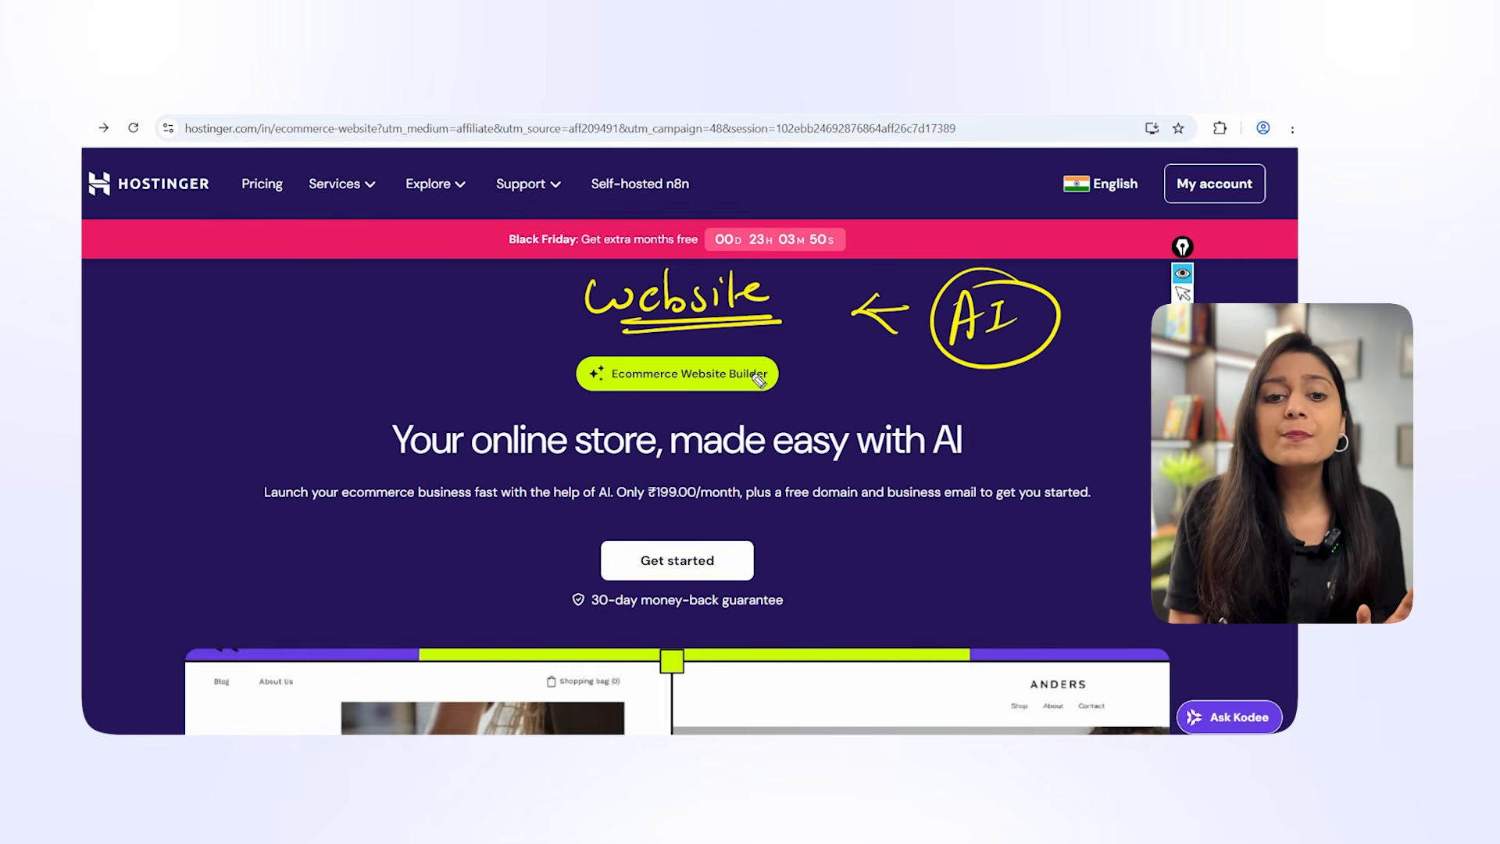
# Circle the word "AI" in the page headline with the yellow pen and clear all pen drawings.
pyautogui.moveTo(996, 394)
pyautogui.mouseDown()
pyautogui.moveTo(926, 453)
pyautogui.moveTo(1008, 414)
pyautogui.mouseUp()
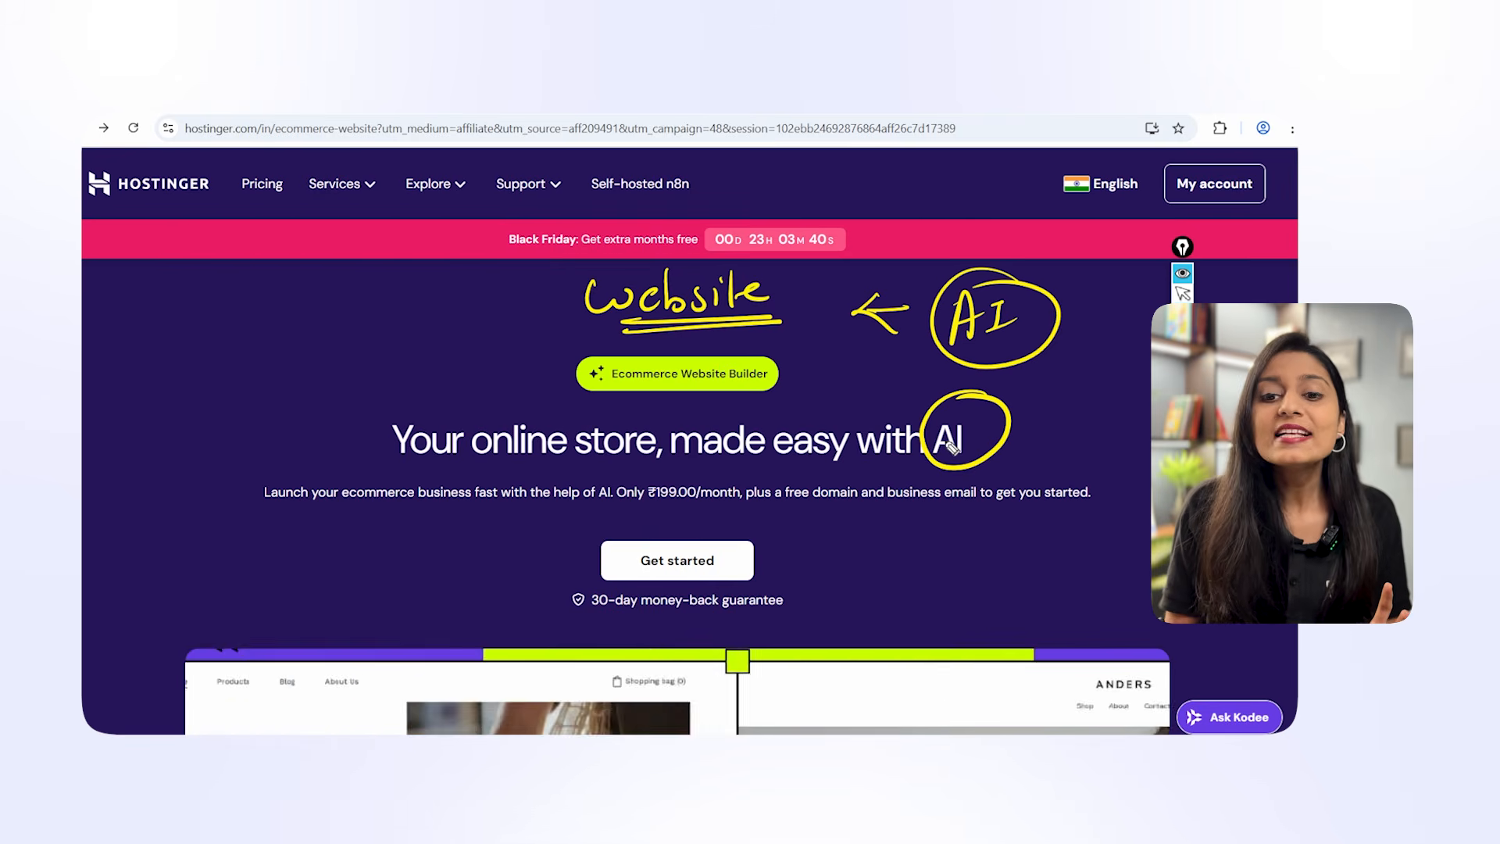
pyautogui.hotkey('ctrl', 'shift', '7')
# Underline the Hostinger logo and the main headline in yellow, and draw a tick beside the Ecommerce Website Builder badge.
pyautogui.moveTo(123, 206); pyautogui.dragTo(227, 211)
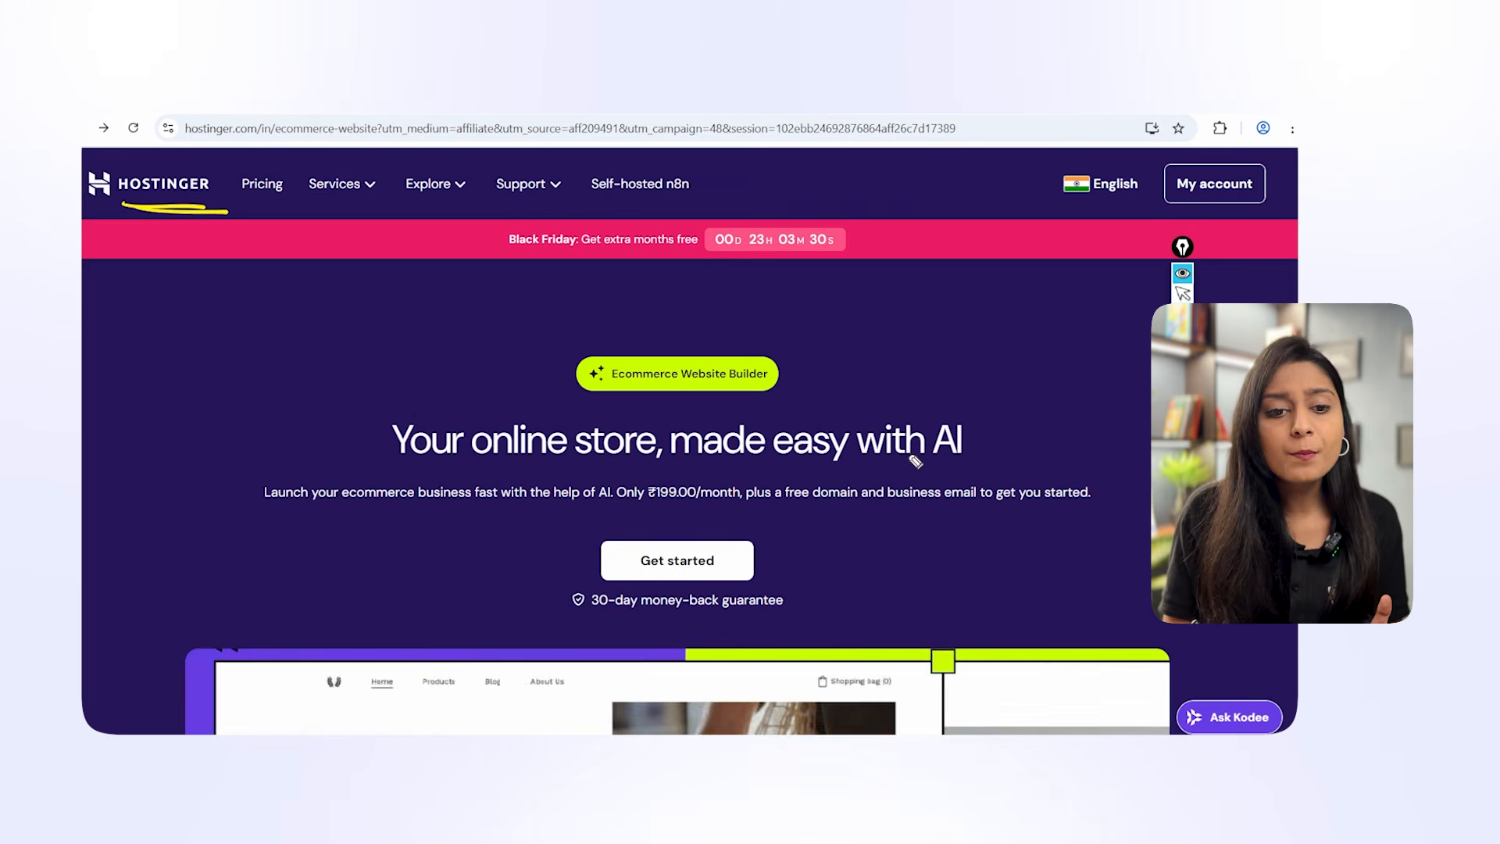
pyautogui.moveTo(810, 379); pyautogui.dragTo(896, 353)
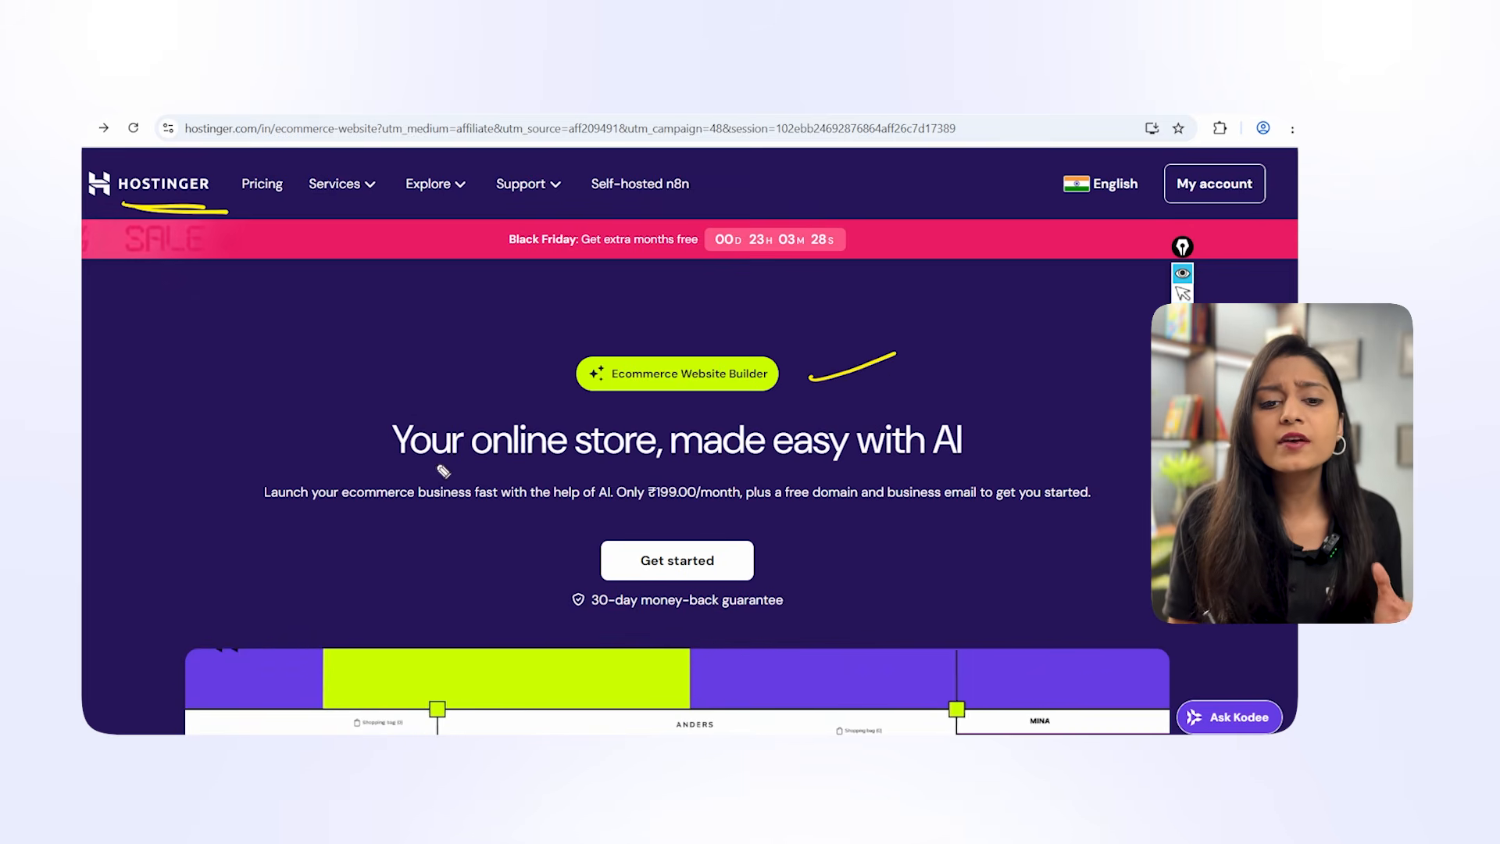
pyautogui.moveTo(428, 462); pyautogui.dragTo(1000, 486)
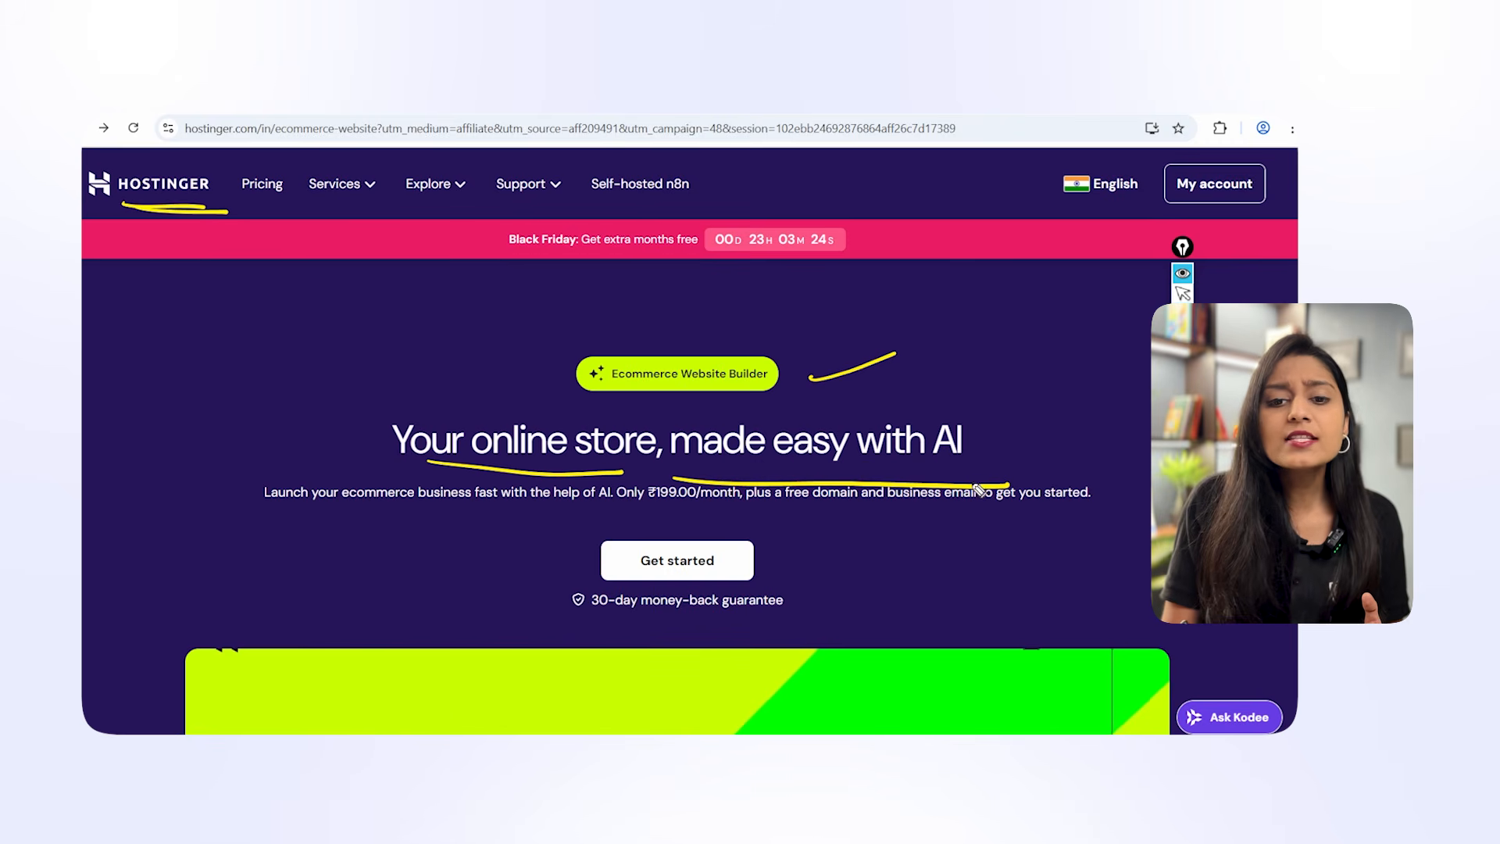
# Handwrite "Business" in yellow above the headline, then underline and circle it.
pyautogui.moveTo(973, 300)
pyautogui.mouseDown()
pyautogui.moveTo(977, 343)
pyautogui.moveTo(1026, 316)
pyautogui.moveTo(1119, 316)
pyautogui.mouseUp()
pyautogui.moveTo(944, 350); pyautogui.dragTo(1147, 330)
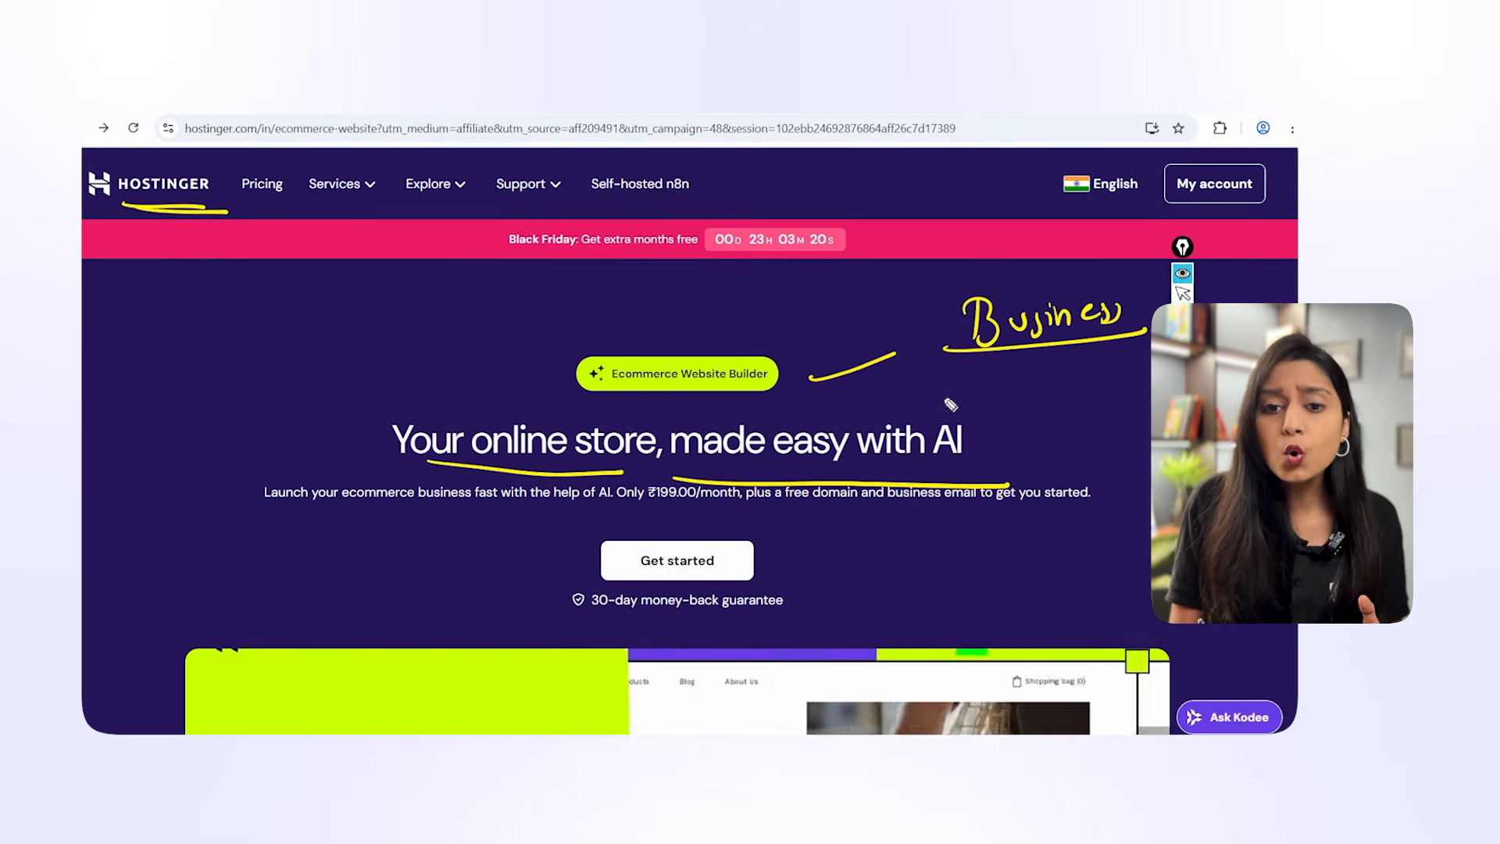
pyautogui.moveTo(1137, 269); pyautogui.dragTo(1148, 355)
# Draw a curved arrow from "Business" to a handwritten, double-underlined "Website", and add a second arrow pointing at it from the other side.
pyautogui.moveTo(926, 300)
pyautogui.mouseDown()
pyautogui.moveTo(734, 304)
pyautogui.moveTo(779, 303)
pyautogui.mouseUp()
pyautogui.moveTo(493, 300)
pyautogui.mouseDown()
pyautogui.moveTo(568, 326)
pyautogui.moveTo(592, 314)
pyautogui.mouseUp()
pyautogui.moveTo(614, 299); pyautogui.dragTo(620, 320)
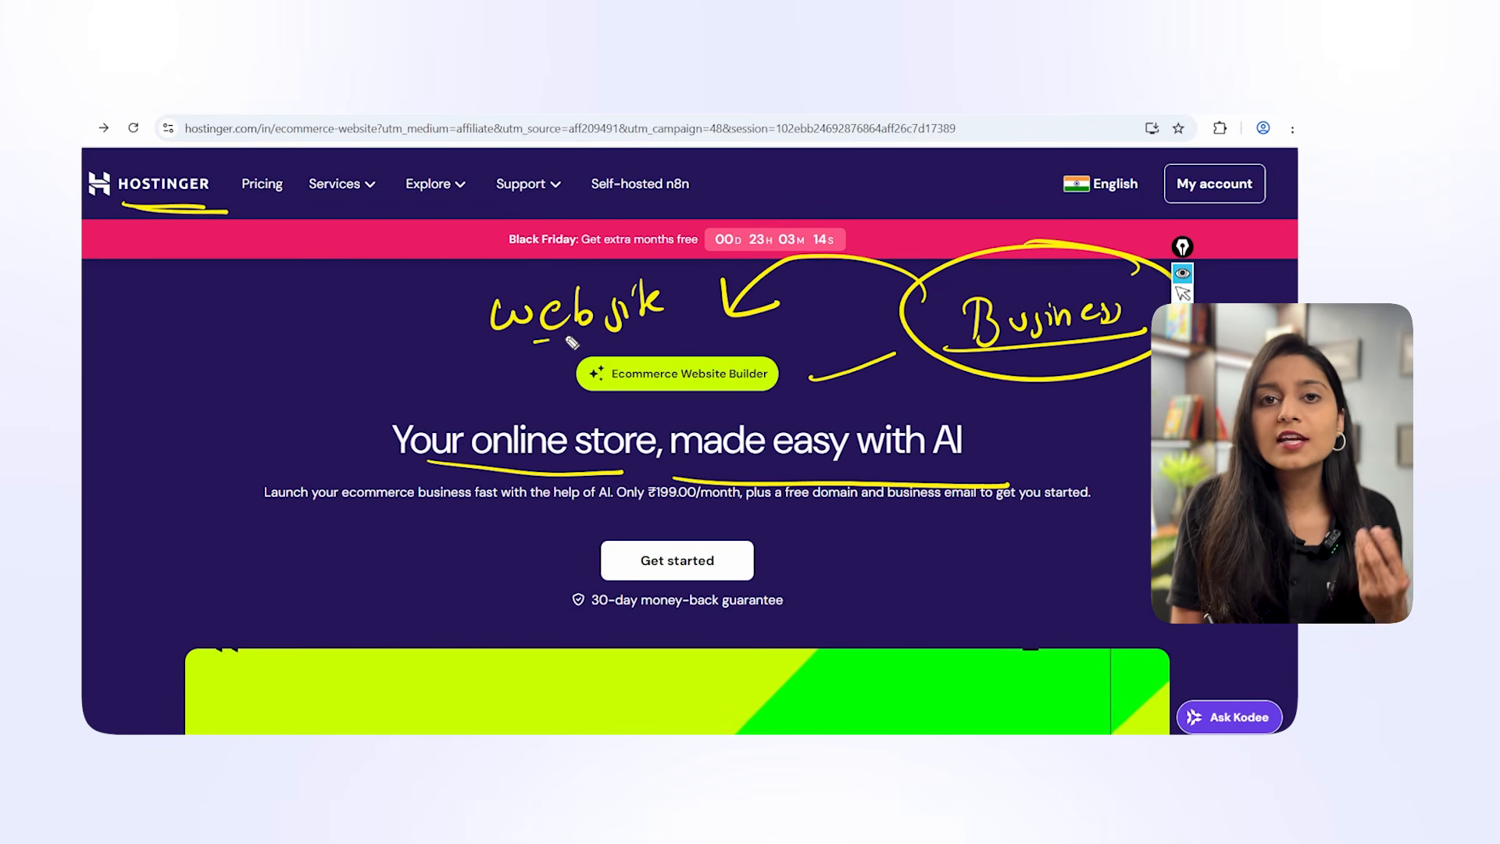
pyautogui.moveTo(534, 341); pyautogui.dragTo(692, 326)
pyautogui.moveTo(545, 345); pyautogui.dragTo(701, 332)
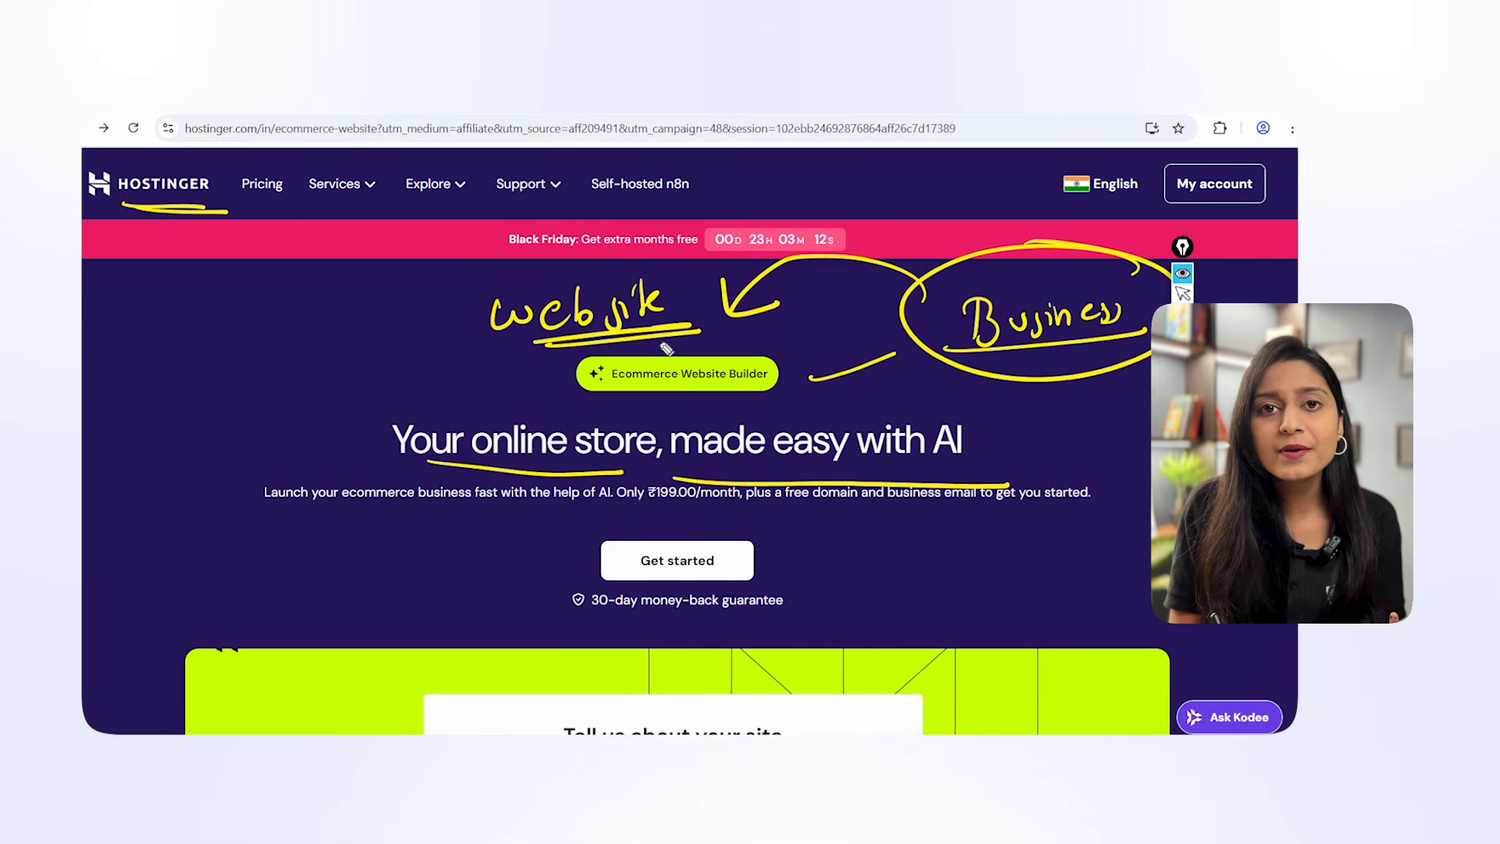
pyautogui.moveTo(315, 344)
pyautogui.mouseDown()
pyautogui.moveTo(419, 282)
pyautogui.moveTo(420, 319)
pyautogui.mouseUp()
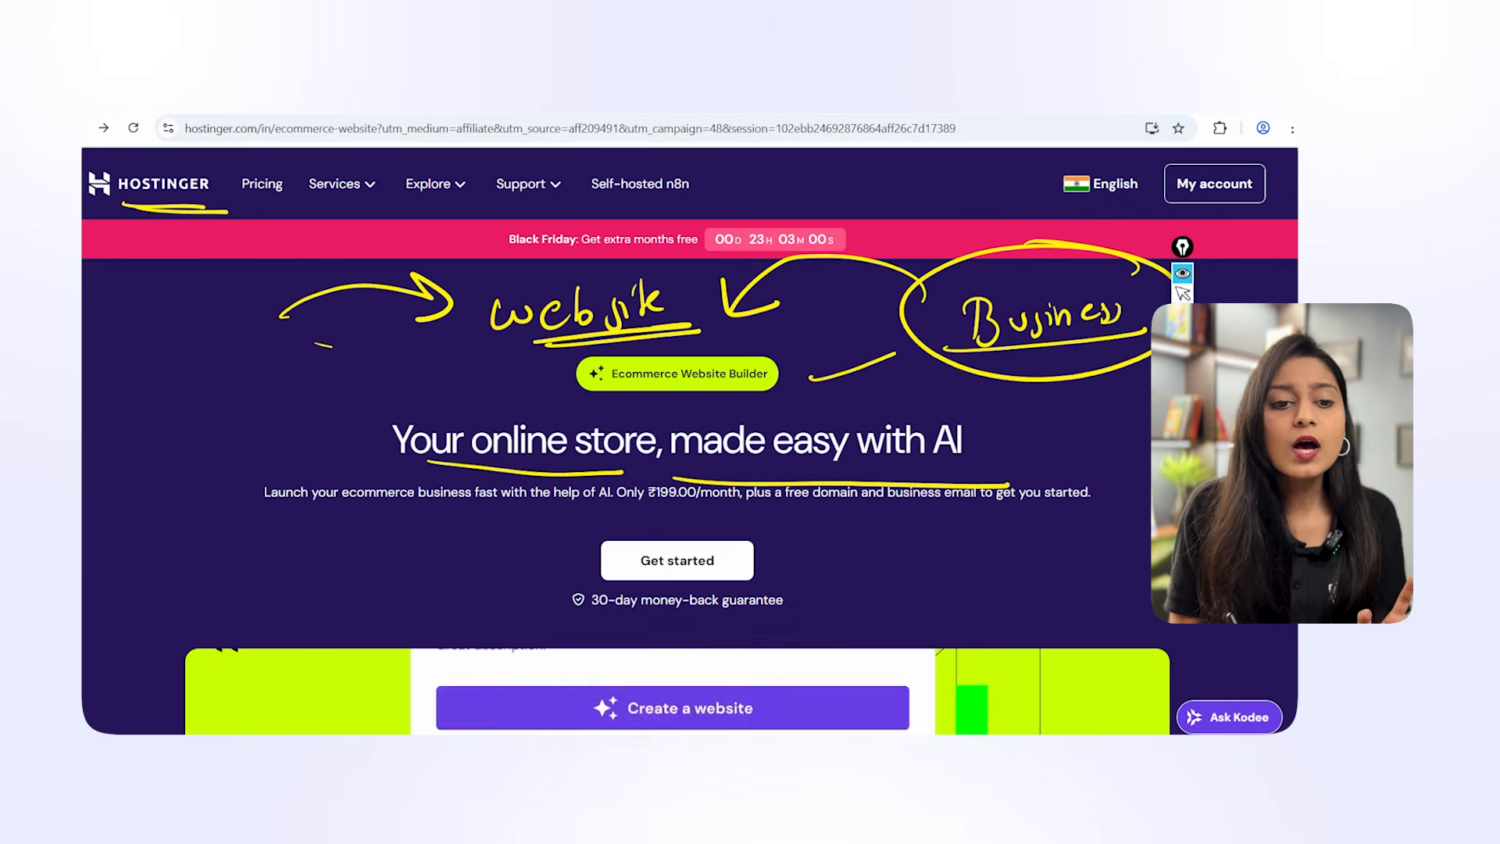
# Clear the pen drawings and underline the headline "Your online store, made easy with AI" in yellow.
pyautogui.click(1183, 435)
pyautogui.moveTo(433, 465); pyautogui.dragTo(766, 476)
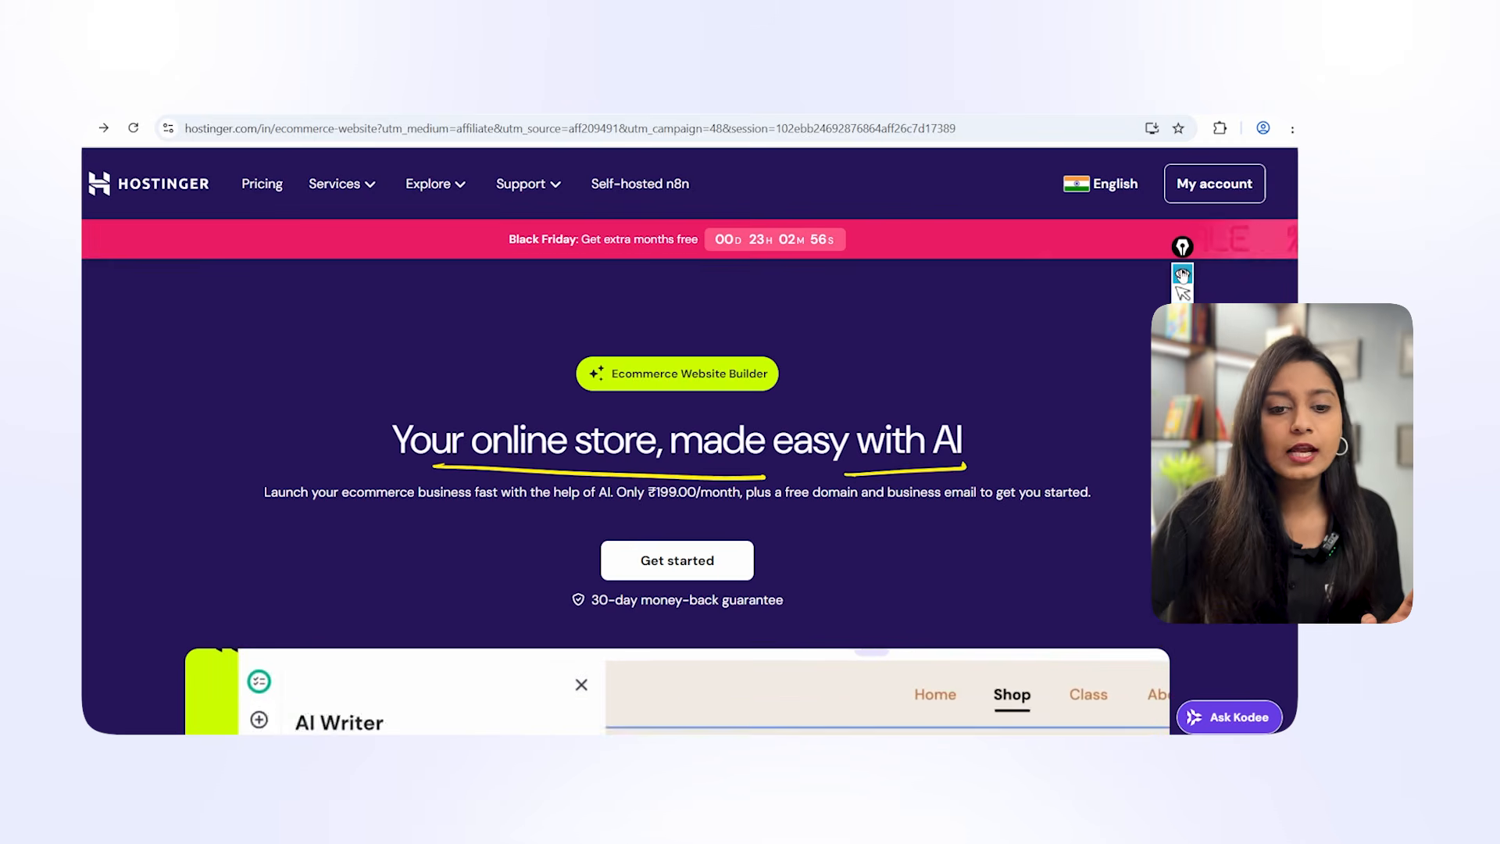
pyautogui.click(1184, 258)
# Circle AI logo maker, AI SEO Assistant and AI Product Generator in pink in the "Start selling online faster with AI" section.
pyautogui.scroll(-10, 798, 459)
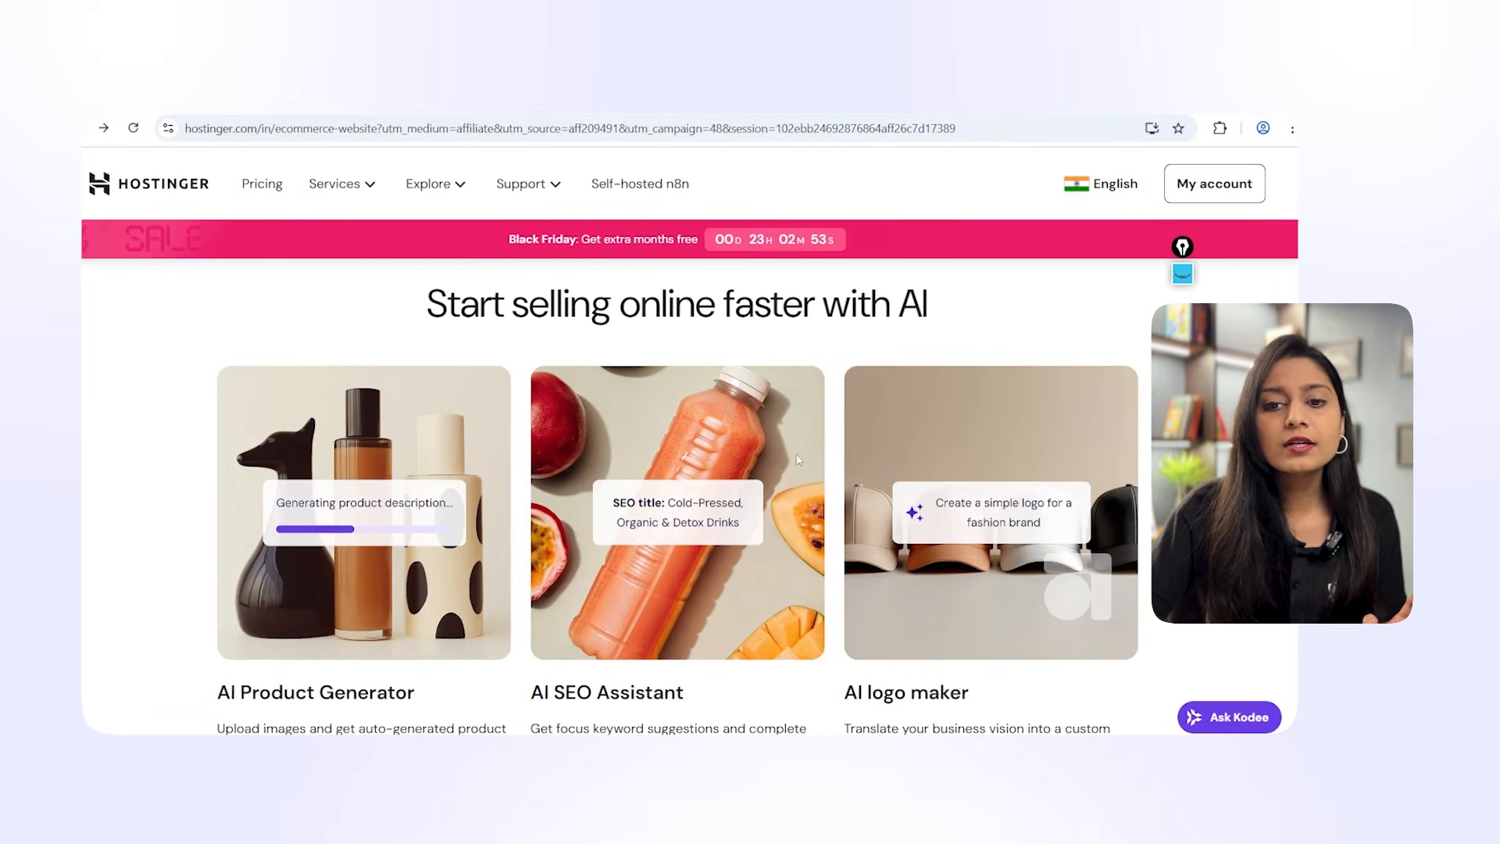
pyautogui.click(1183, 274)
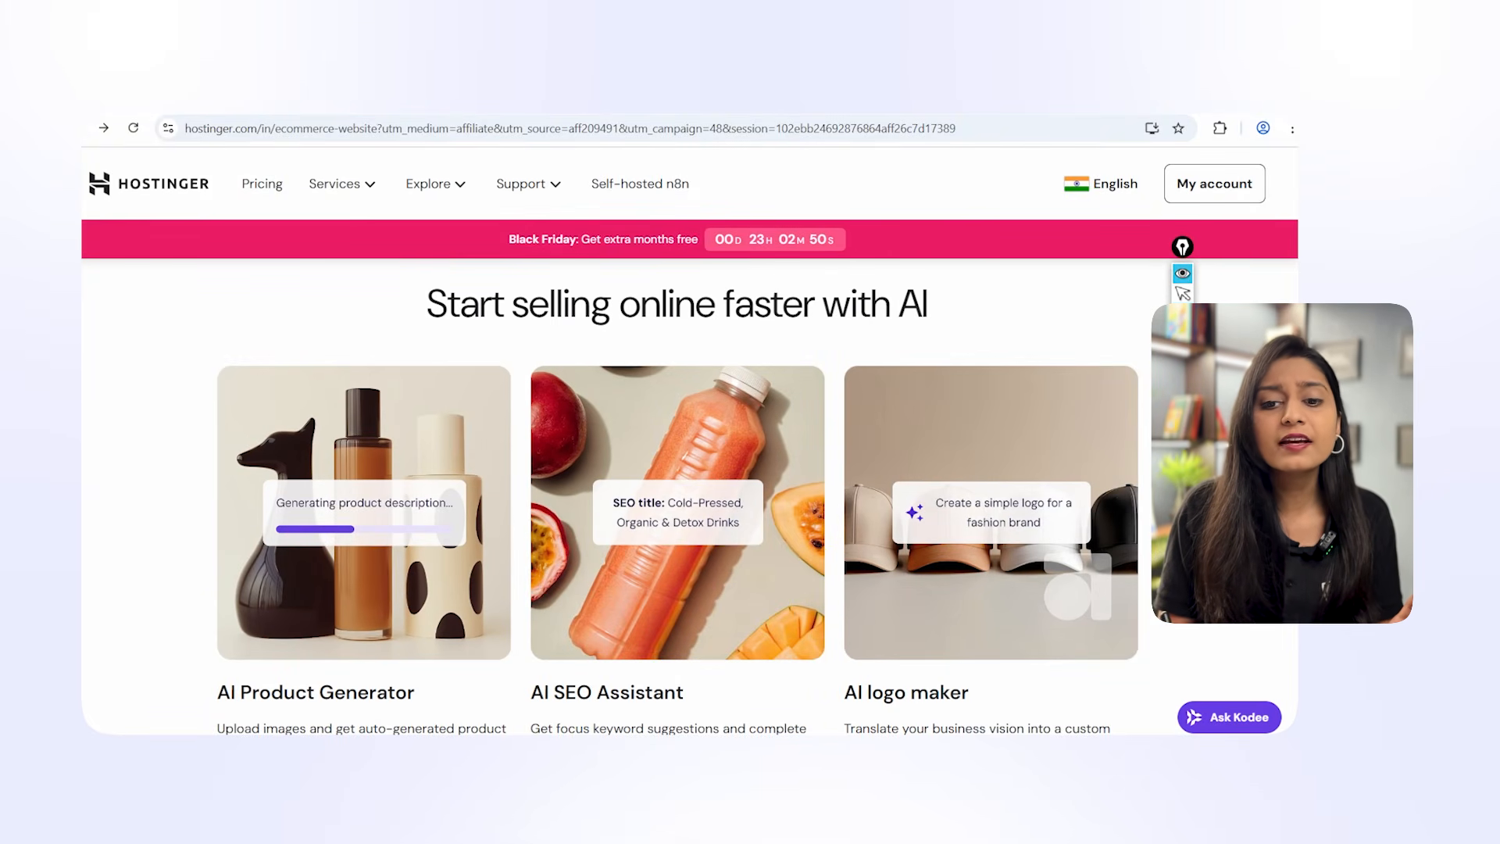
pyautogui.moveTo(1002, 679)
pyautogui.mouseDown()
pyautogui.moveTo(823, 707)
pyautogui.moveTo(1014, 647)
pyautogui.mouseUp()
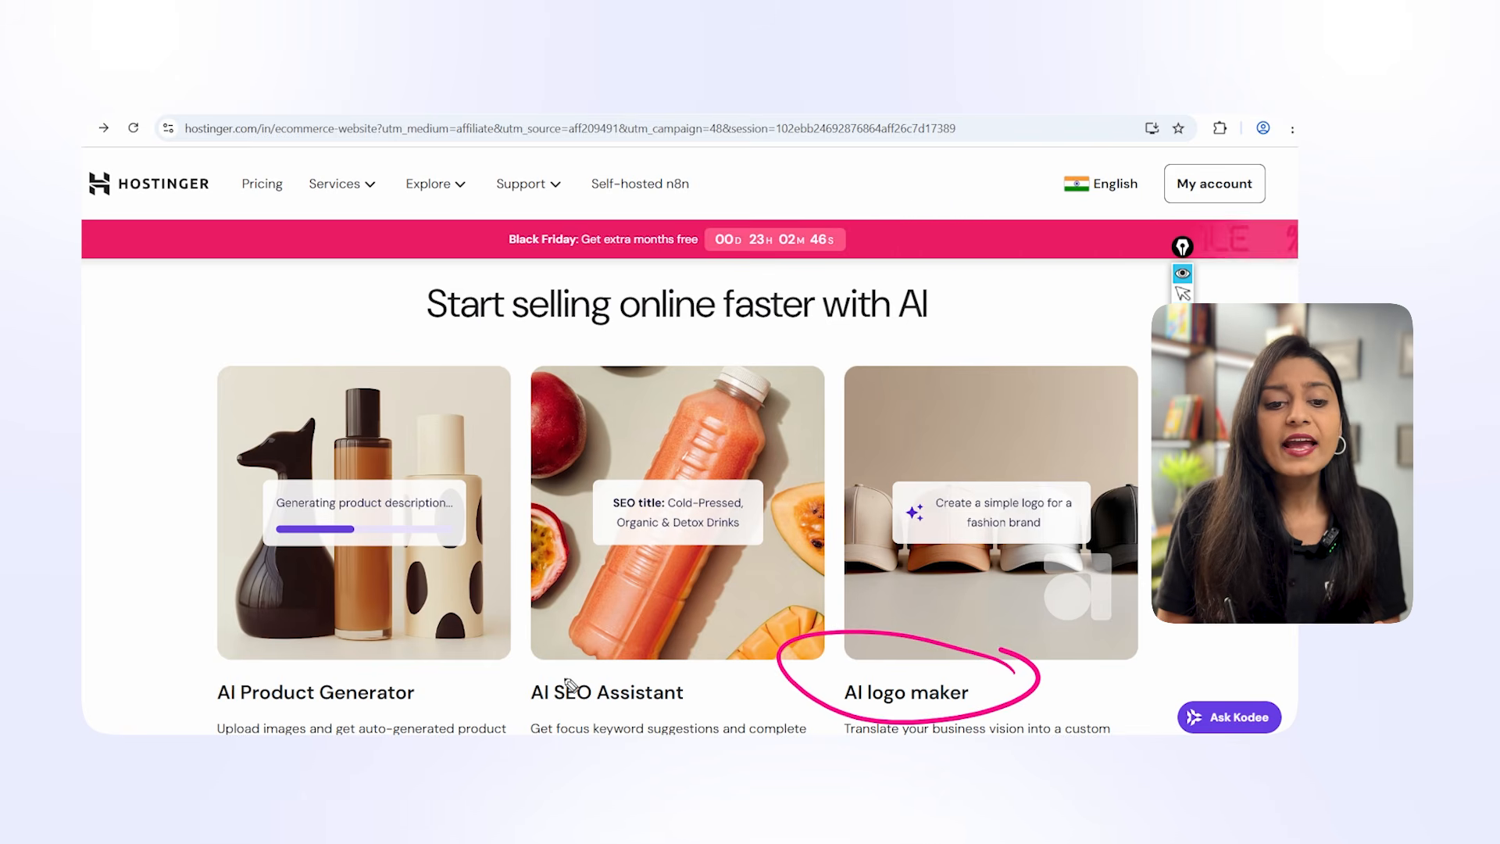
pyautogui.moveTo(659, 661); pyautogui.dragTo(669, 672)
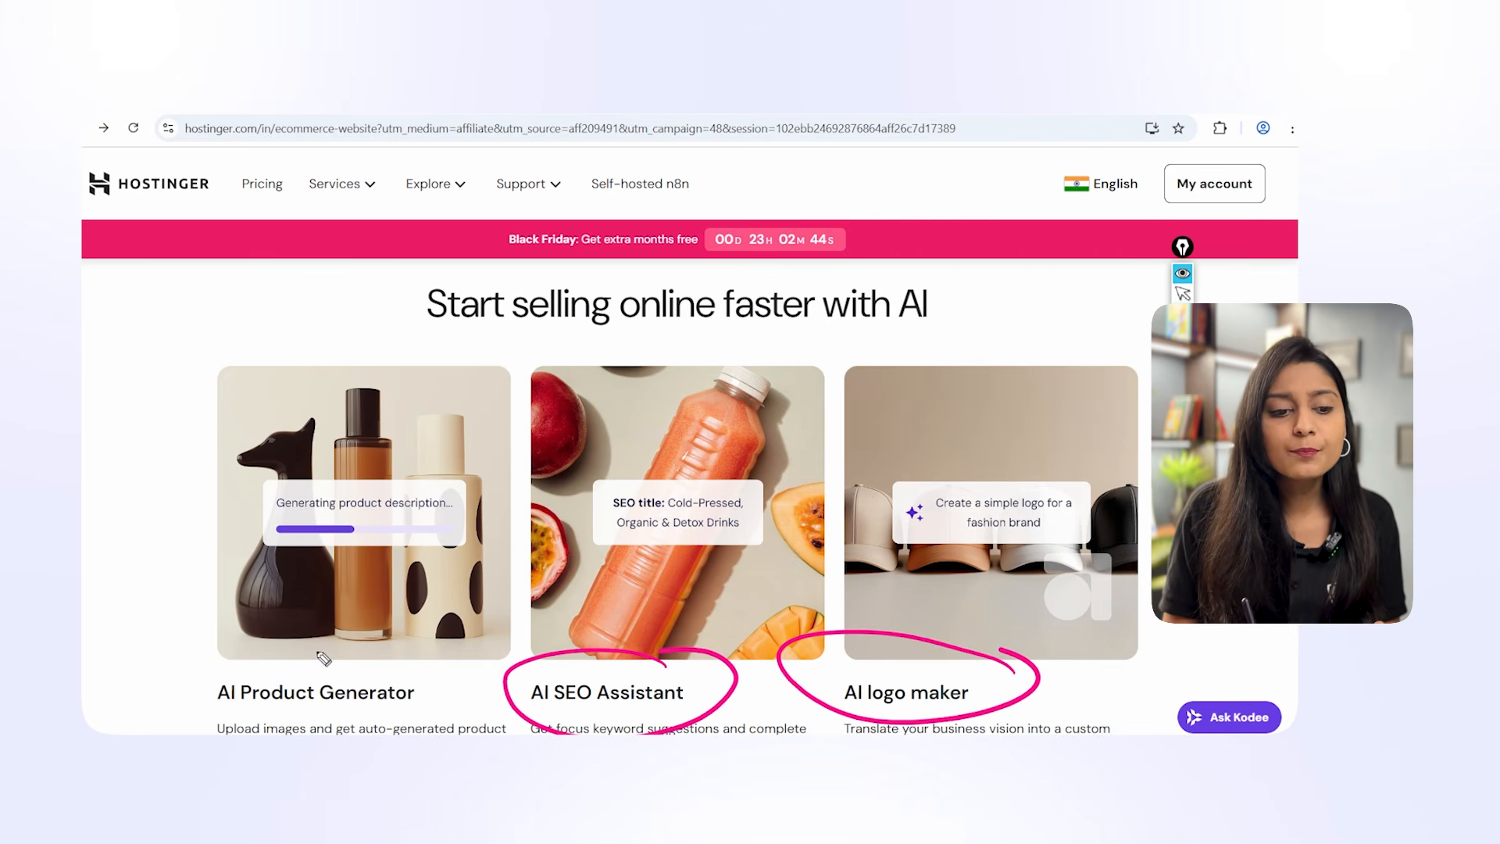
pyautogui.moveTo(252, 647); pyautogui.dragTo(368, 640)
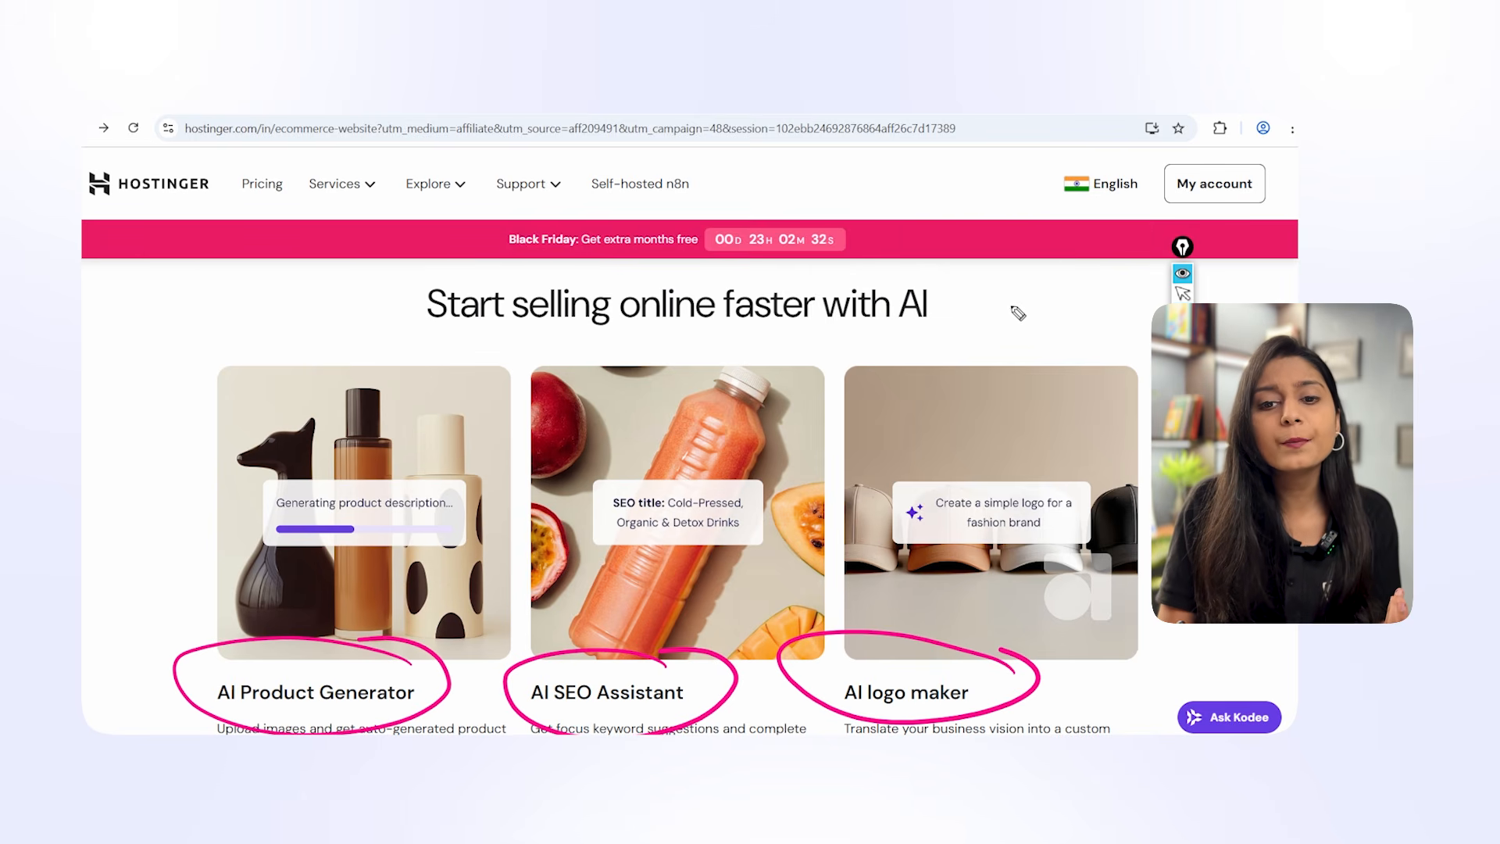
# Handwrite "10 min" in pink beside the section heading, circle it, and leave drawing mode.
pyautogui.moveTo(1011, 304); pyautogui.dragTo(1010, 331)
pyautogui.moveTo(1030, 319); pyautogui.dragTo(1088, 326)
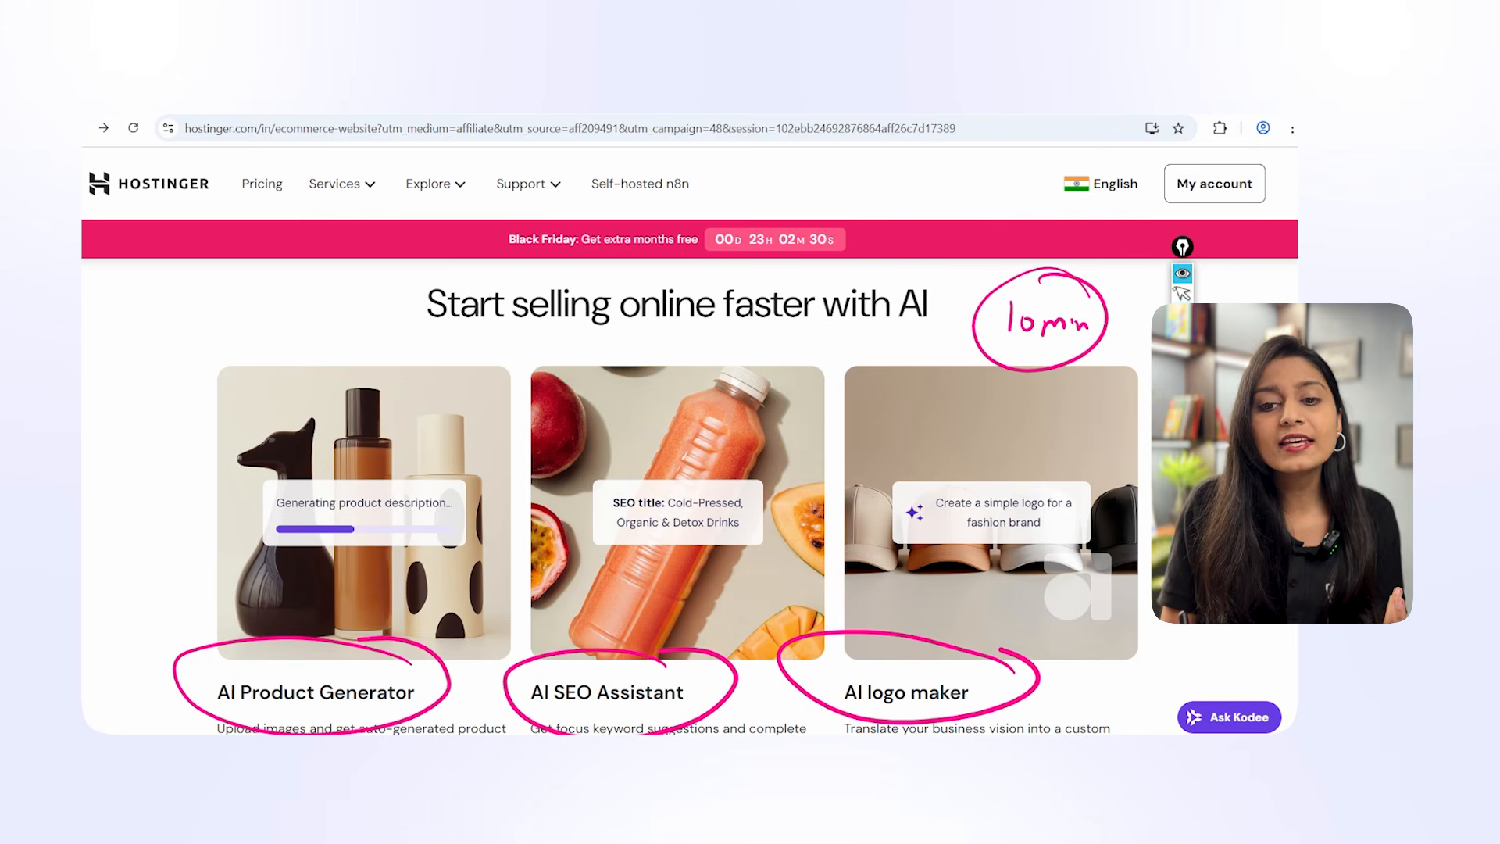
pyautogui.click(1182, 293)
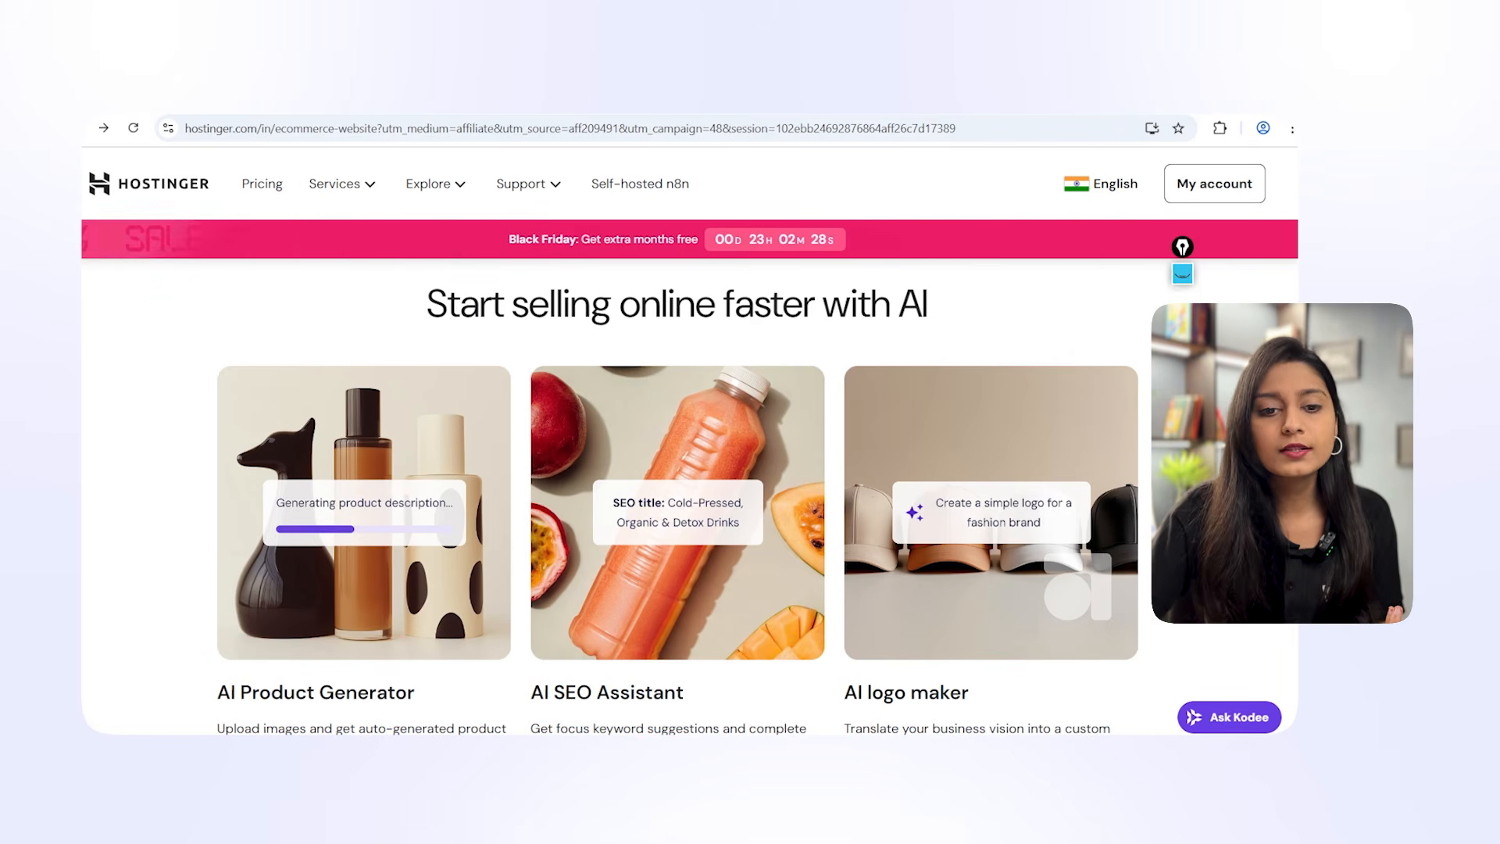
# Underline "Black Friday deals" and the Business Website Builder plan name in pink in the pricing section.
pyautogui.scroll(-5, 847, 625)
pyautogui.scroll(-5, 846, 625)
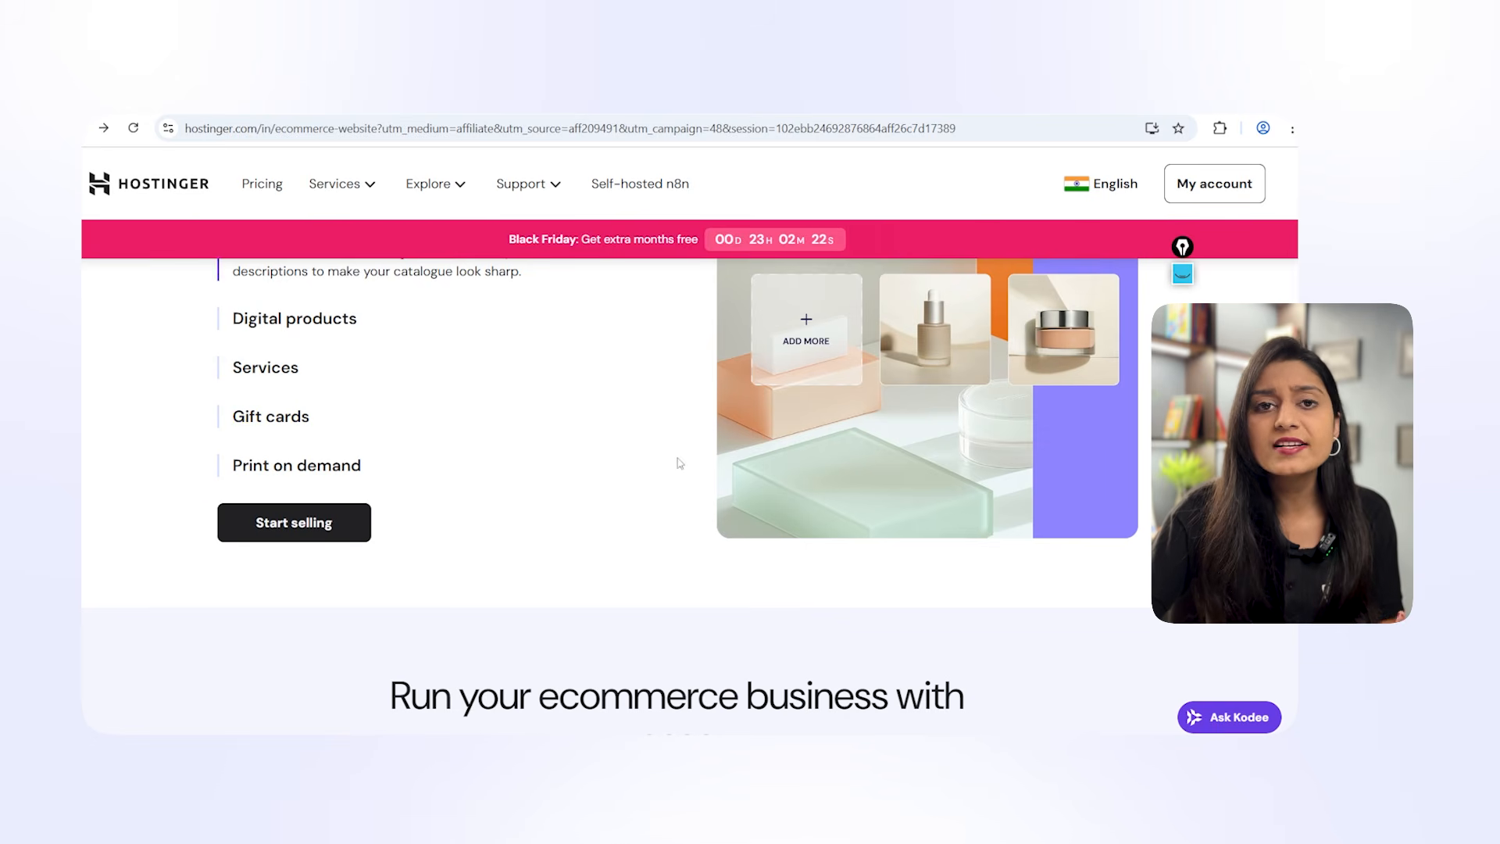
pyautogui.scroll(-15, 593, 459)
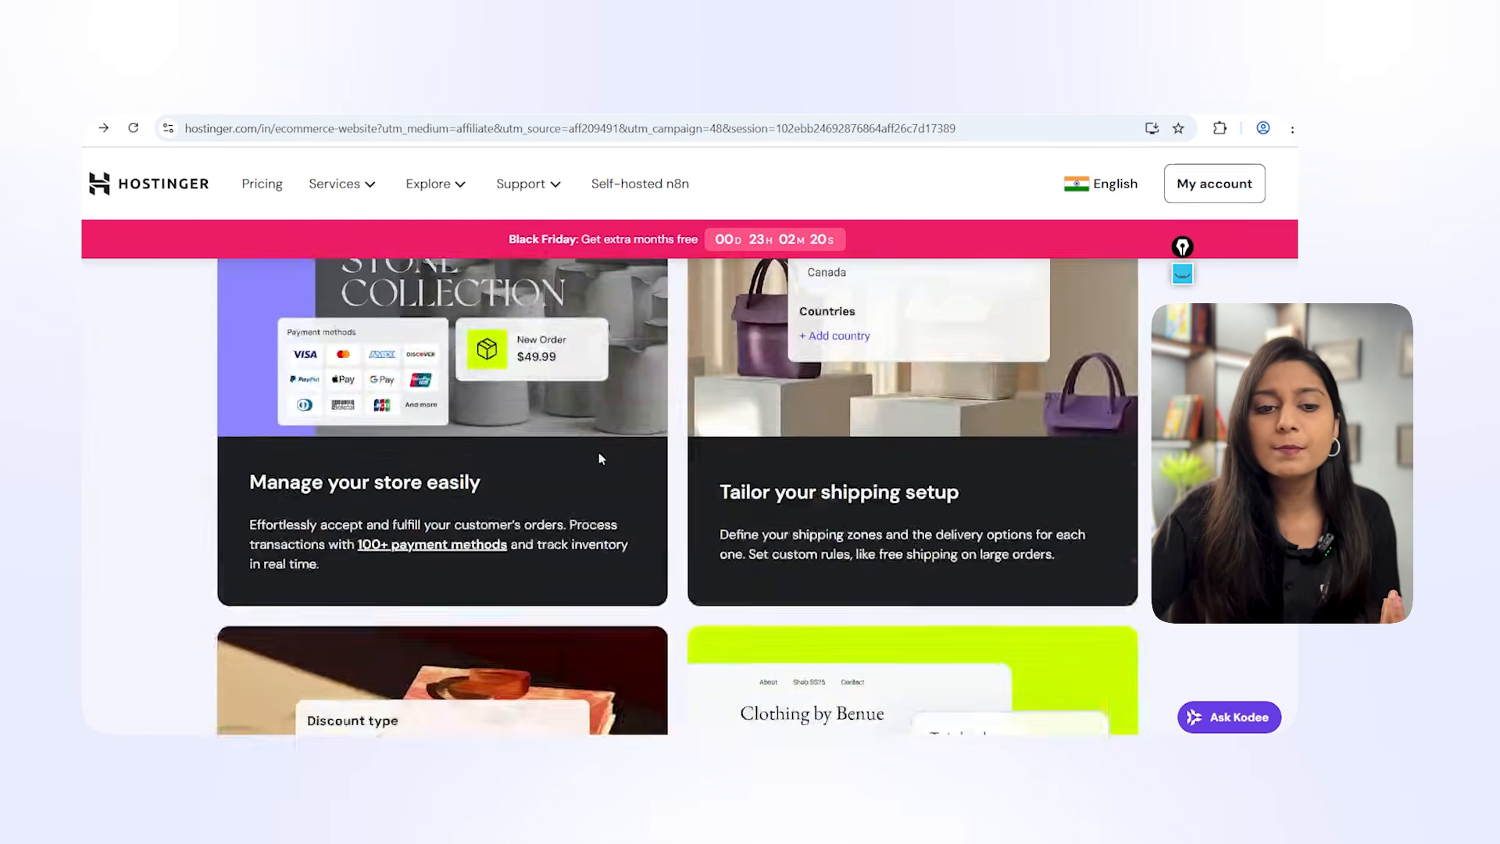
pyautogui.scroll(-3, 604, 459)
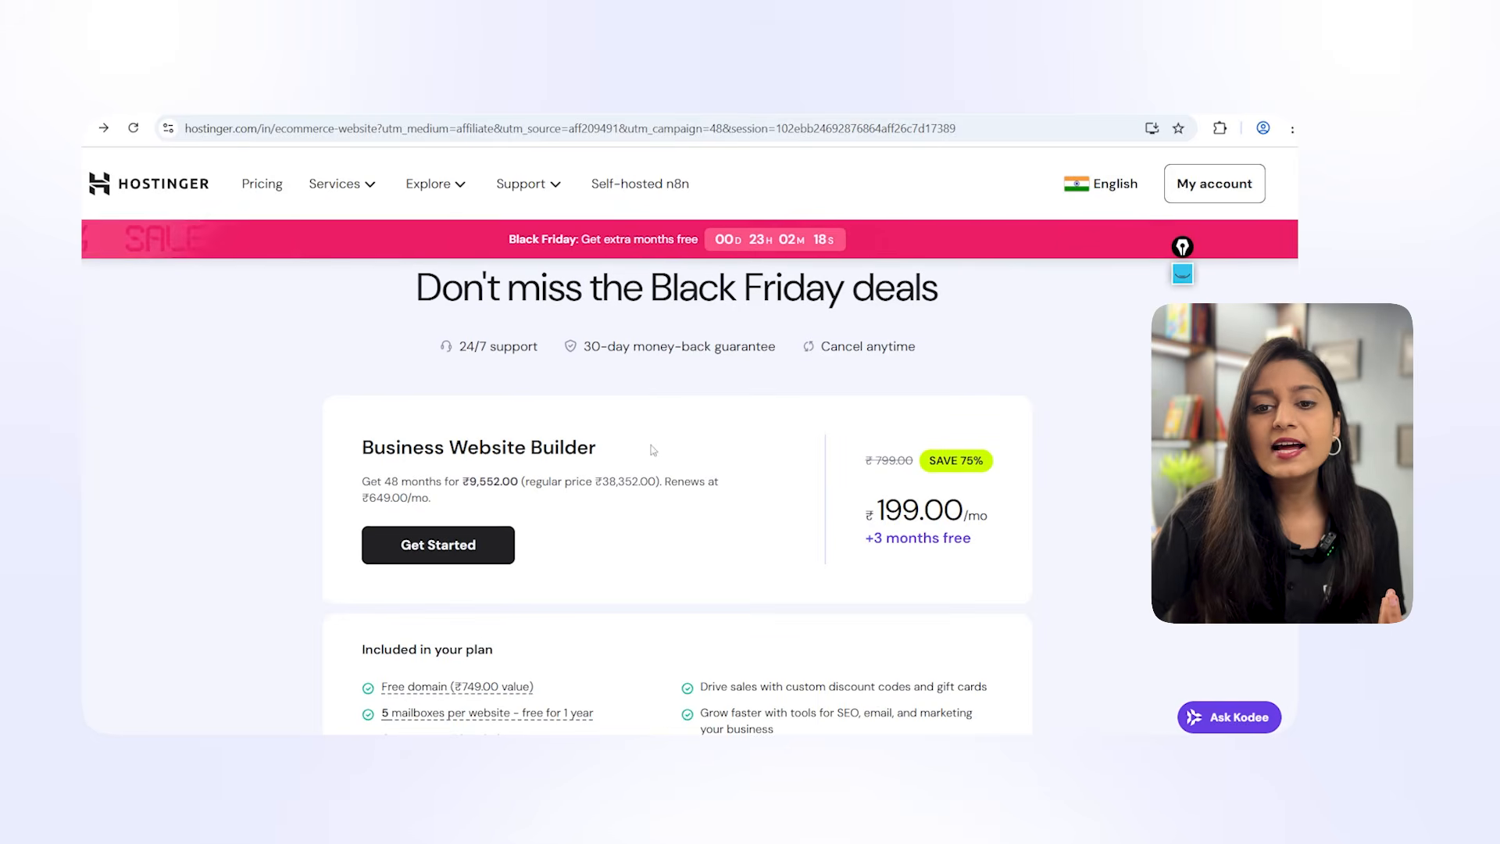
pyautogui.click(1182, 273)
pyautogui.click(1183, 314)
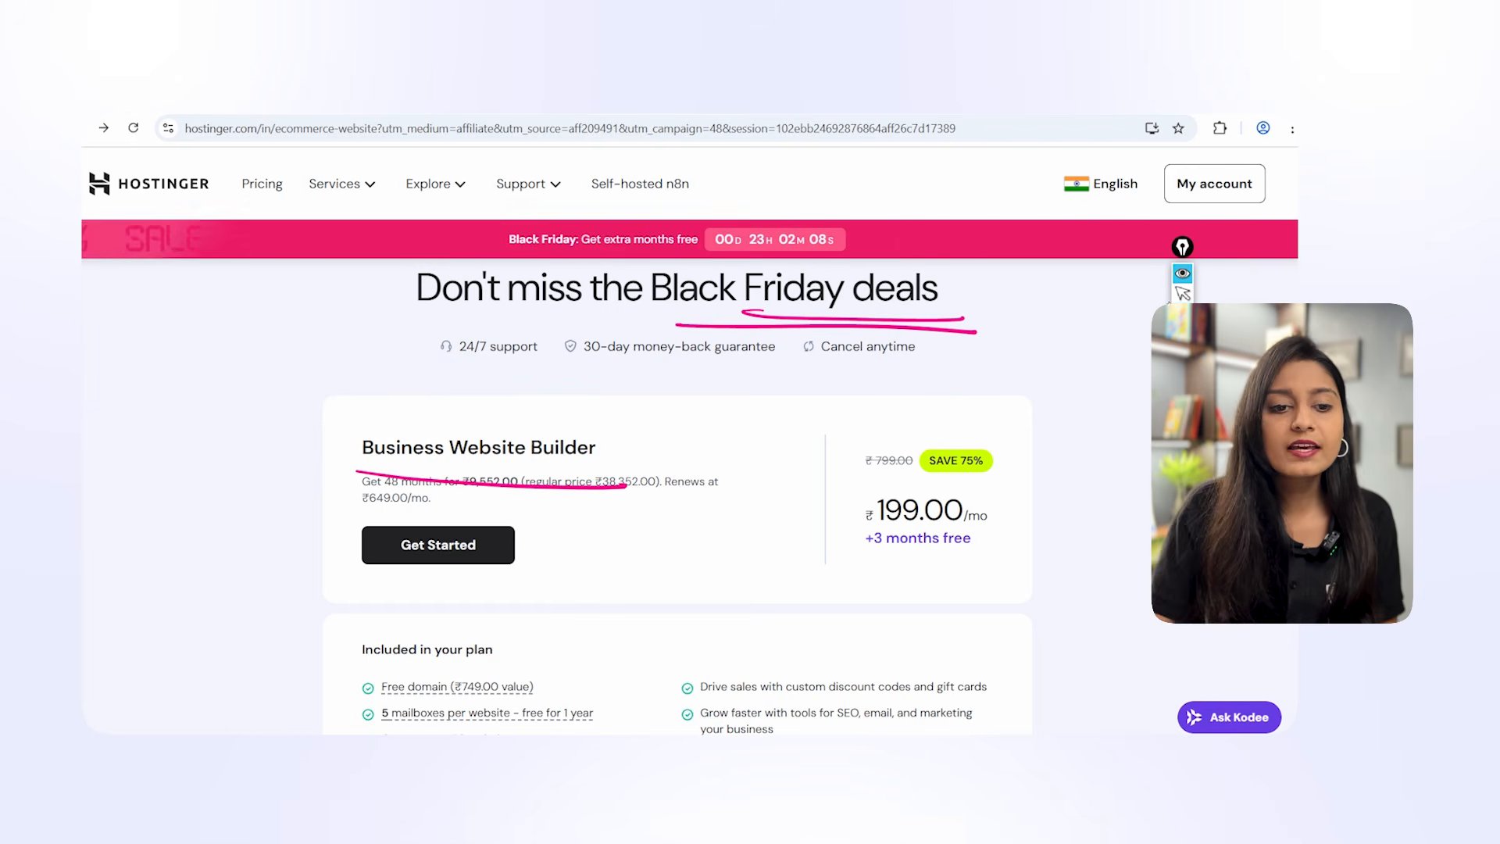
pyautogui.click(1183, 273)
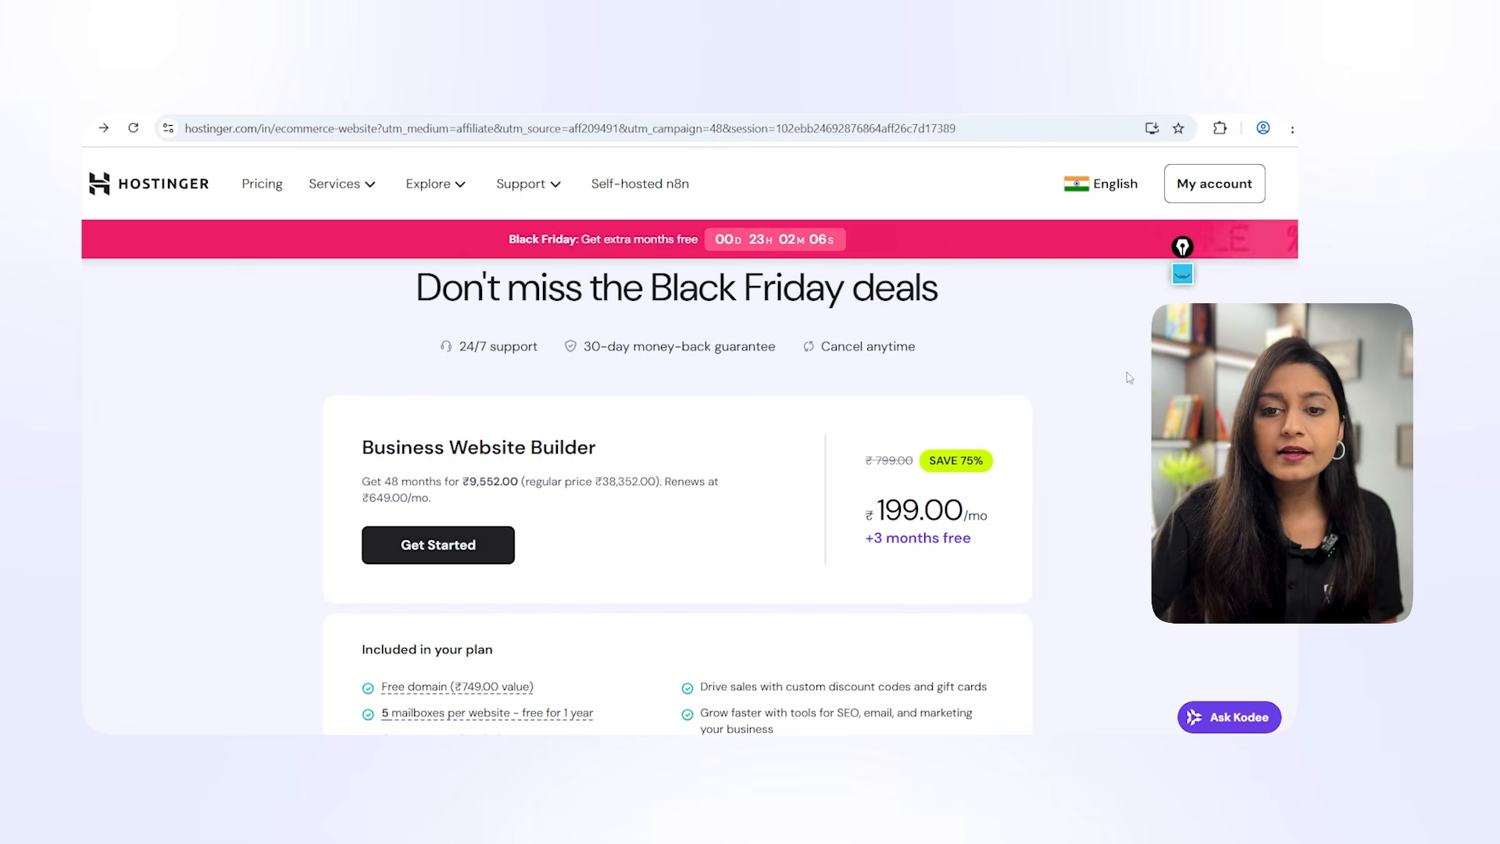
pyautogui.click(1183, 273)
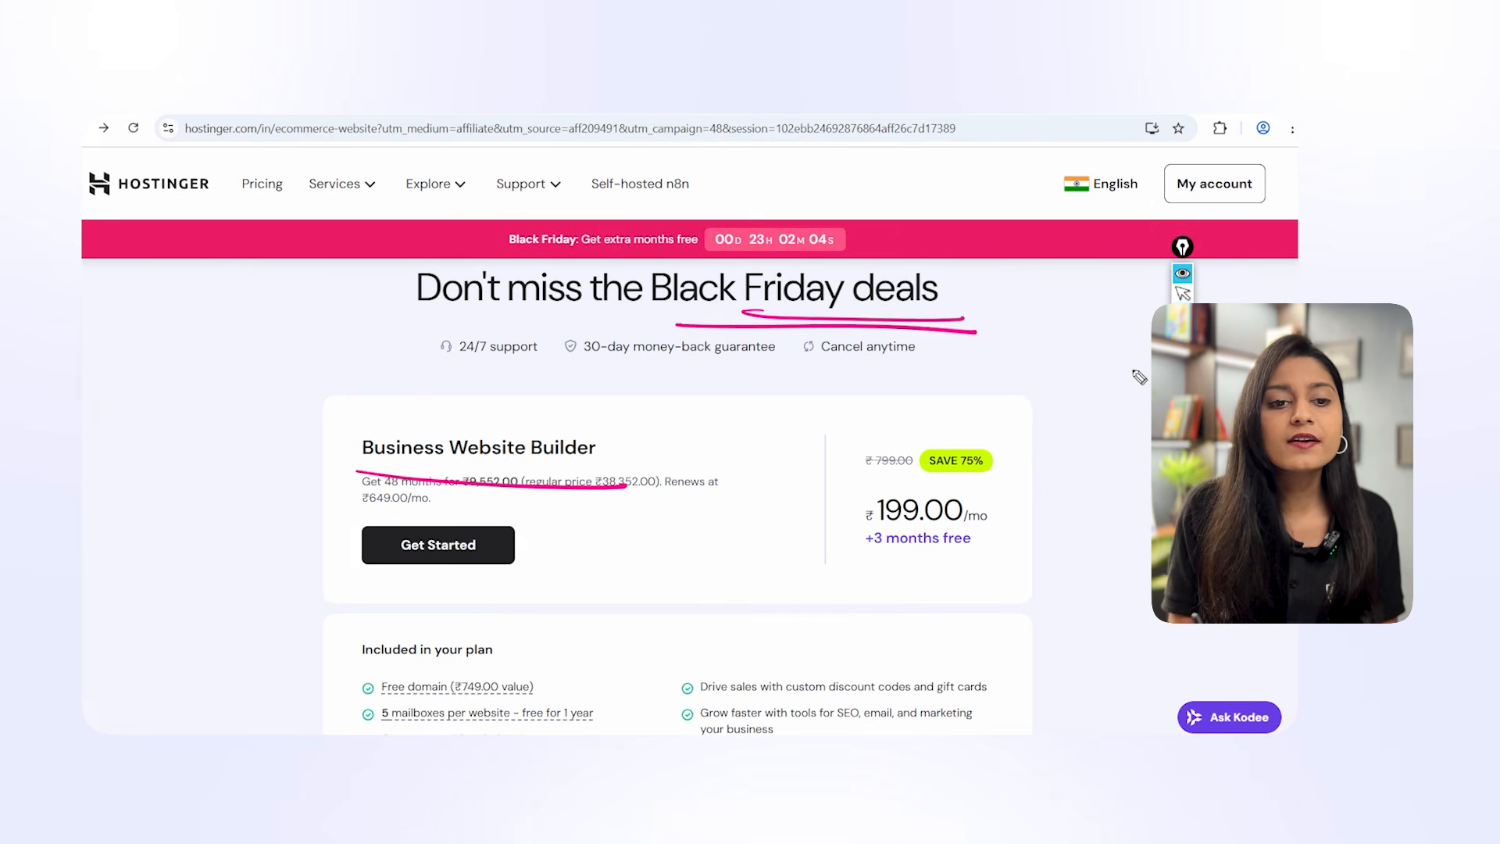
# Circle "24/7 support" and underline "30-day money-back guarantee" and "Cancel anytime" in pink, then leave drawing mode.
pyautogui.moveTo(518, 315)
pyautogui.mouseDown()
pyautogui.moveTo(469, 313)
pyautogui.moveTo(542, 392)
pyautogui.mouseUp()
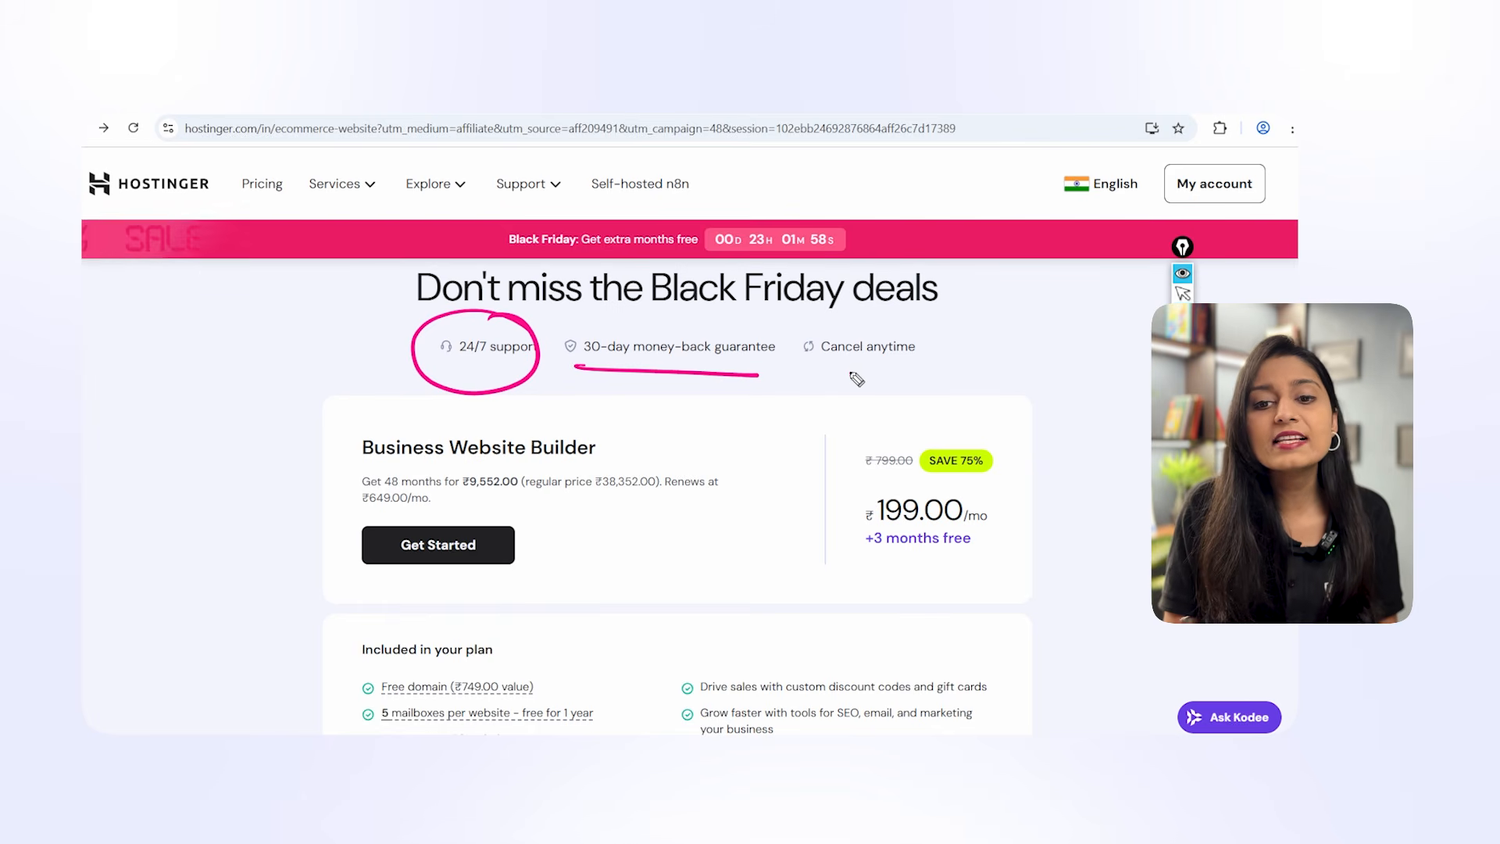
pyautogui.moveTo(814, 375); pyautogui.dragTo(954, 379)
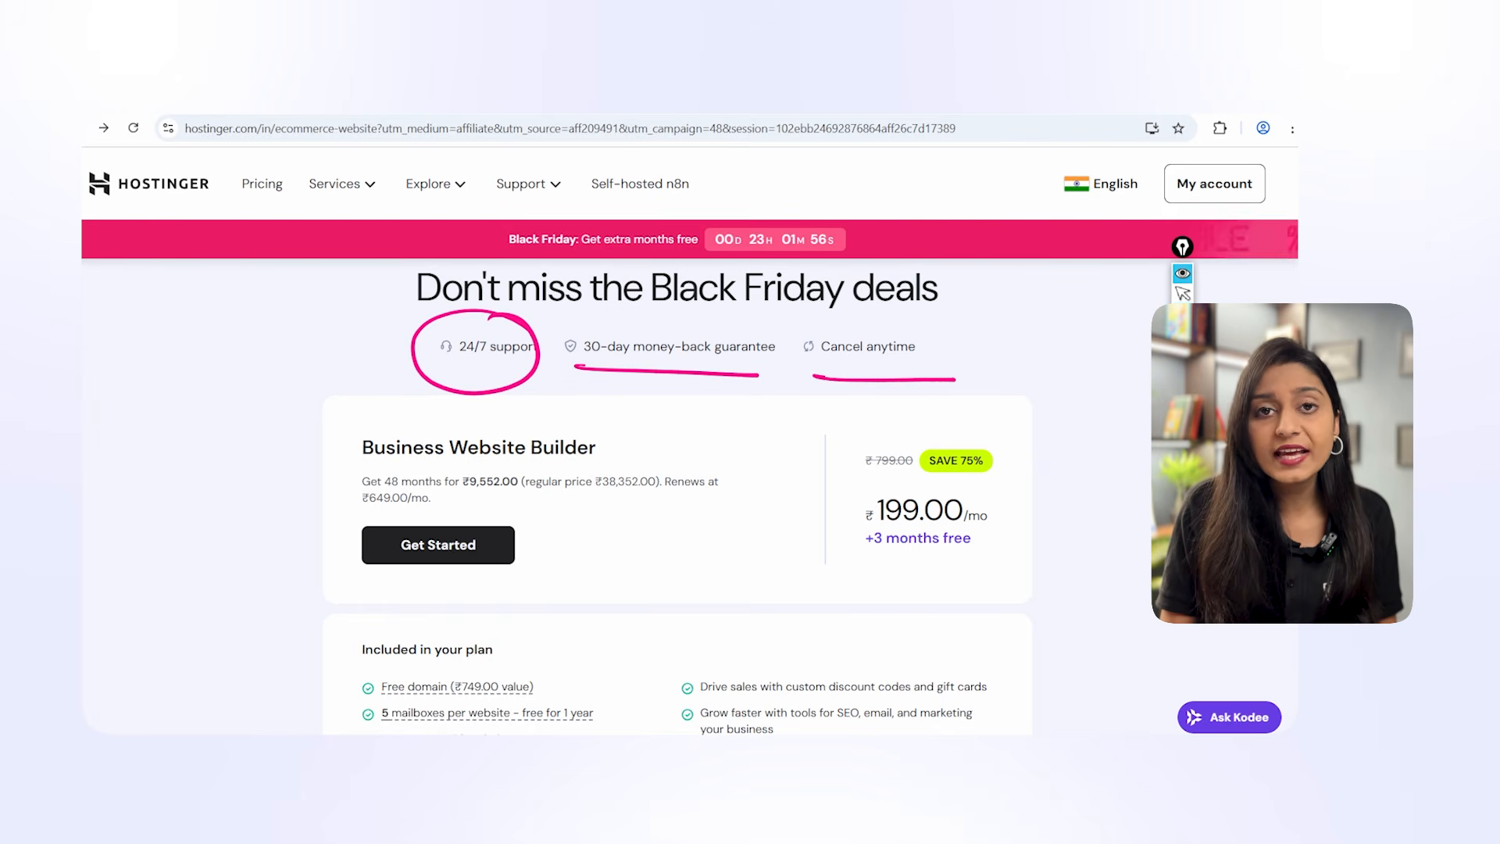
pyautogui.click(1183, 275)
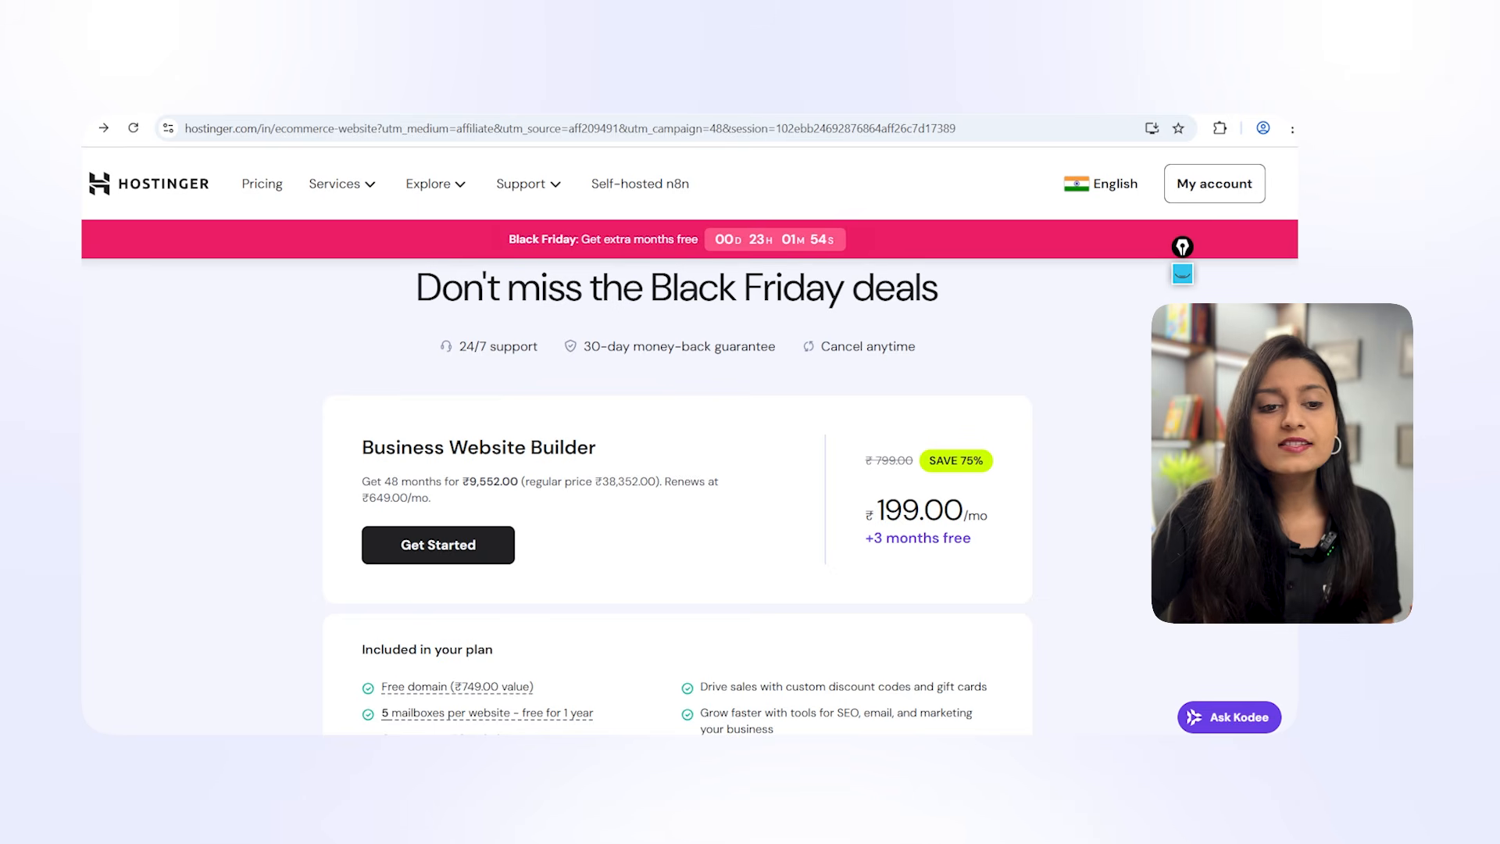
# Start the Business Website Builder order and mark the plan name, period and subtotal in the cart with the pink pen.
pyautogui.click(486, 539)
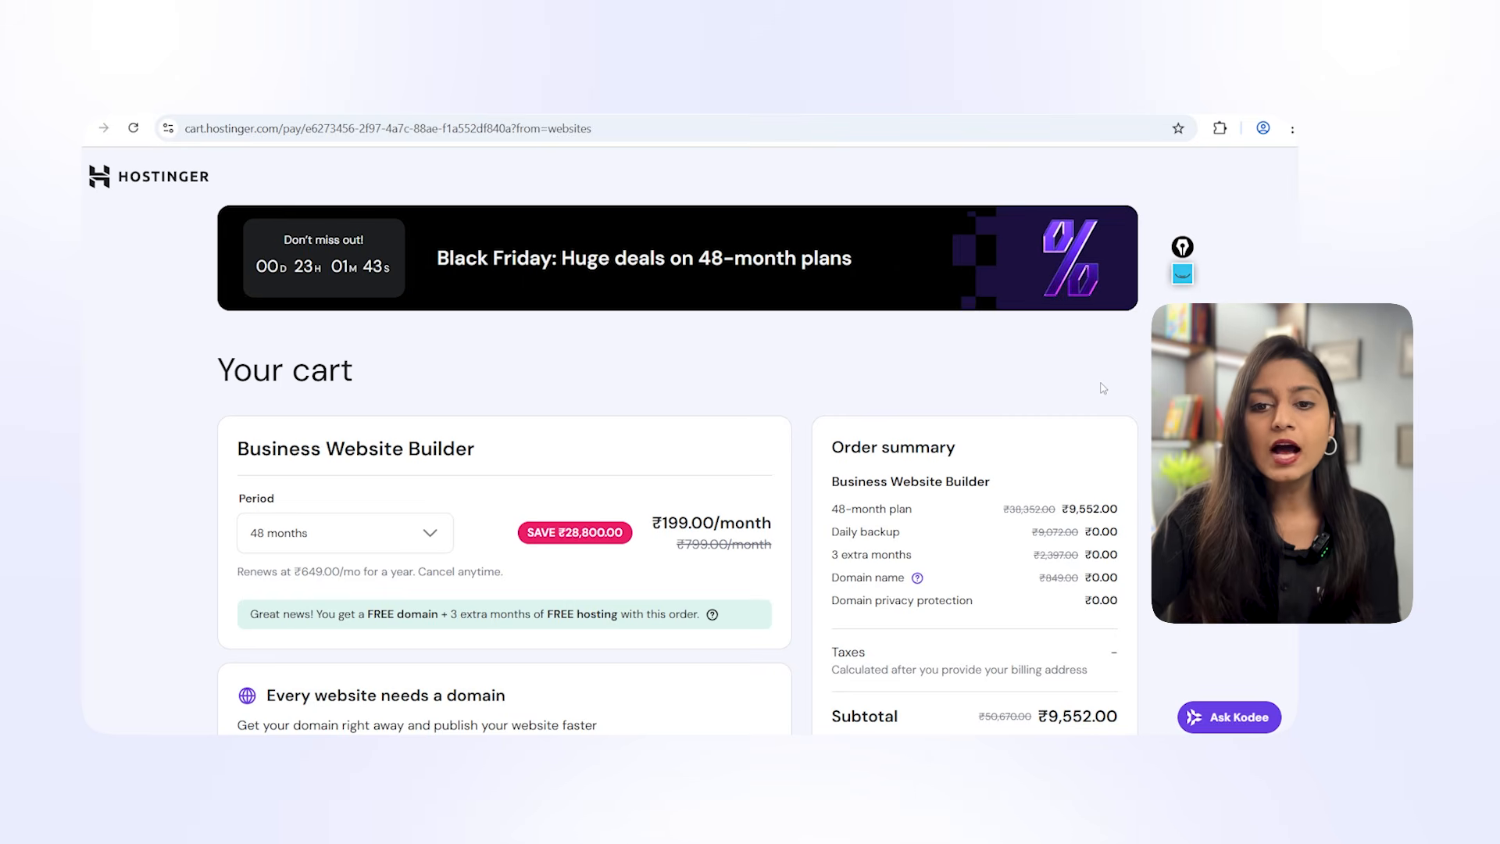
pyautogui.scroll(-3, 1103, 388)
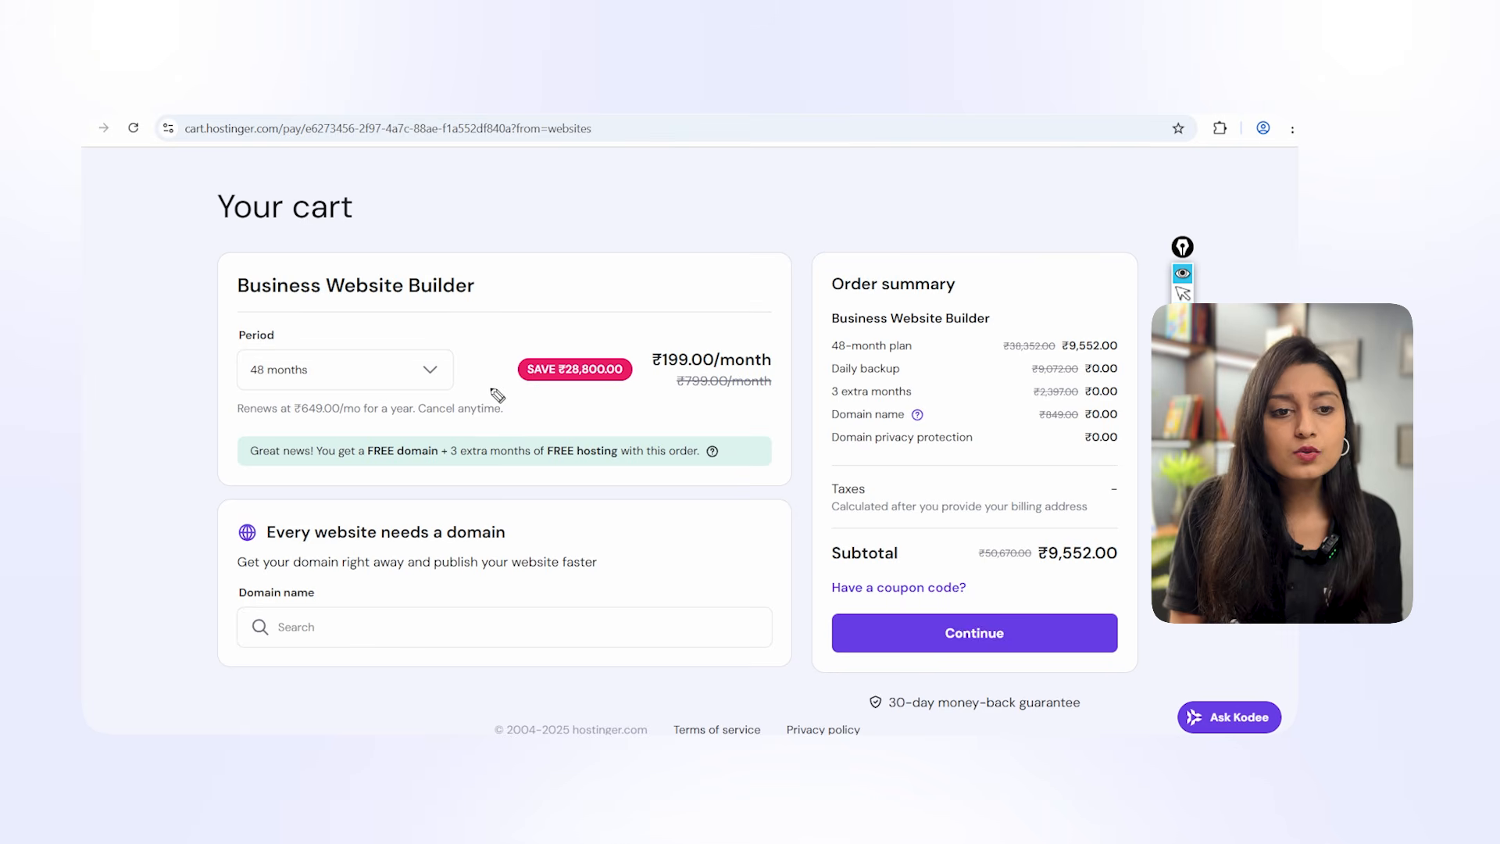
pyautogui.moveTo(346, 313); pyautogui.dragTo(556, 313)
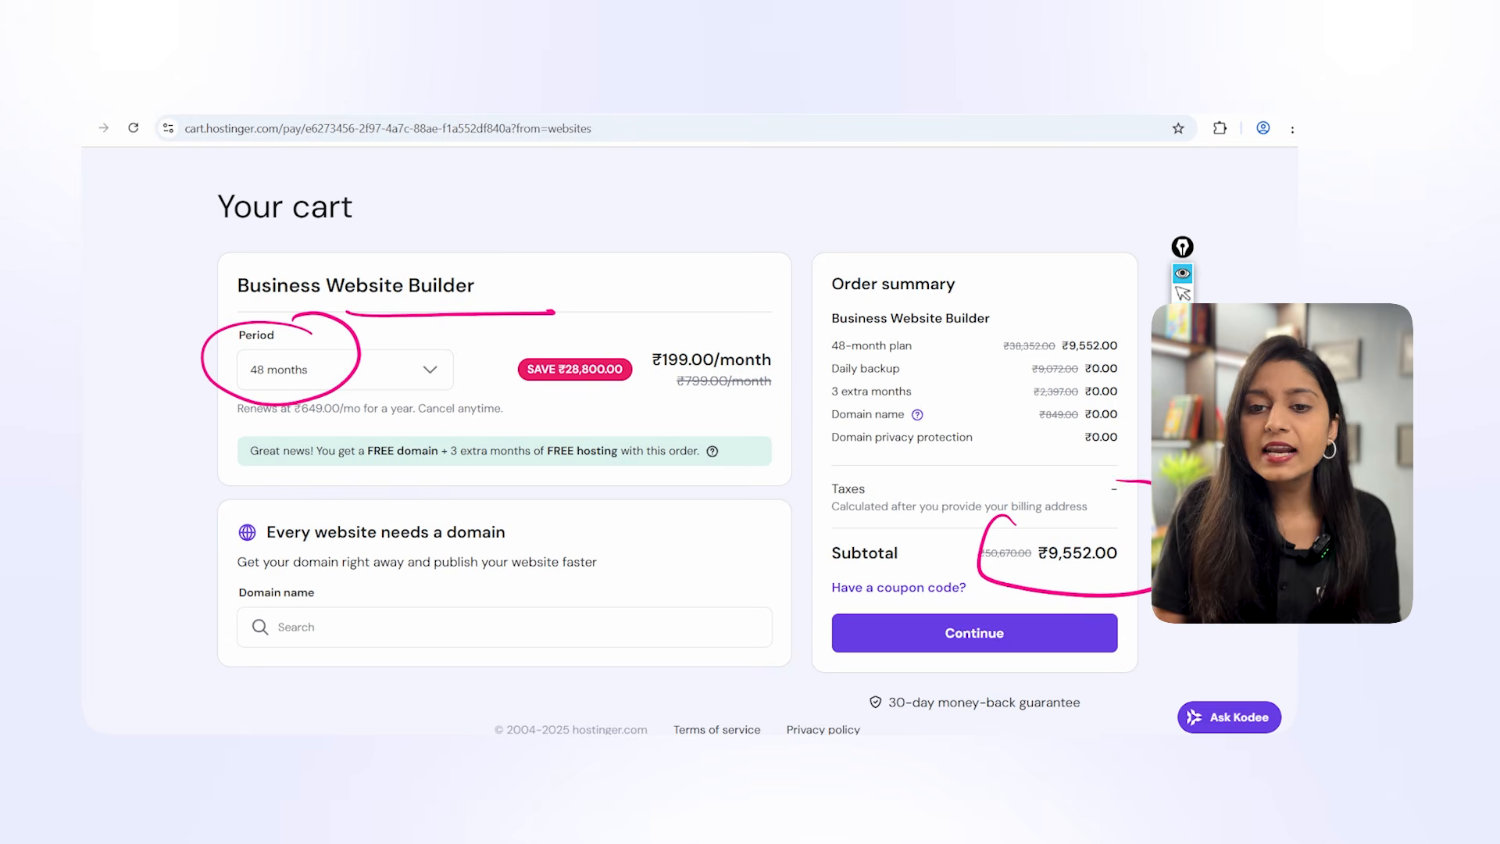
pyautogui.click(1183, 416)
pyautogui.click(1183, 273)
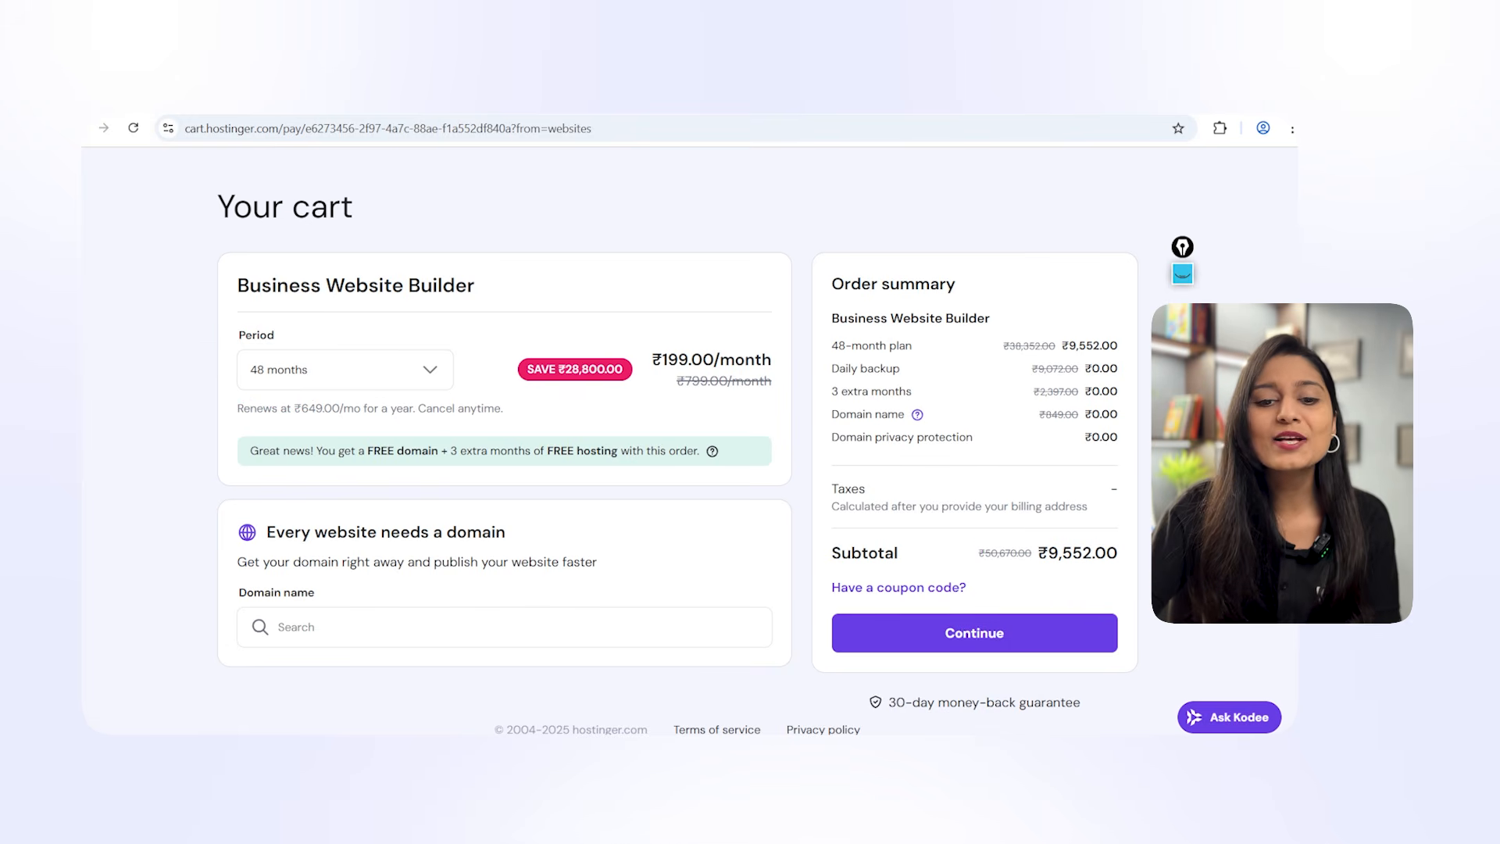
# Apply the coupon code ISCALE20 to the Business Website Builder order.
pyautogui.click(902, 596)
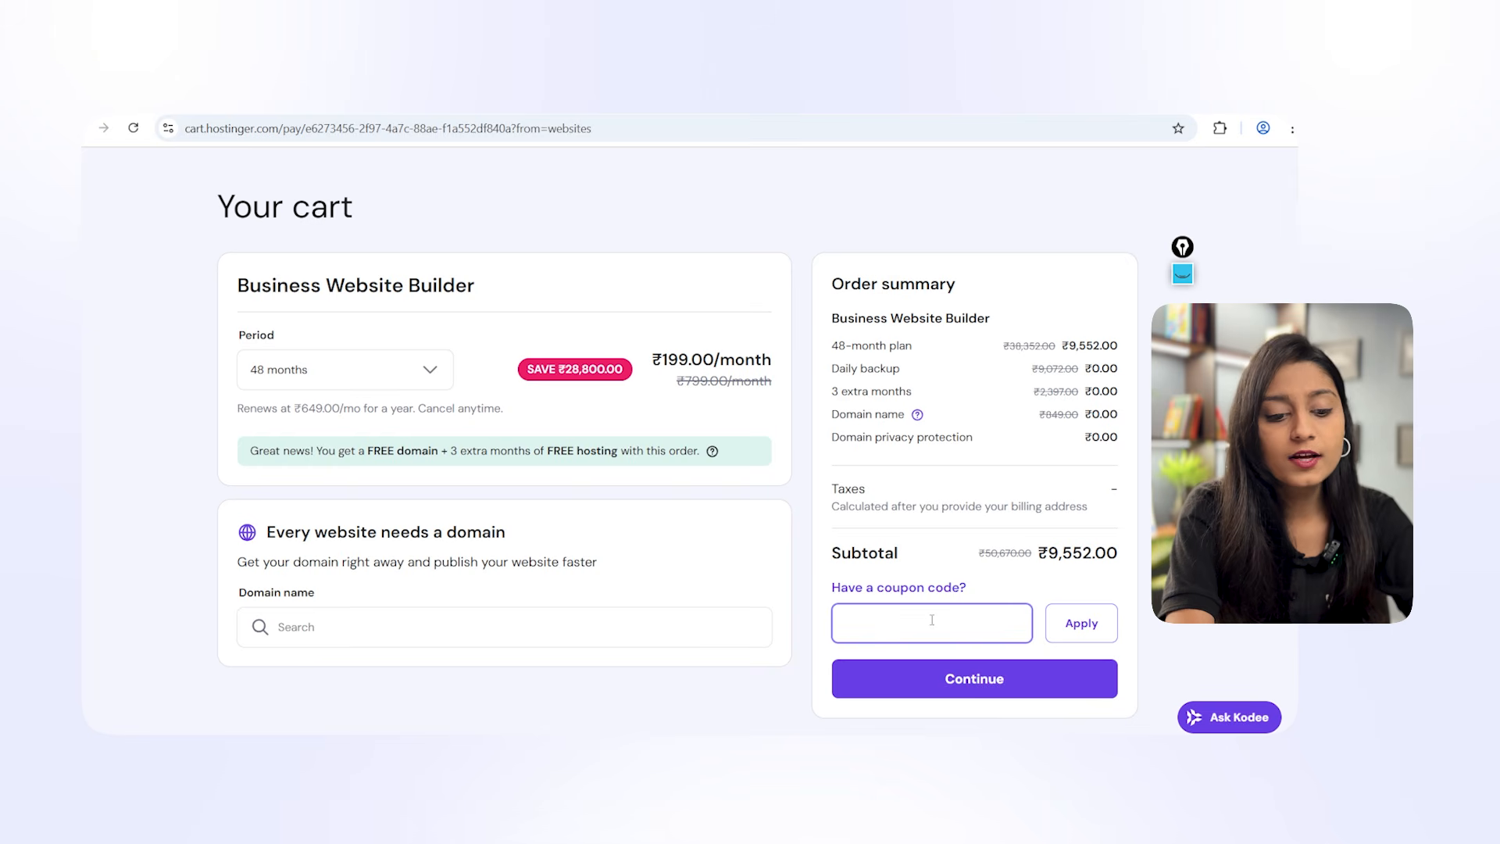
pyautogui.write('ISCALE20')
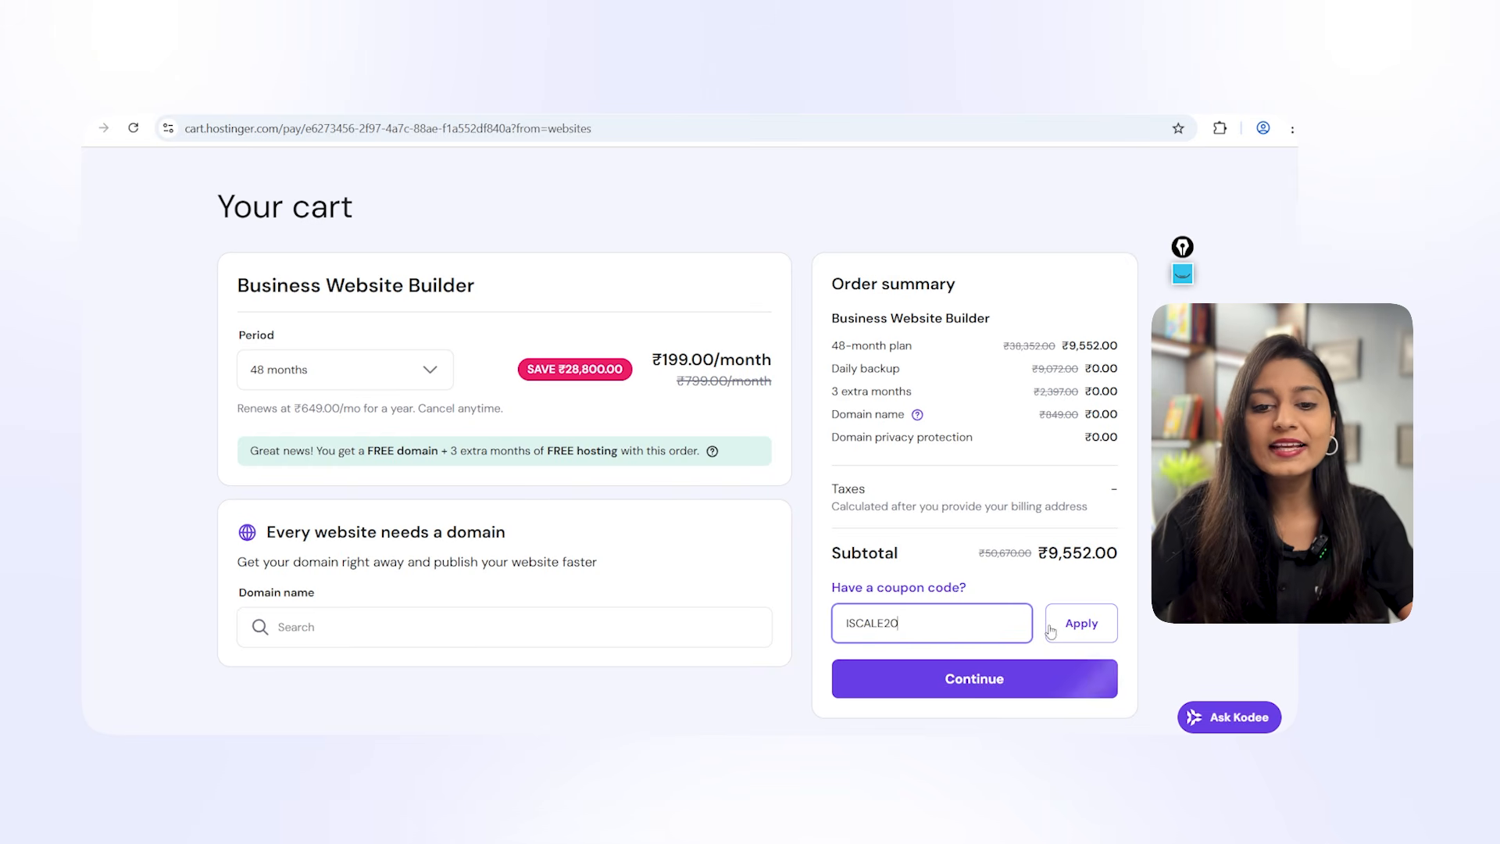
pyautogui.click(1081, 623)
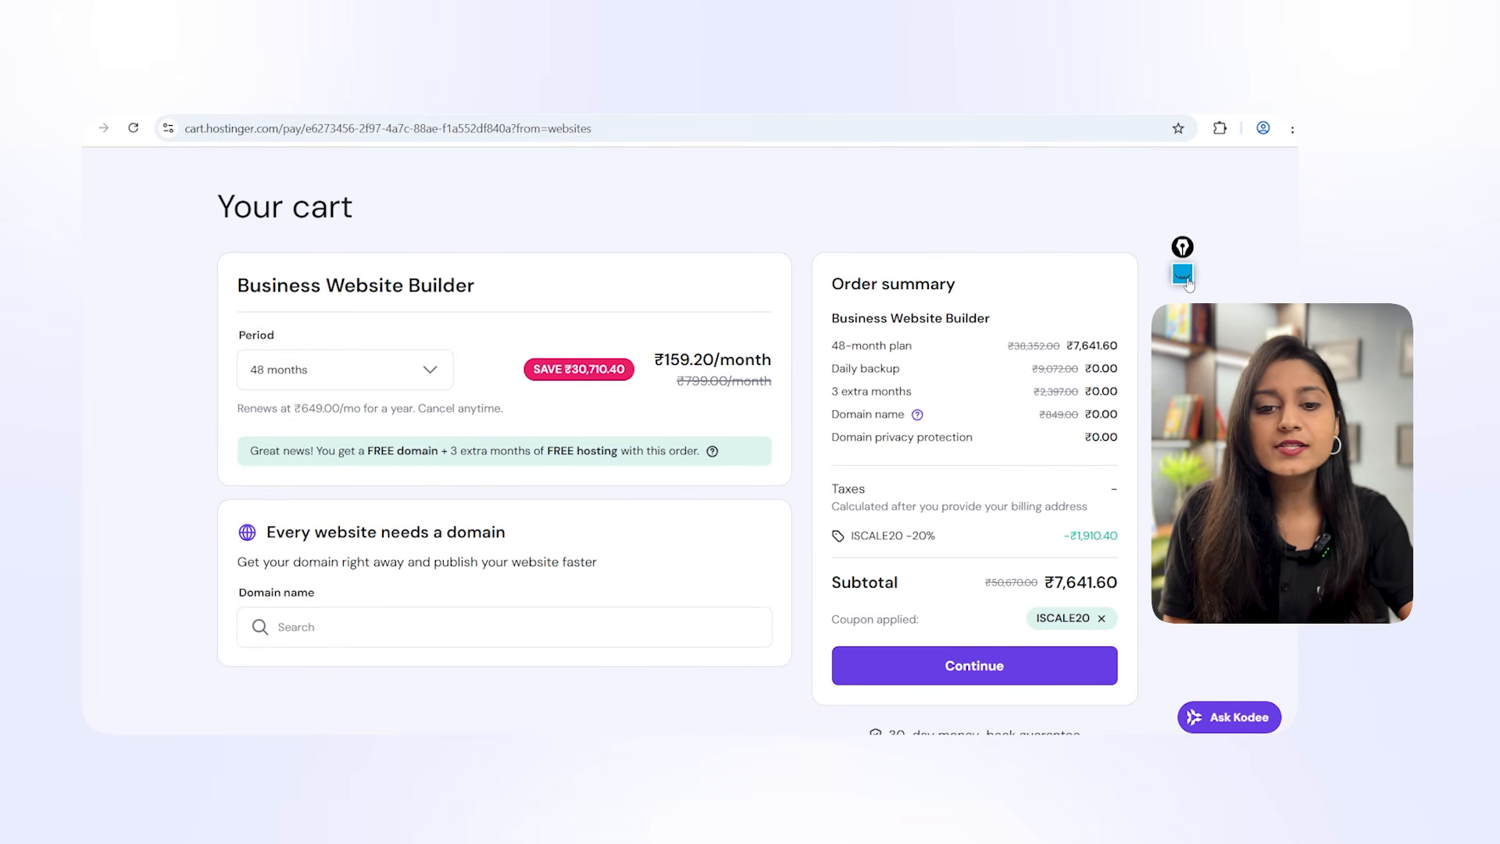
pyautogui.moveTo(813, 542); pyautogui.dragTo(901, 446)
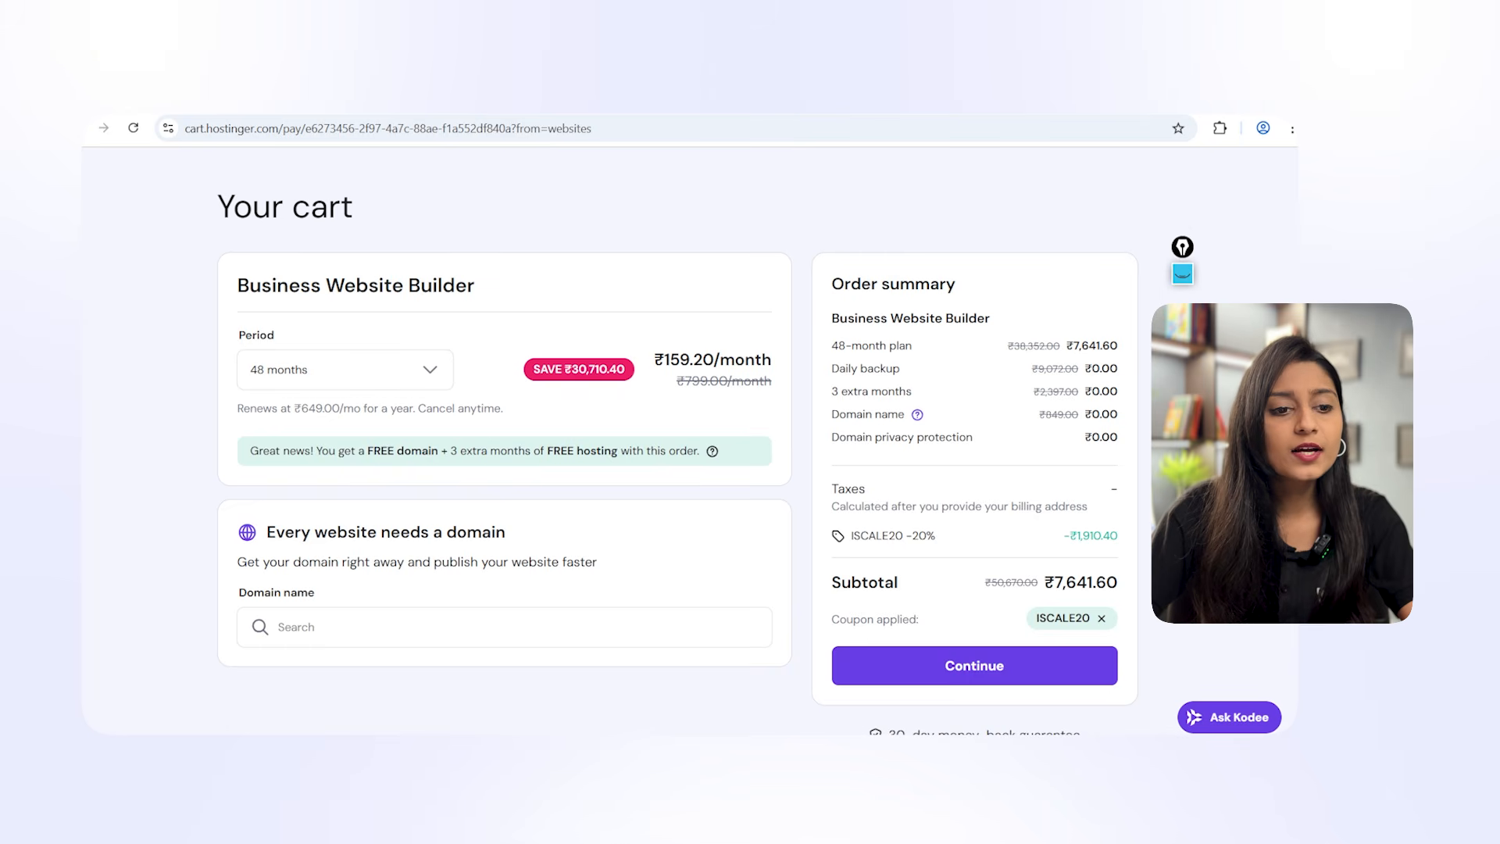
# Change the Business Website Builder period to 12 months and apply the coupon code ISCALE.
pyautogui.click(336, 370)
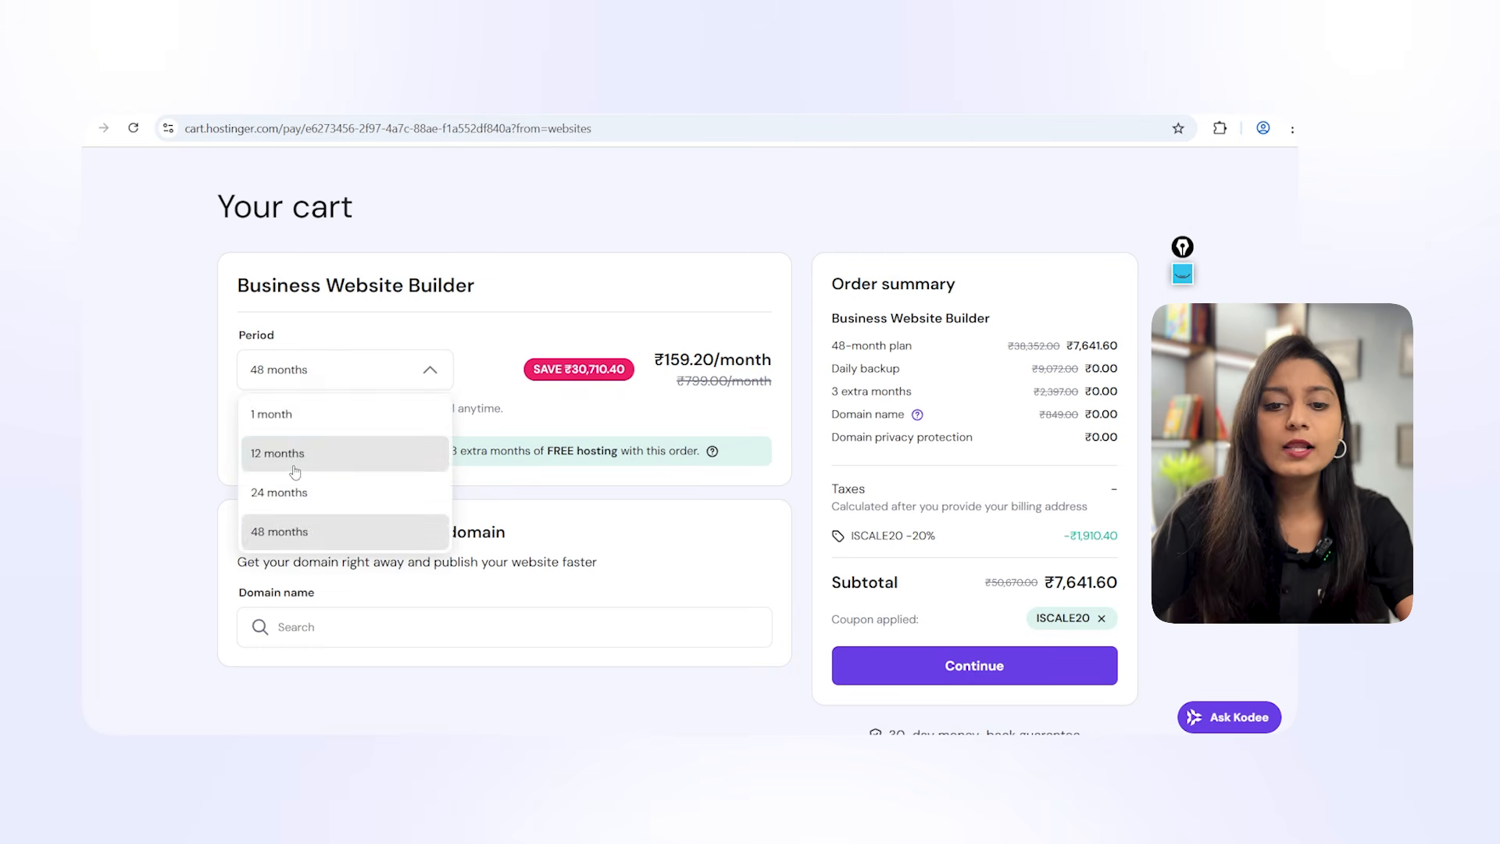
pyautogui.click(296, 447)
pyautogui.click(859, 599)
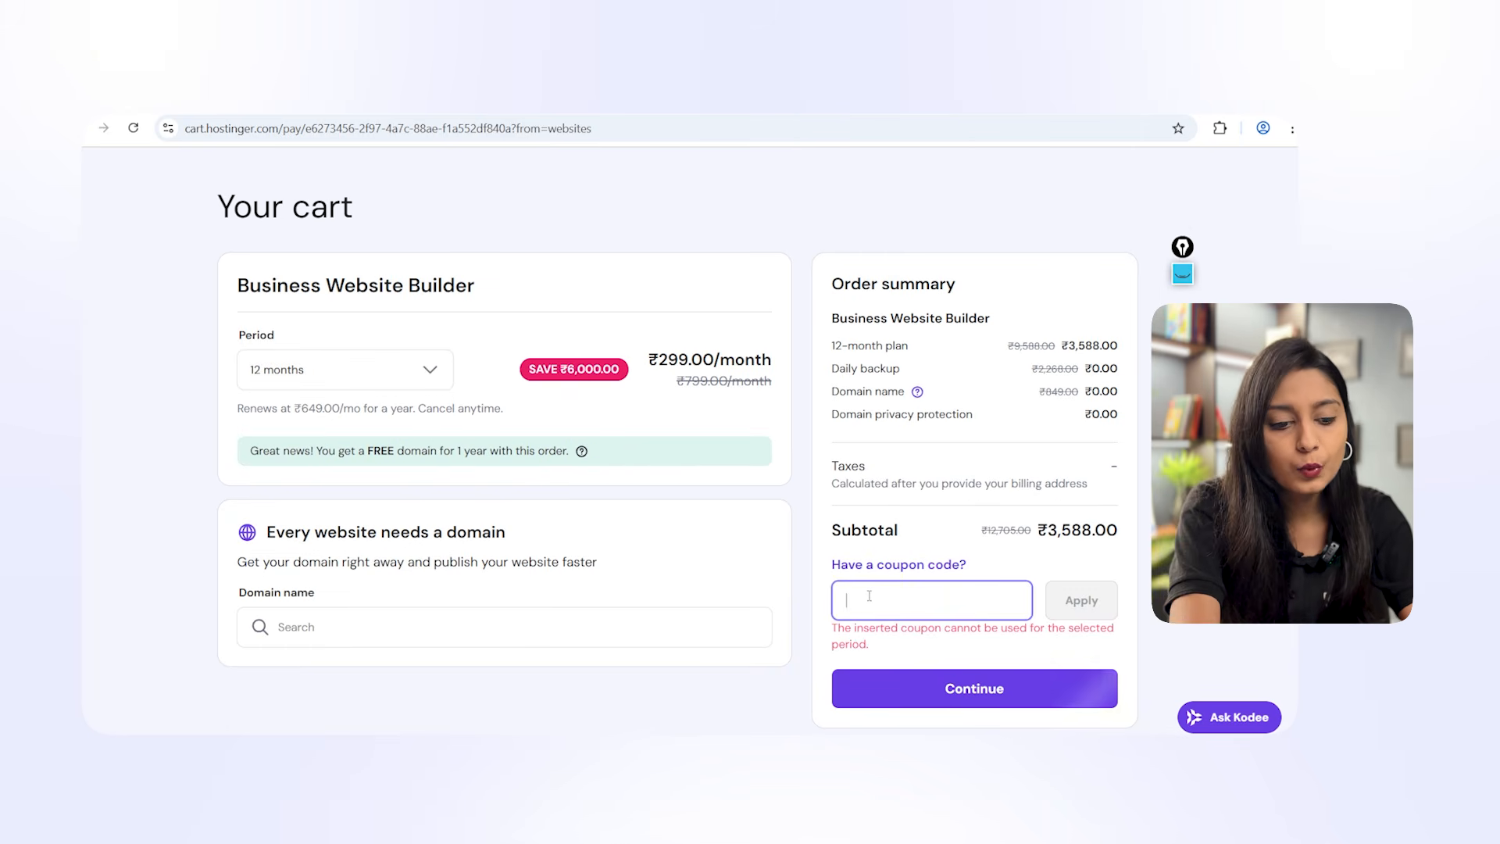
pyautogui.write('ISCALE')
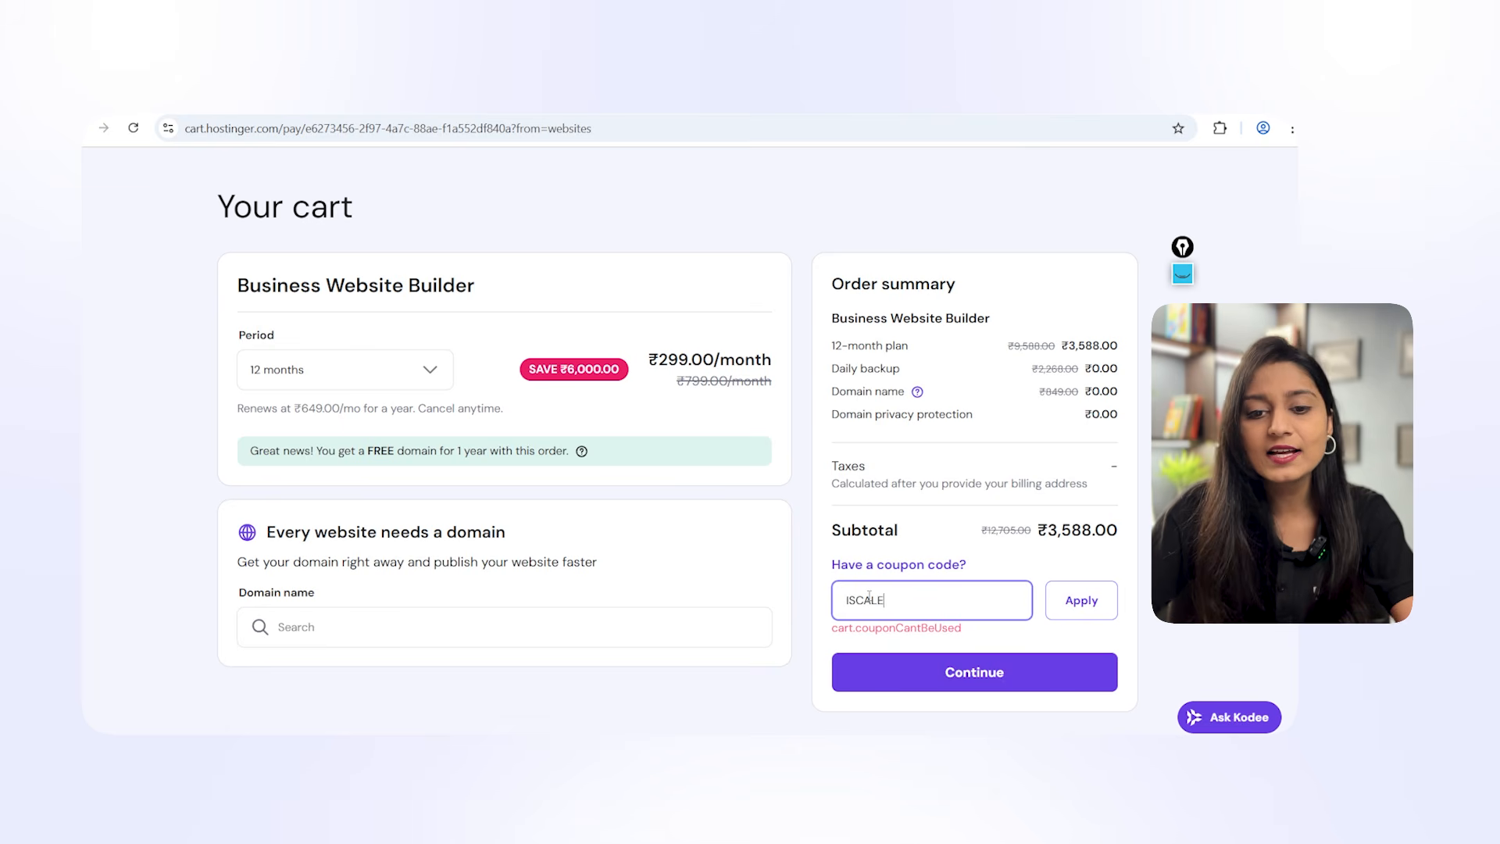
pyautogui.click(1072, 600)
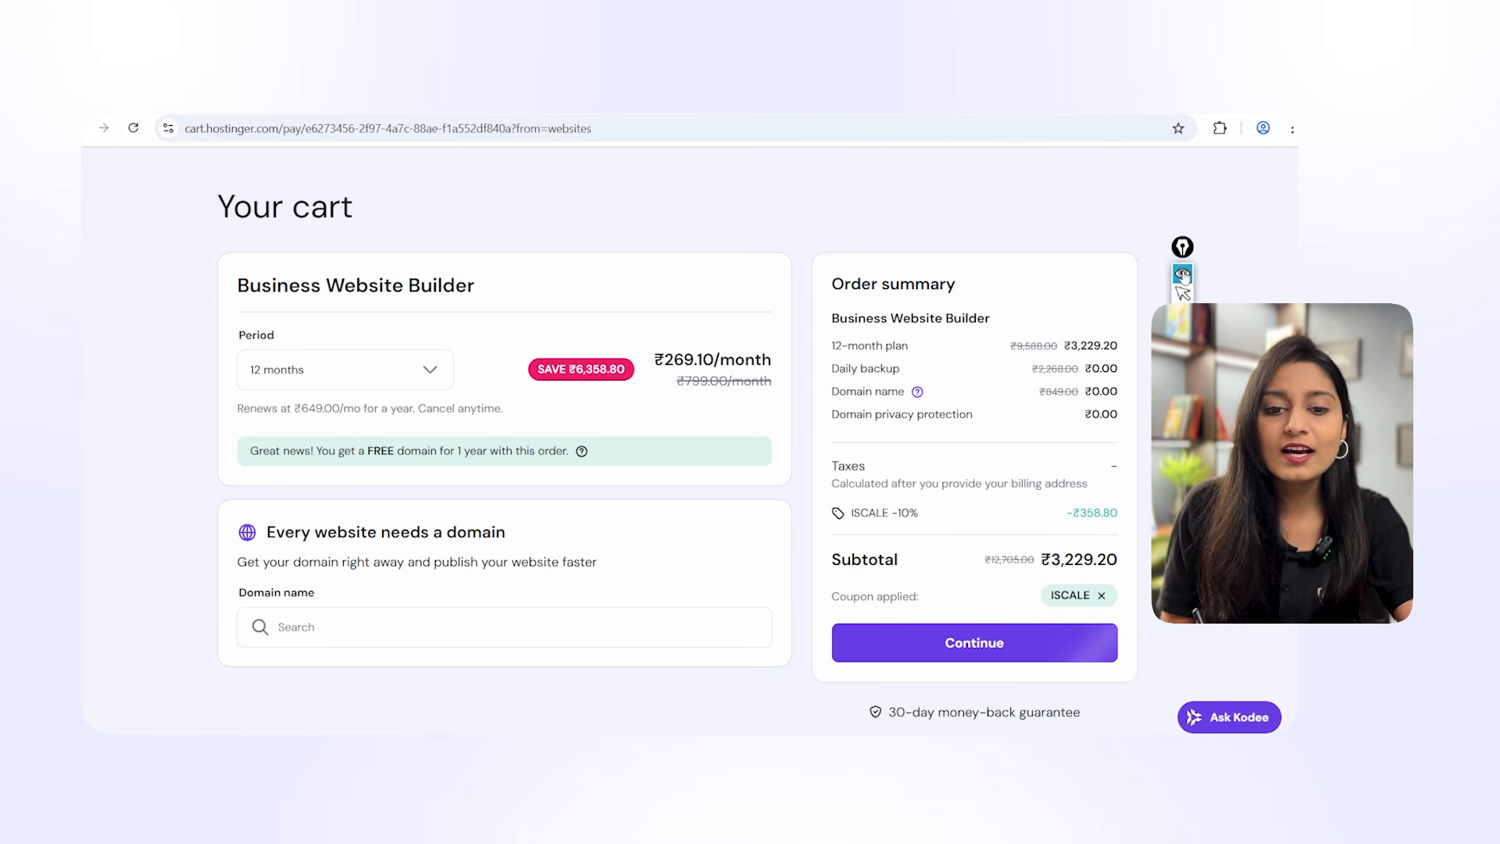
# Circle the "ISCALE -10%" discount line in the order summary in pink, then leave drawing mode.
pyautogui.moveTo(929, 494); pyautogui.dragTo(911, 453)
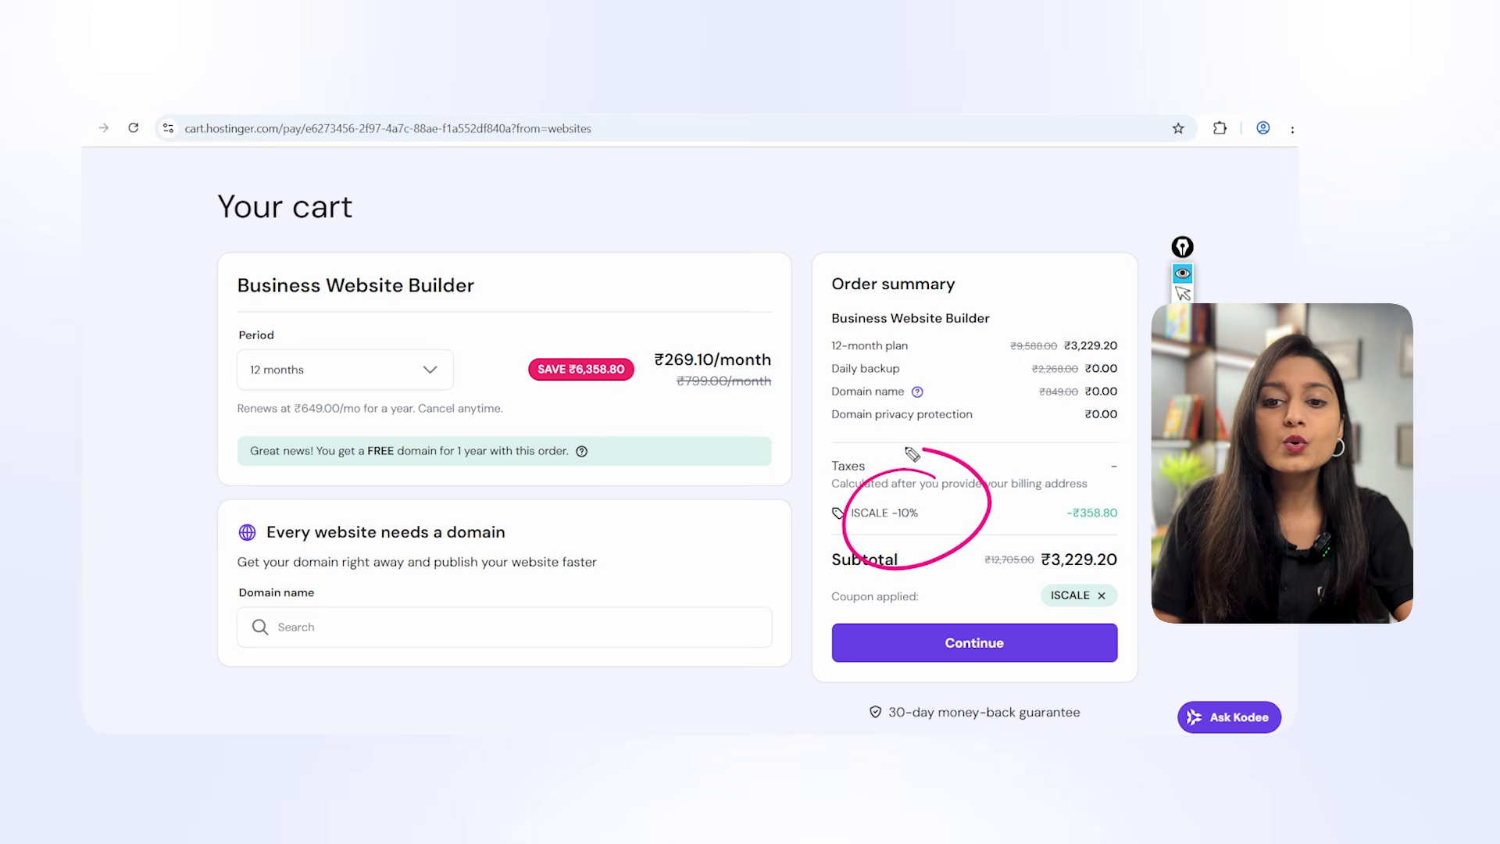
pyautogui.click(1183, 275)
# Continue from the cart to checkout and register for Hostinger with the Google account.
pyautogui.click(924, 660)
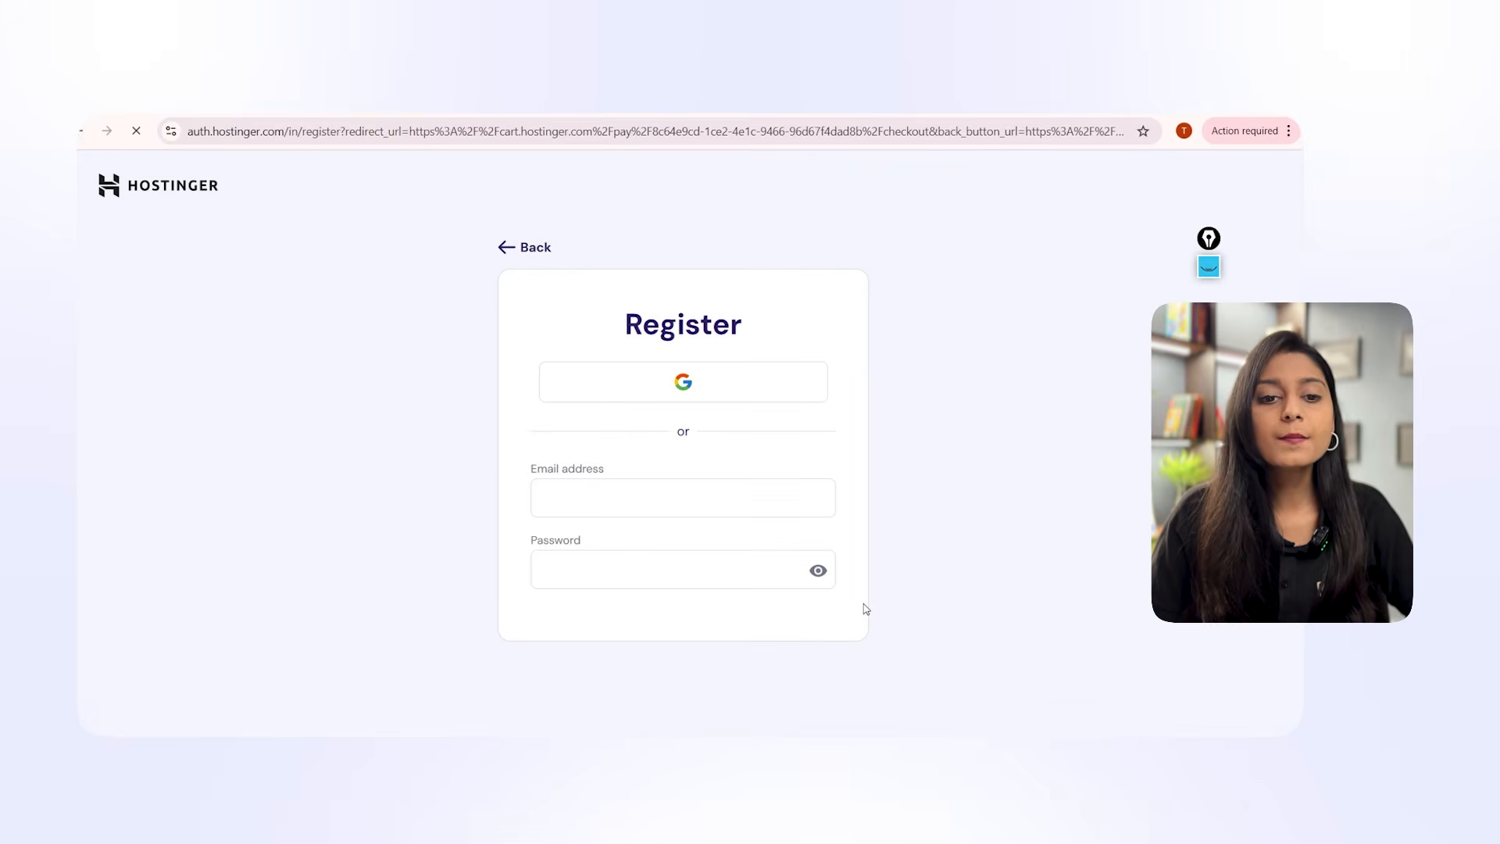
pyautogui.click(677, 385)
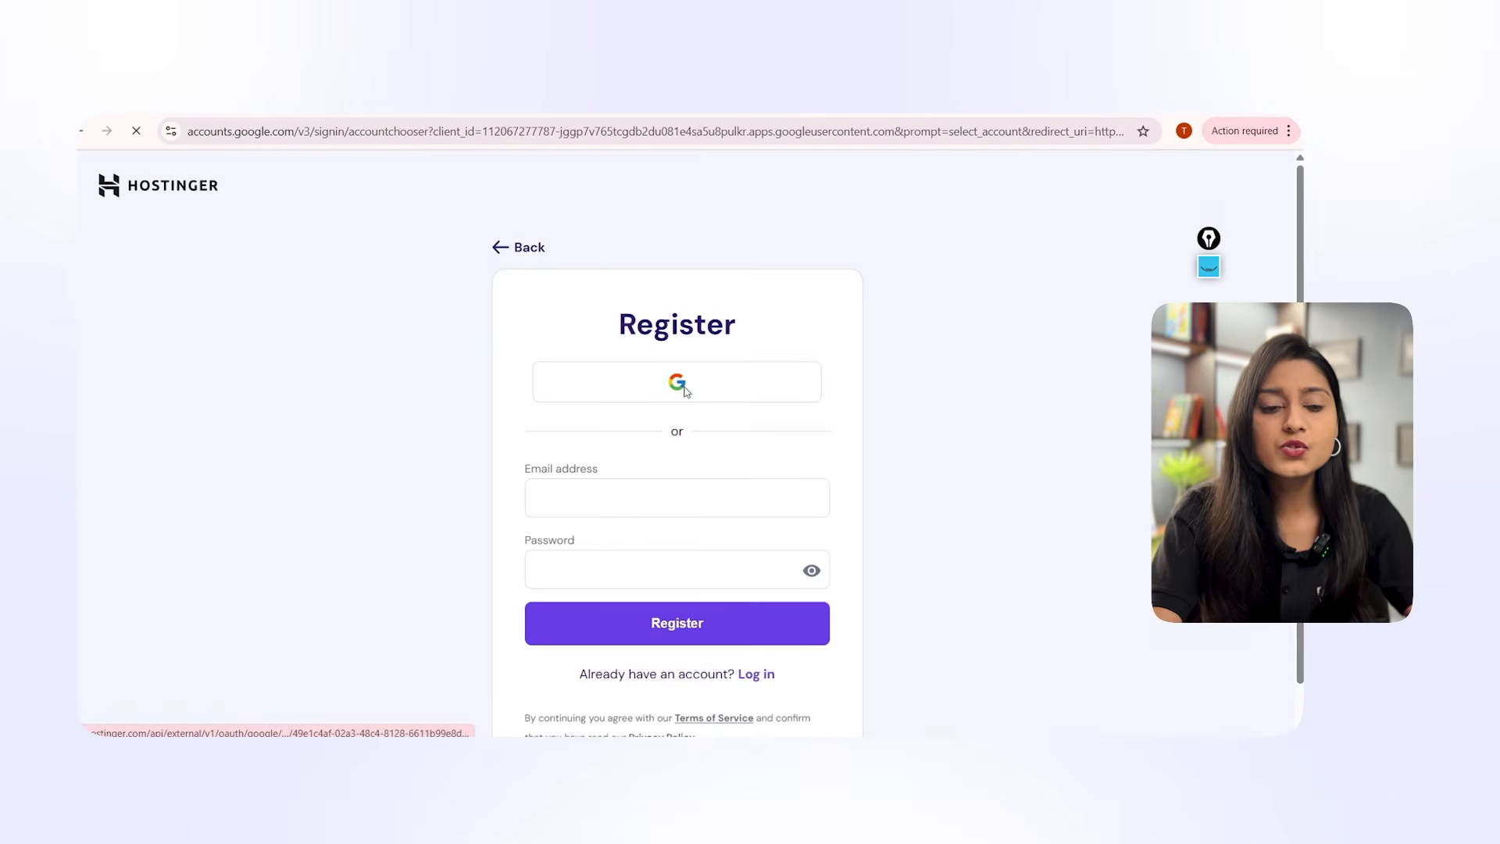
pyautogui.click(728, 389)
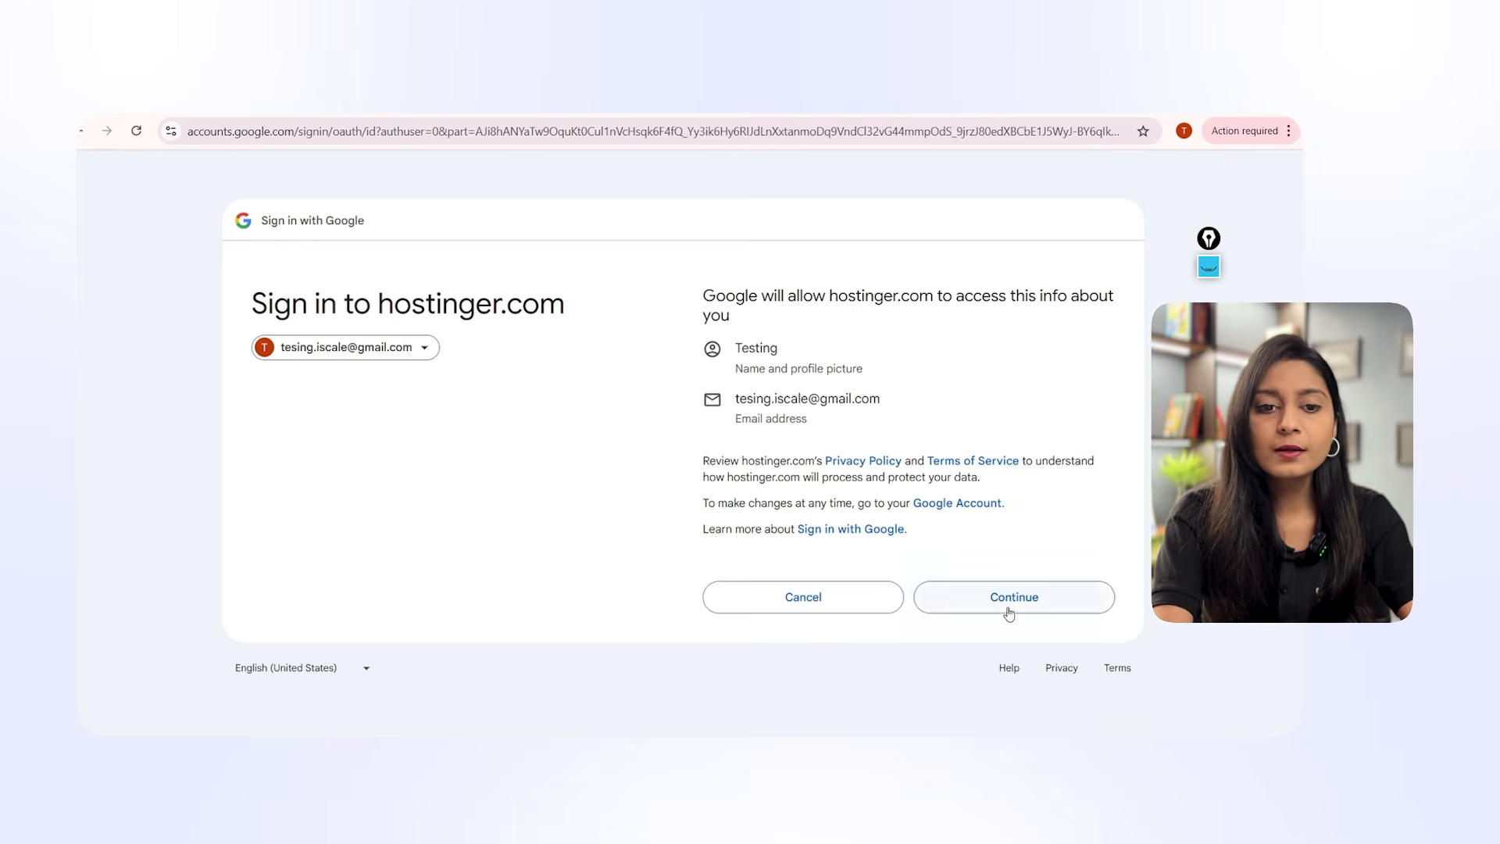
pyautogui.click(1009, 612)
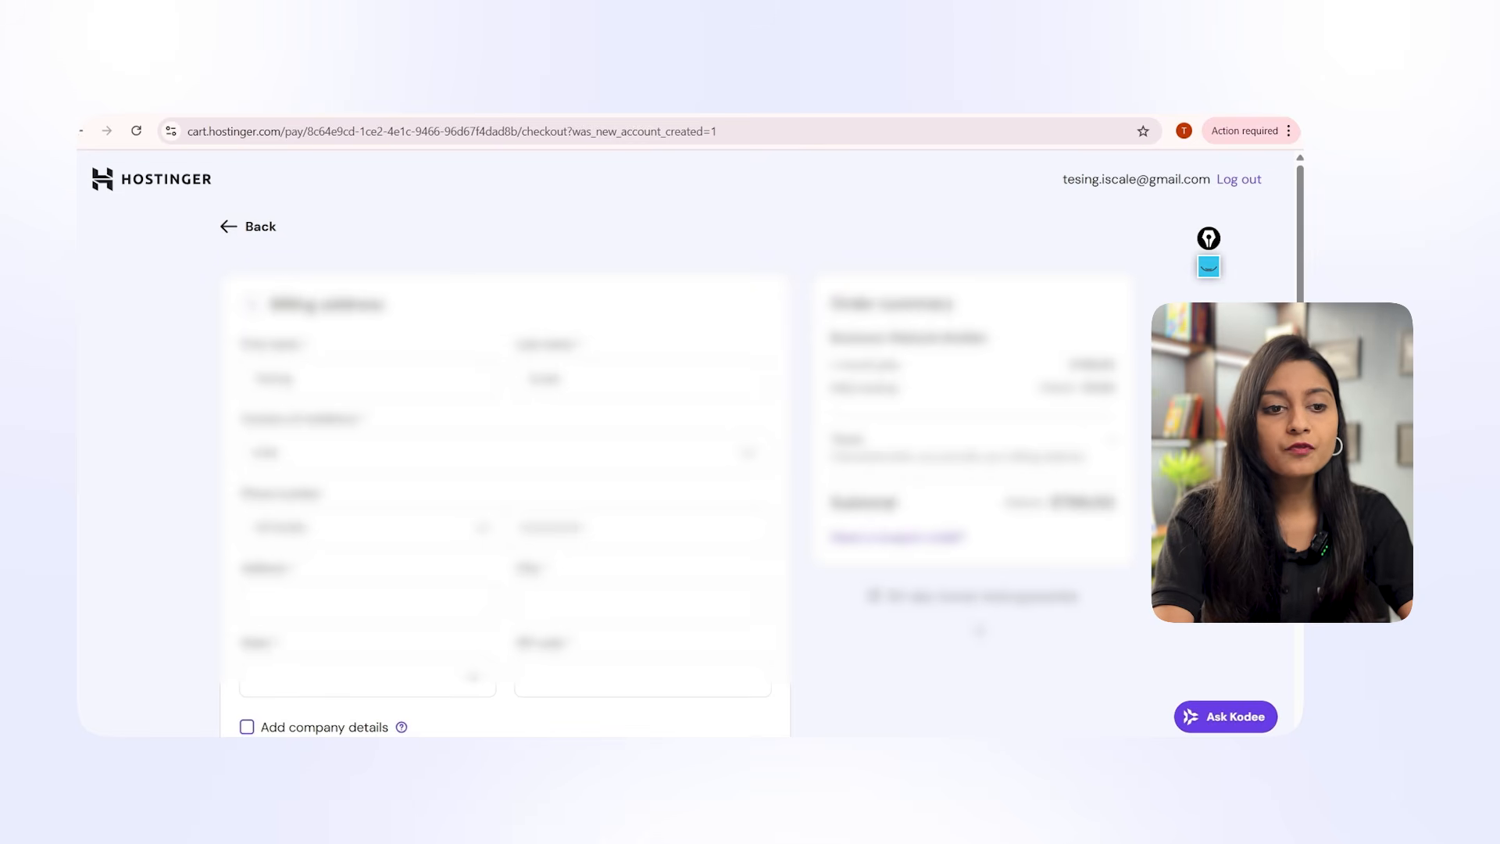
# Submit the completed billing address and proceed with payment by card.
pyautogui.scroll(-1, 562, 574)
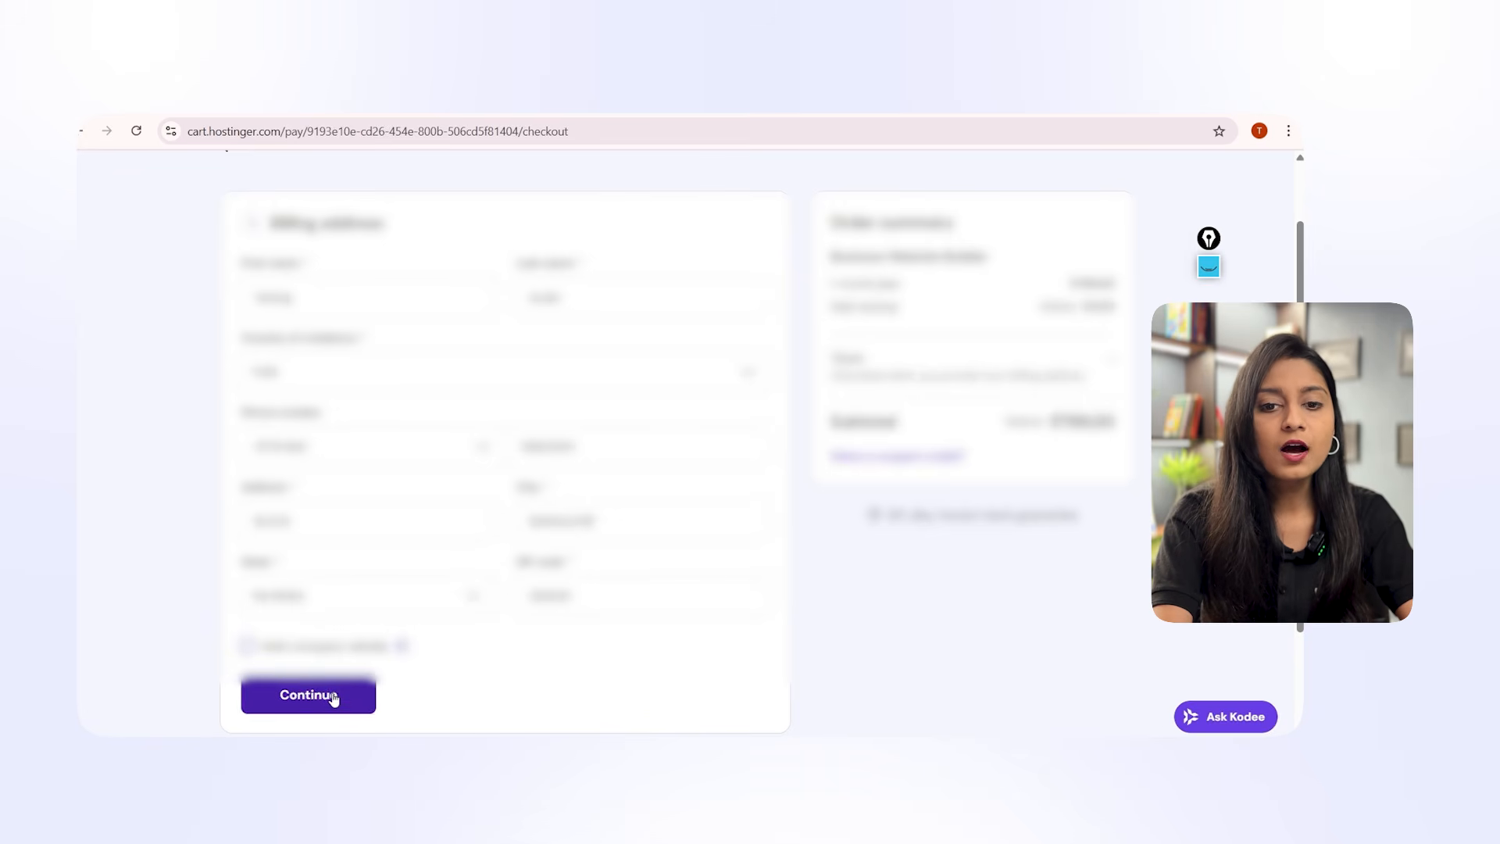
pyautogui.click(334, 698)
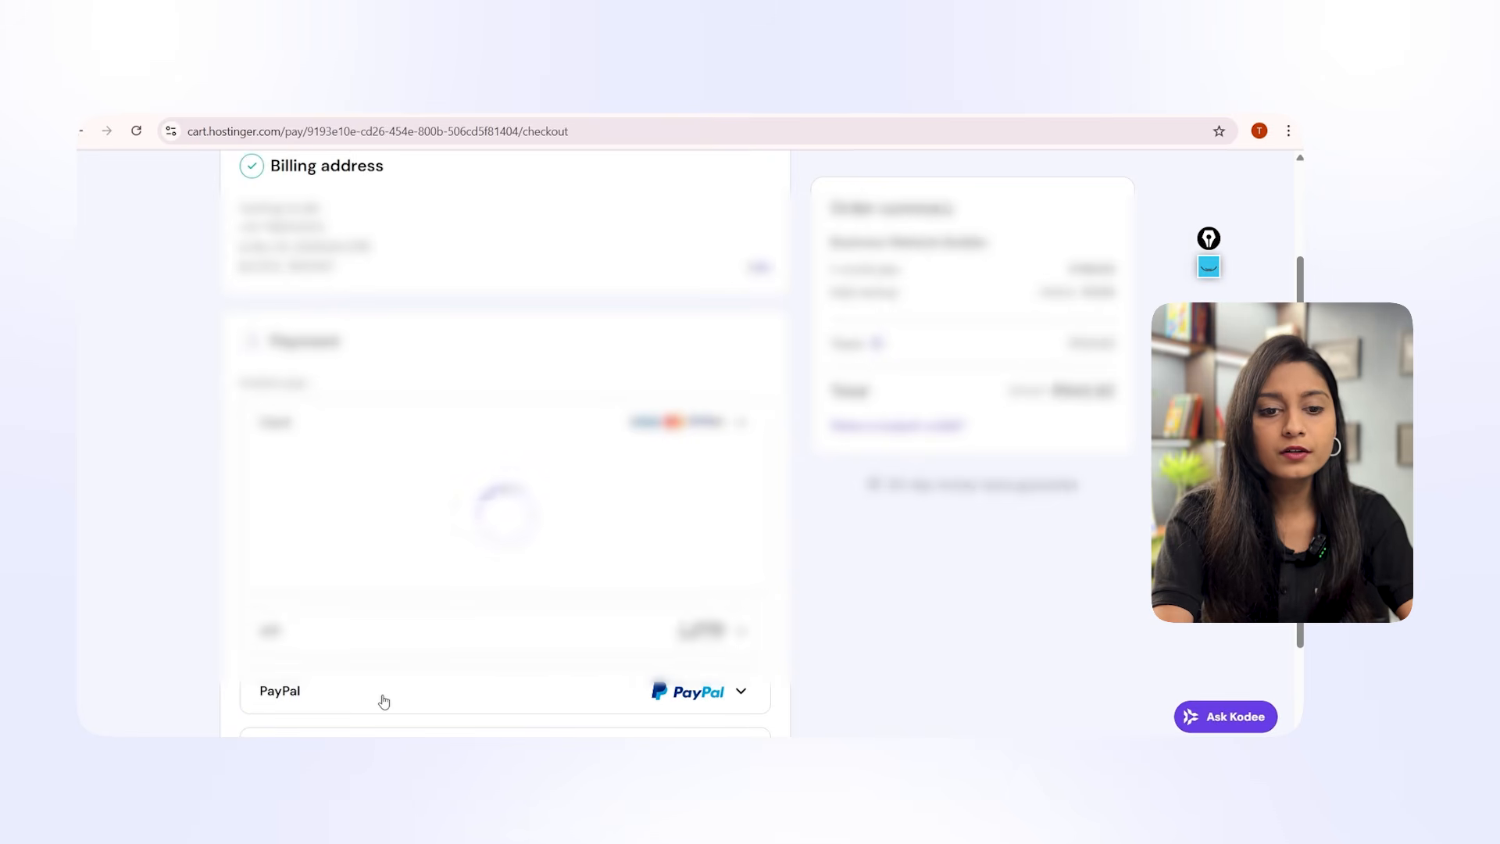
pyautogui.scroll(-2, 384, 702)
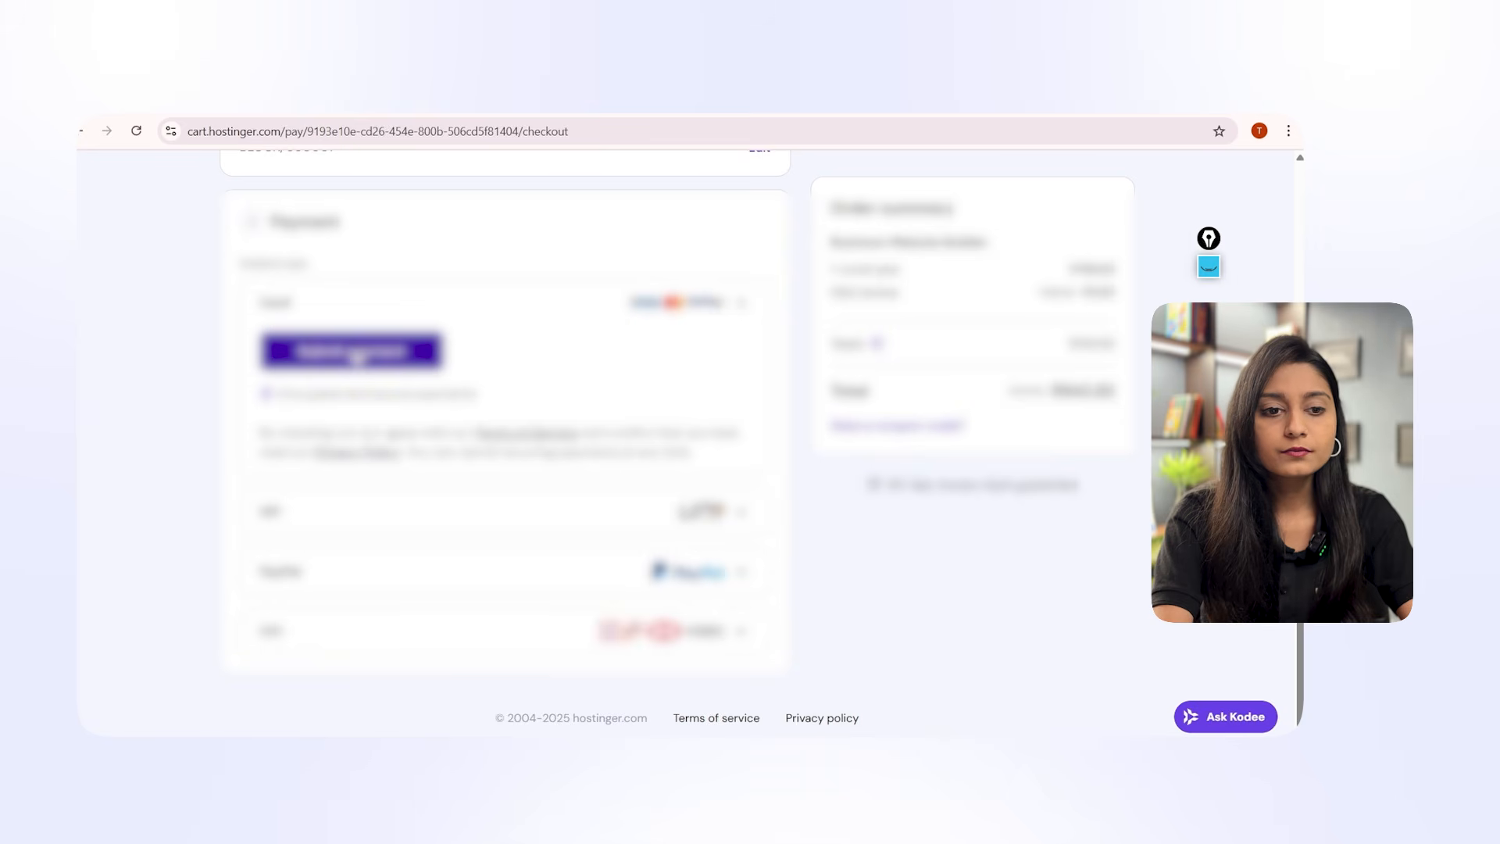
pyautogui.click(356, 353)
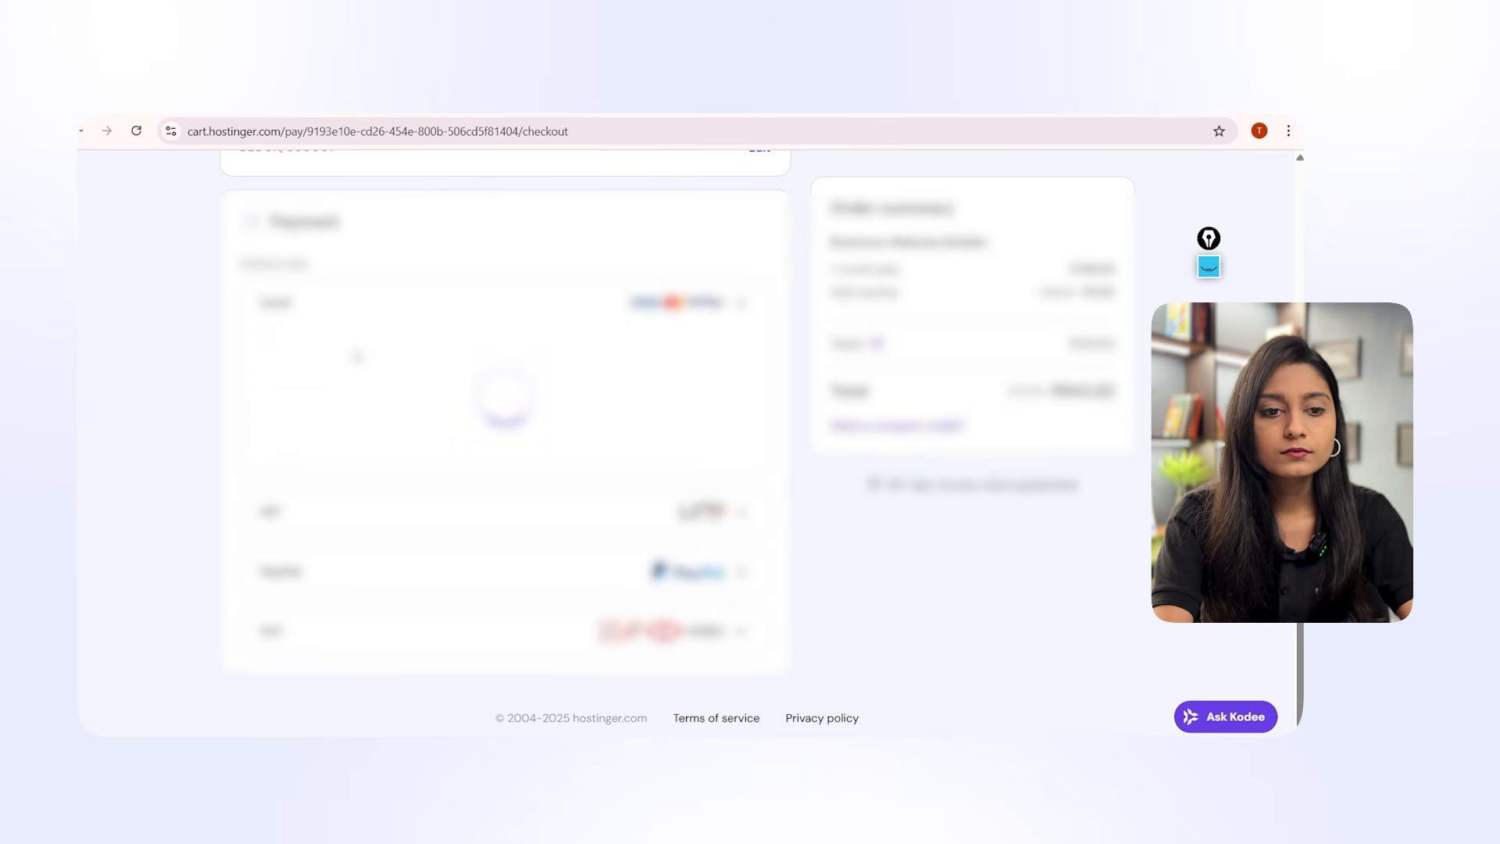
# Enter the cardholder name and card details, submit the payment and enter the one-time verification code.
pyautogui.click(377, 390)
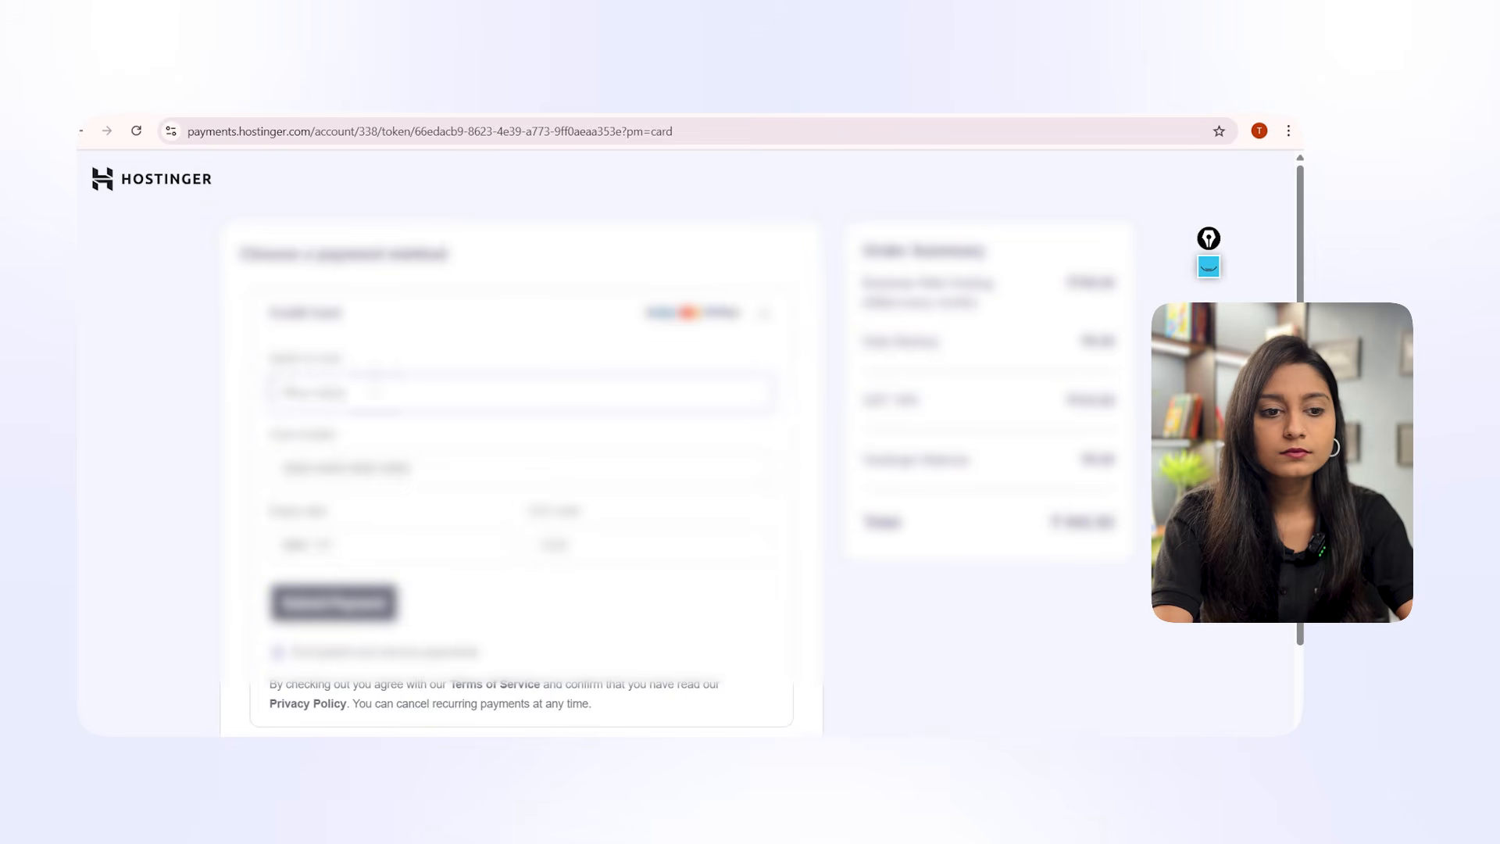
pyautogui.write('***** ***********')
pyautogui.click(380, 469)
pyautogui.write('**********')
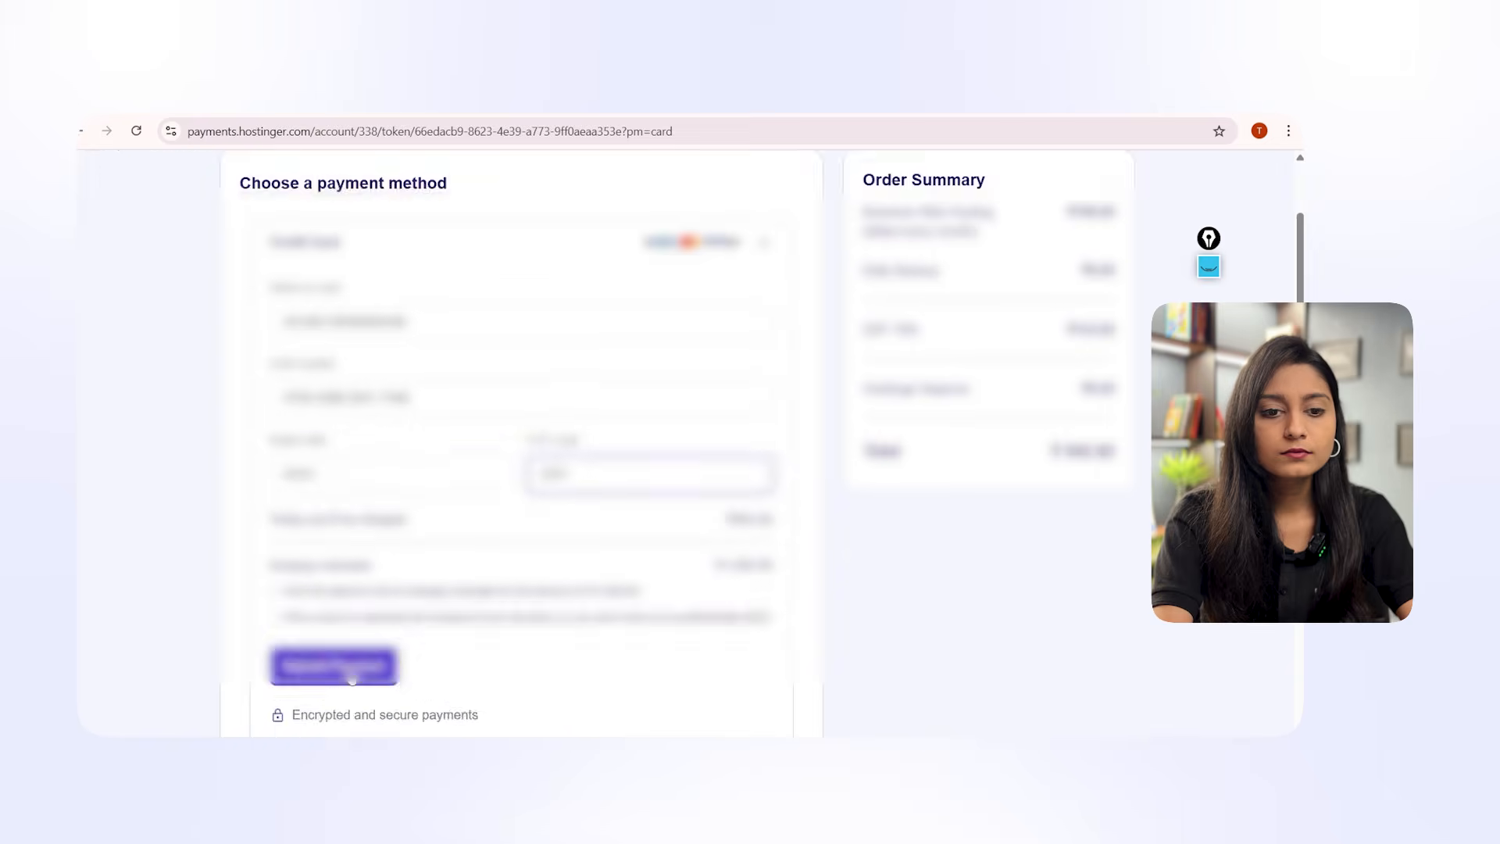
pyautogui.click(334, 664)
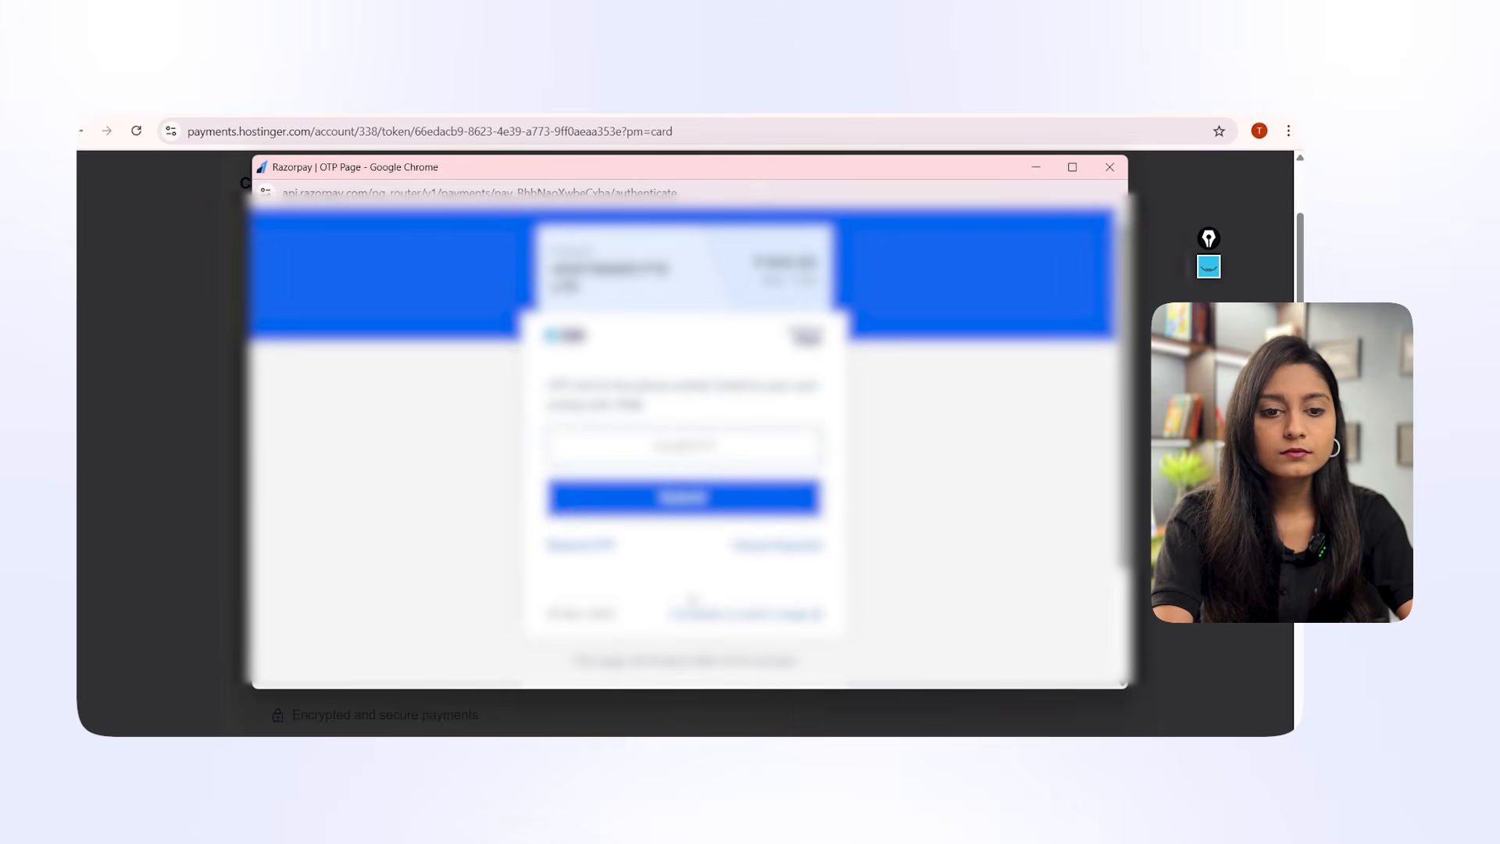
pyautogui.write('******')
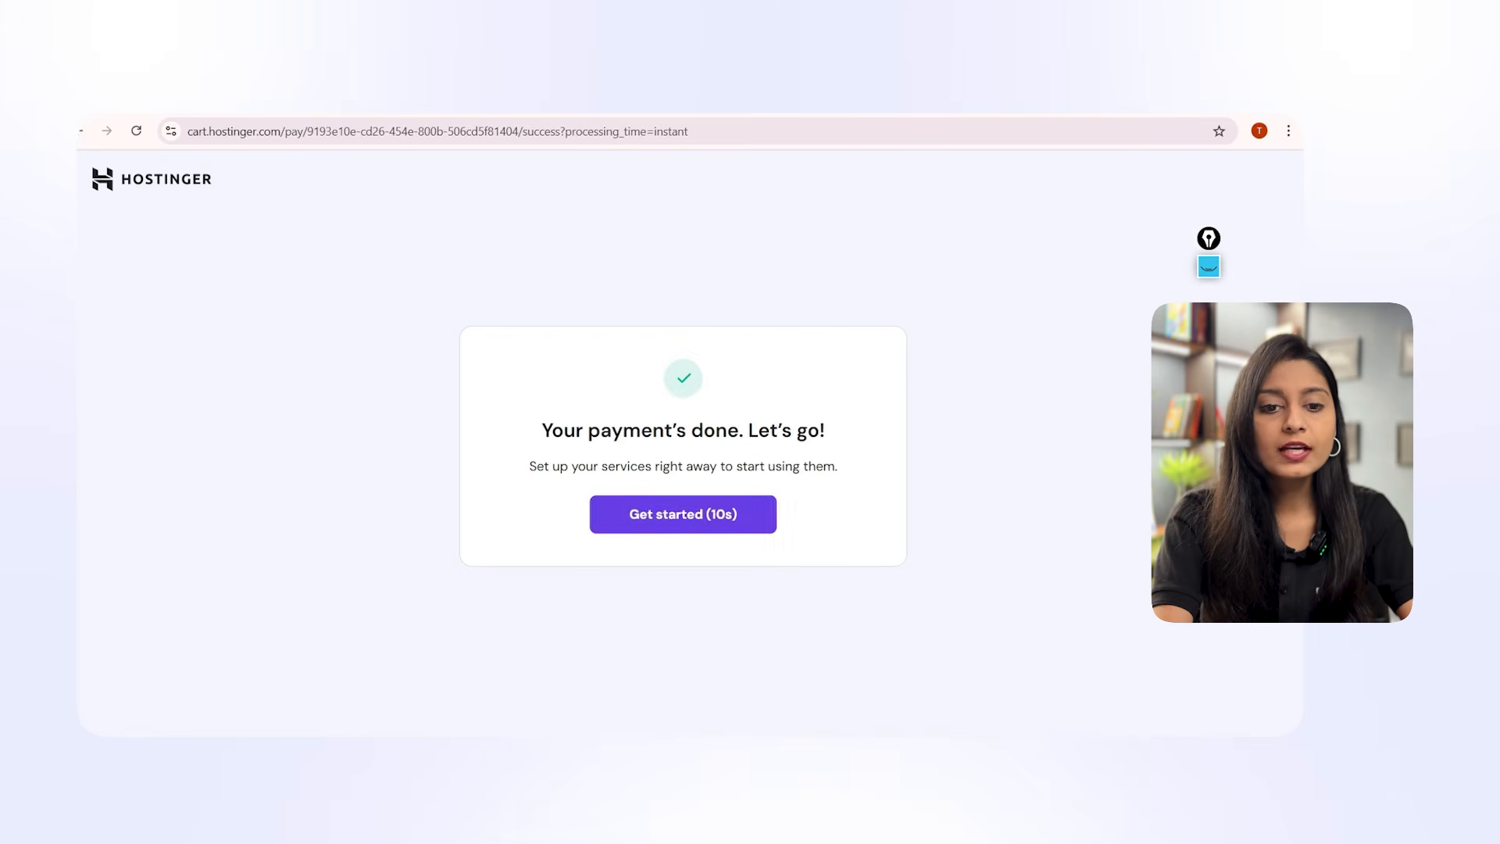
# Get started with the purchased service and continue the Business Web Hosting setup.
pyautogui.click(712, 518)
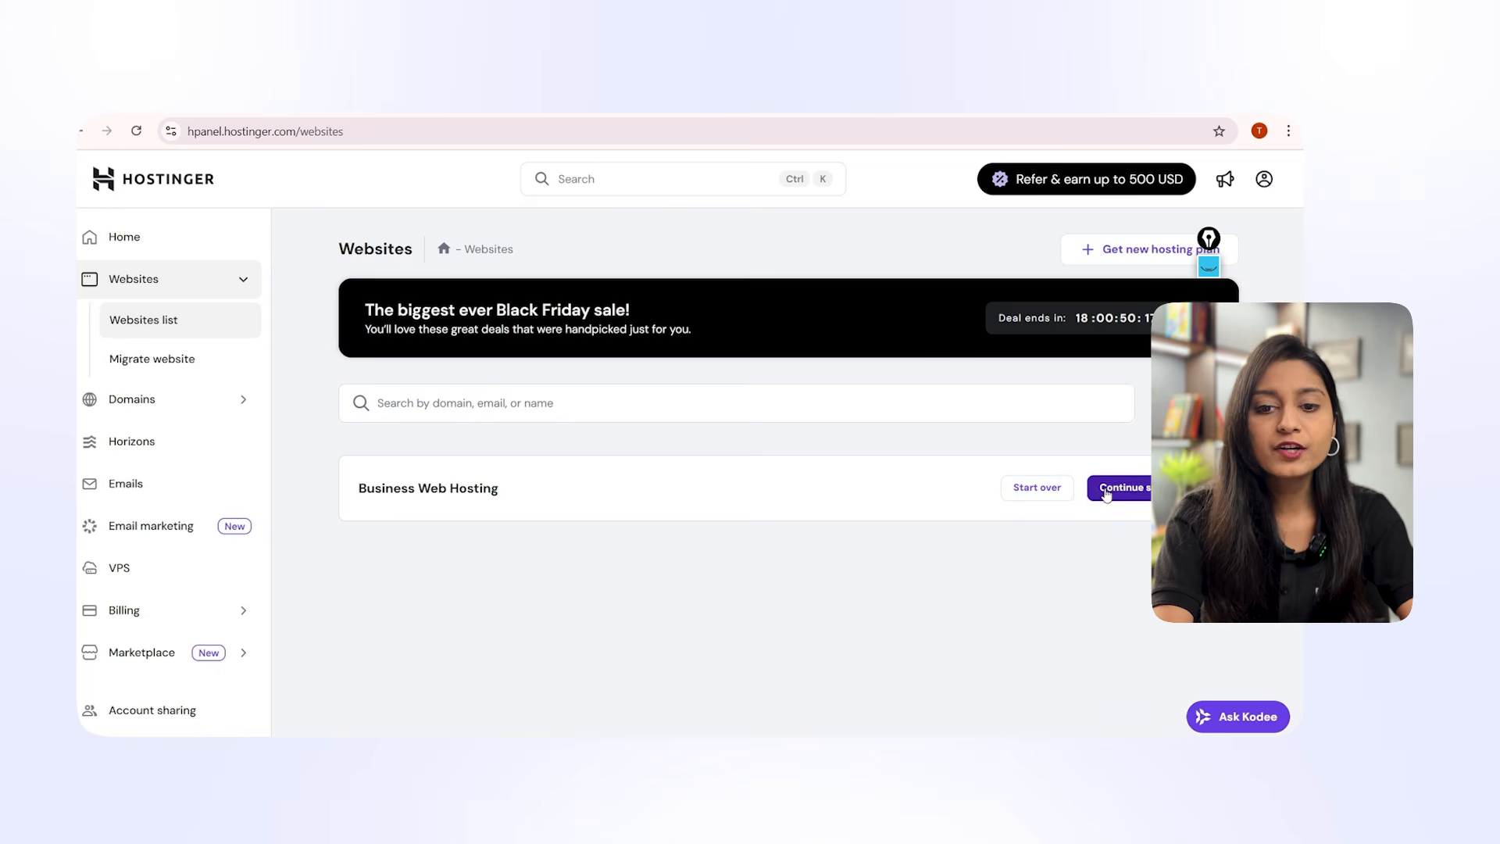
pyautogui.click(1119, 487)
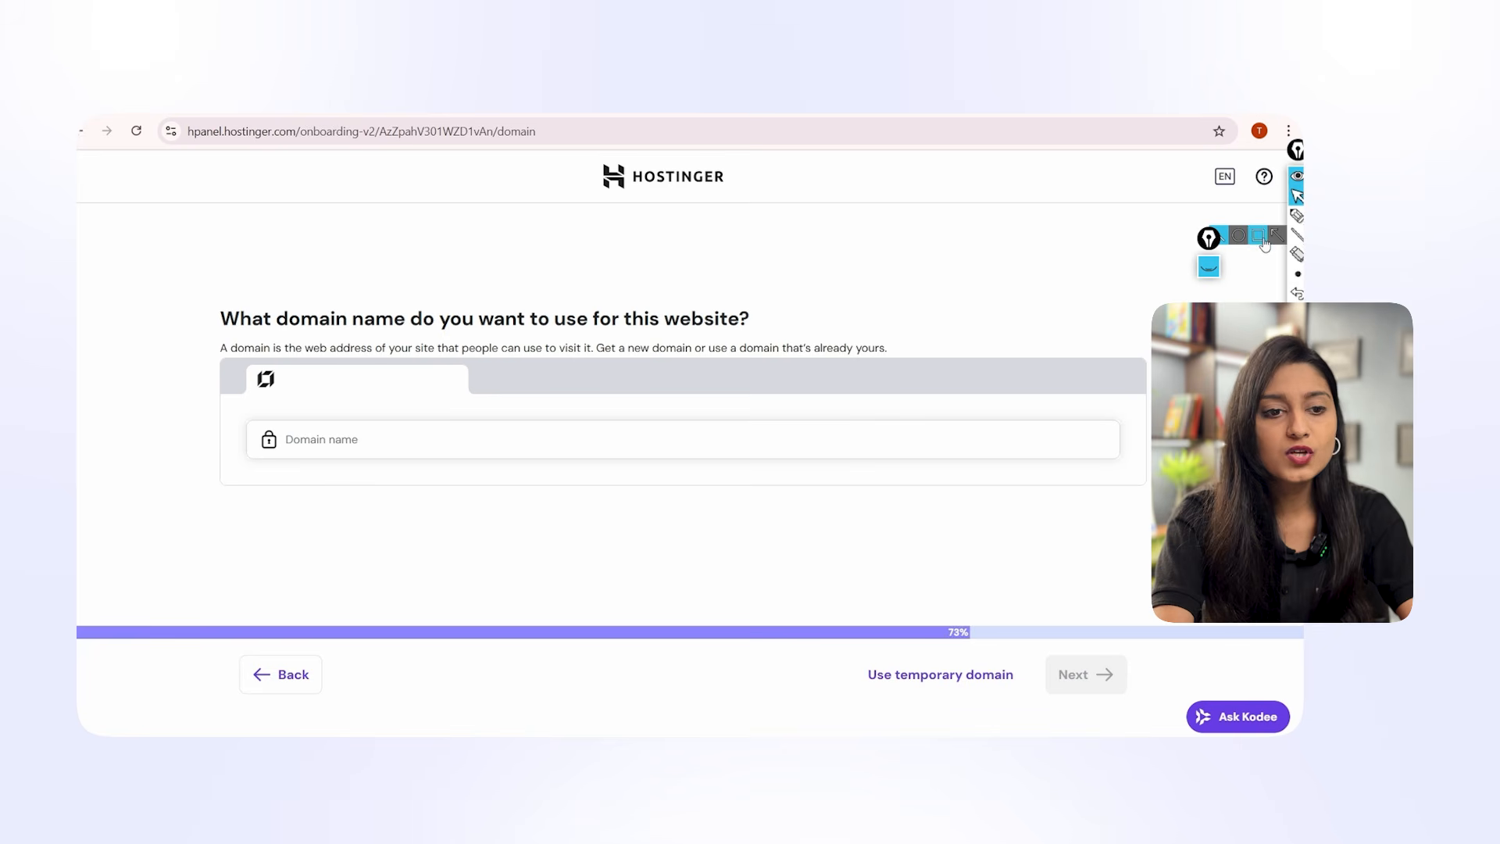
# Box the domain name form and point an arrow at the temporary domain option in pink, then clear the marks and use a temporary domain.
pyautogui.click(1258, 235)
pyautogui.moveTo(185, 270)
pyautogui.mouseDown()
pyautogui.moveTo(743, 472)
pyautogui.moveTo(1167, 501)
pyautogui.mouseUp()
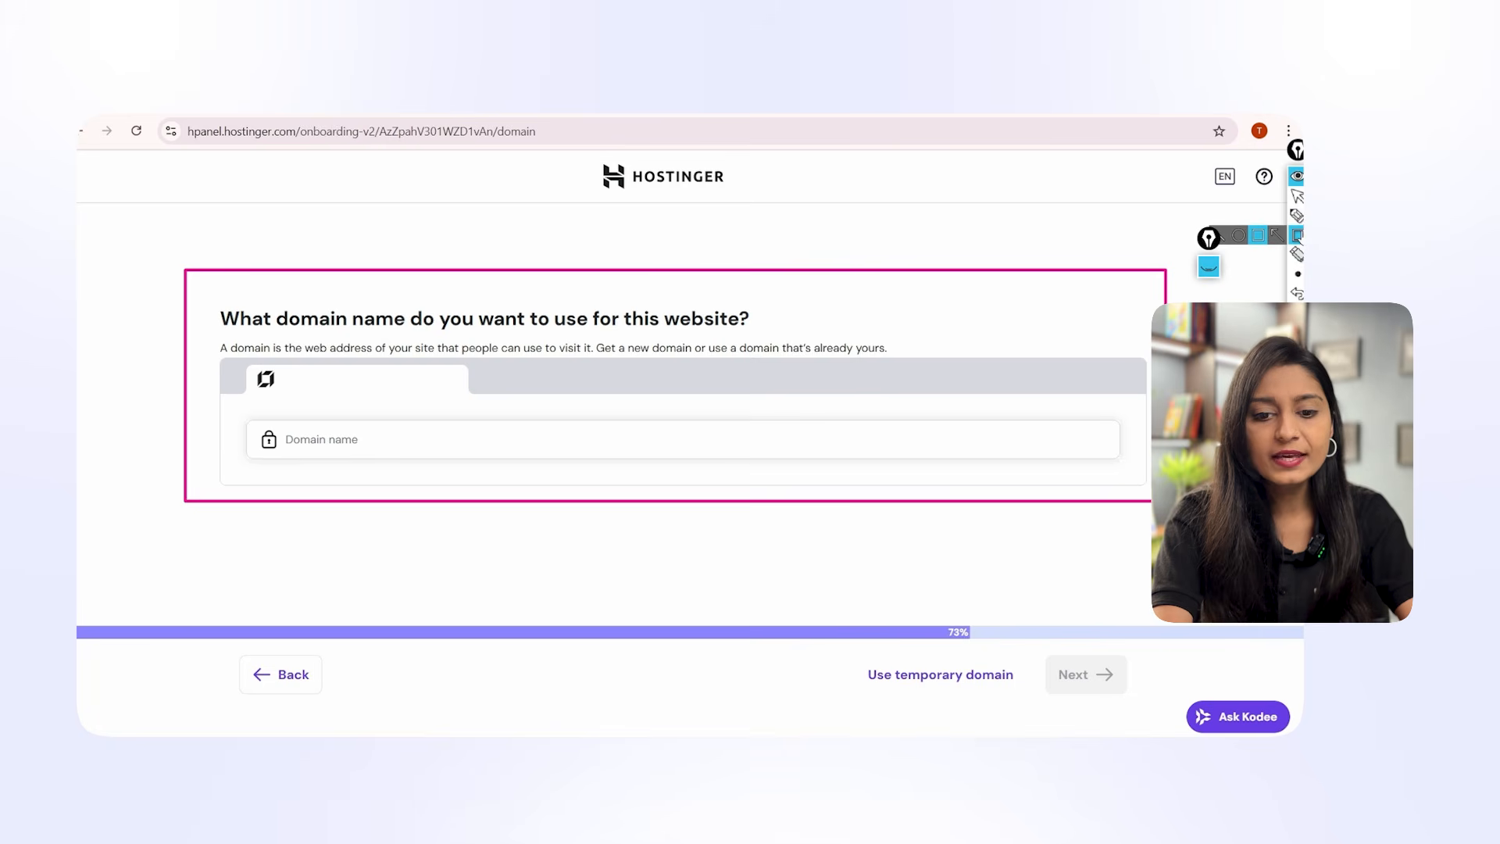
pyautogui.moveTo(1298, 238)
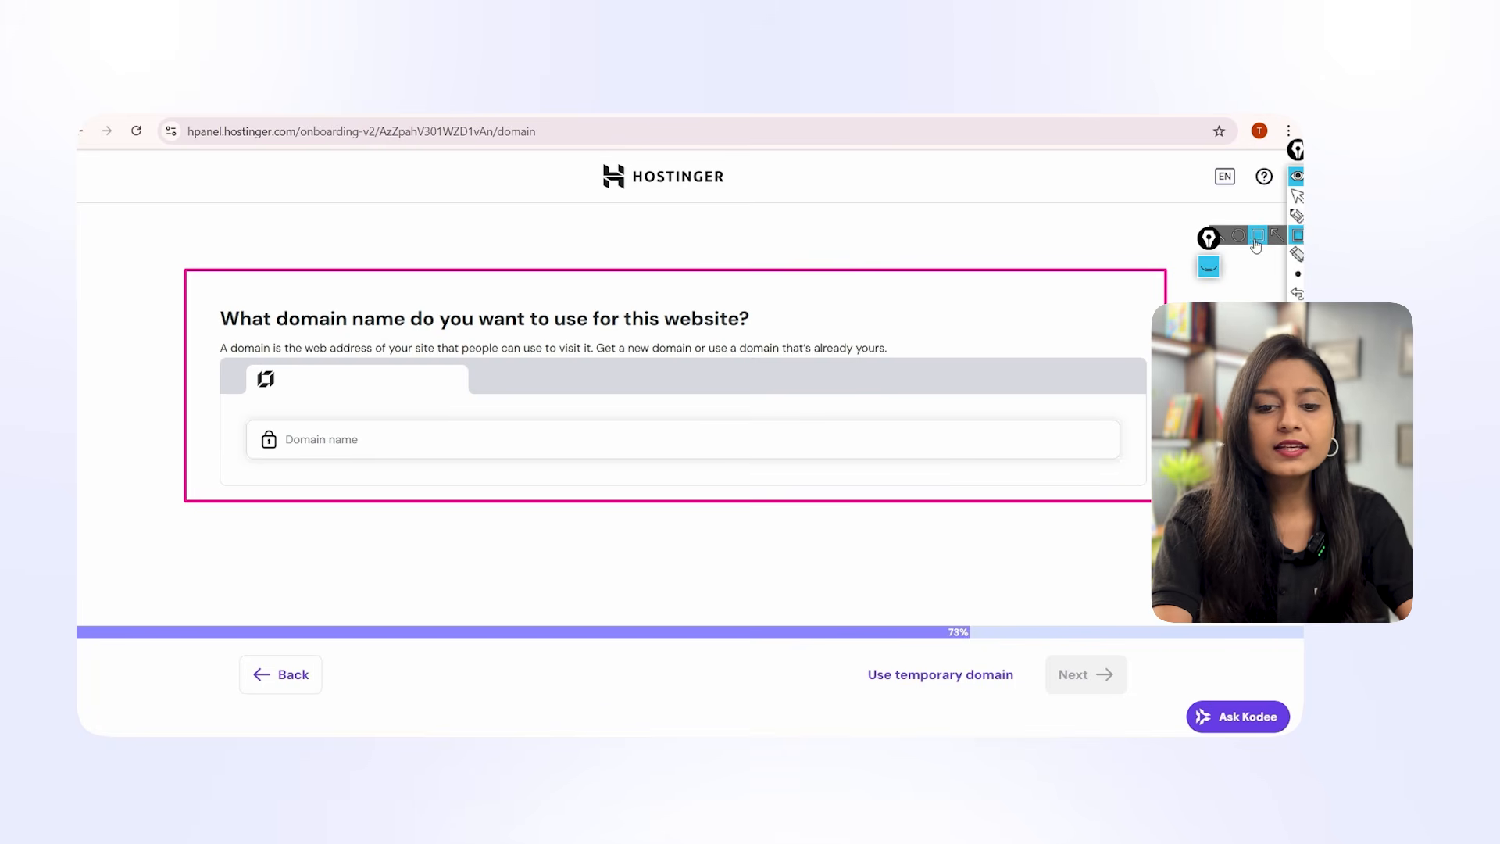
pyautogui.click(1277, 237)
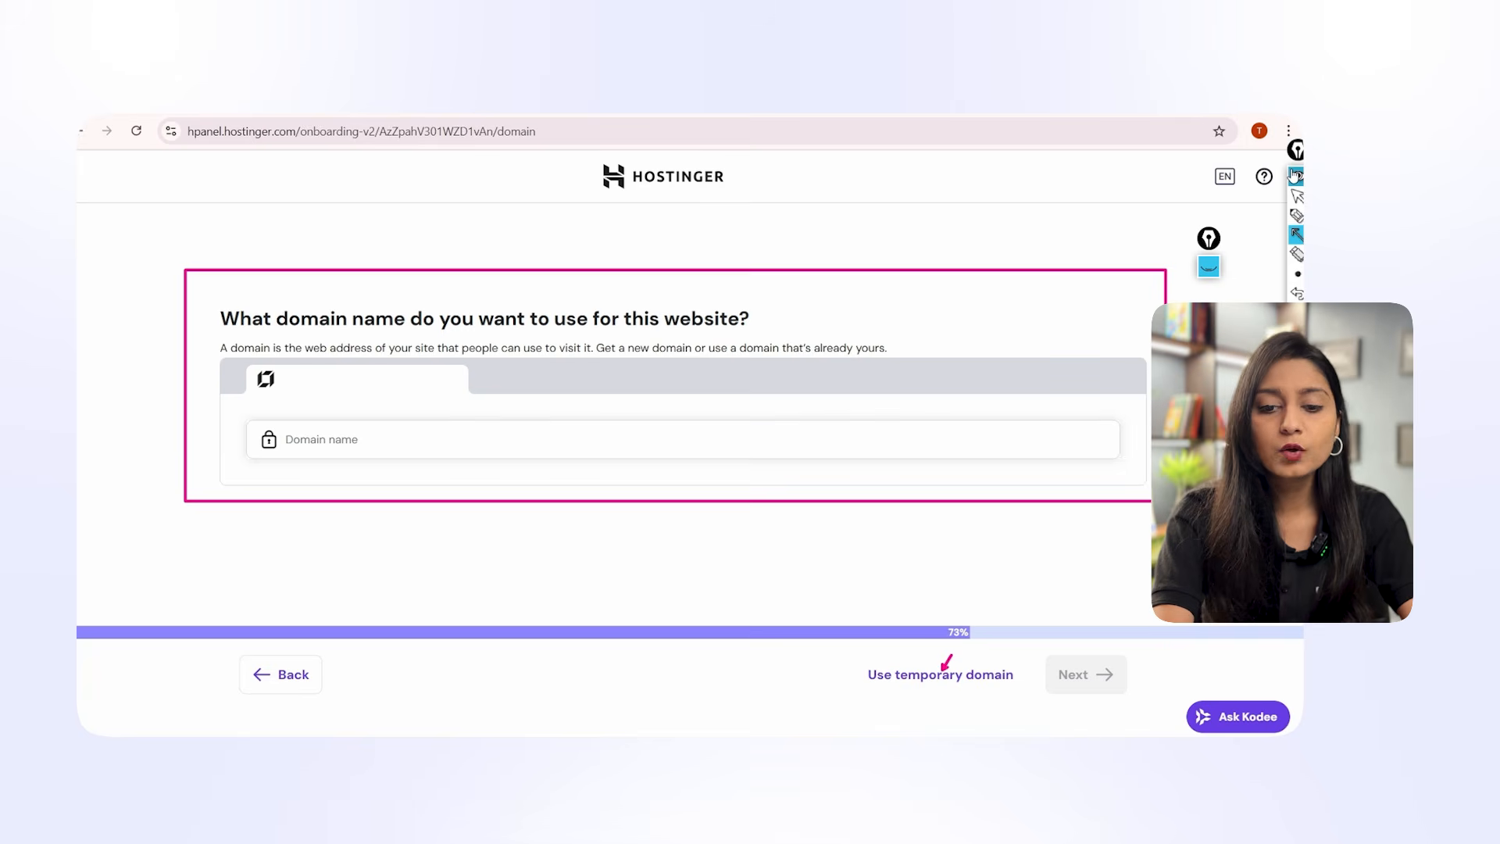
pyautogui.click(1295, 175)
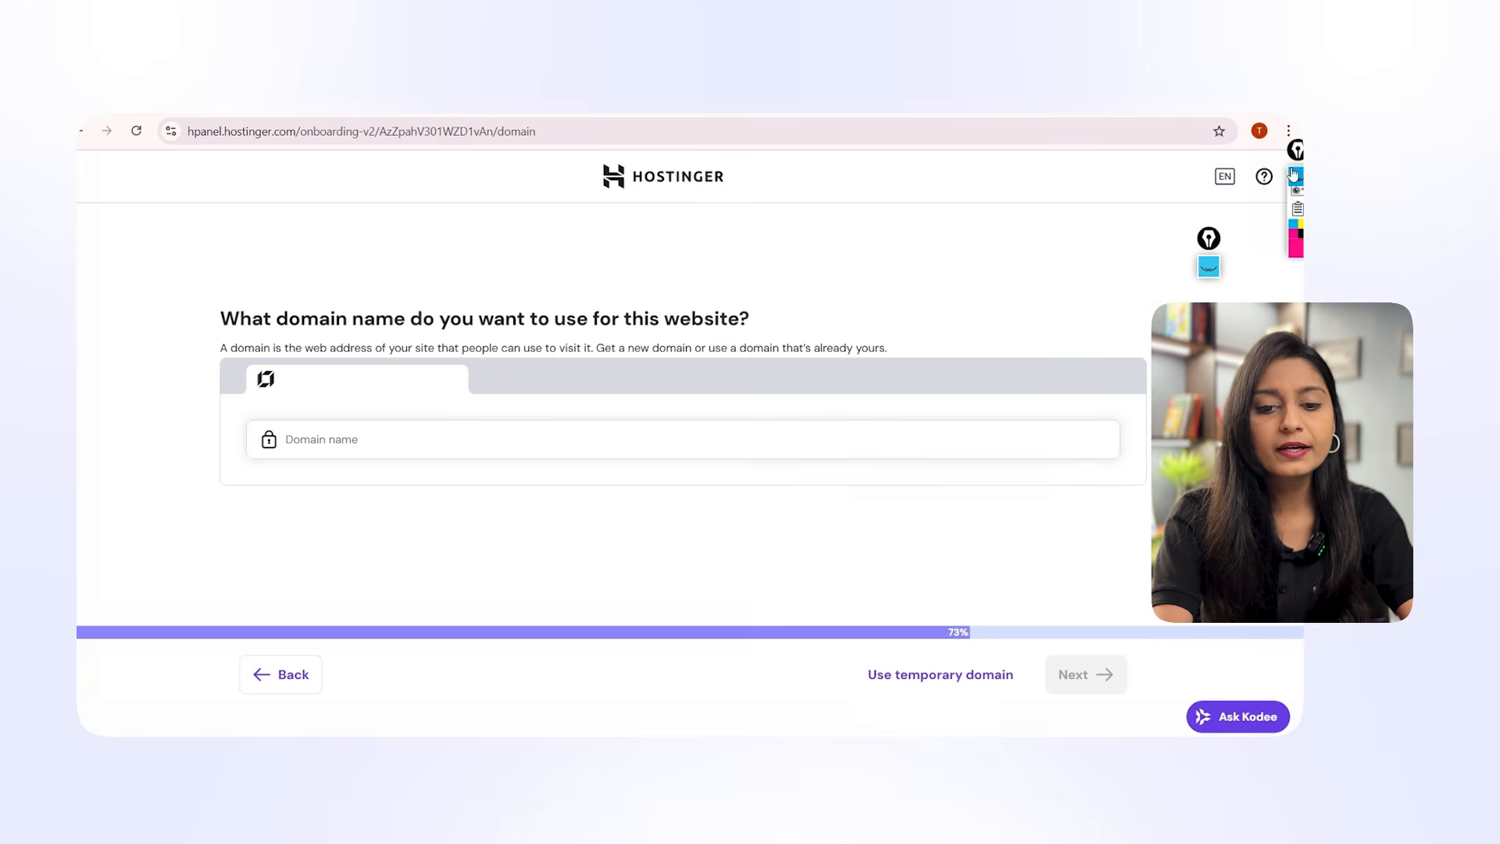
pyautogui.click(972, 676)
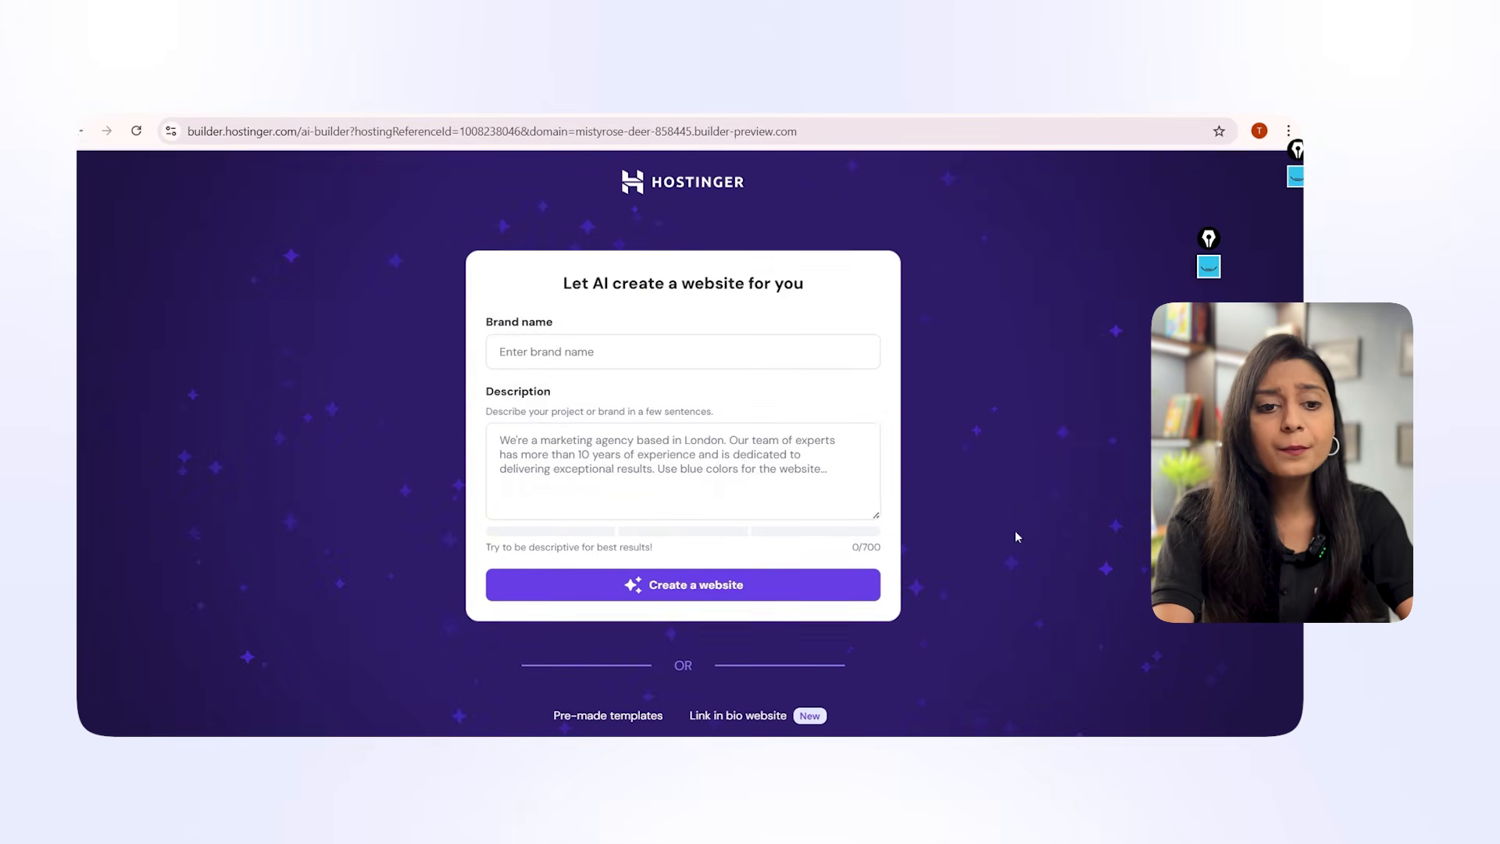
# Draw pink boxes around the AI website creation form and the "Pre-made templates" and "Link in bio website" options.
pyautogui.moveTo(444, 221); pyautogui.dragTo(923, 633)
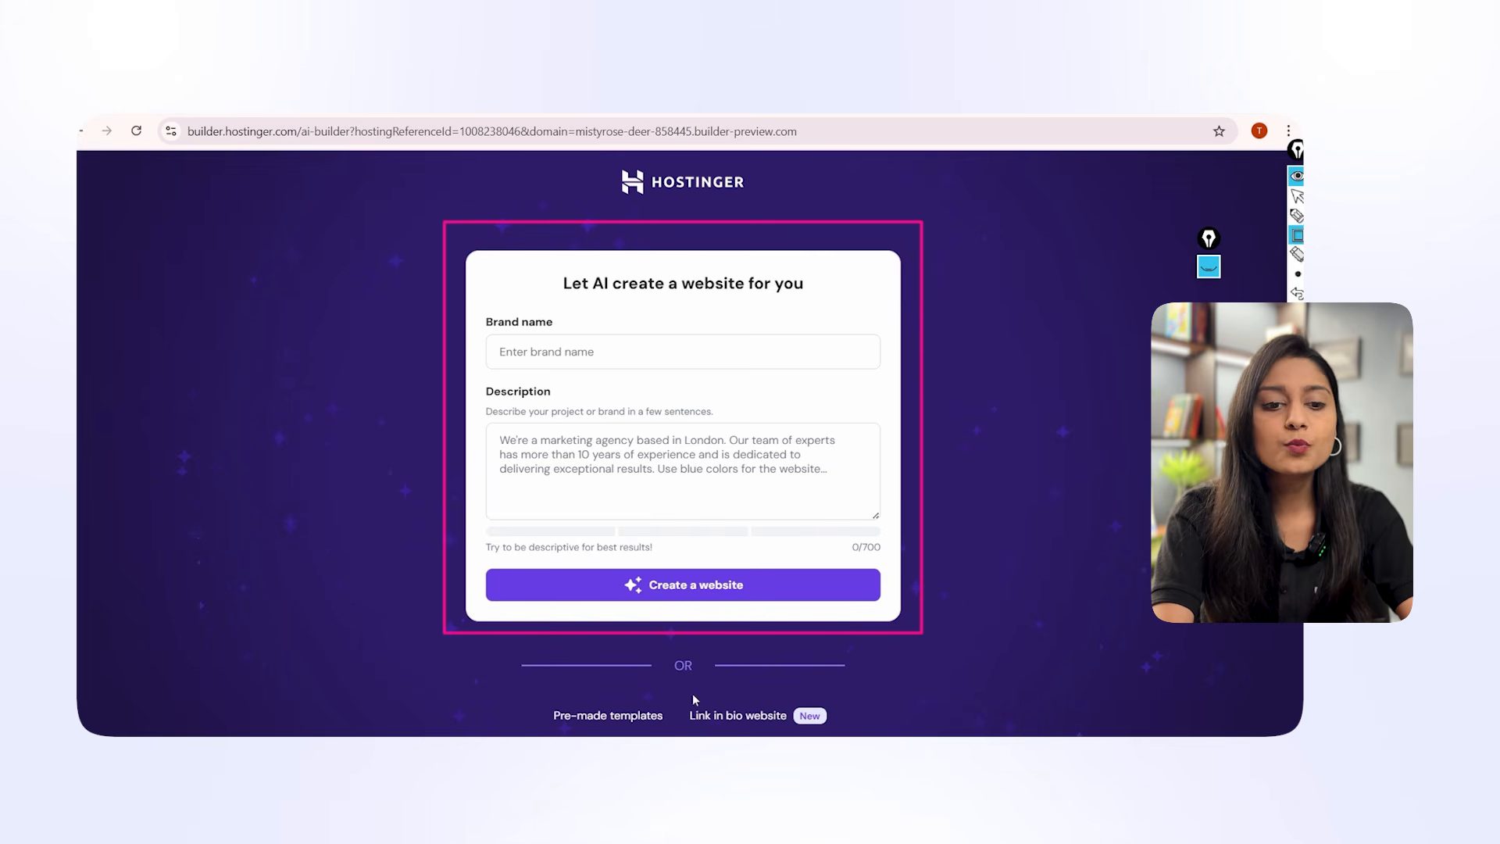
pyautogui.moveTo(508, 676)
pyautogui.mouseDown()
pyautogui.moveTo(680, 732)
pyautogui.moveTo(867, 734)
pyautogui.mouseUp()
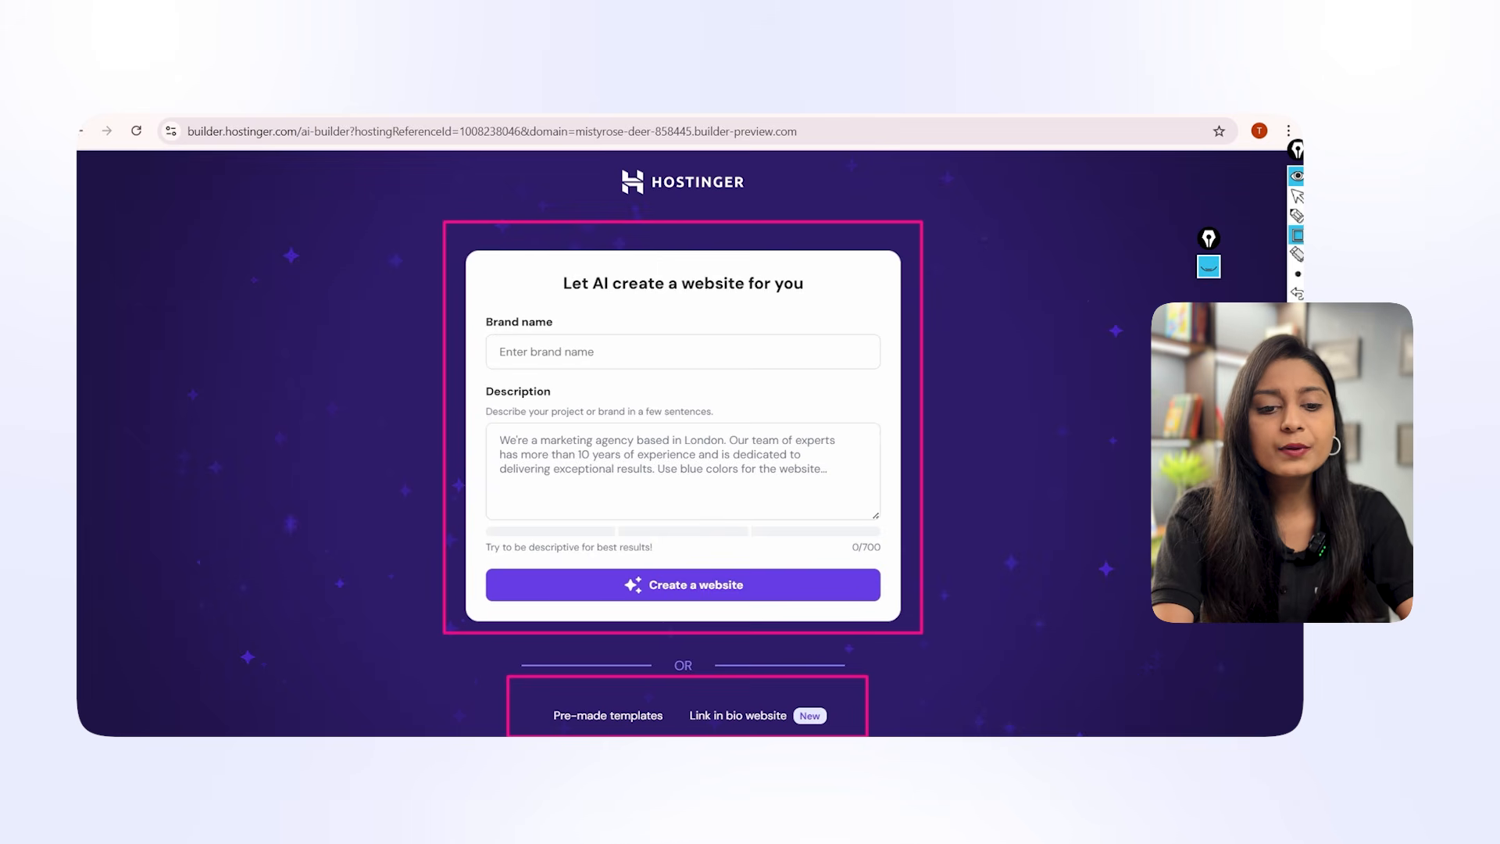
# Draw pink arrows at the Brand name and Description fields, then clear all marks and leave drawing mode.
pyautogui.moveTo(1298, 235)
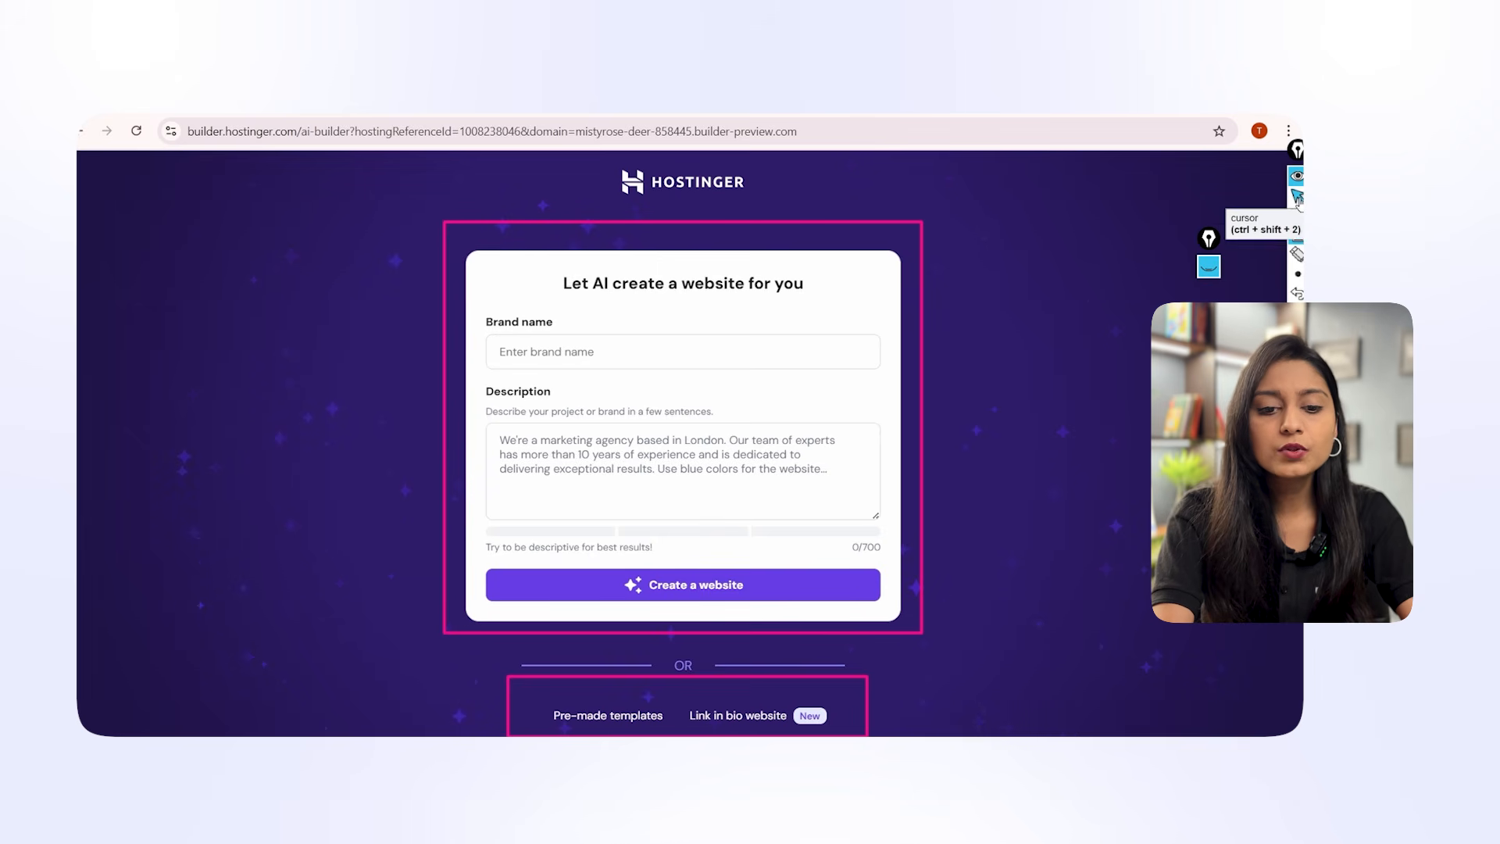
pyautogui.click(1278, 244)
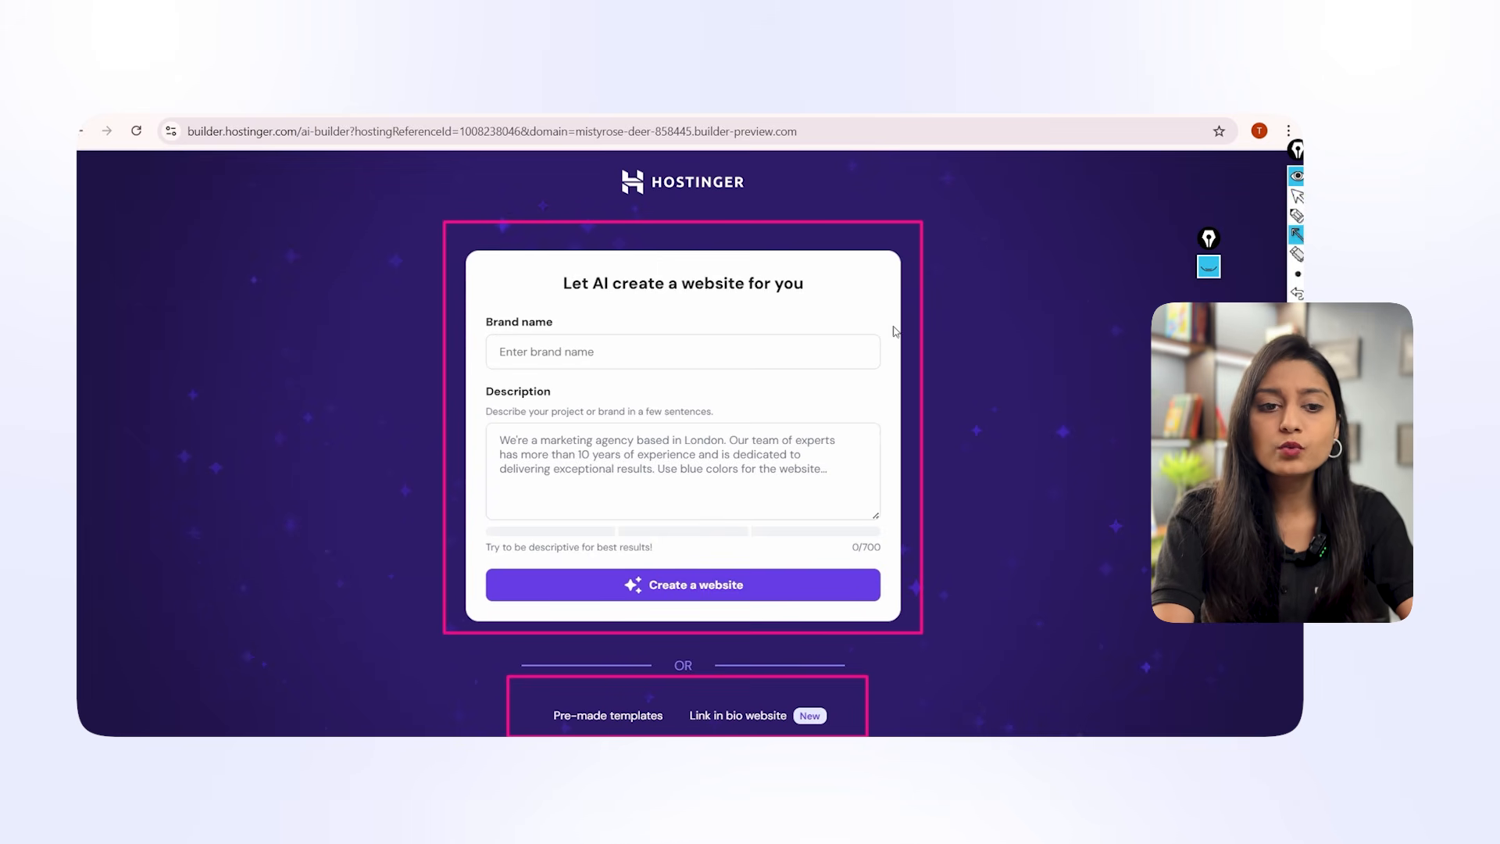
pyautogui.moveTo(803, 236); pyautogui.dragTo(737, 318)
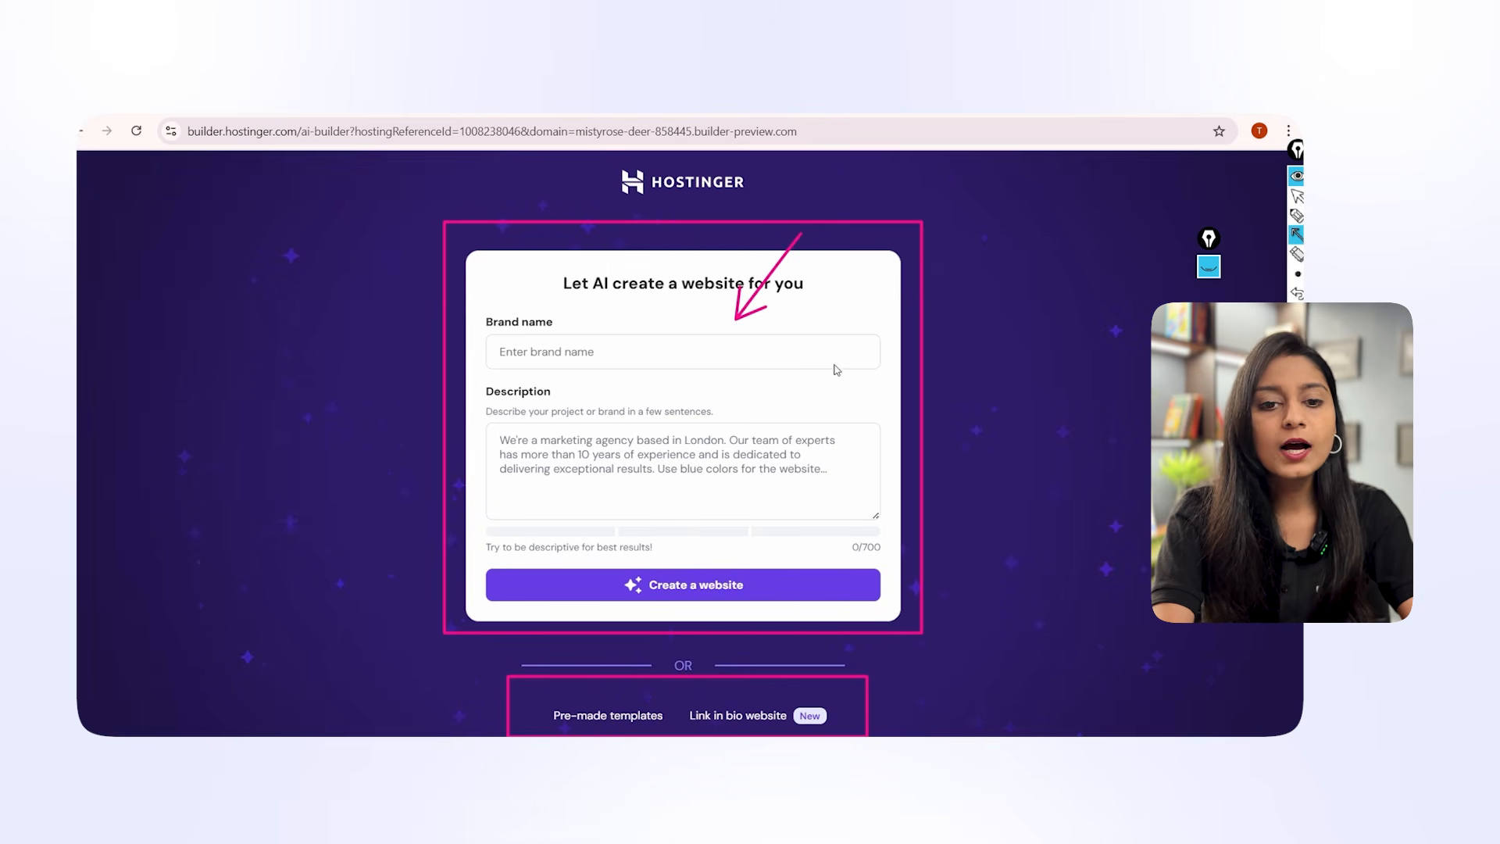
pyautogui.moveTo(847, 356); pyautogui.dragTo(786, 414)
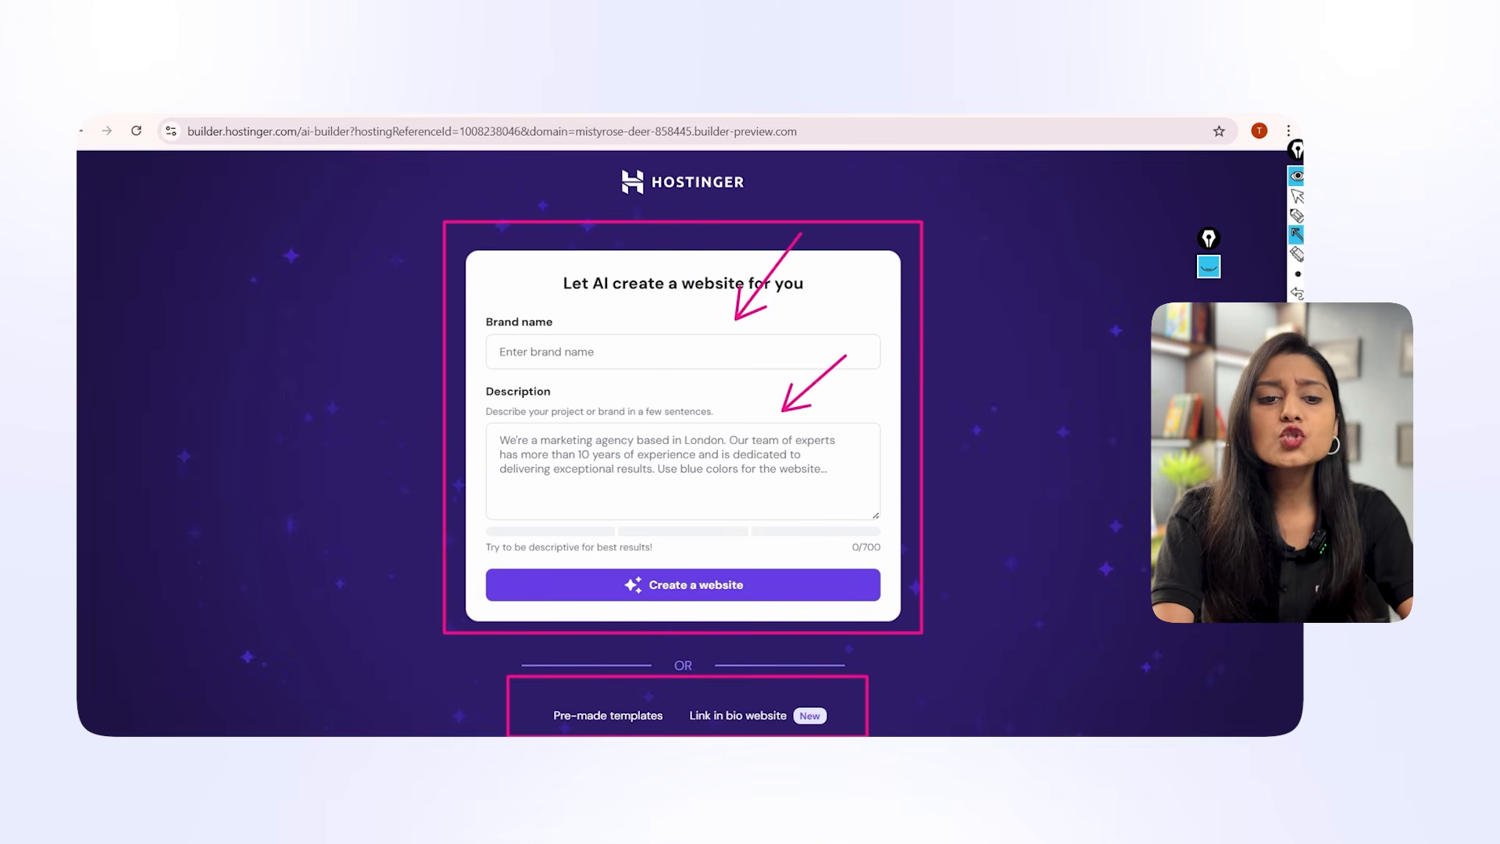
pyautogui.click(1297, 312)
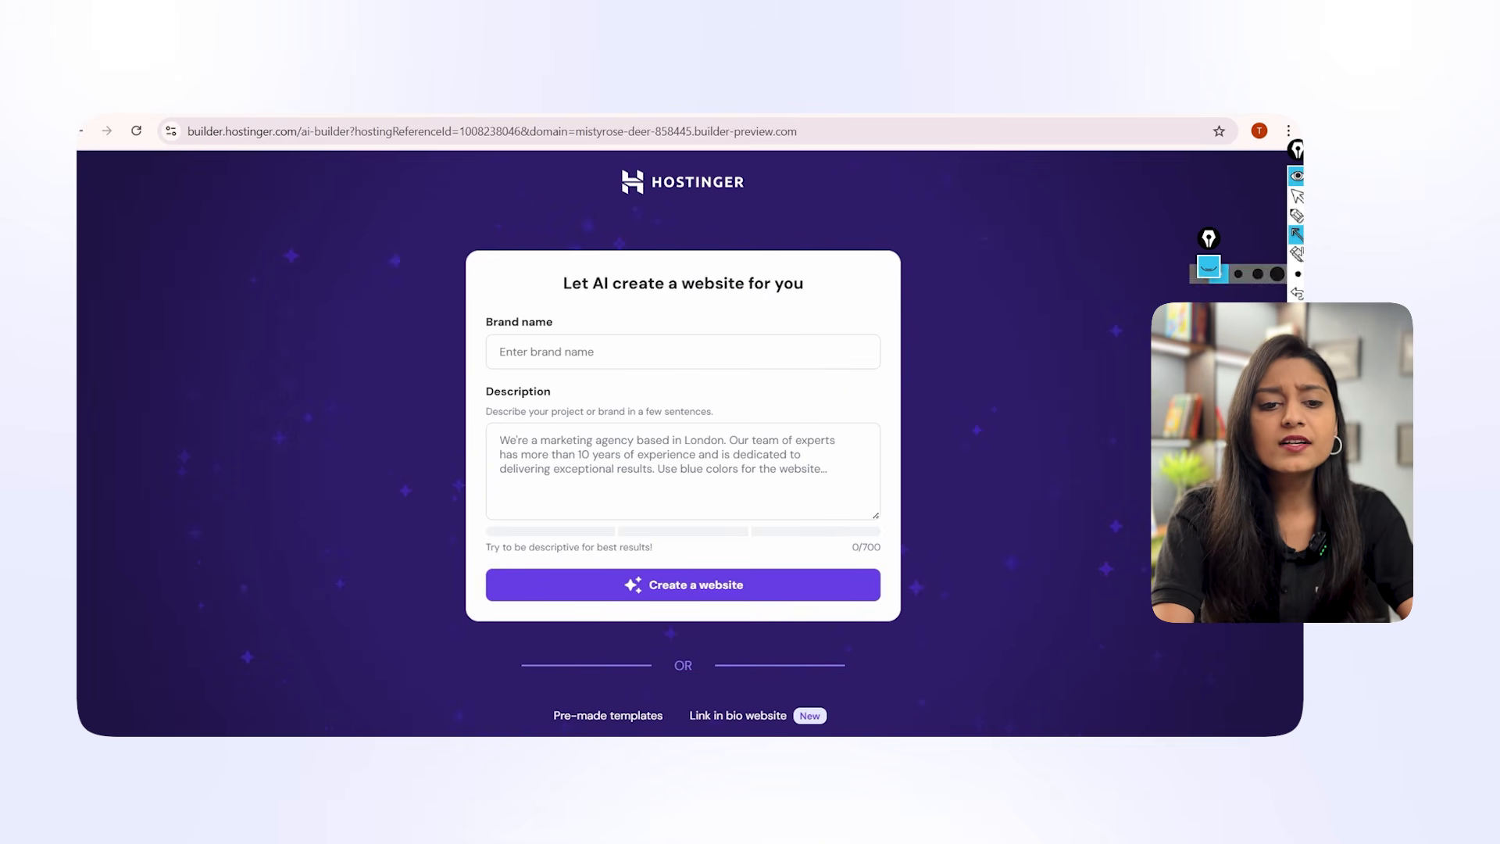
pyautogui.click(1297, 177)
# Enter "UrbanCart Hub - Home & Decor Store" as the brand name and activate the description field.
pyautogui.click(696, 344)
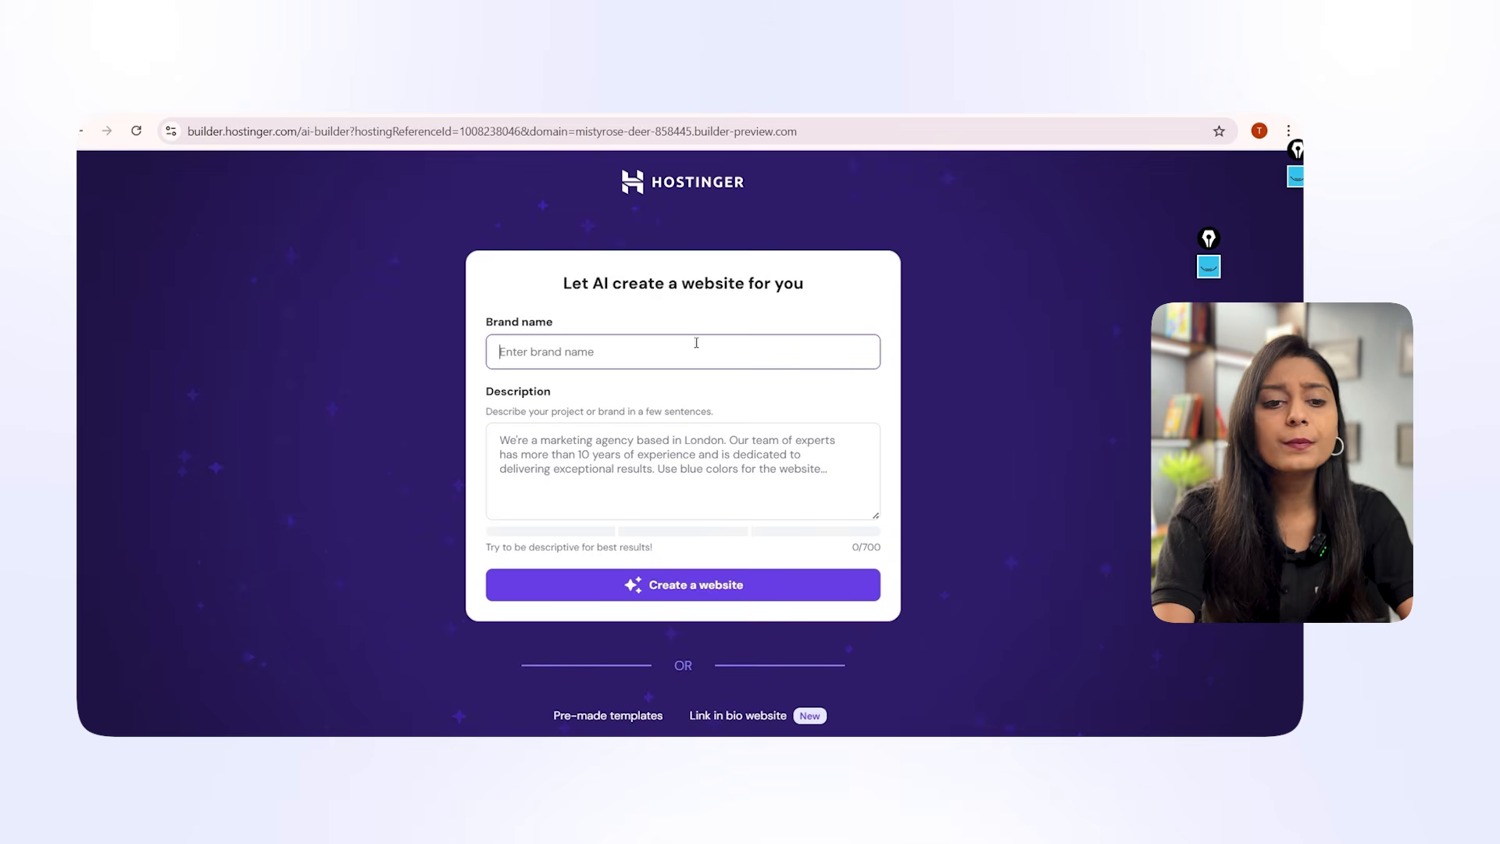
pyautogui.write('UrbanCart Hub - Hom')
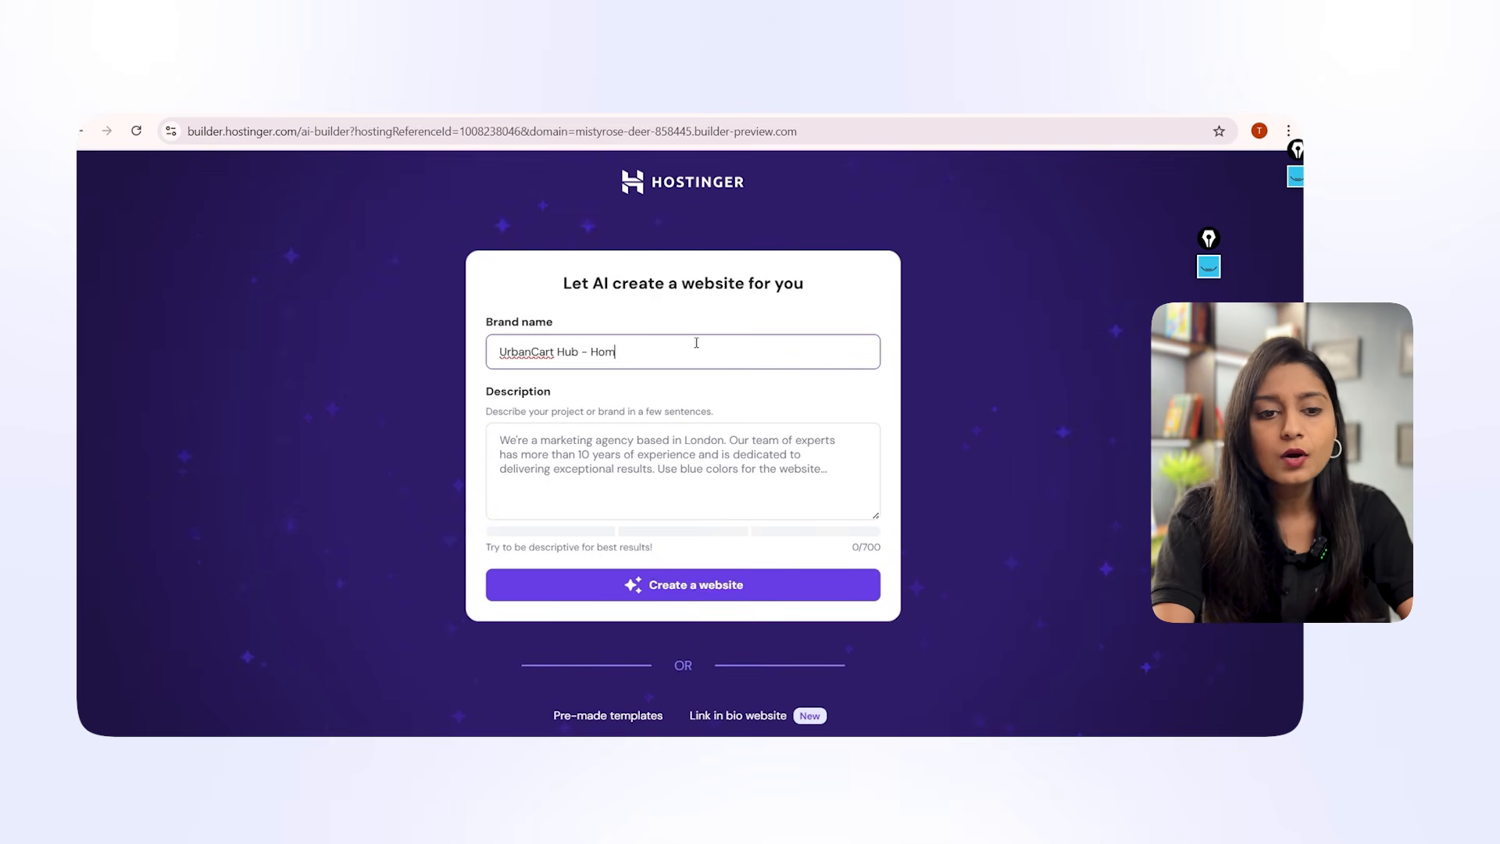
pyautogui.write('e & Decor Store')
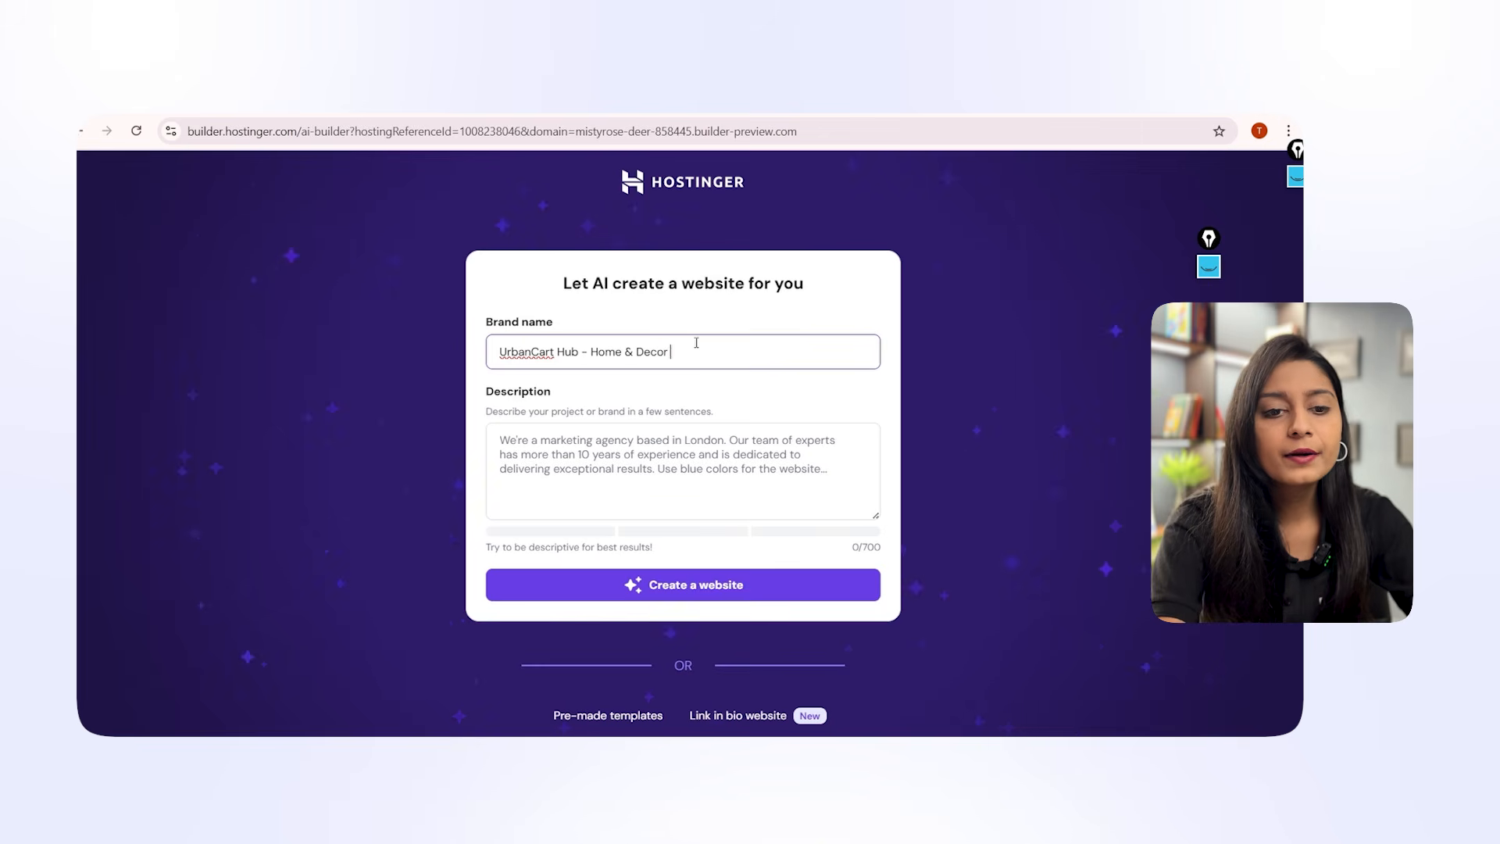
pyautogui.click(630, 458)
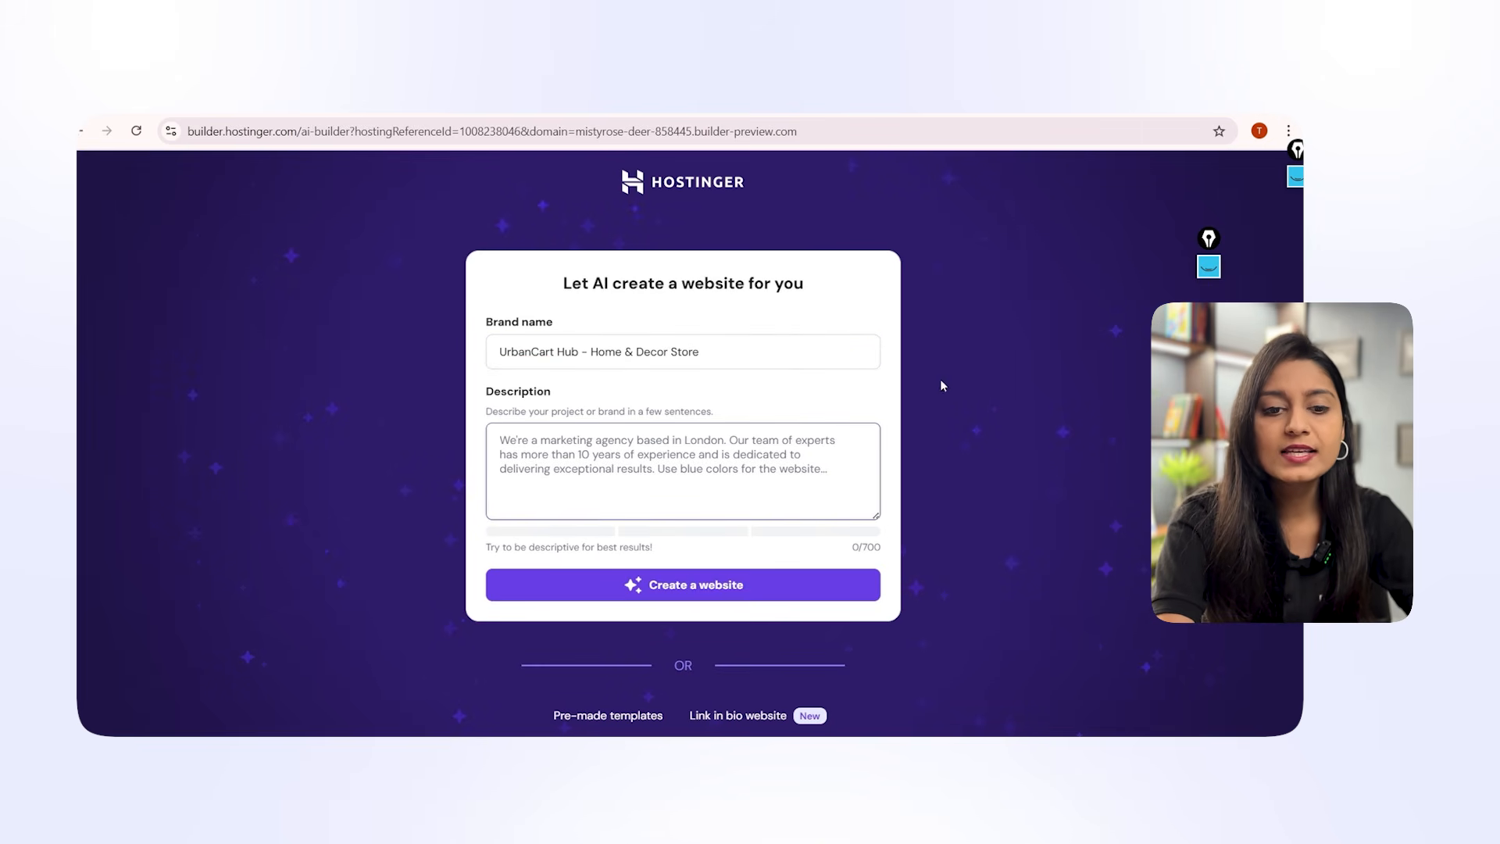
# Describe the site as a warm, premium home decor e-commerce website for Luxora Store with a beige and gold scheme and About, Blog, and Contact pages.
pyautogui.moveTo(716, 420); pyautogui.dragTo(447, 417)
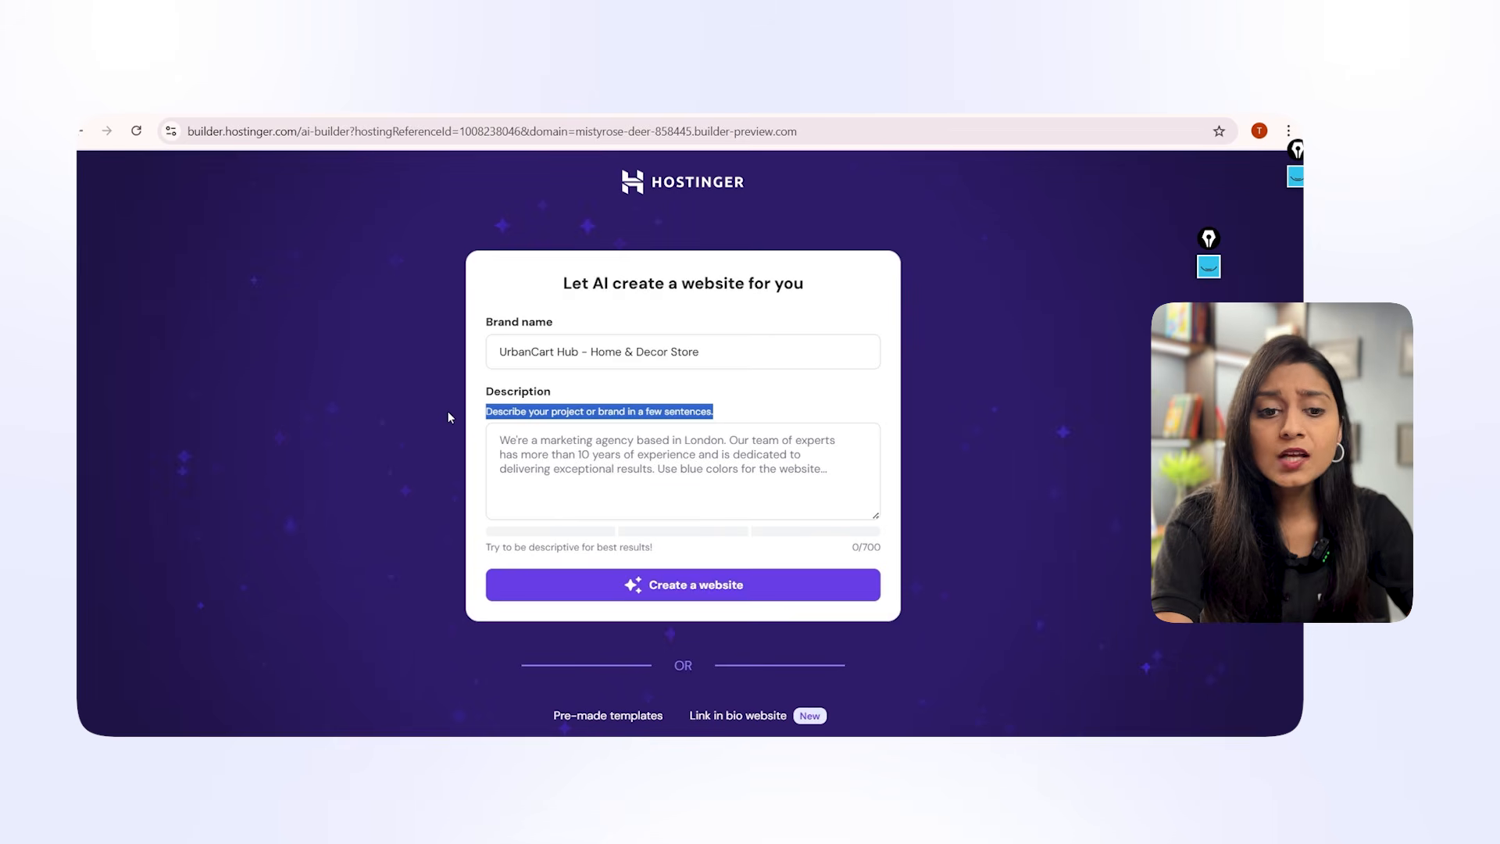
pyautogui.click(700, 486)
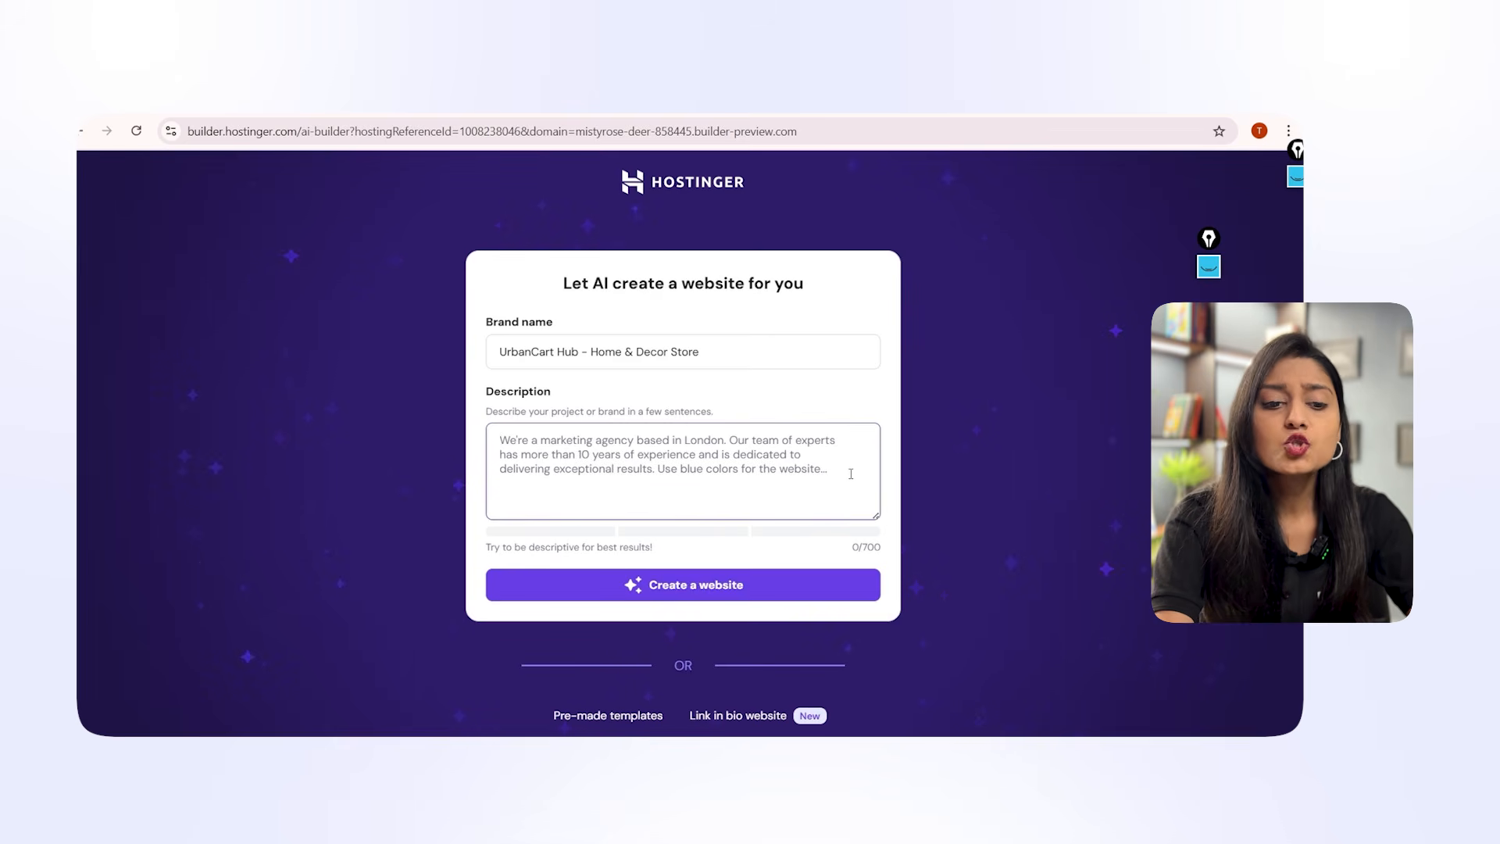
pyautogui.write('Build a warm and premium home decor e-commerce website for Luxora Store. Include sections for furniture, wall décor, lighting, kitchen essentials, and handmade items. Use a beige and gold color scheme with elegant typography. Add featured collections, trending décor ideas, best-selling sets, customer reviews, and interior styling tips. Include About, Blog, and Contact pages.')
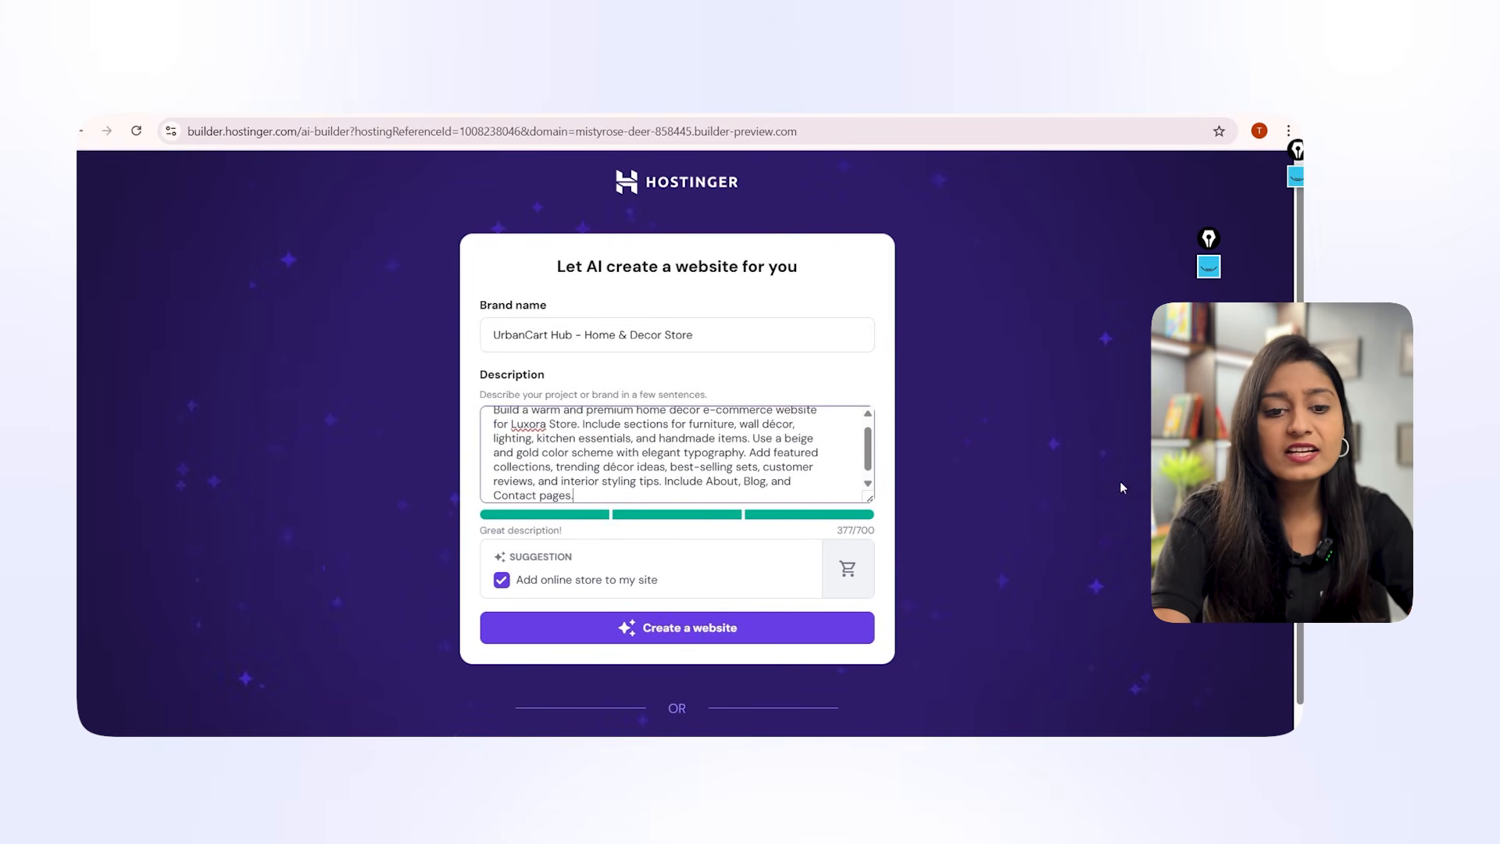
# Draw a pink box around the "Add online store to my site" suggestion, then clear it and leave drawing mode.
pyautogui.click(1293, 178)
pyautogui.click(1297, 236)
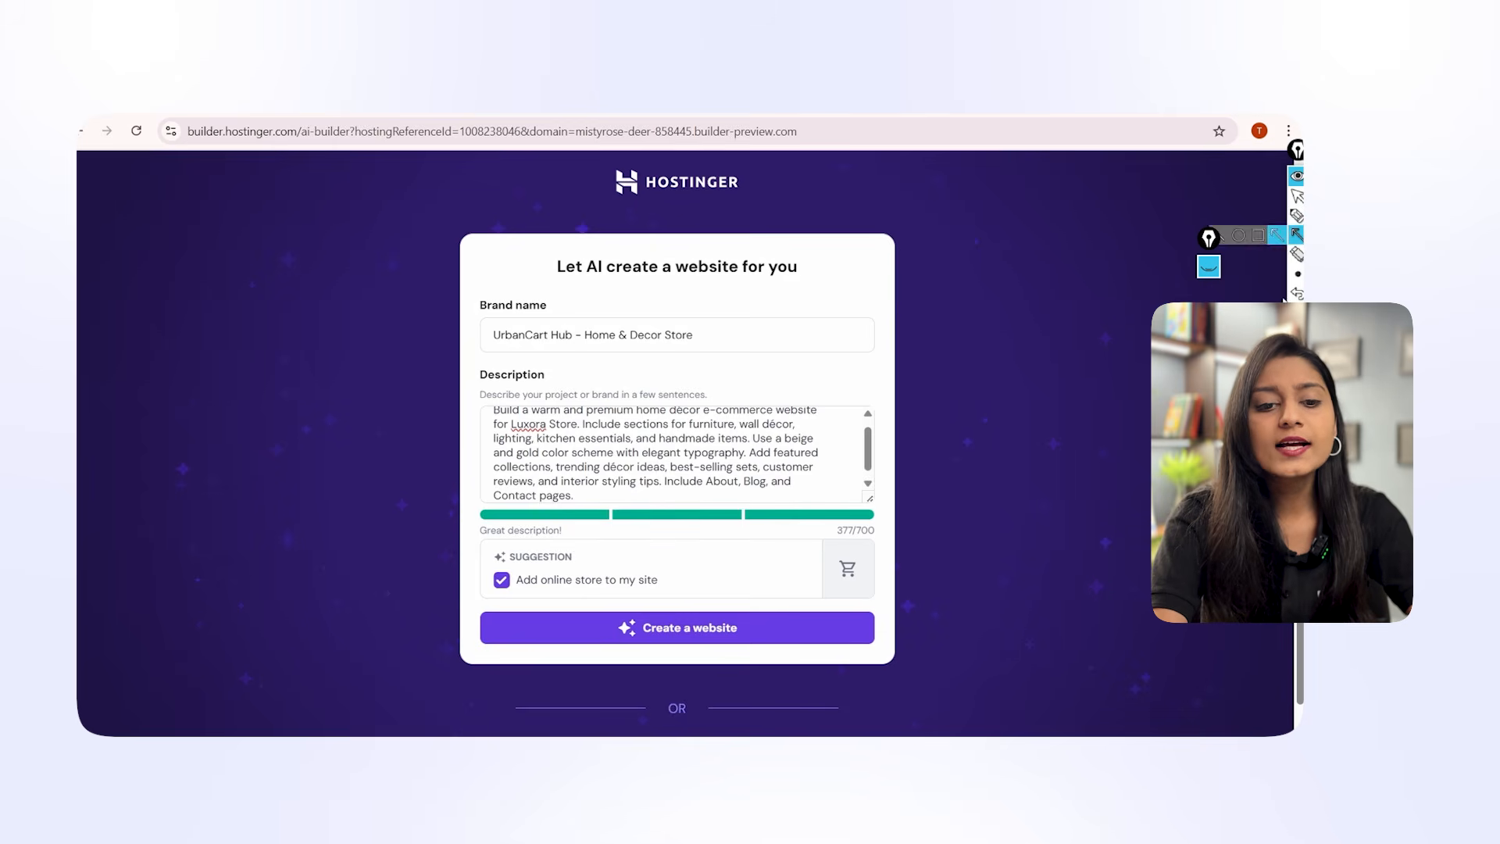
pyautogui.click(1257, 235)
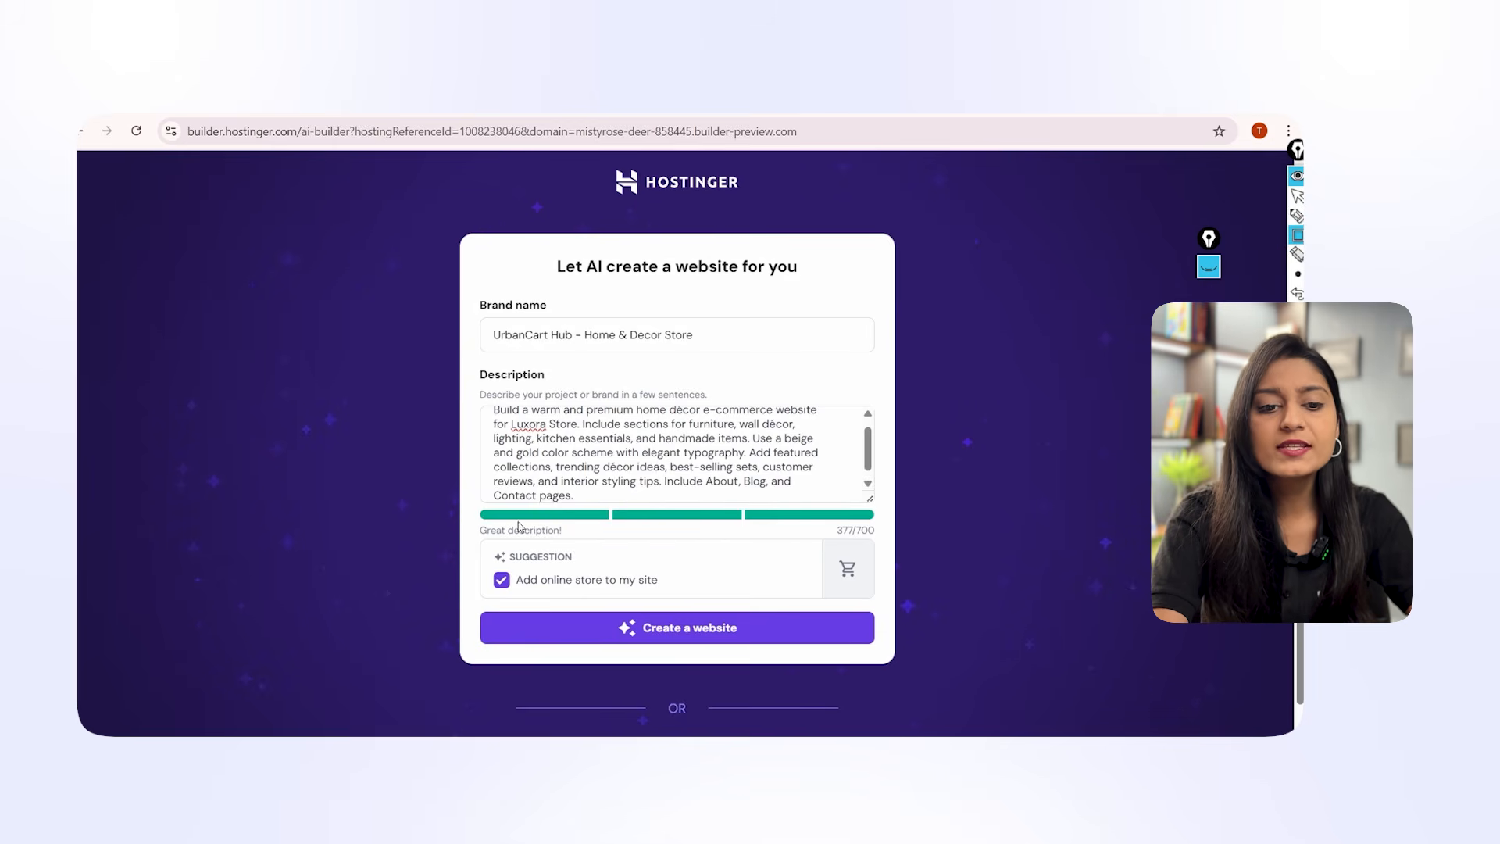
pyautogui.moveTo(476, 534); pyautogui.dragTo(885, 608)
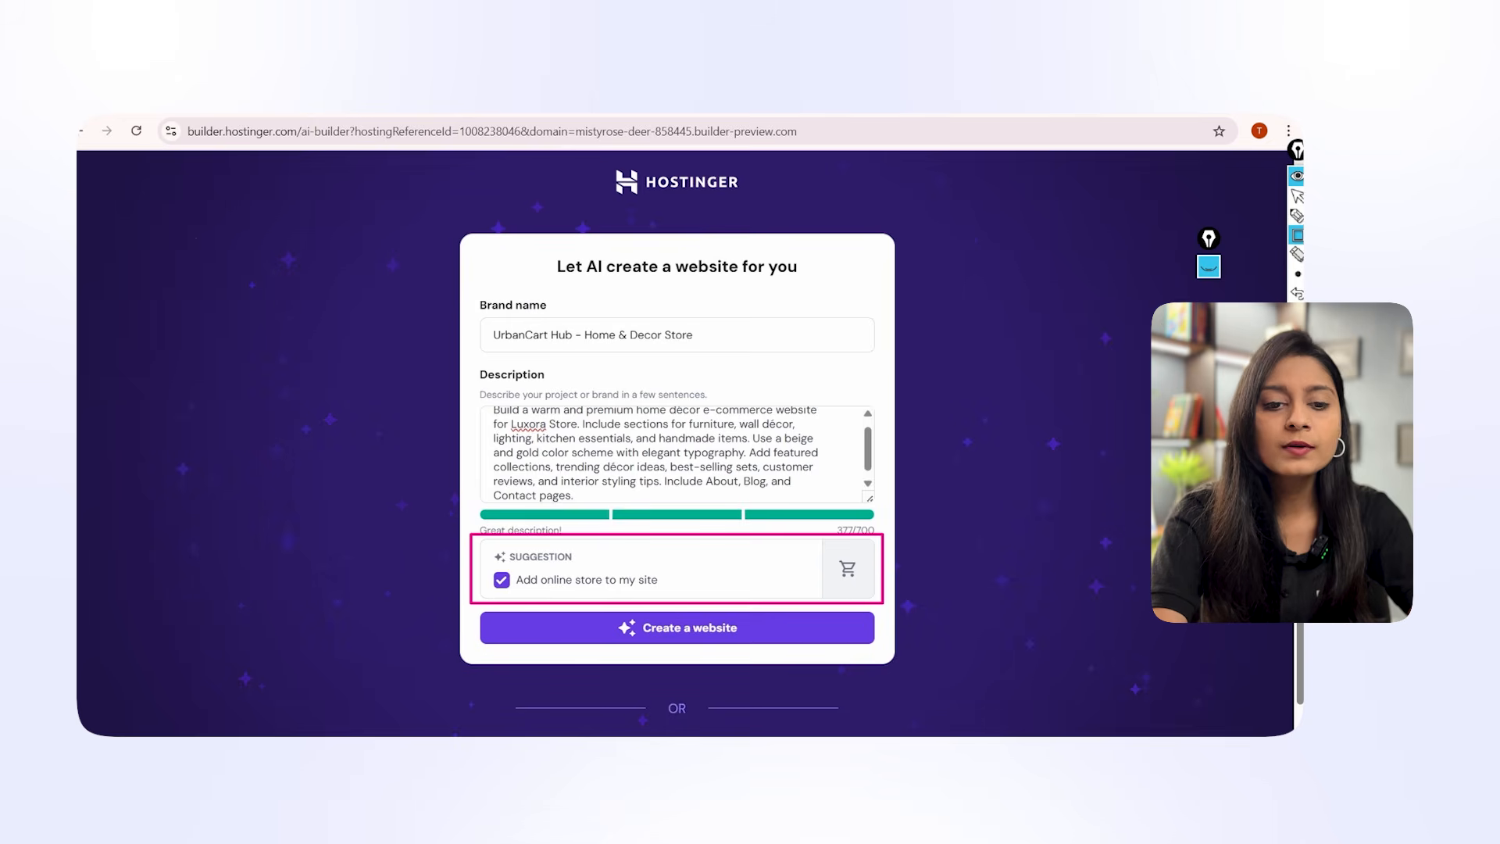
pyautogui.click(1297, 294)
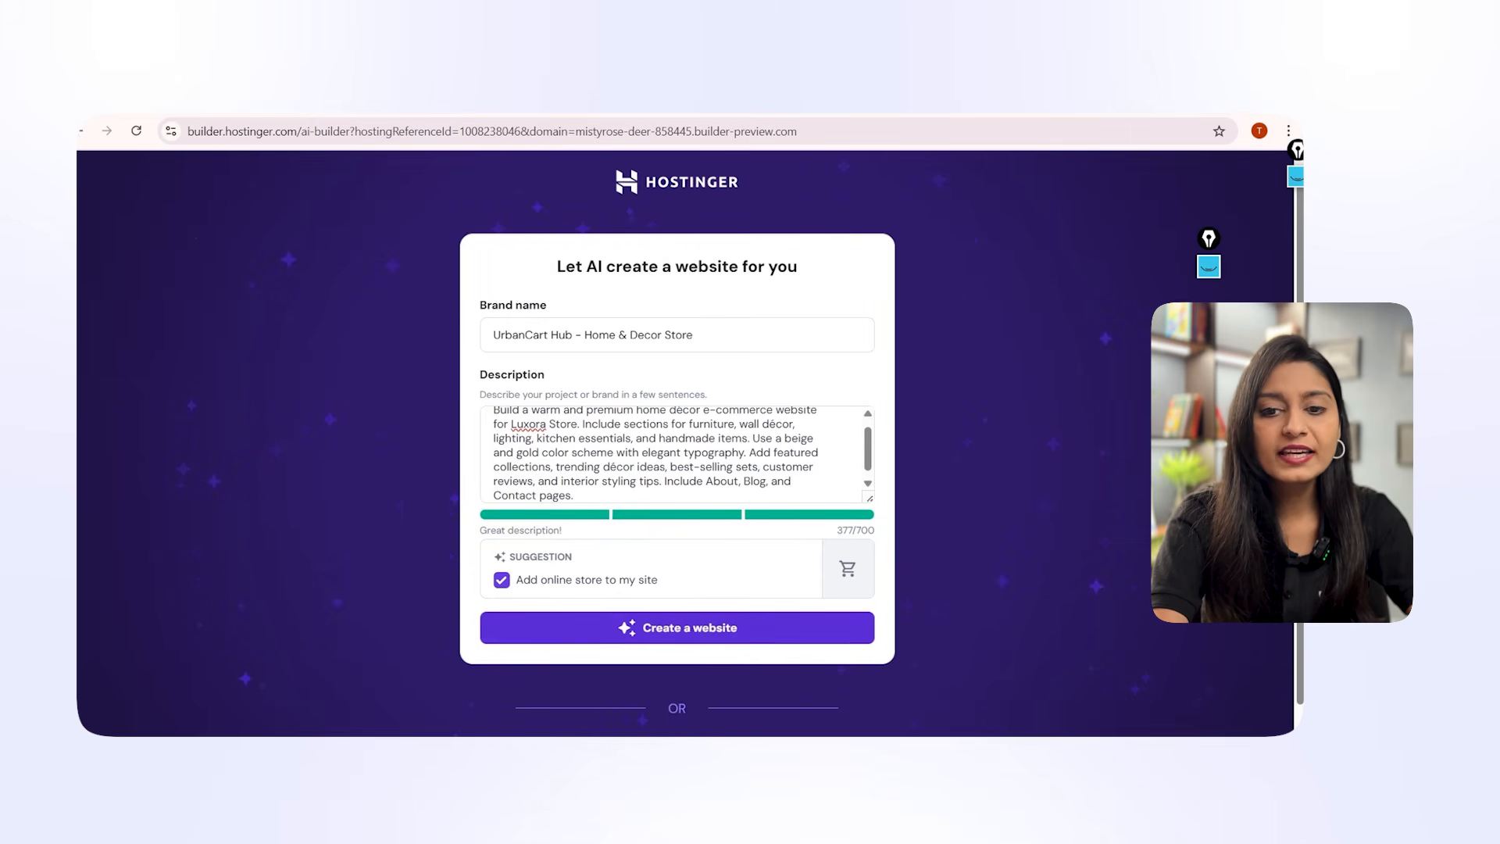
# Box the "Create a website" option in pink, clear the mark, and generate the website with the online store included.
pyautogui.click(1296, 177)
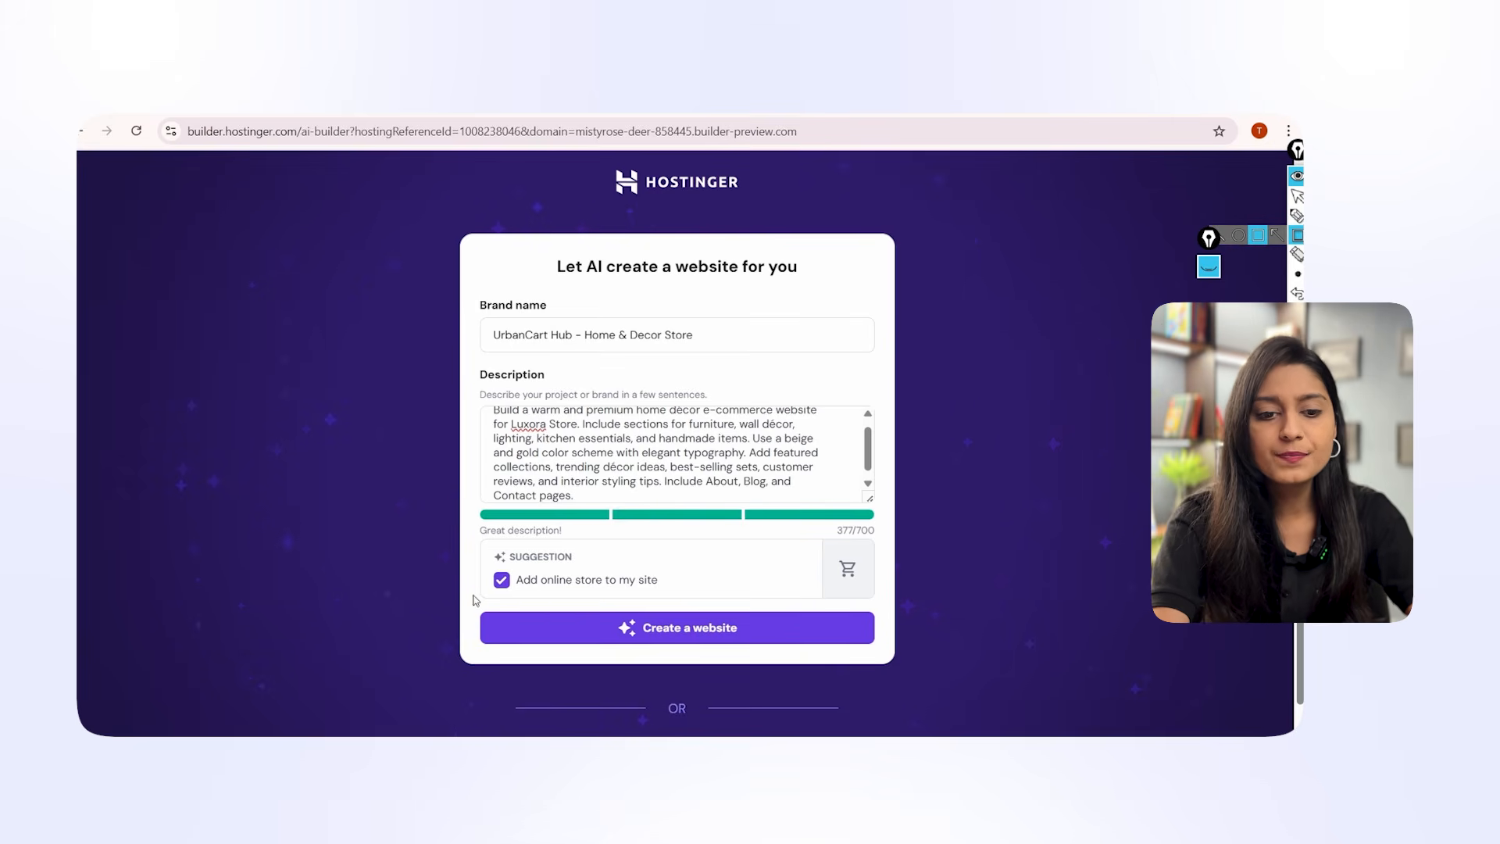
pyautogui.moveTo(474, 600)
pyautogui.mouseDown()
pyautogui.moveTo(600, 647)
pyautogui.moveTo(828, 669)
pyautogui.moveTo(881, 655)
pyautogui.mouseUp()
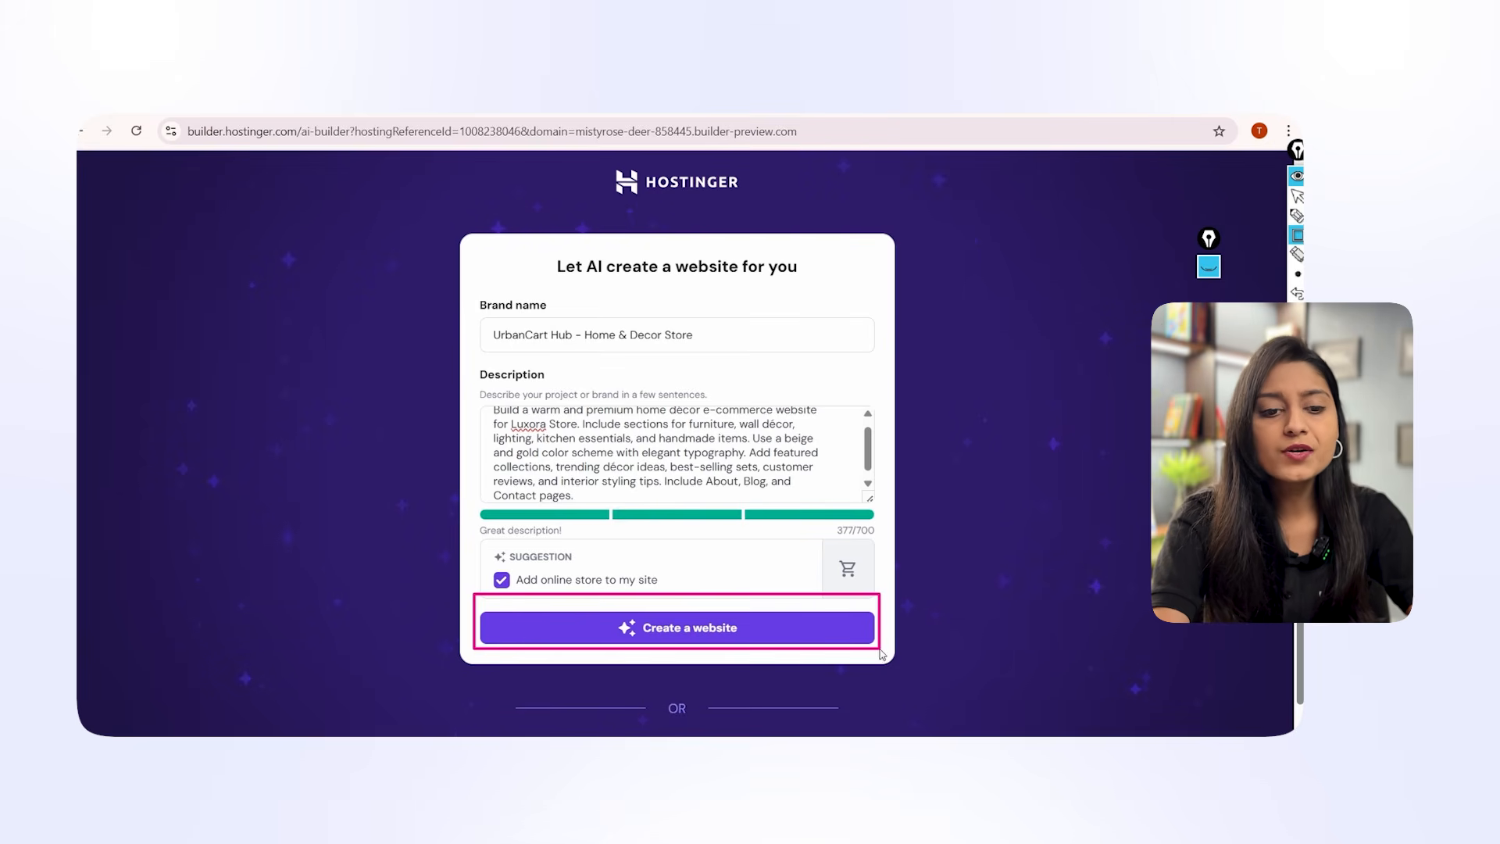
pyautogui.click(1298, 313)
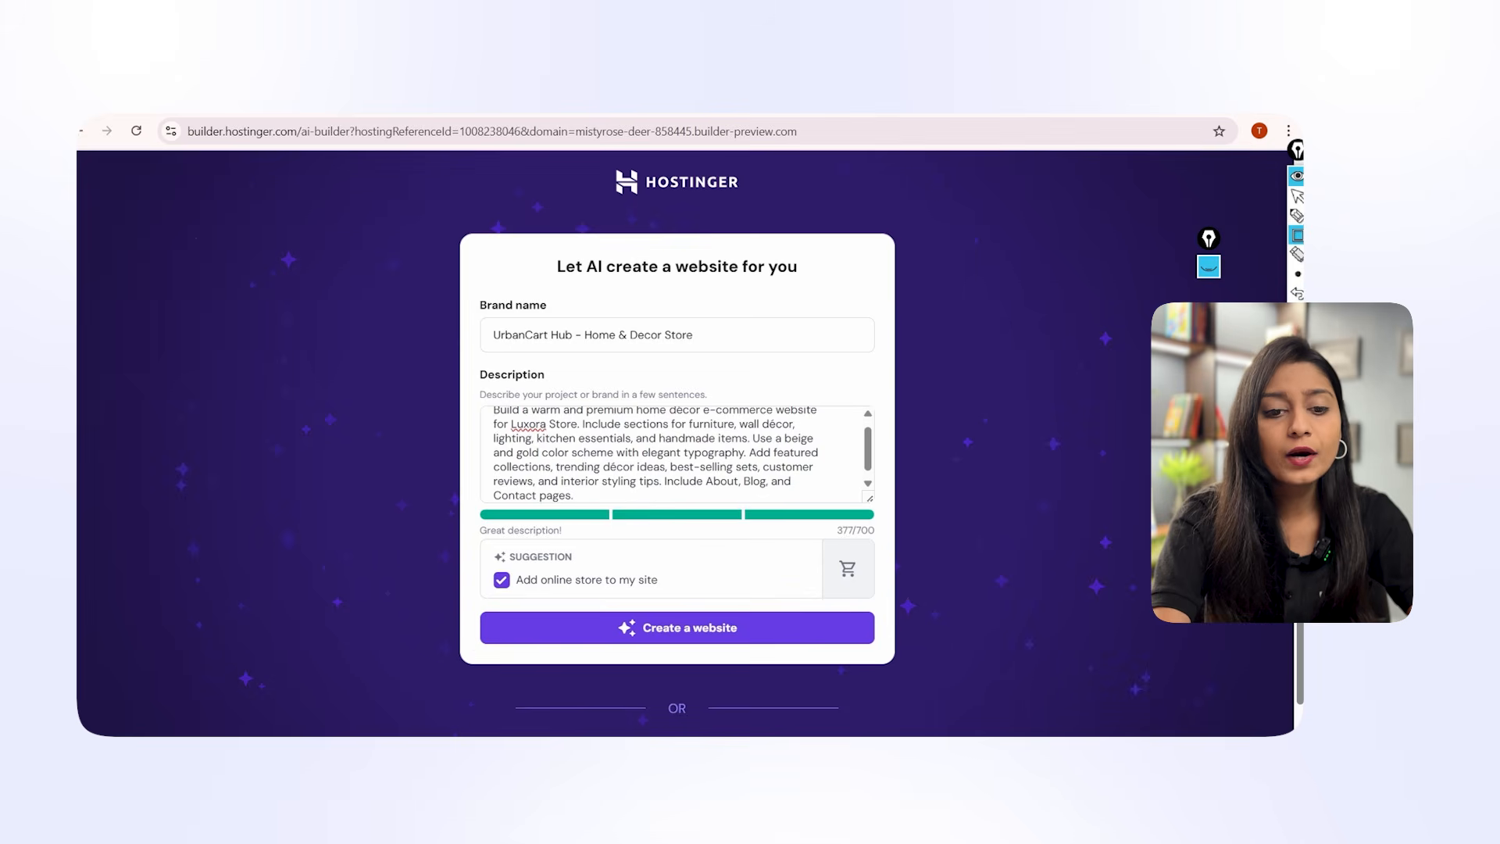
pyautogui.click(757, 617)
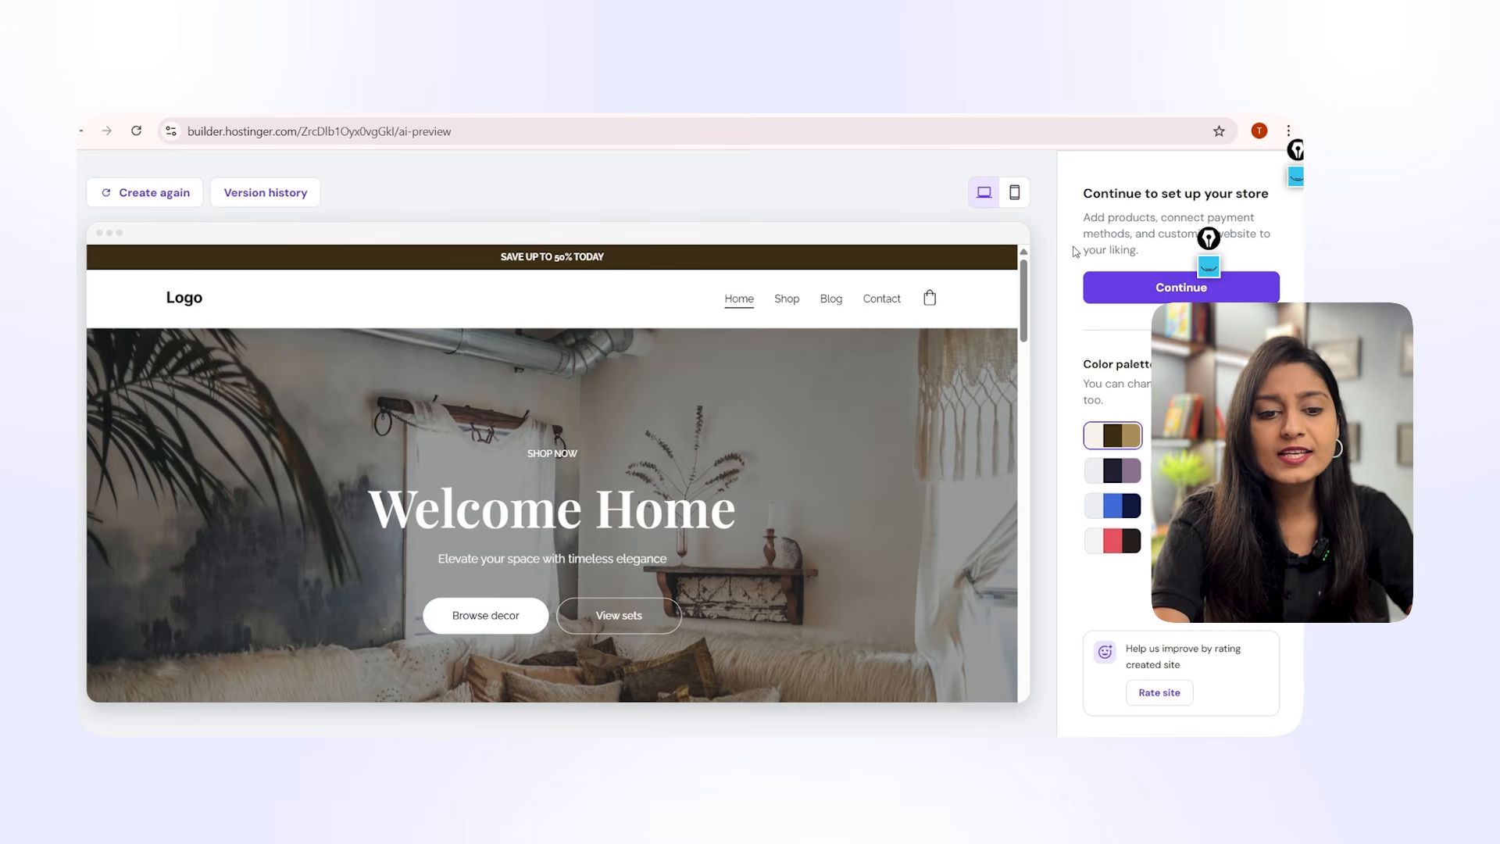
# Examine the generated home page preview from the hero banner through the products and newsletter sections to the footer.
pyautogui.scroll(-10, 768, 519)
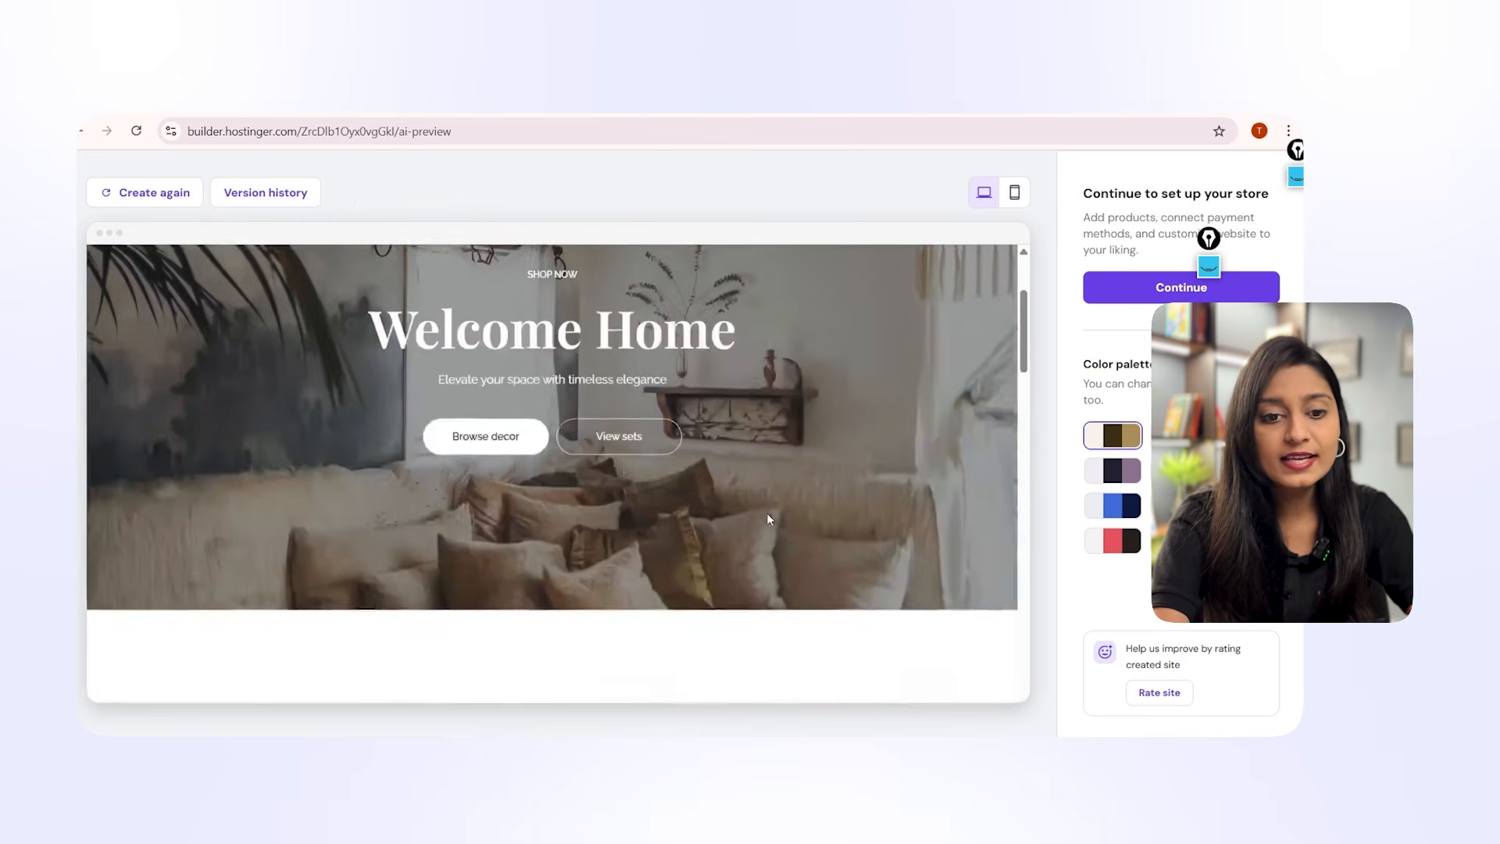
pyautogui.scroll(-10, 769, 518)
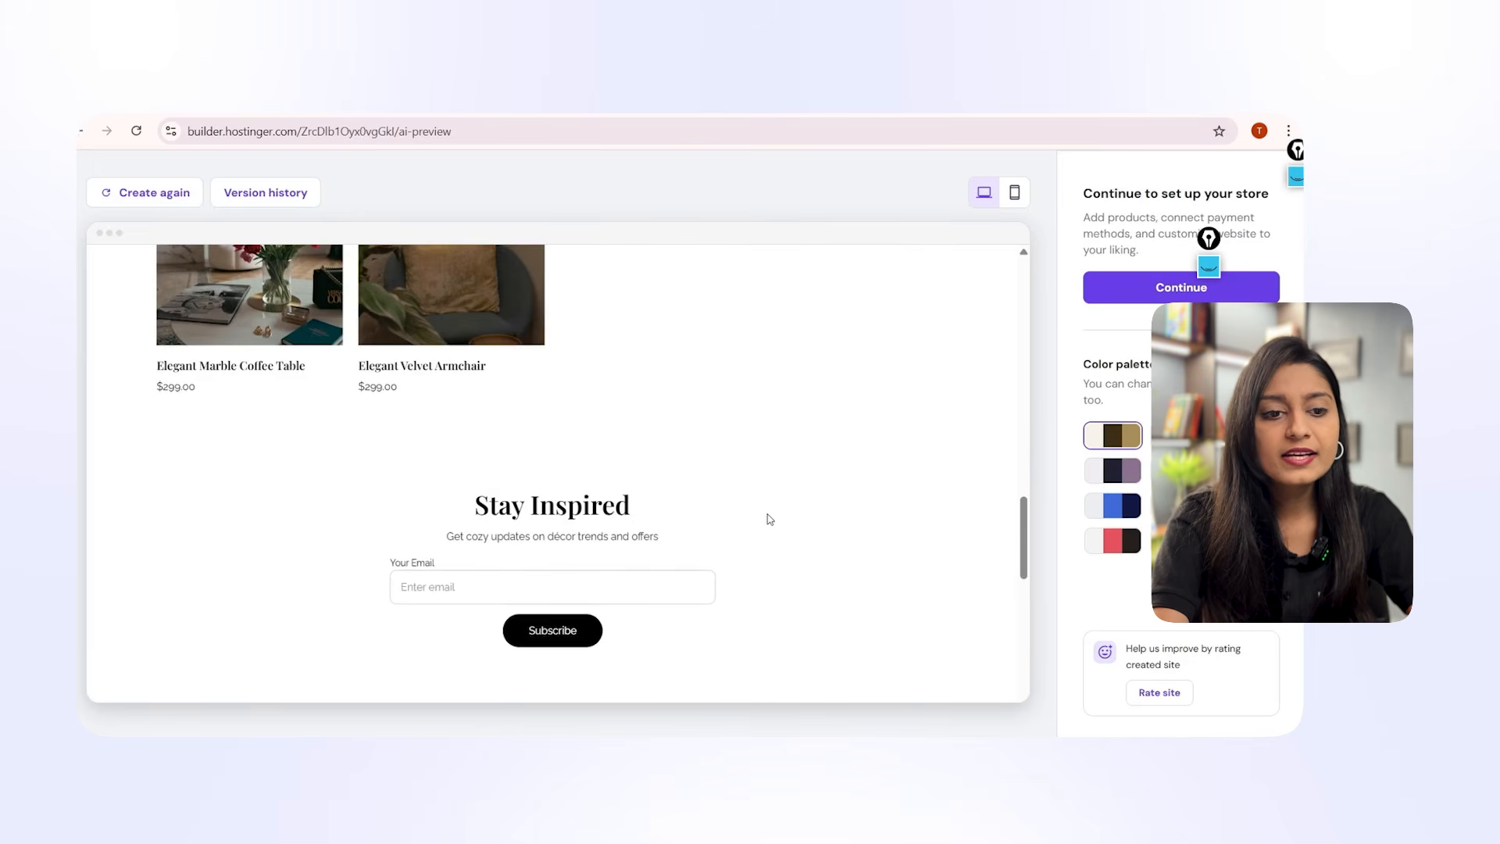
pyautogui.scroll(-5, 768, 518)
pyautogui.scroll(-8, 769, 518)
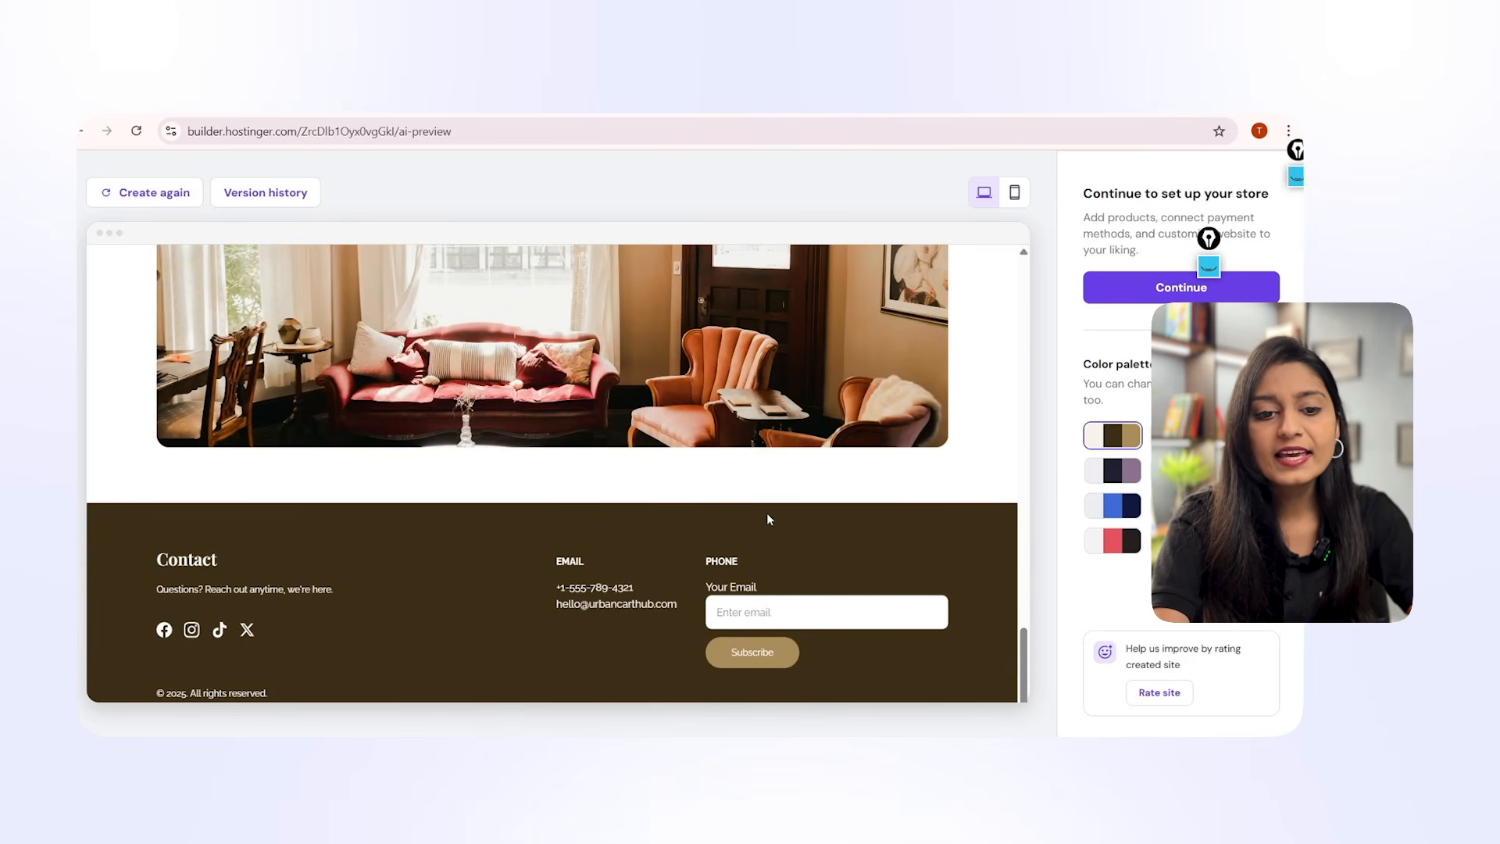
pyautogui.scroll(15, 767, 518)
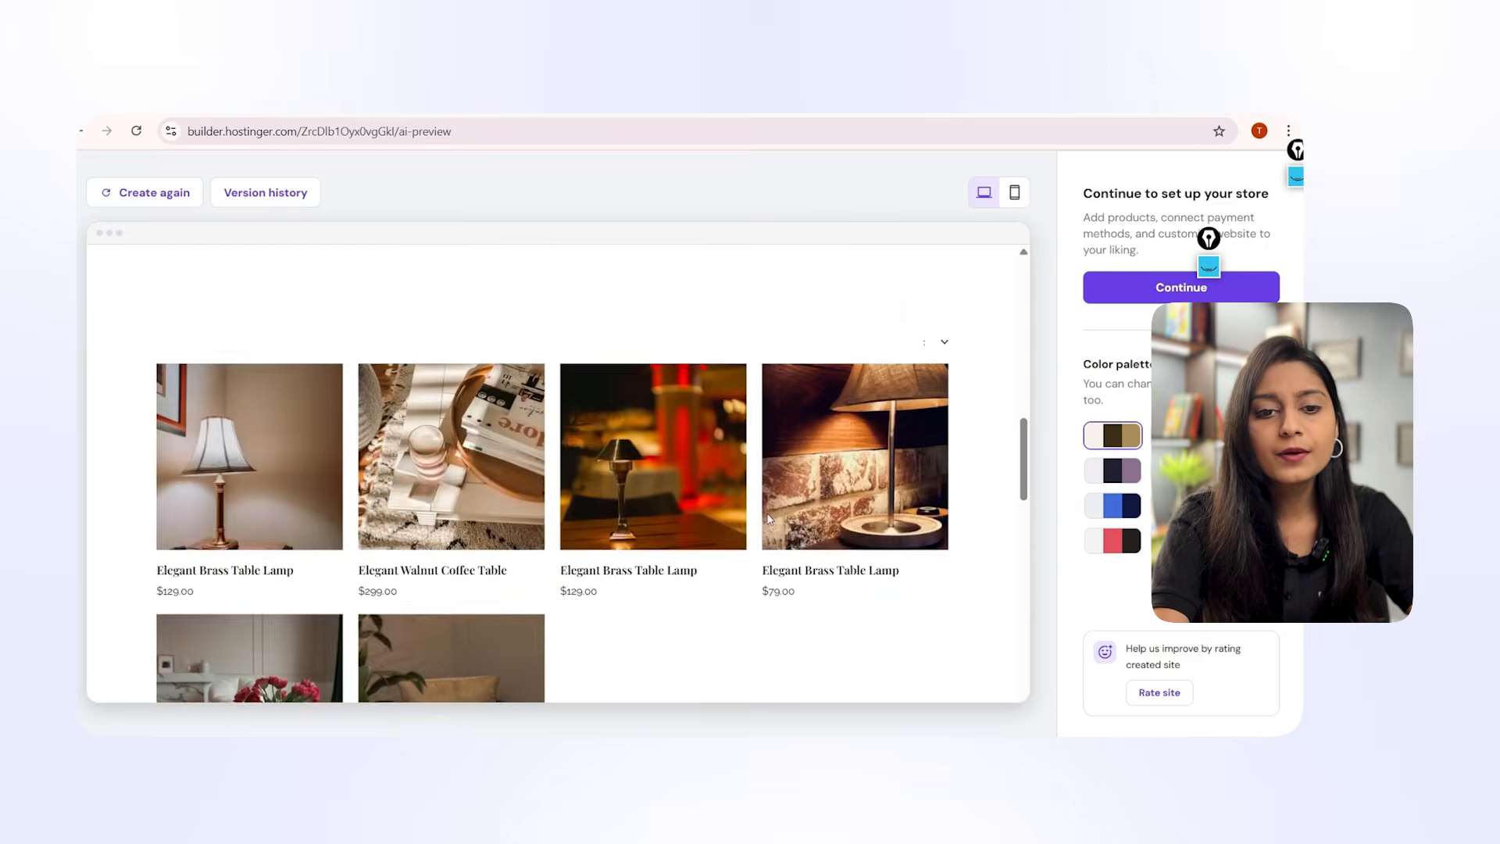
pyautogui.scroll(8, 768, 518)
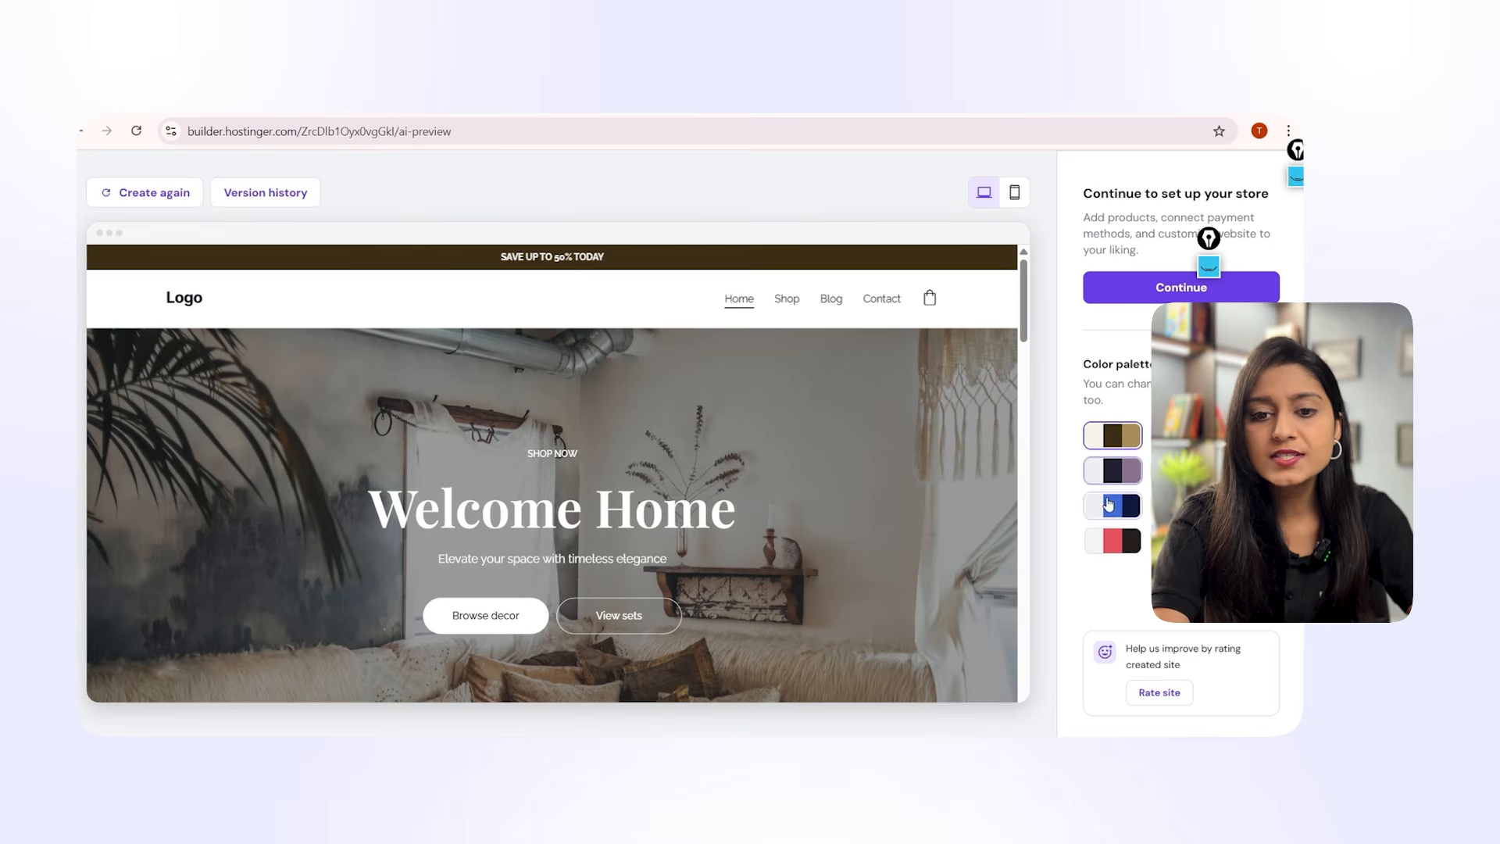
# Draw a pink box around the color palettes and pink arrows at the "Continue" and "Create again" options.
pyautogui.click(1295, 179)
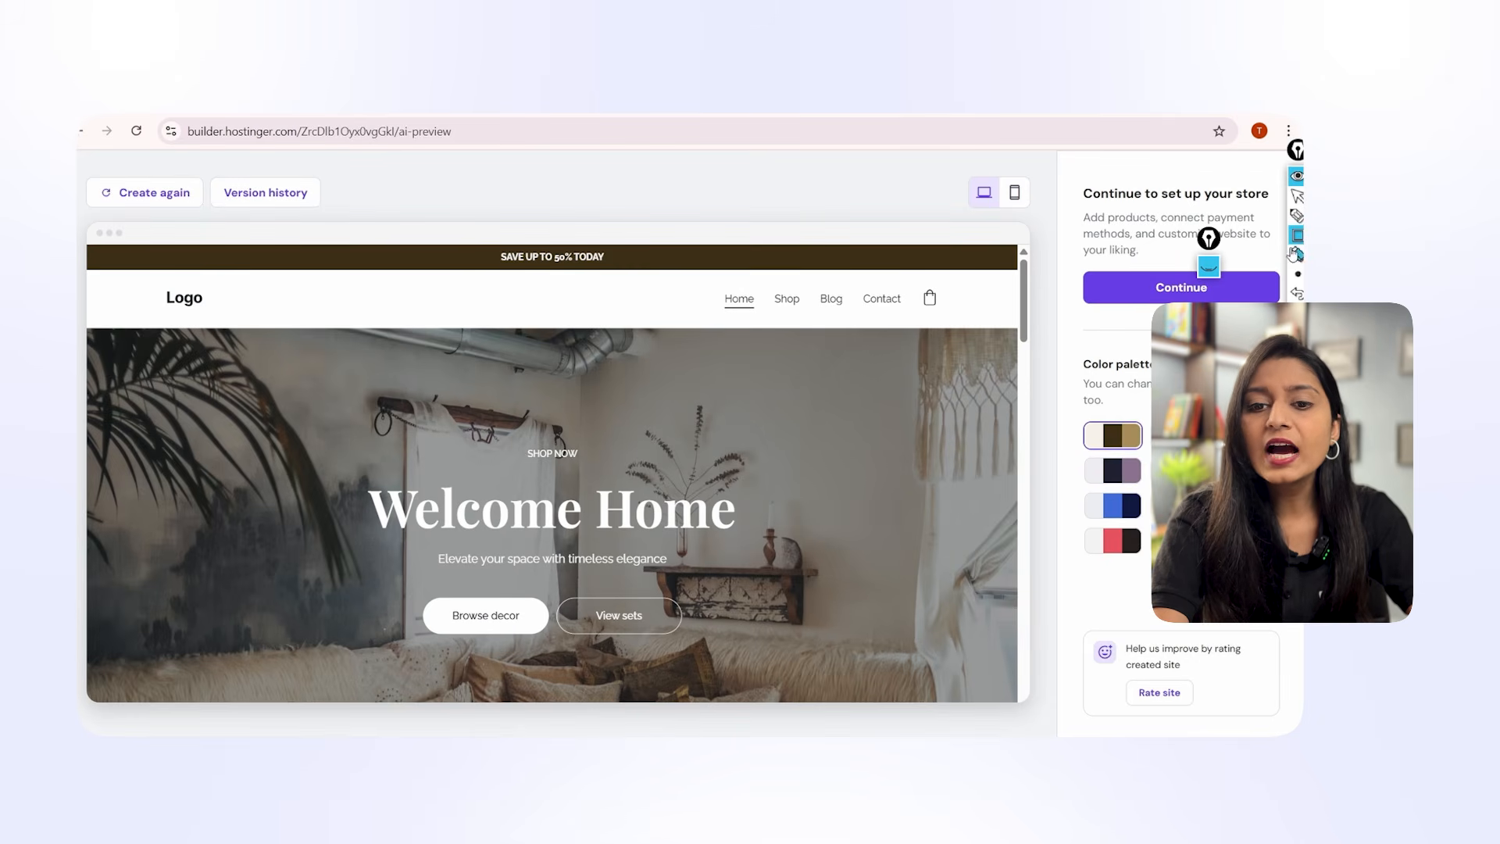
pyautogui.moveTo(1080, 344)
pyautogui.mouseDown()
pyautogui.moveTo(1188, 588)
pyautogui.moveTo(1203, 576)
pyautogui.mouseUp()
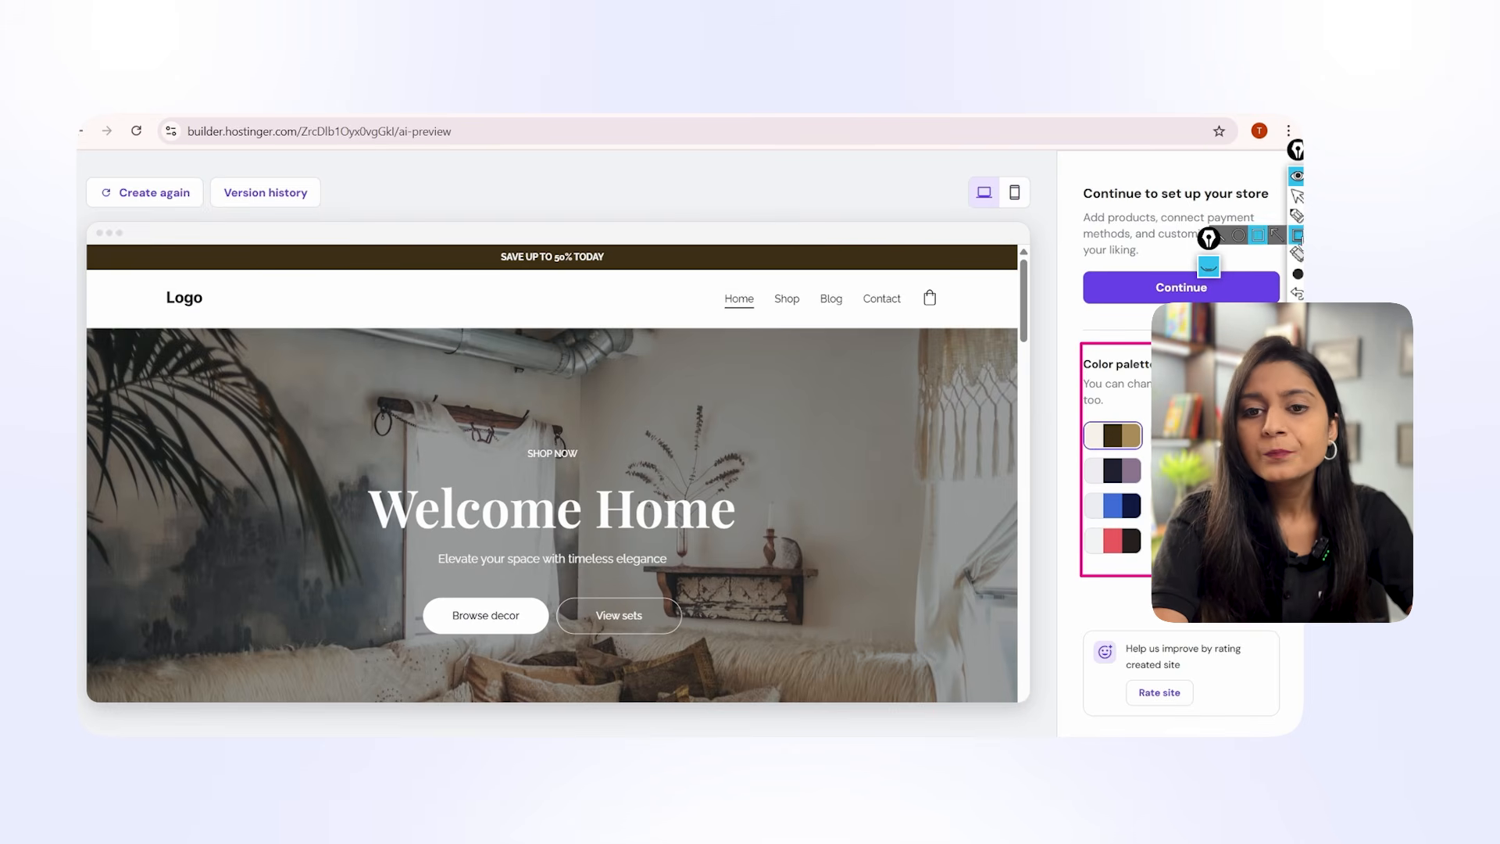
pyautogui.click(1279, 236)
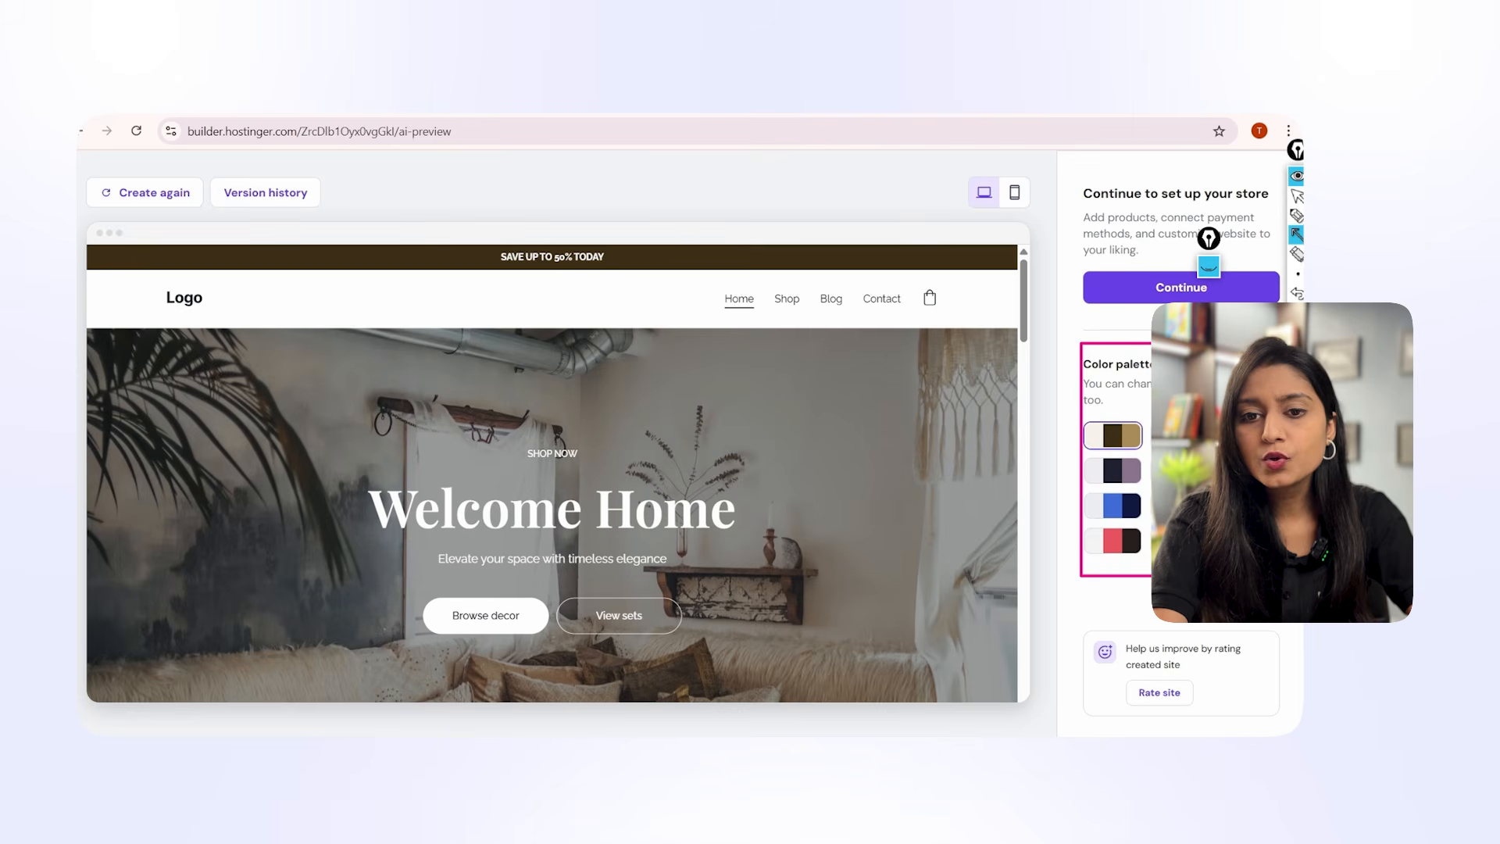
pyautogui.moveTo(1125, 352); pyautogui.dragTo(1149, 311)
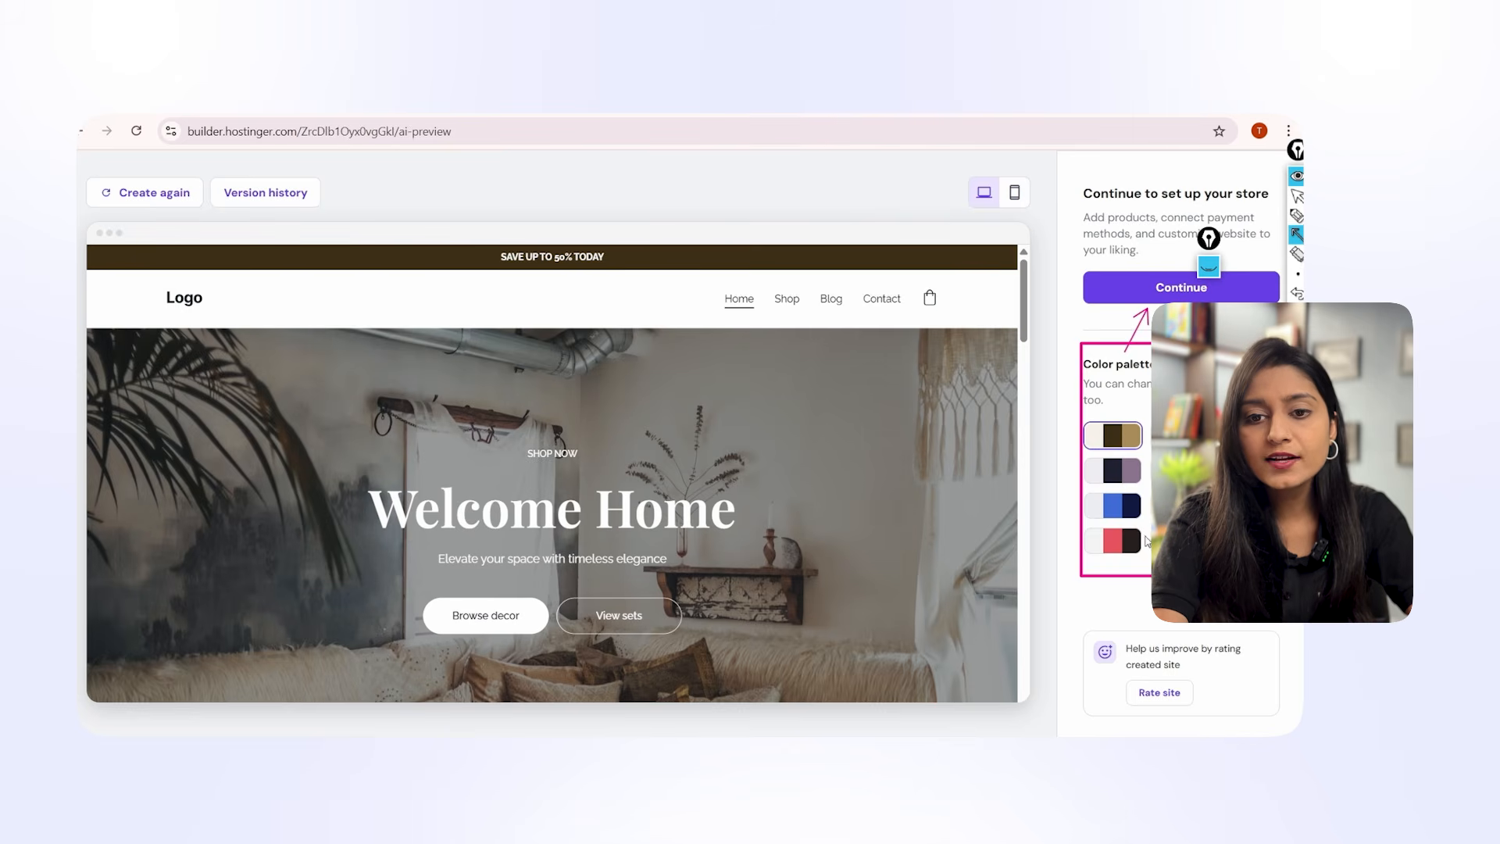
pyautogui.moveTo(118, 286); pyautogui.dragTo(123, 211)
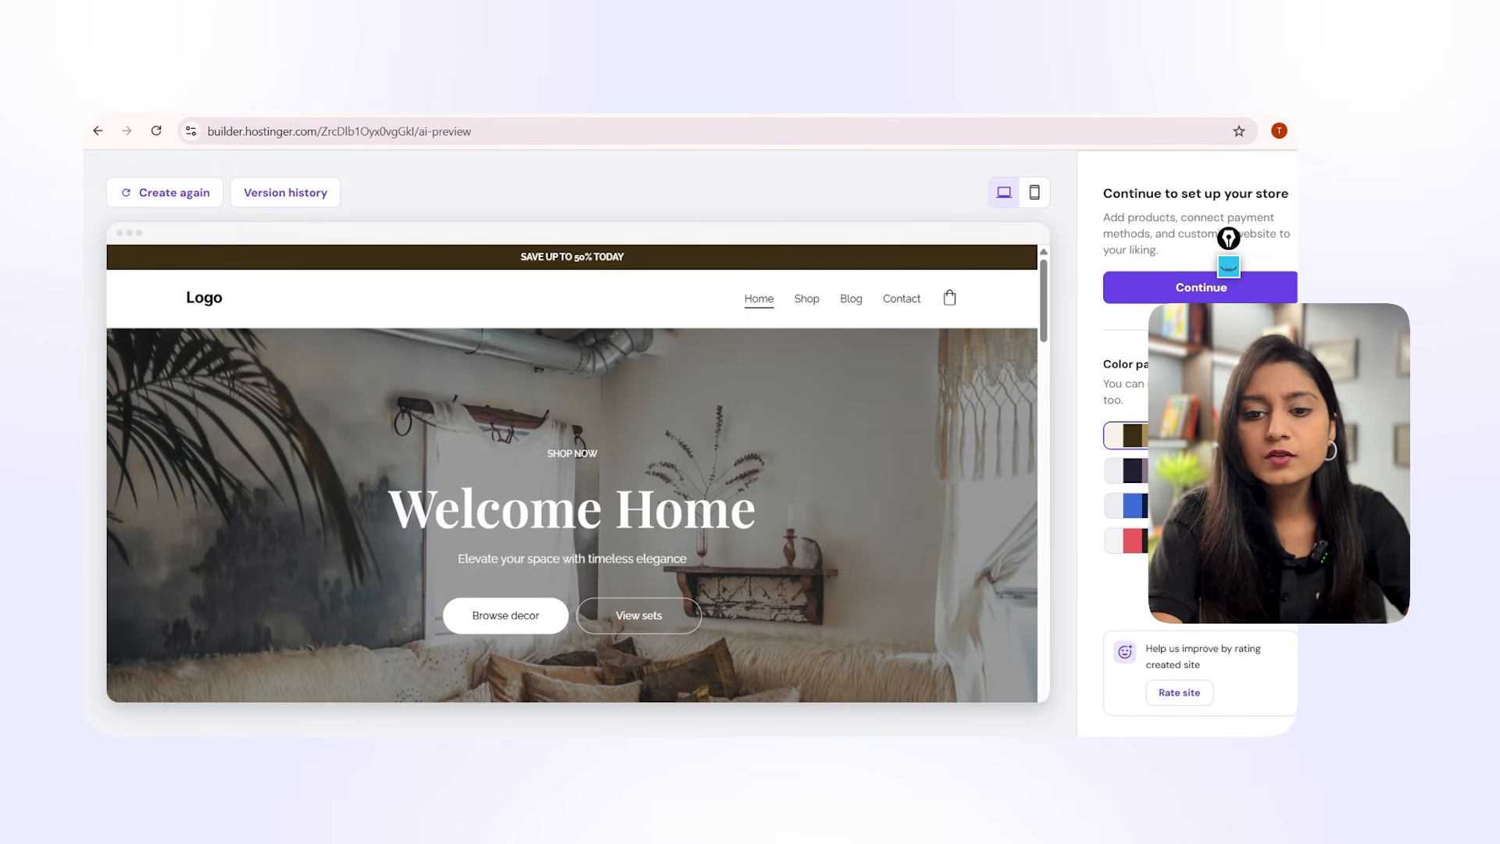
# Continue to the store manager and review the "Set up your store" checklist and the guidance articles below it.
pyautogui.click(1251, 470)
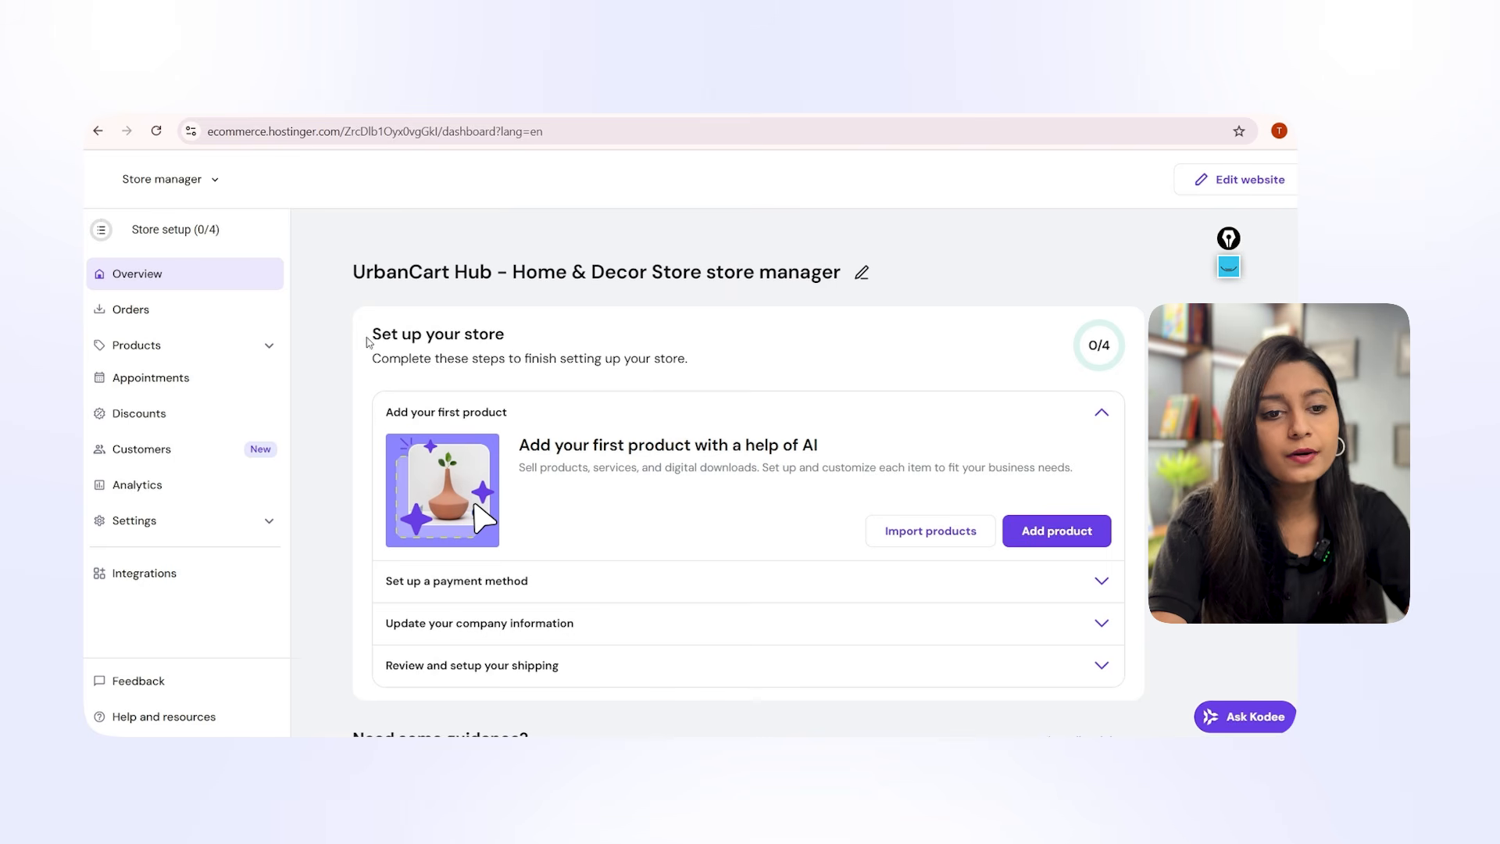
pyautogui.moveTo(368, 342); pyautogui.dragTo(508, 340)
pyautogui.click(505, 356)
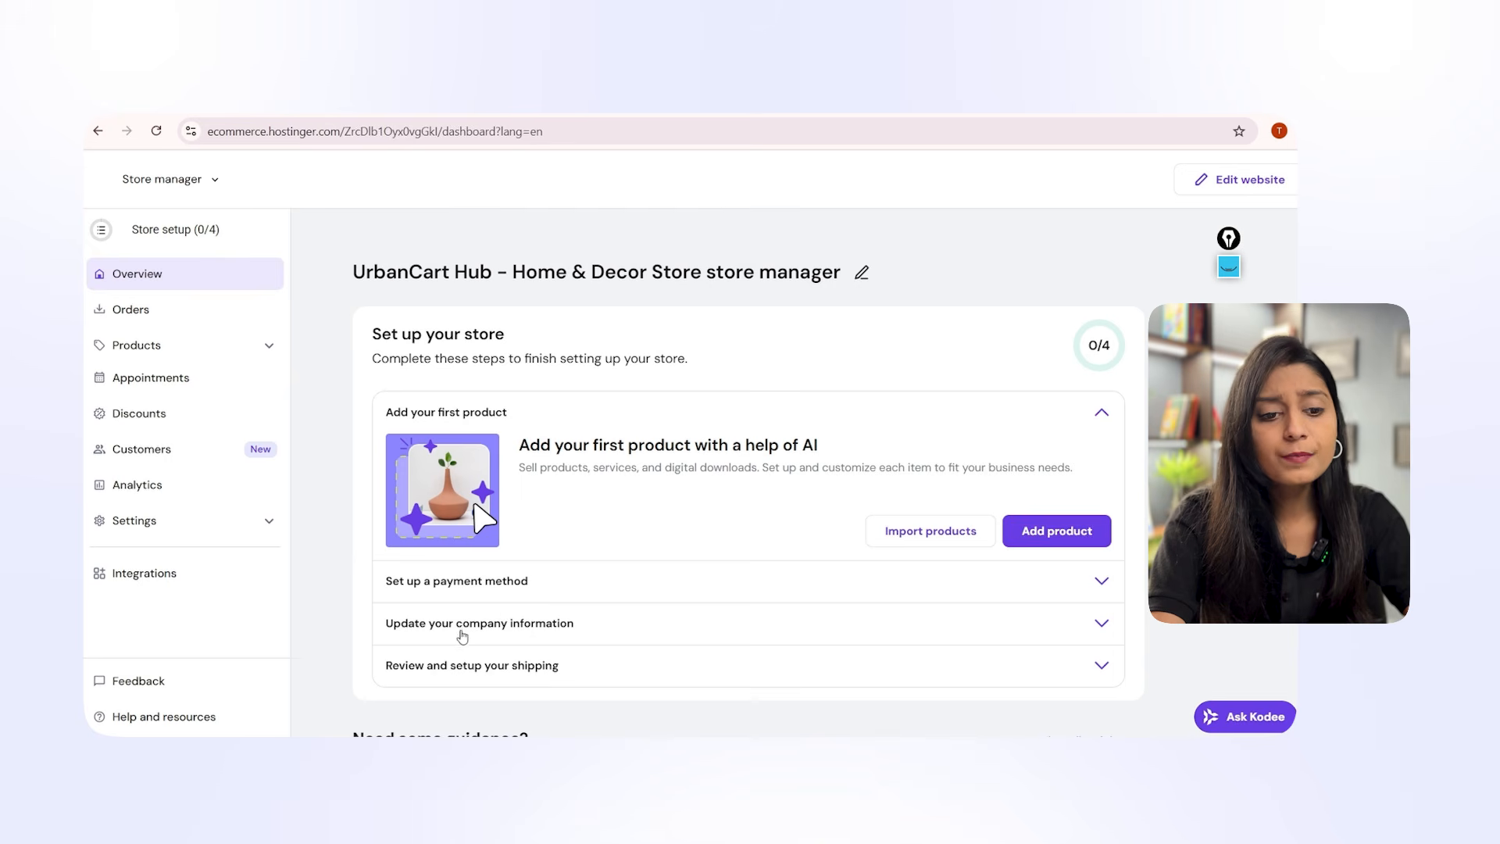
pyautogui.scroll(-2, 528, 647)
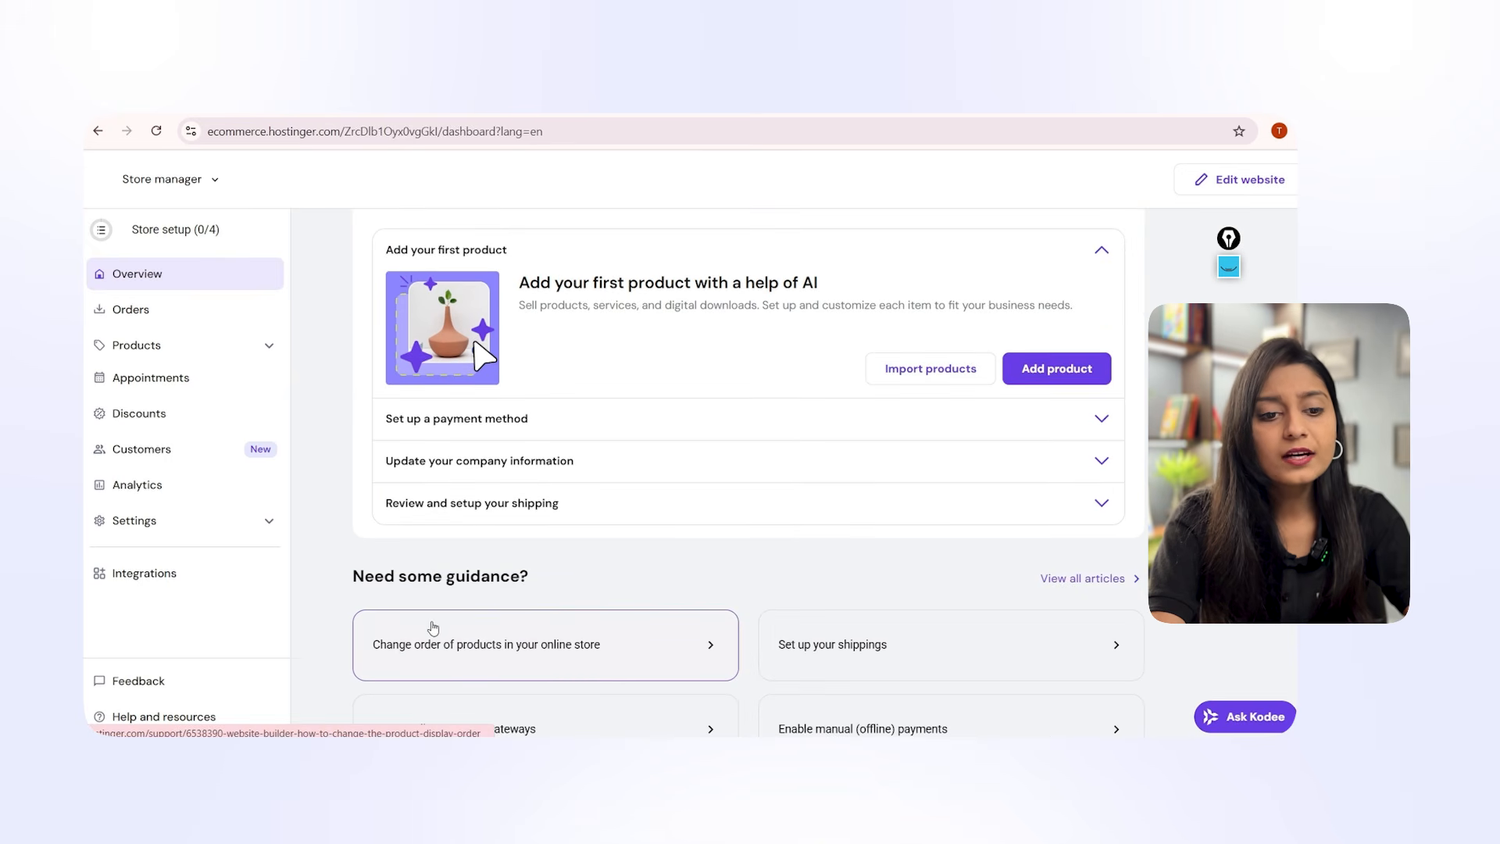
pyautogui.scroll(2, 446, 622)
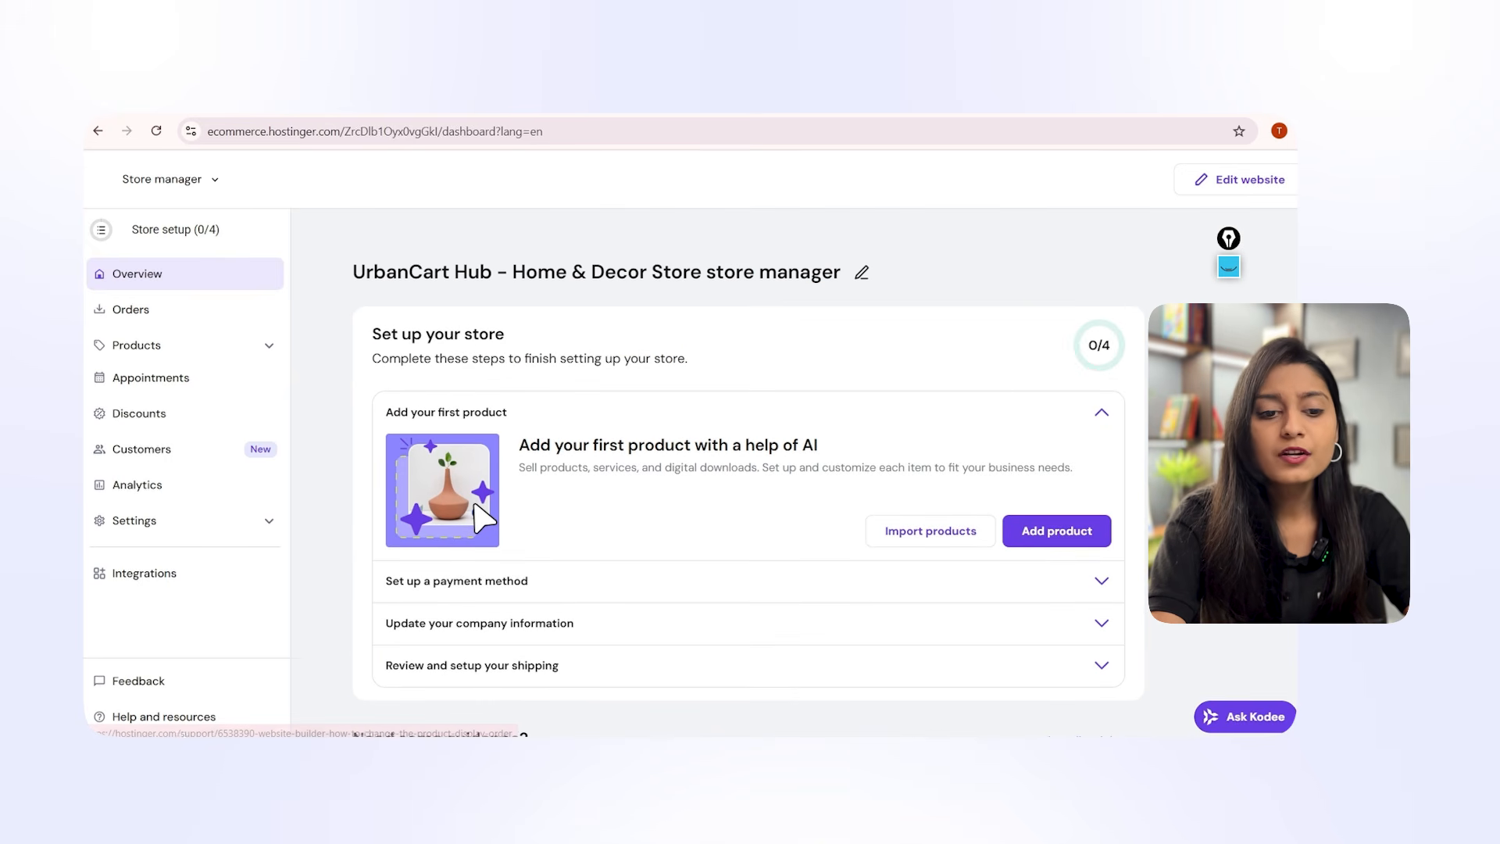
# Start adding multiple physical products with AI and upload eight product images from the Downloads folder.
pyautogui.click(1078, 533)
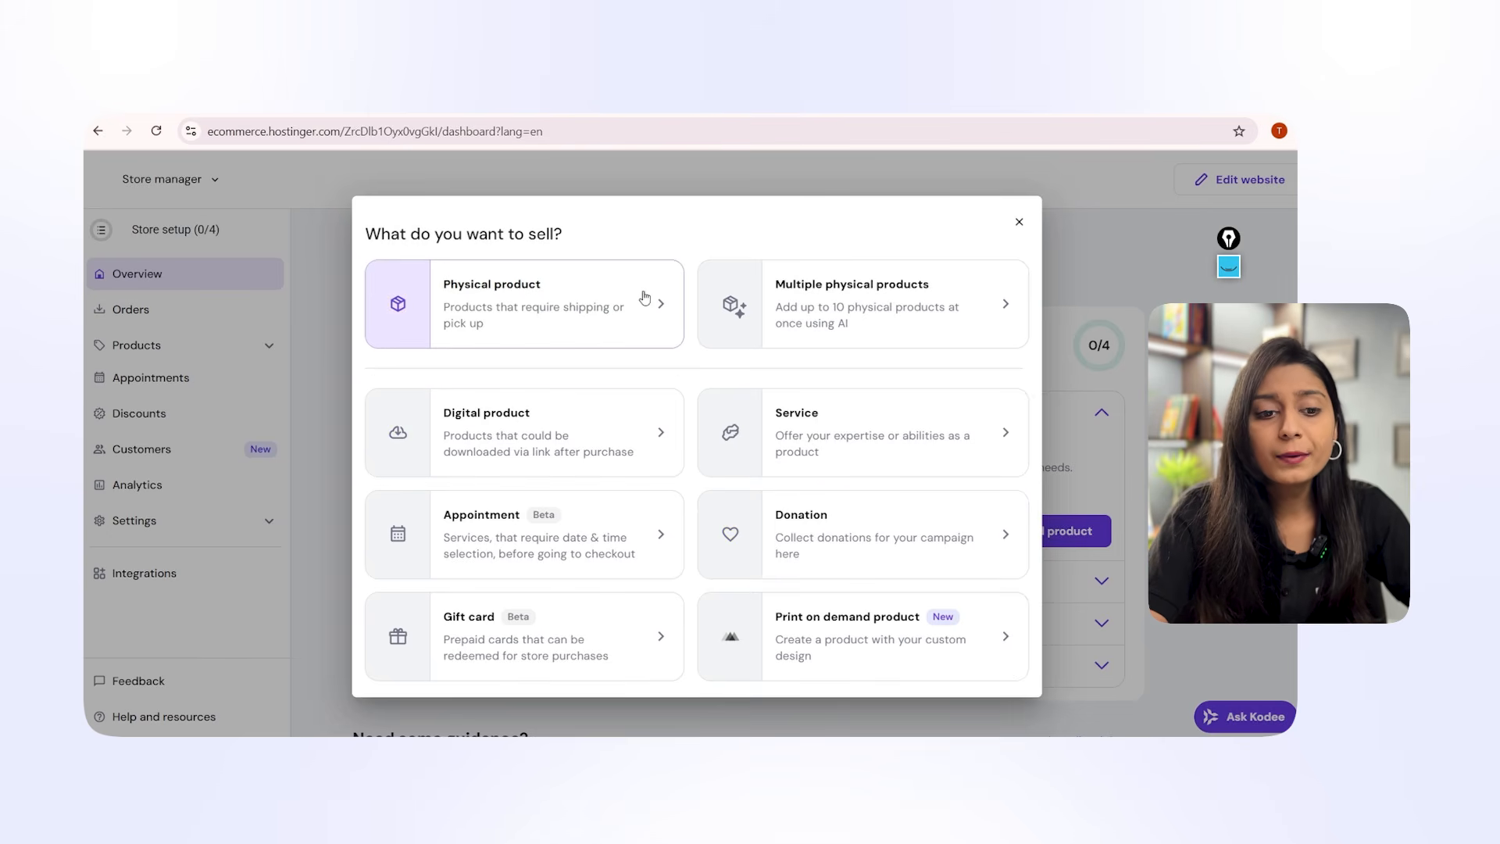
pyautogui.click(799, 295)
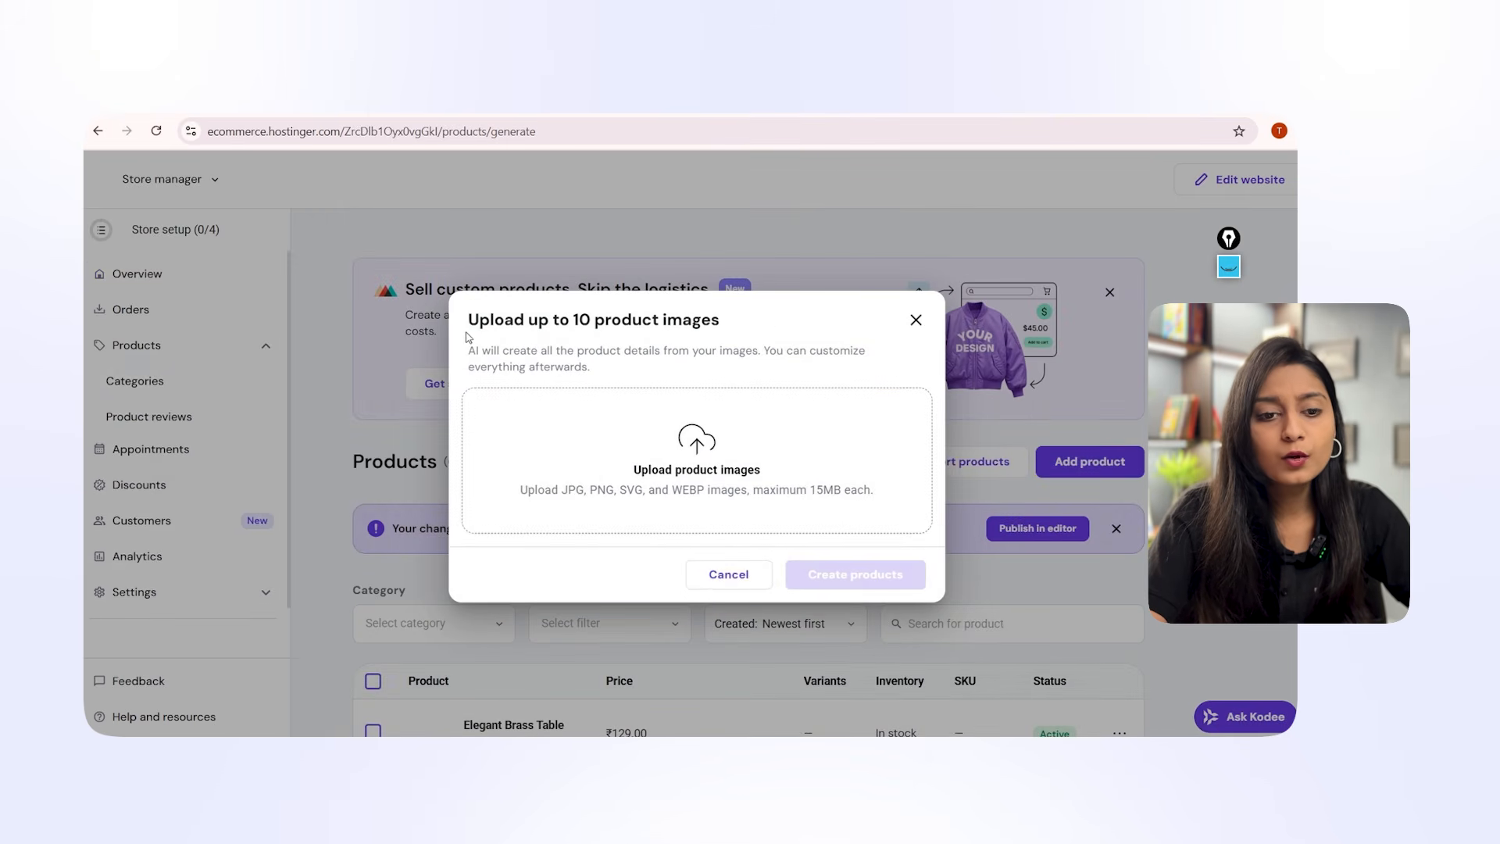
pyautogui.moveTo(467, 322); pyautogui.dragTo(744, 334)
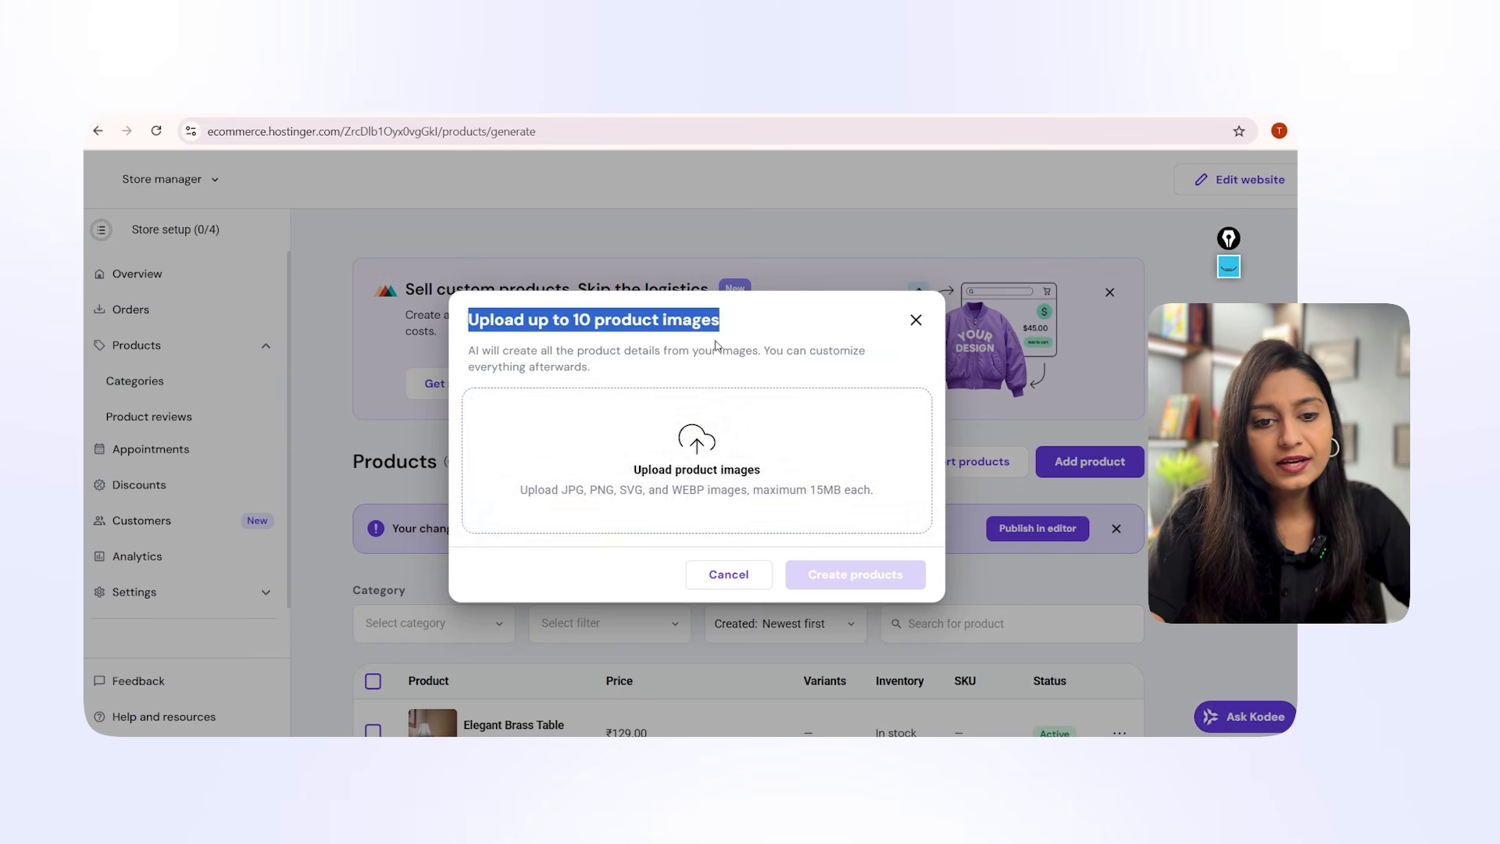
pyautogui.click(690, 473)
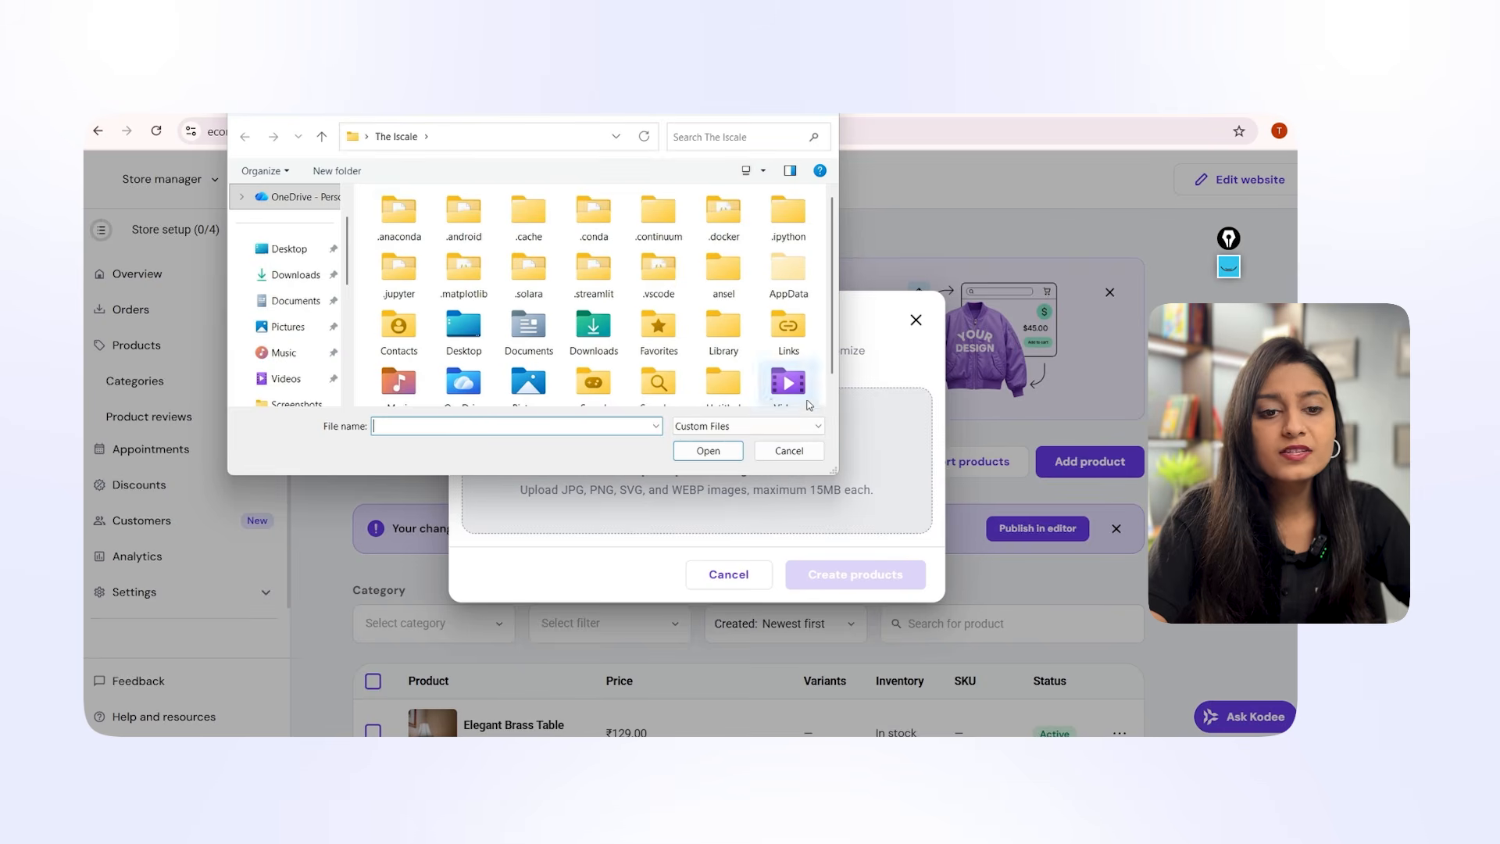
pyautogui.click(293, 274)
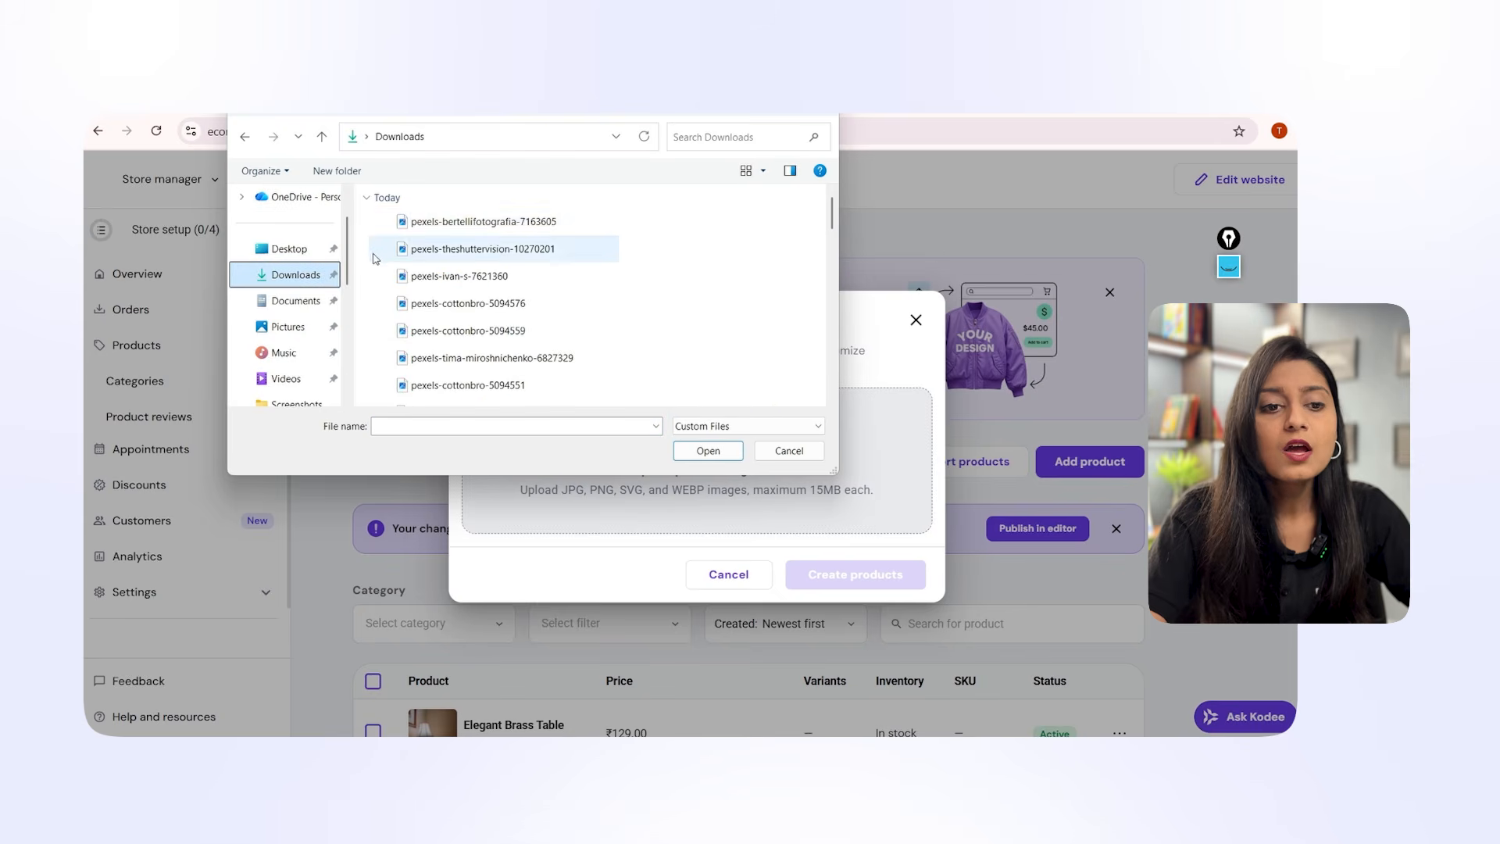
pyautogui.moveTo(375, 229); pyautogui.dragTo(617, 281)
pyautogui.click(707, 452)
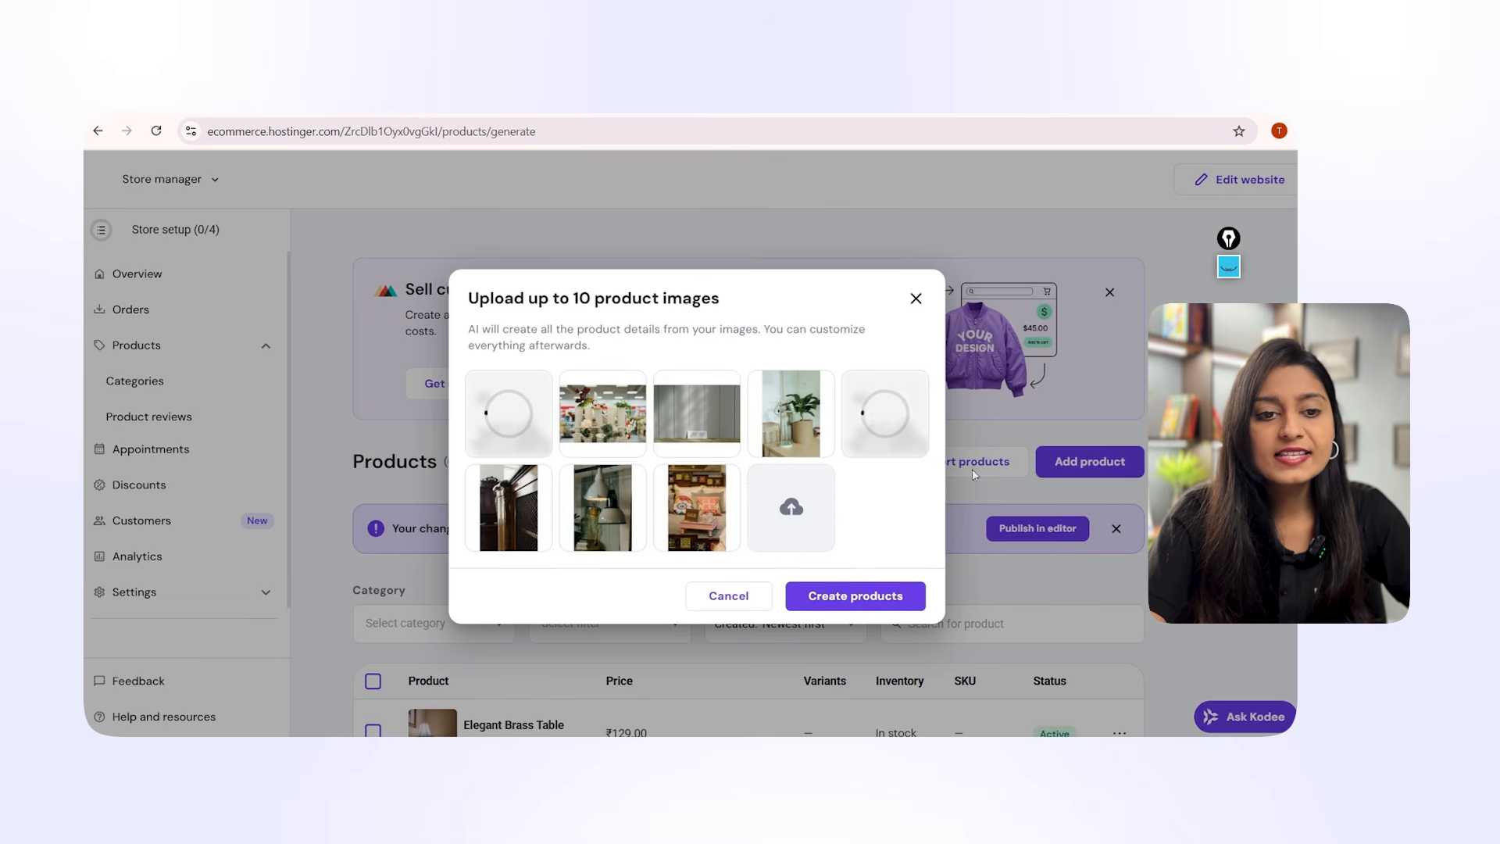
# Create the products from the uploaded images, view them in the product list, and dismiss the first-product notice.
pyautogui.click(841, 599)
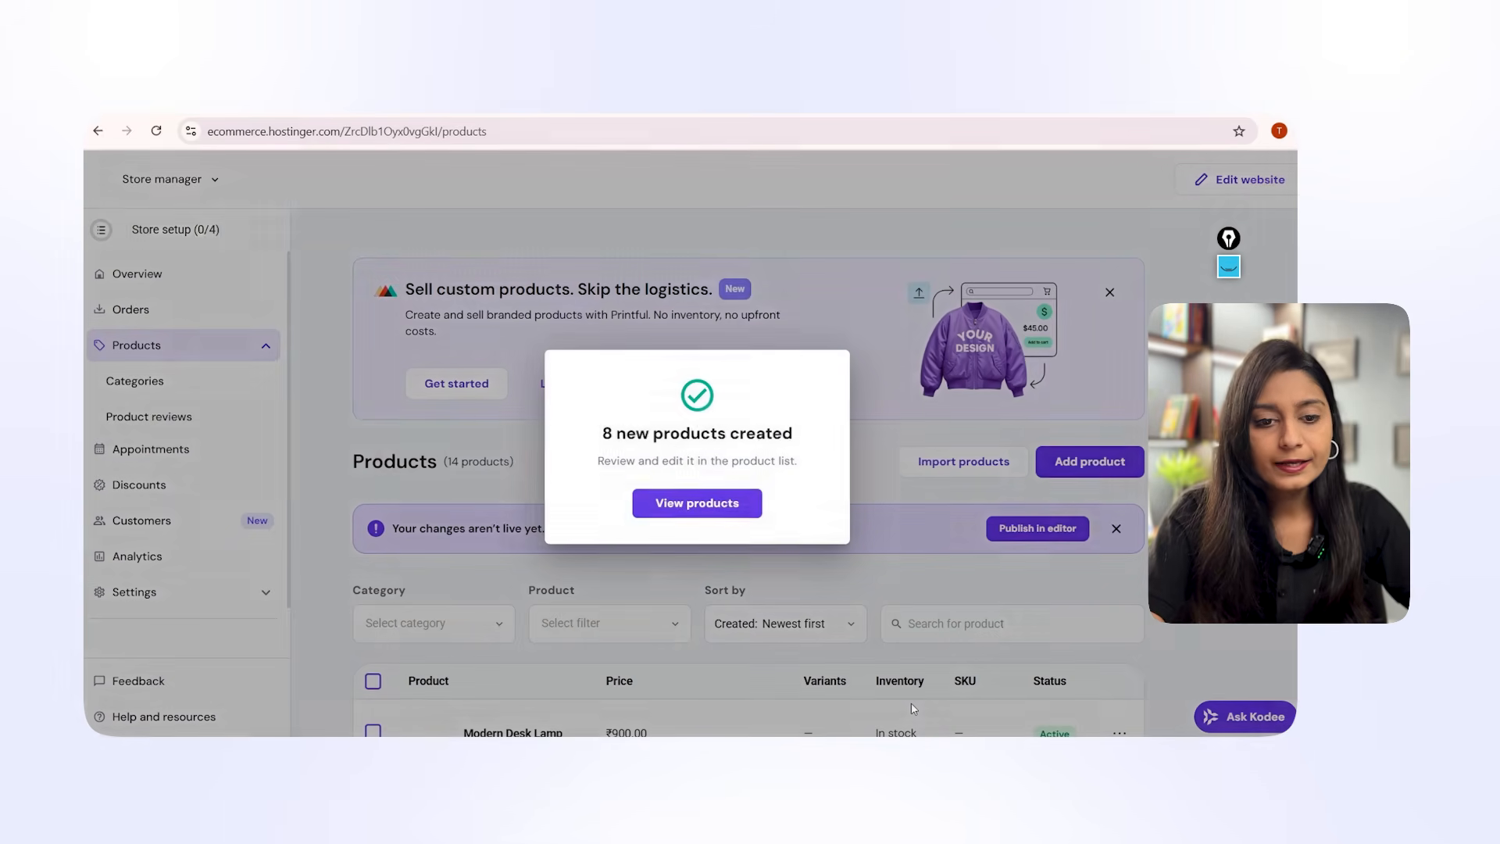
pyautogui.click(687, 502)
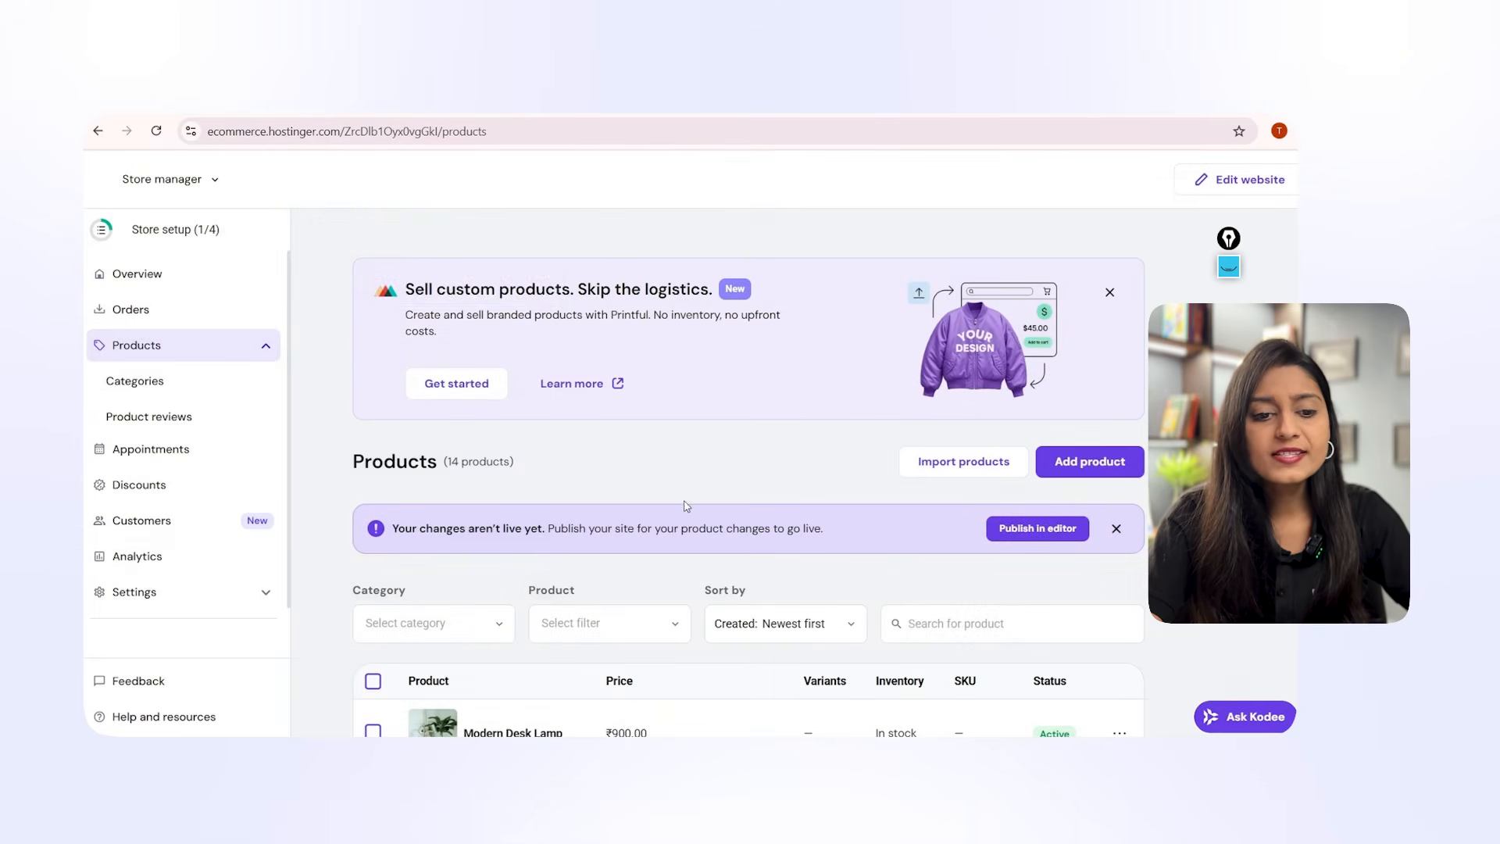
pyautogui.scroll(-4, 685, 610)
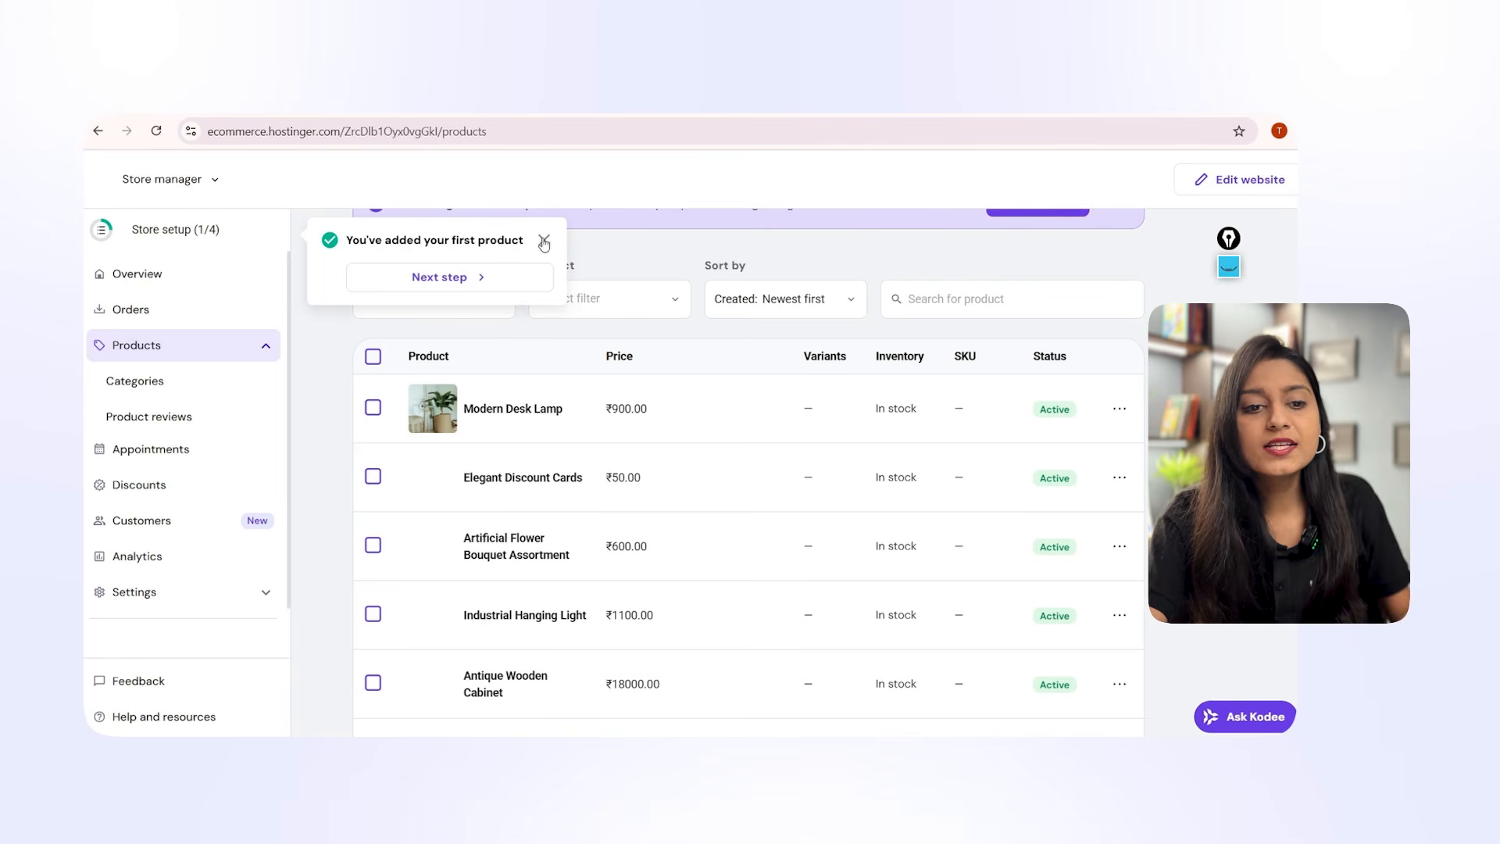
pyautogui.click(544, 241)
pyautogui.scroll(-1, 860, 514)
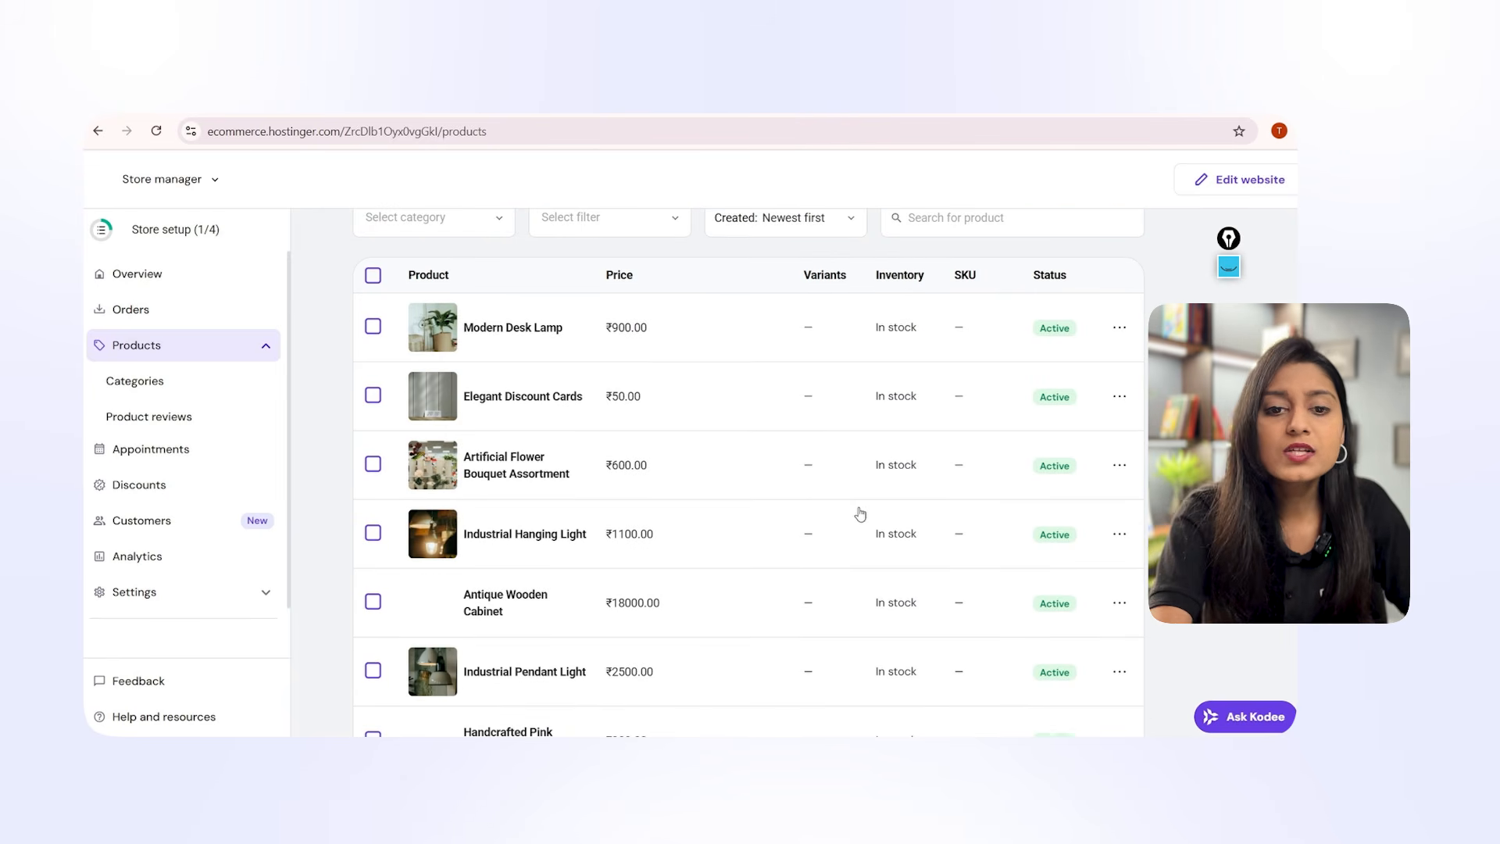
# Examine the full product list, checking the names, prices and status of the AI-created products.
pyautogui.scroll(-1, 490, 306)
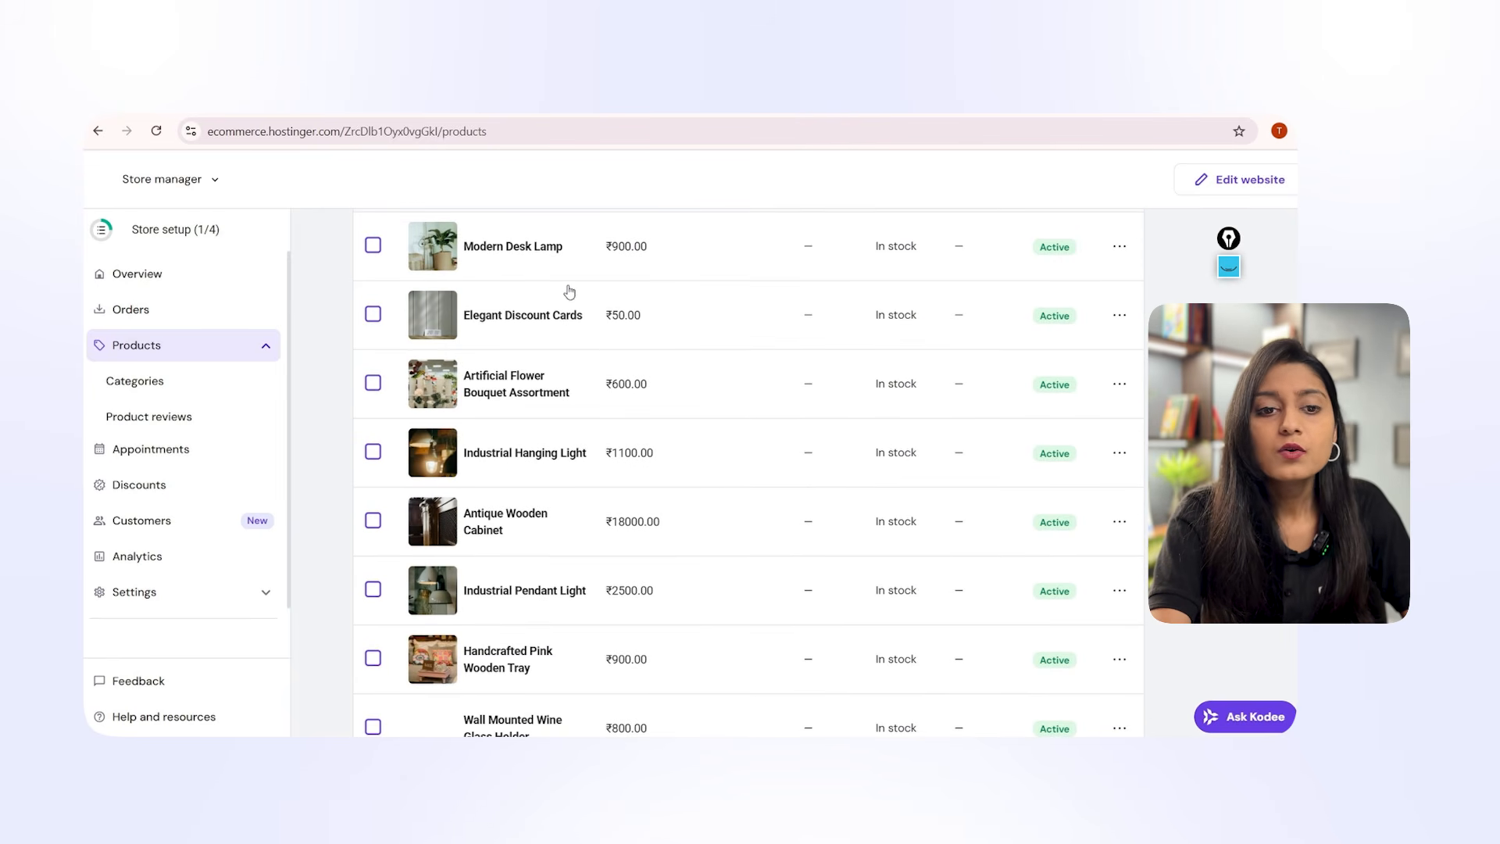
pyautogui.scroll(-3, 670, 479)
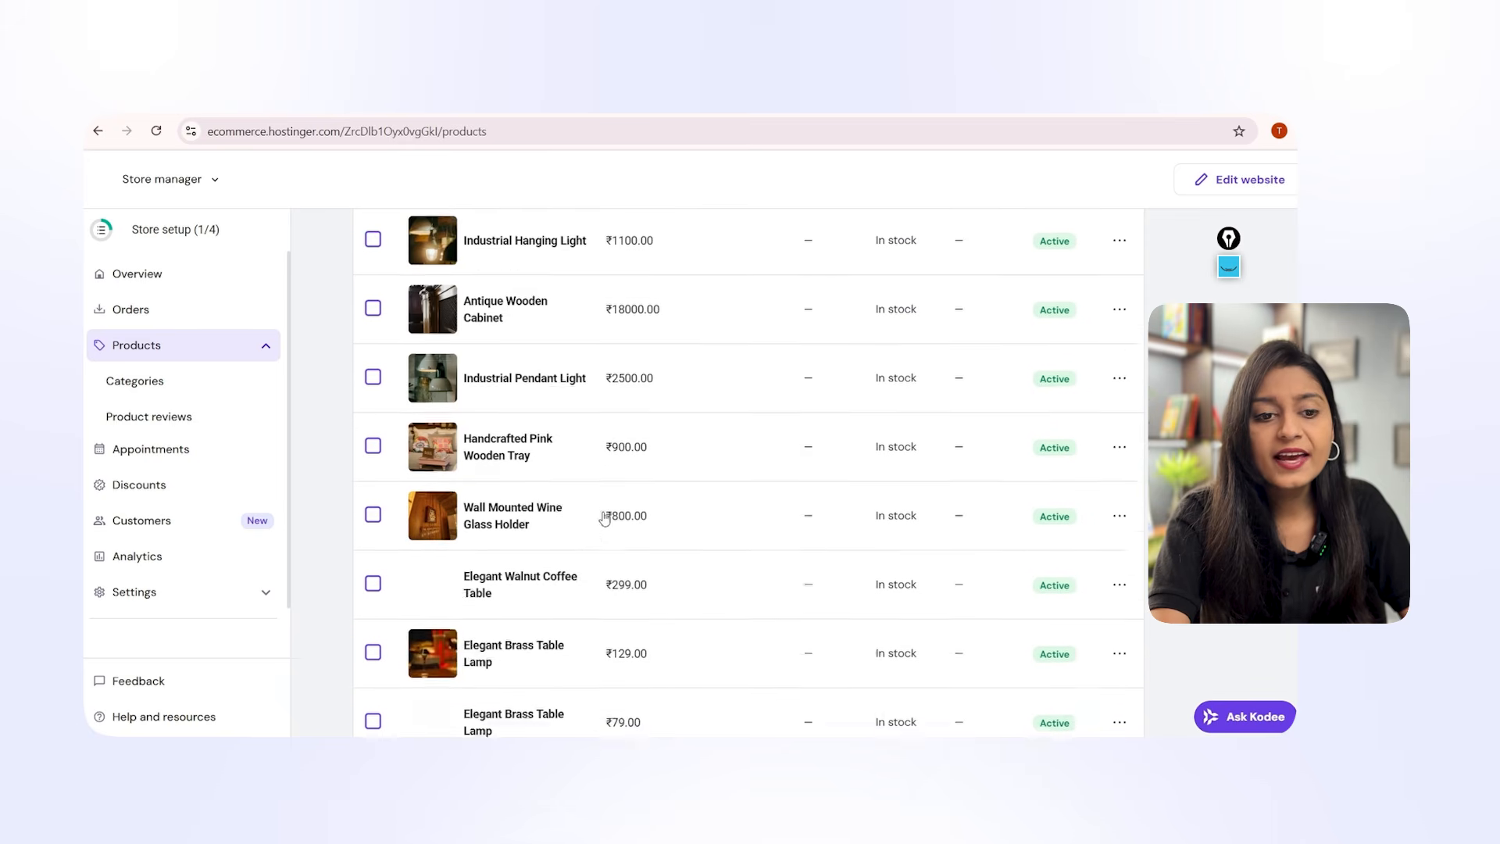
pyautogui.scroll(-5, 604, 518)
pyautogui.scroll(2, 575, 585)
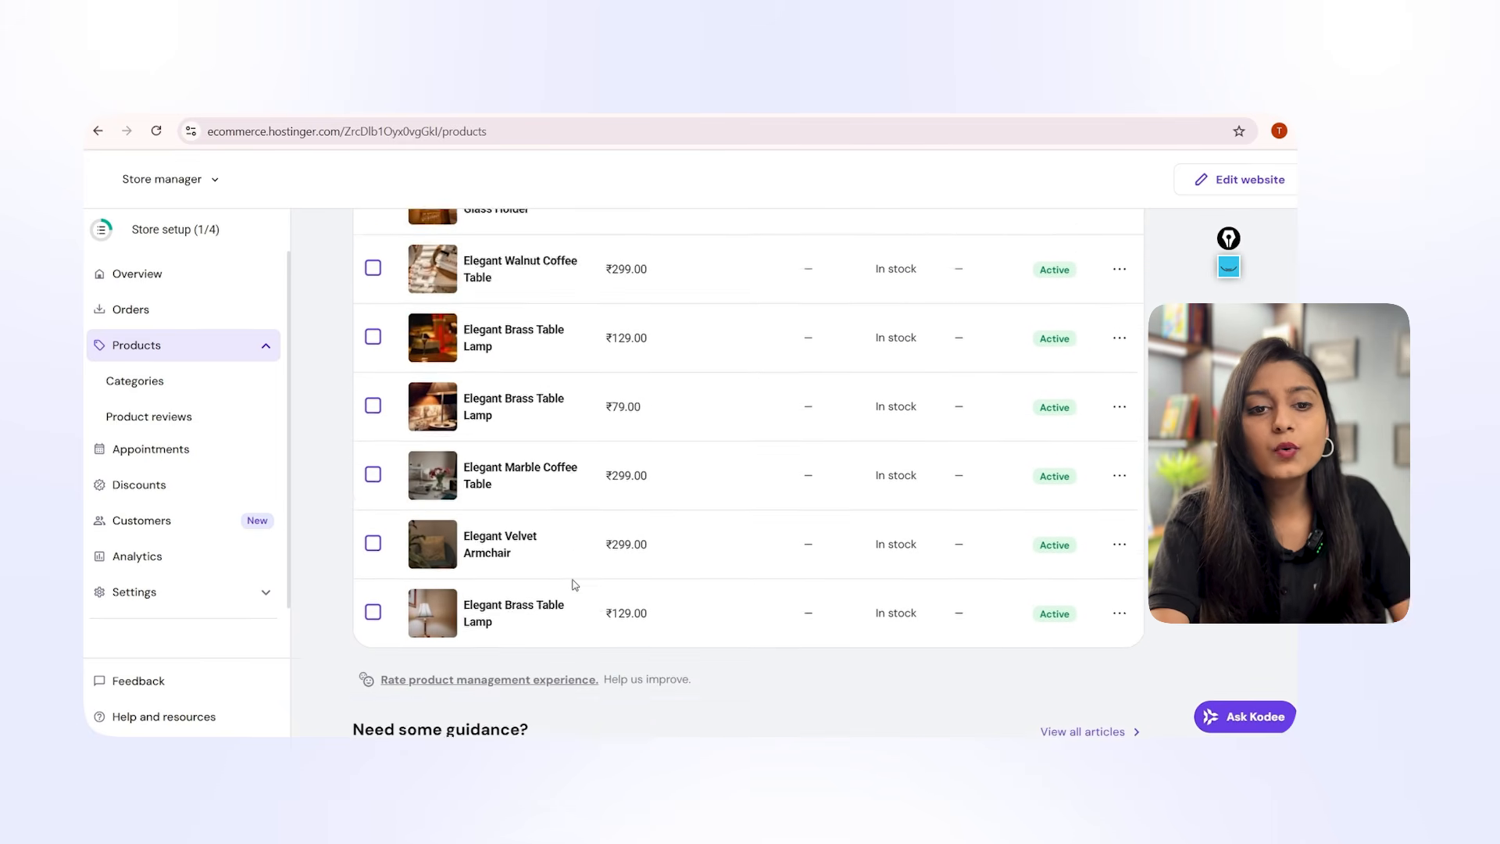
pyautogui.scroll(10, 575, 584)
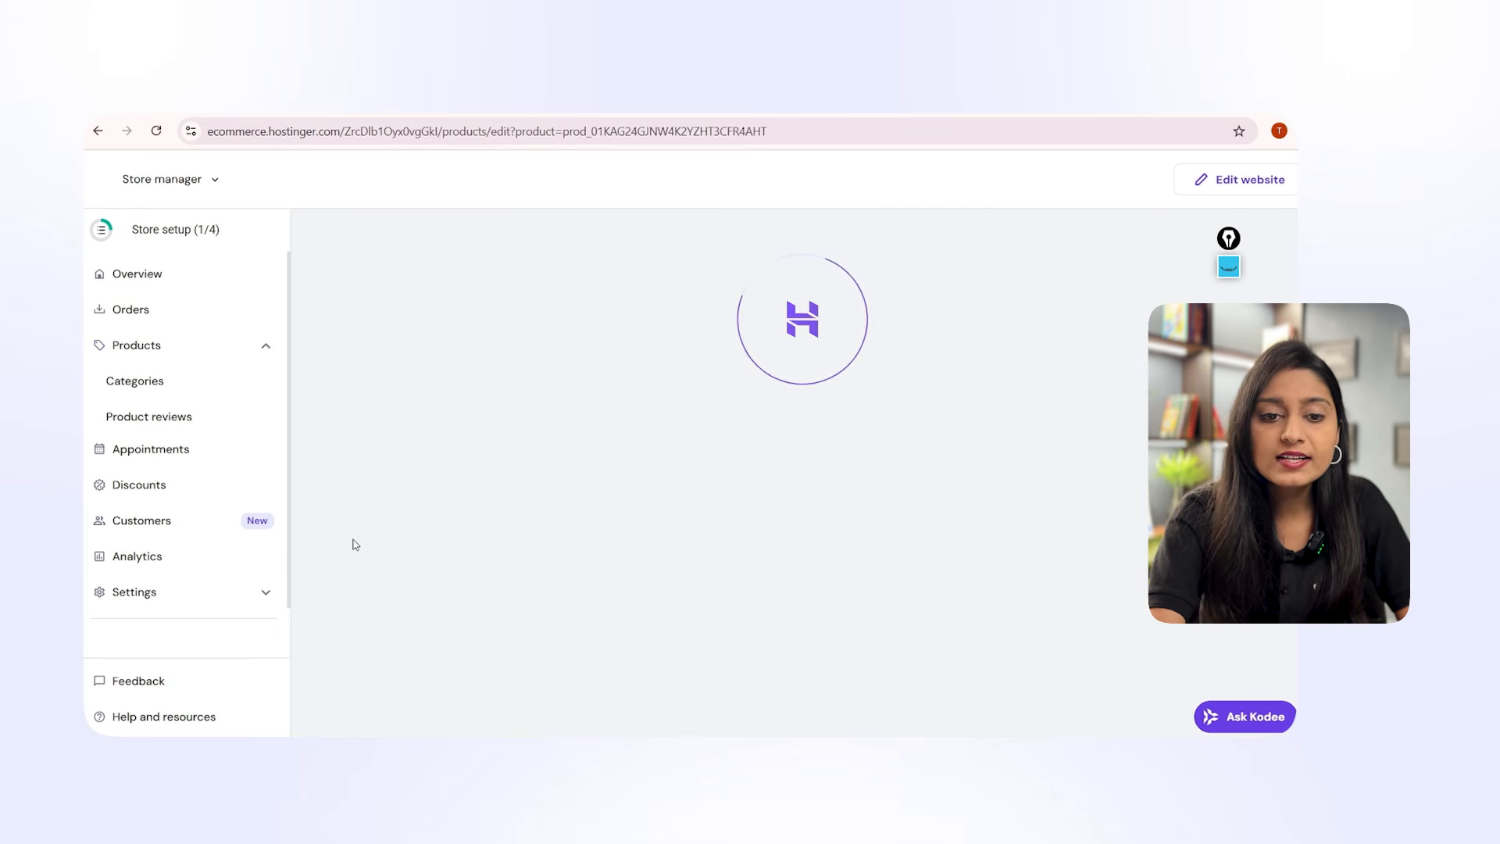
# Open the Modern Desk Lamp product for editing and set its price to 1000 and its discount price to 900.
pyautogui.scroll(-1, 356, 545)
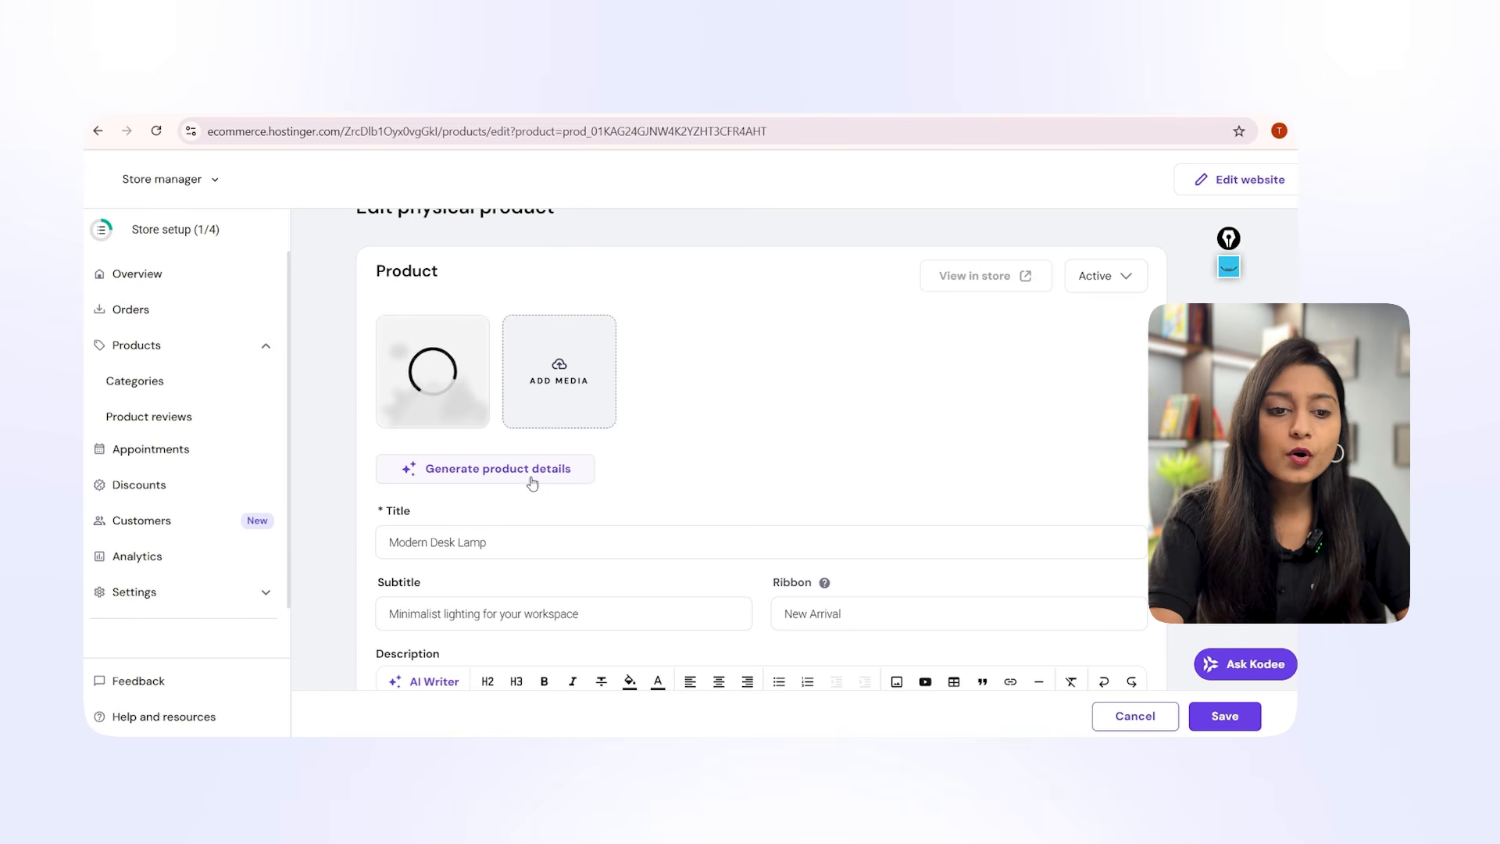
pyautogui.scroll(-2, 500, 539)
pyautogui.scroll(-2, 502, 538)
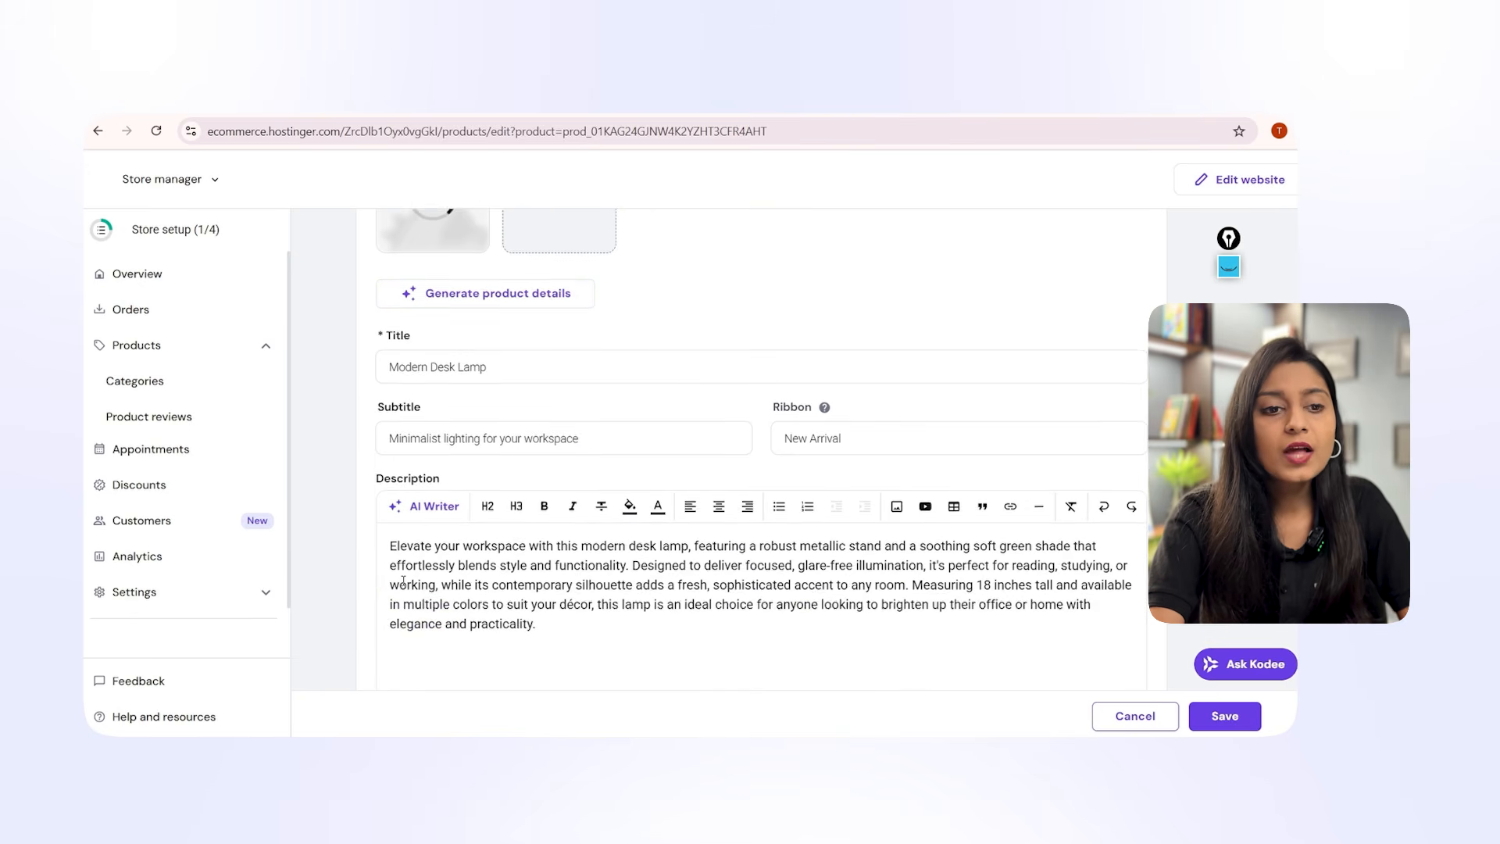
pyautogui.scroll(-4, 437, 526)
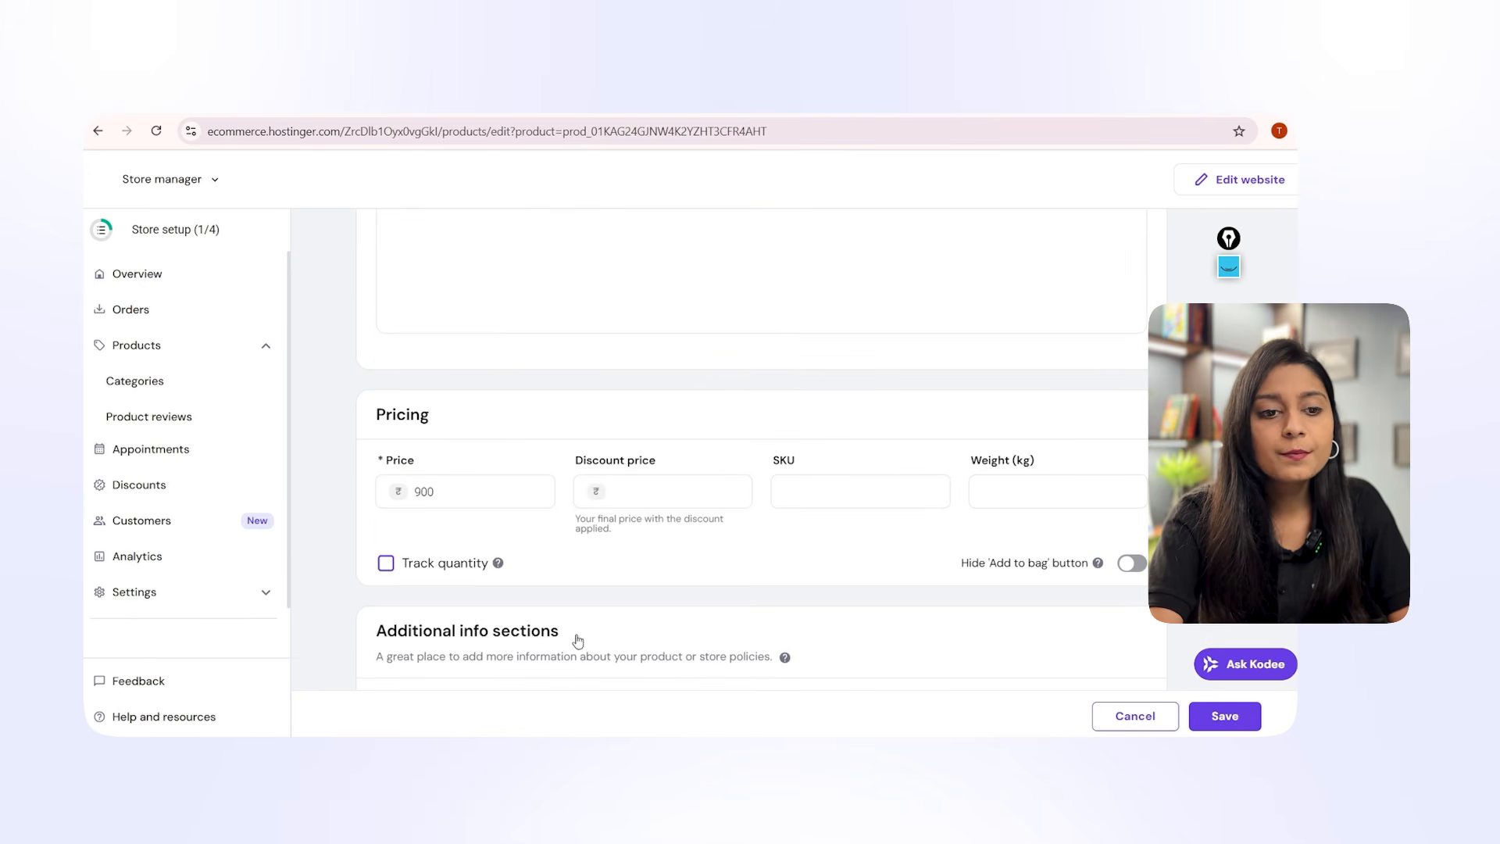
pyautogui.click(446, 484)
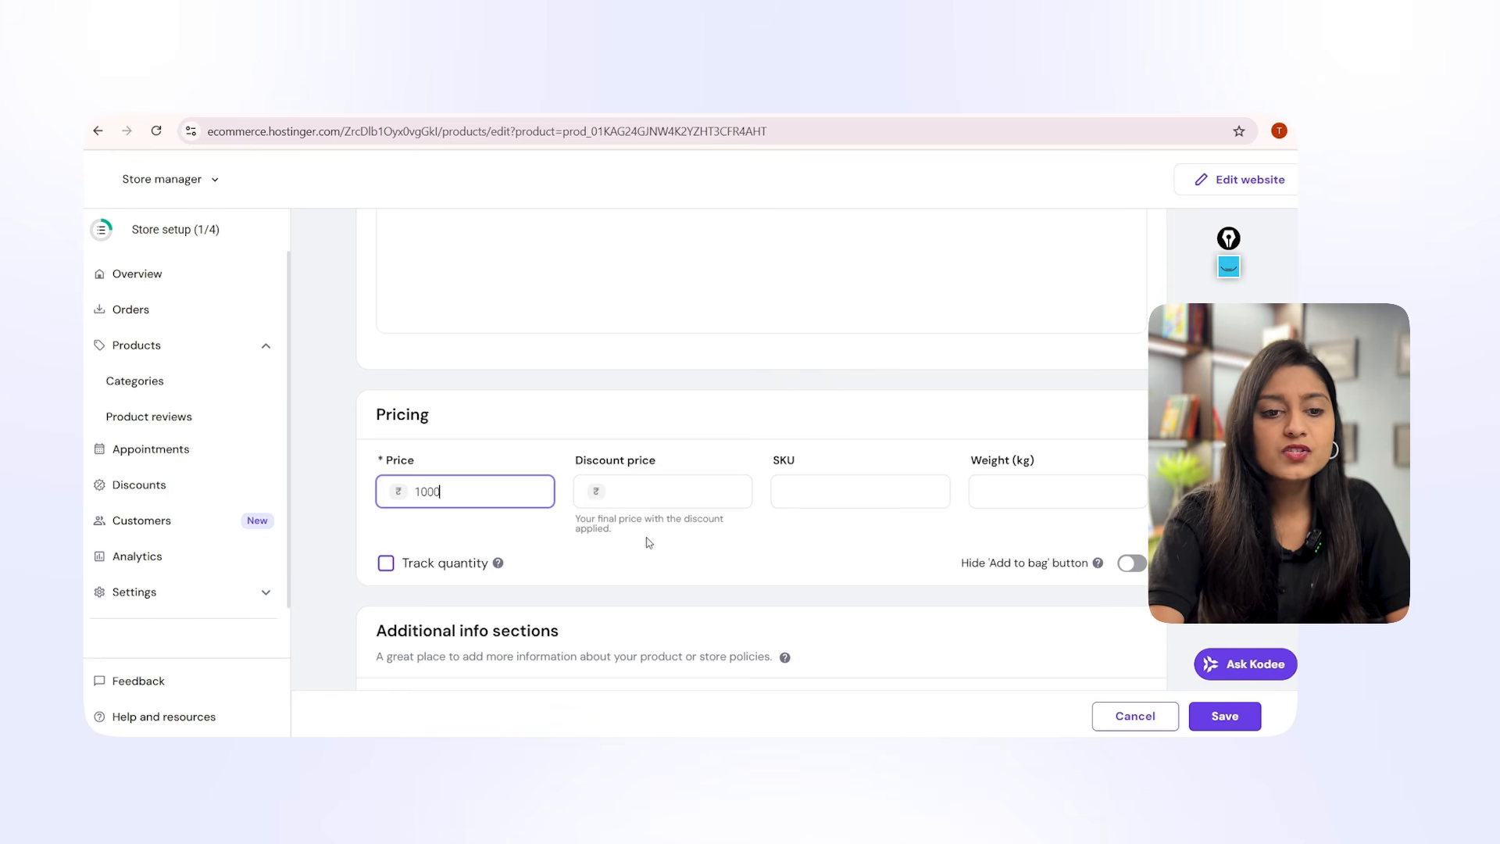
pyautogui.moveTo(647, 536); pyautogui.dragTo(575, 519)
pyautogui.click(639, 500)
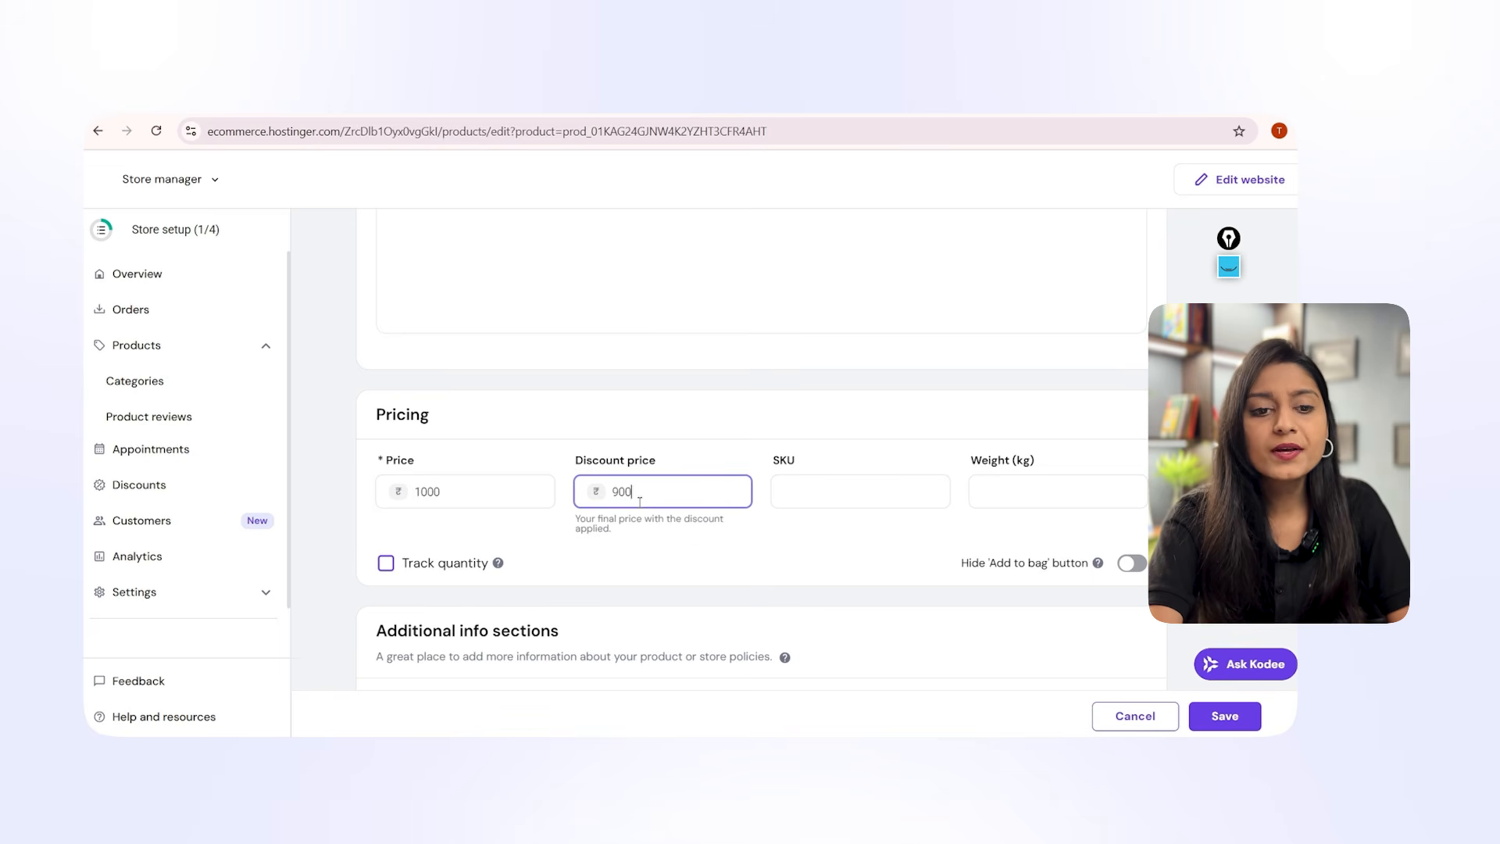
pyautogui.click(663, 518)
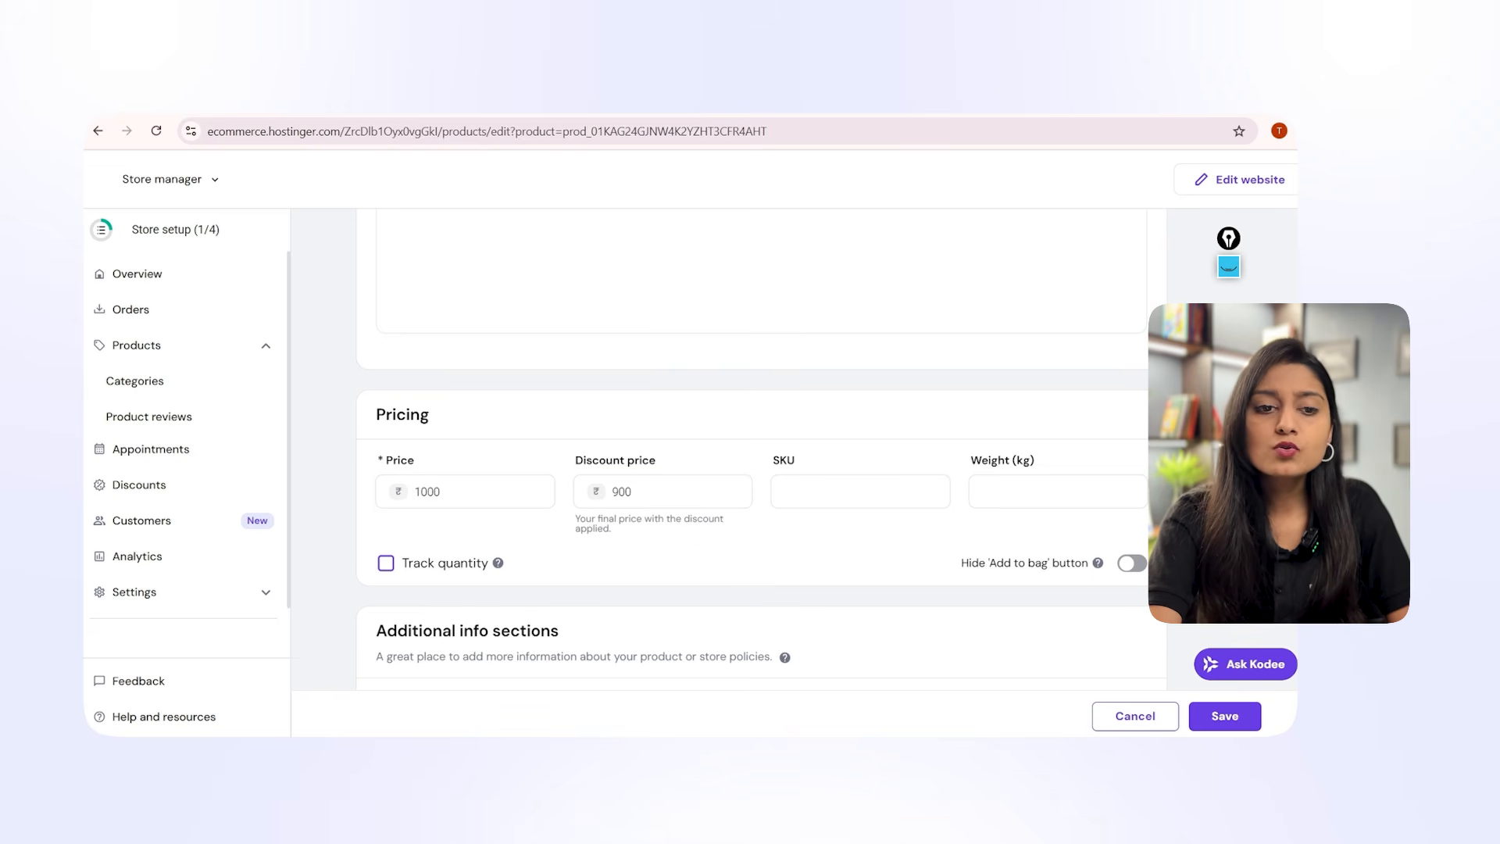
# Review the desk lamp's additional info, options, custom field, categories and related products settings, and save the product.
pyautogui.scroll(-2, 664, 705)
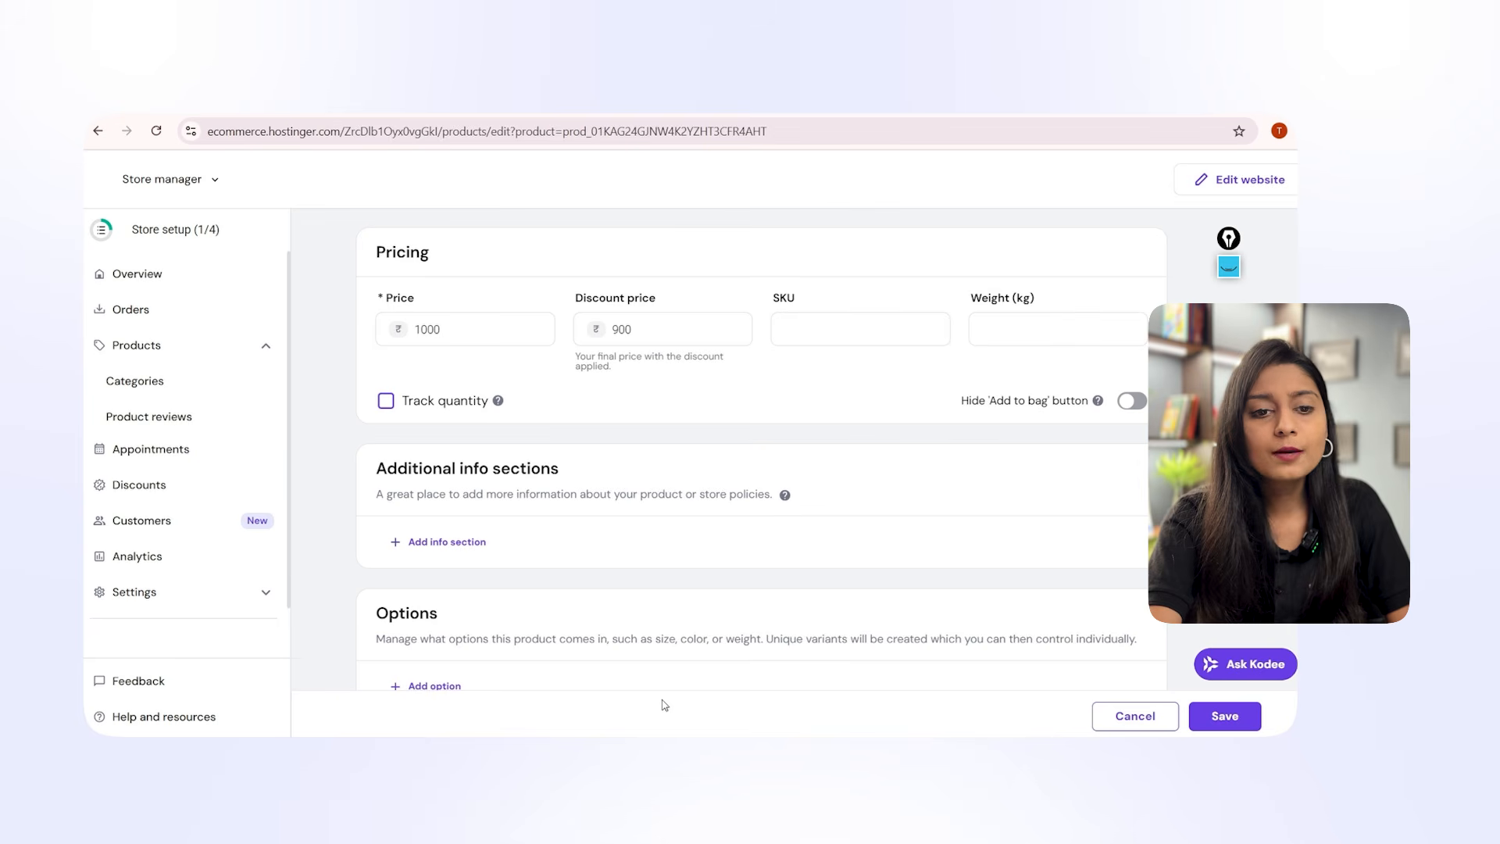
pyautogui.scroll(-3, 720, 661)
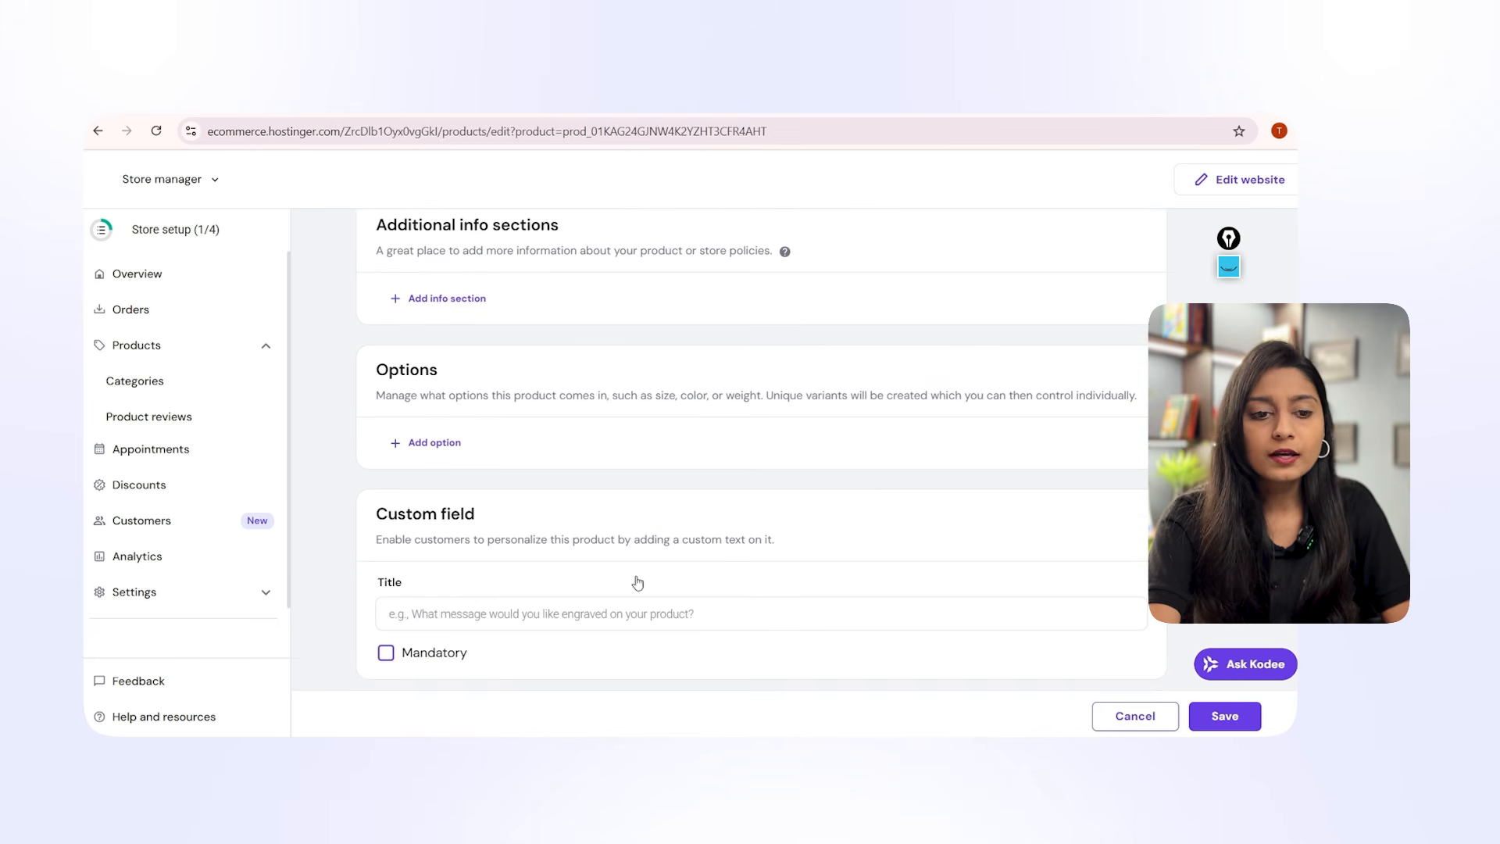
pyautogui.scroll(-2, 488, 584)
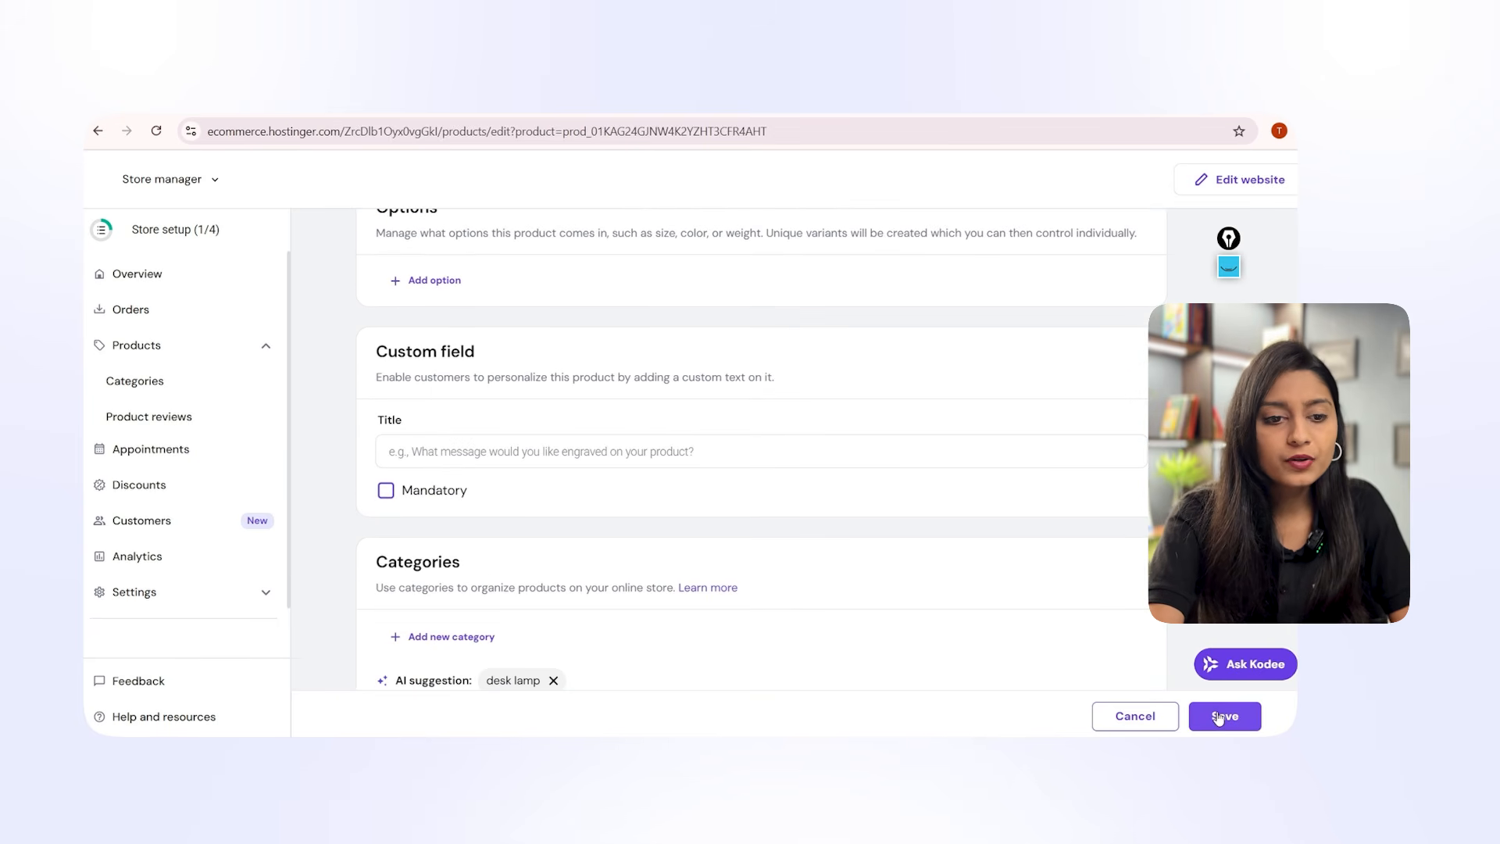
pyautogui.scroll(-2, 750, 450)
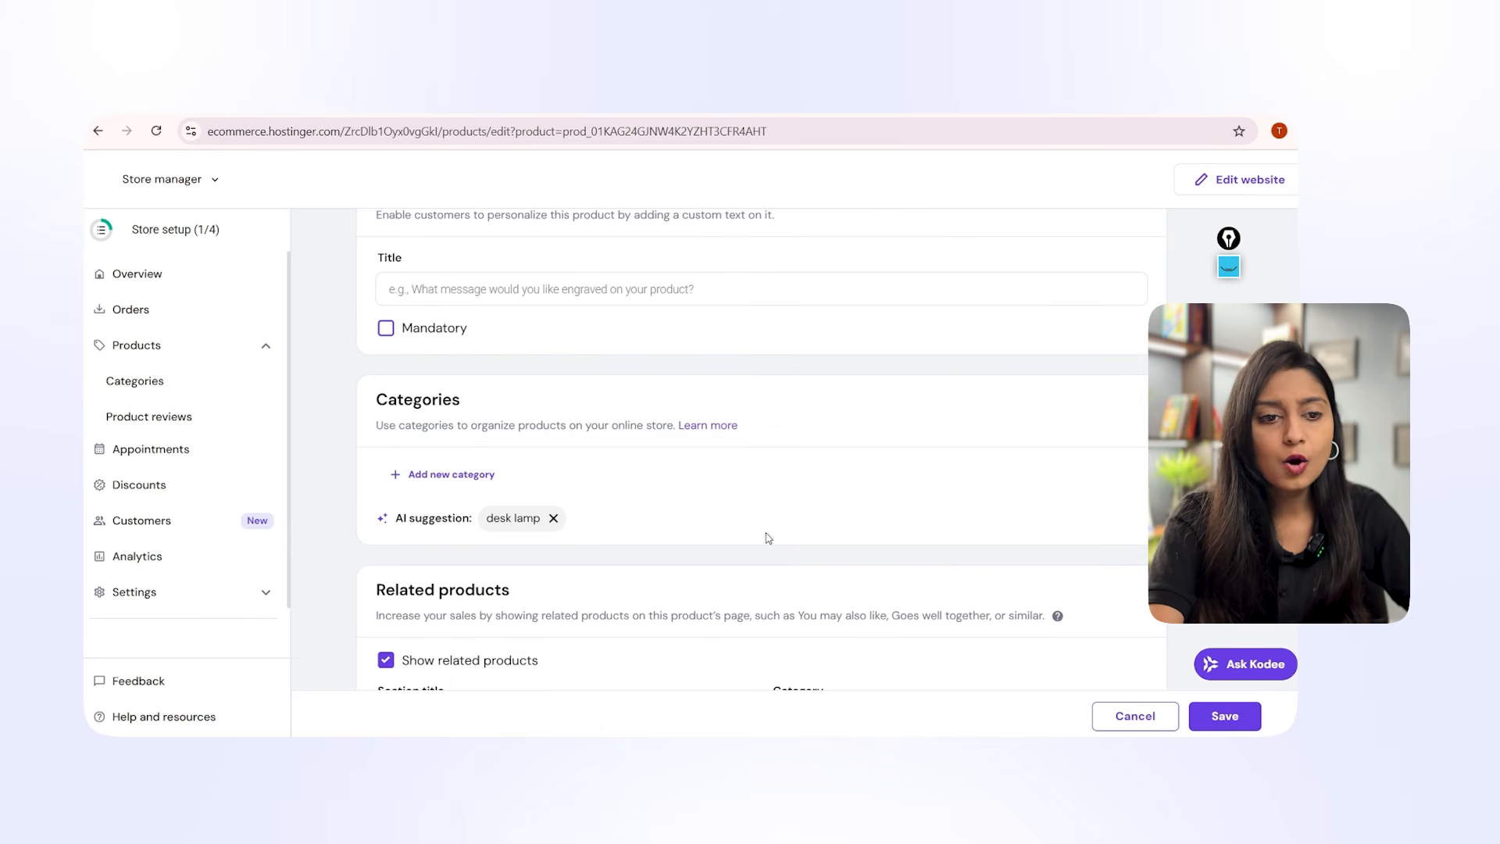
pyautogui.scroll(-2, 766, 538)
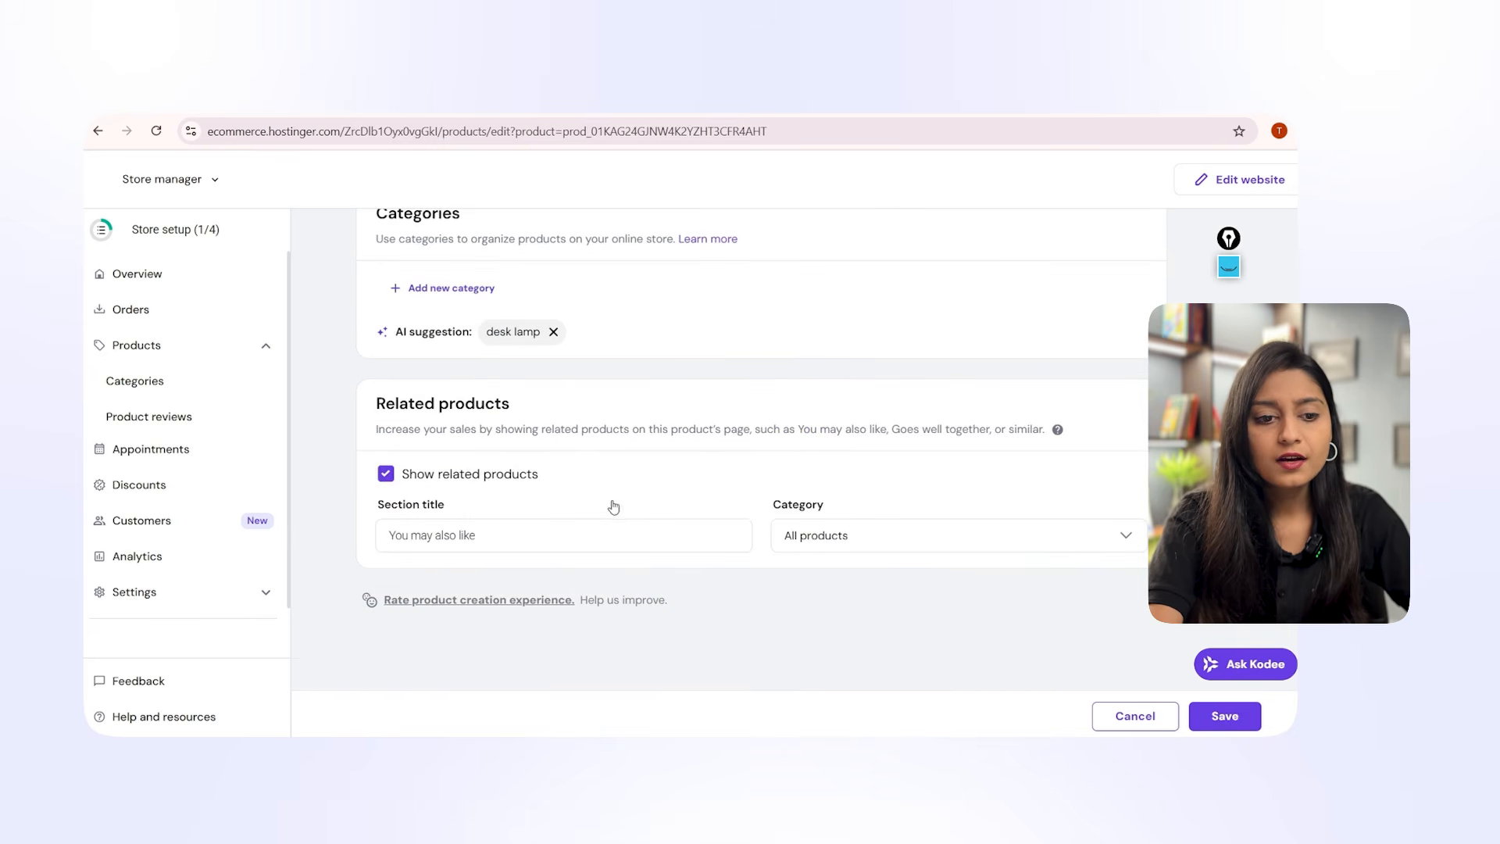
pyautogui.click(1243, 727)
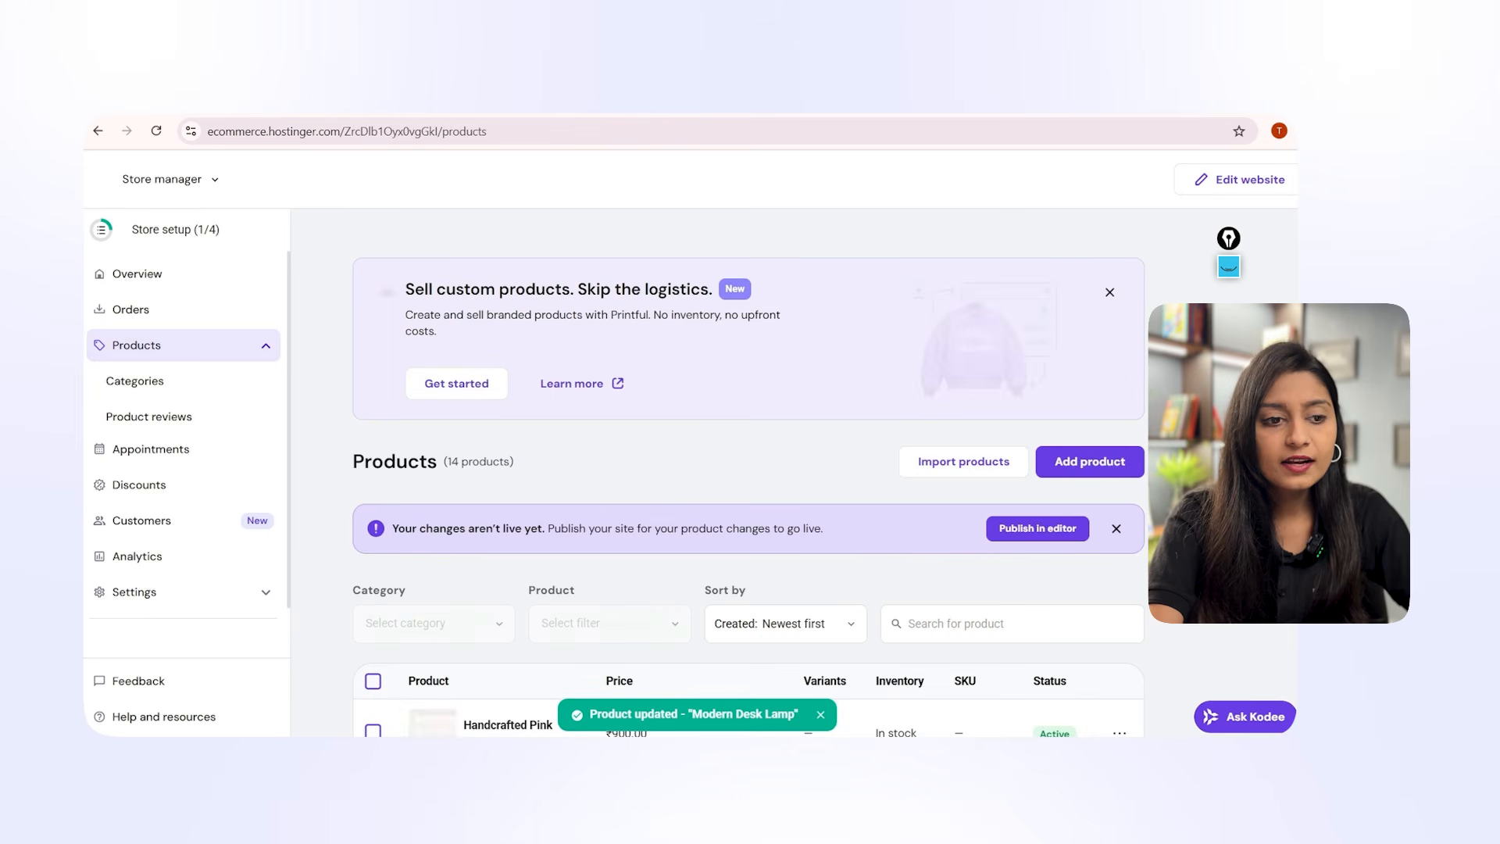
# Check the product list for the Modern Desk Lamp's updated pricing.
pyautogui.scroll(-3, 998, 598)
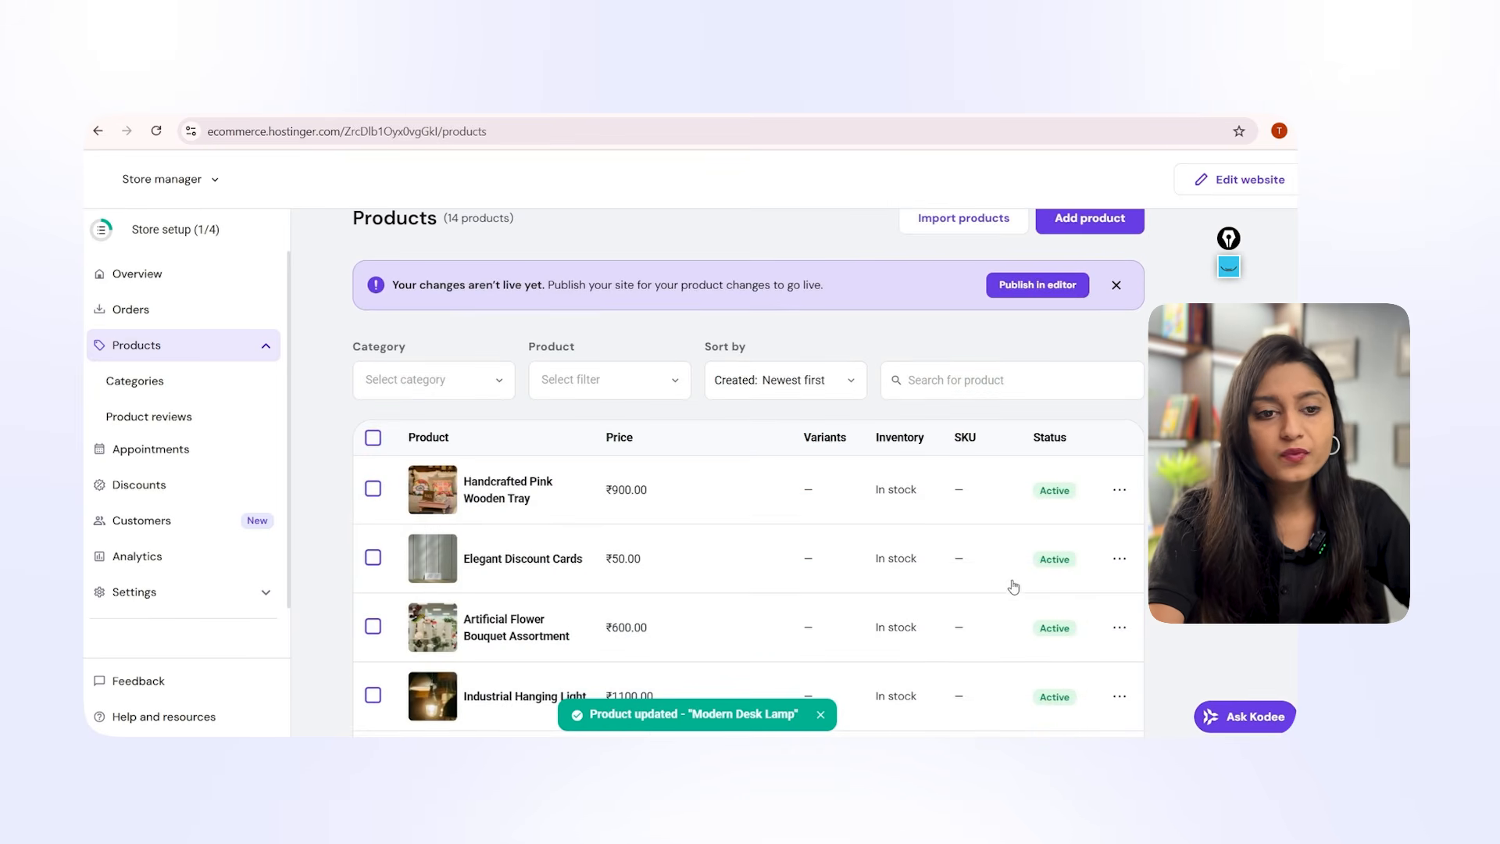
pyautogui.scroll(-8, 840, 609)
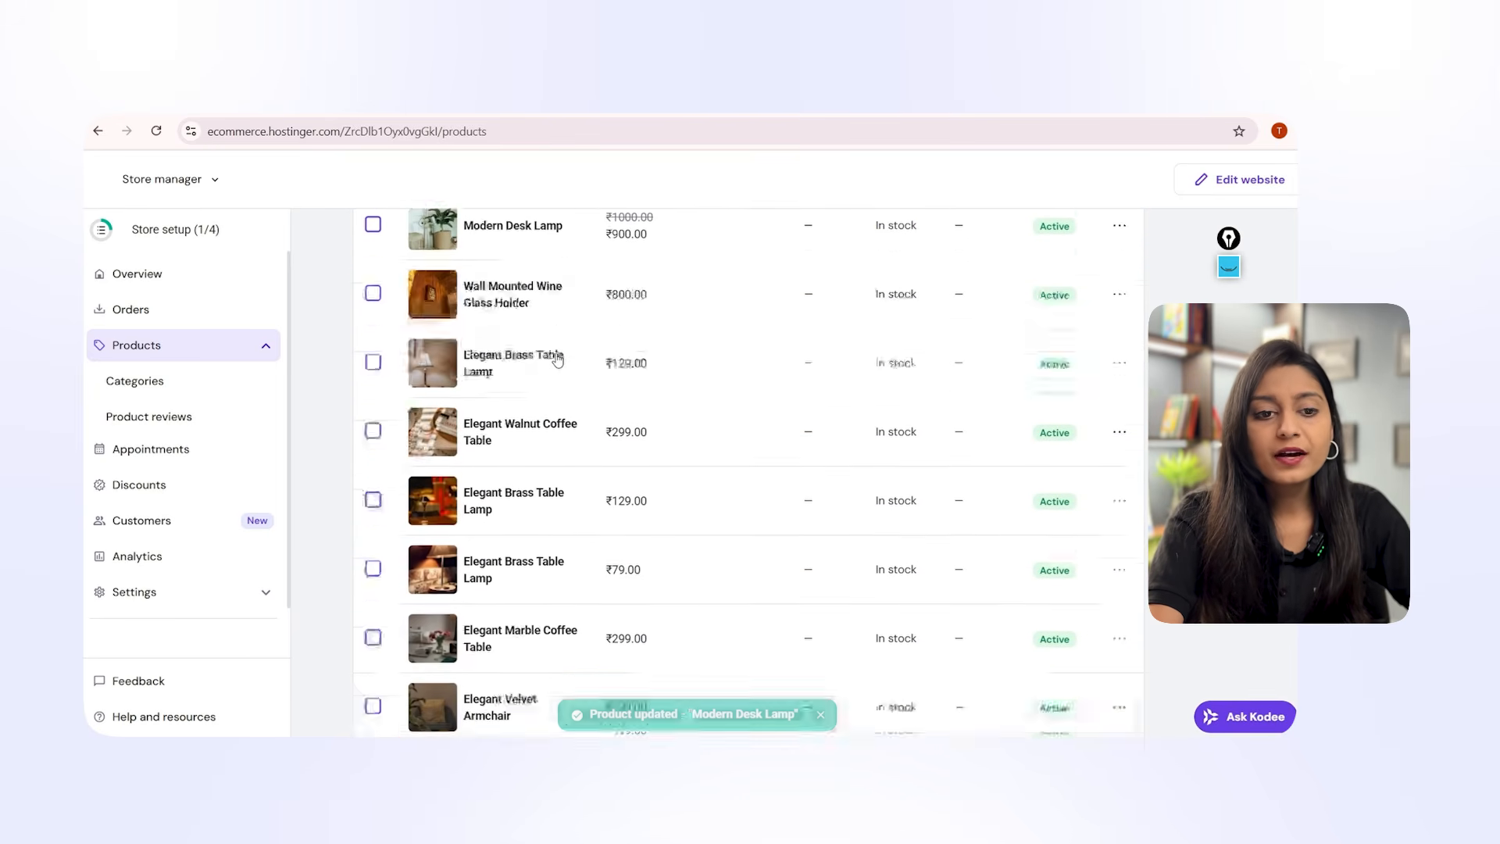
pyautogui.scroll(-4, 557, 360)
pyautogui.scroll(15, 653, 446)
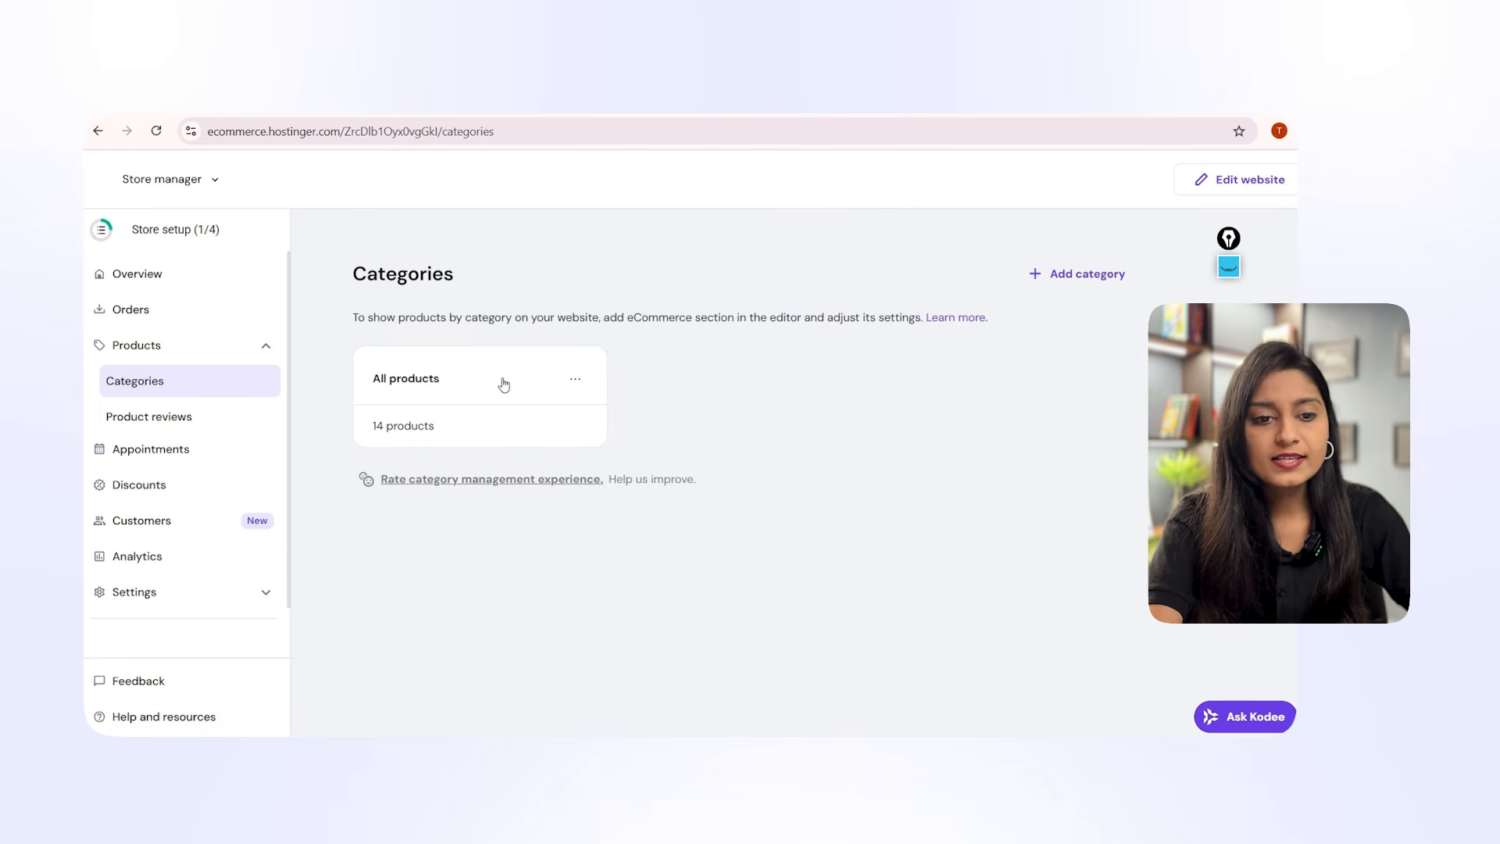
# Open the "All products" category for editing and look through the products it contains.
pyautogui.click(575, 380)
pyautogui.click(414, 387)
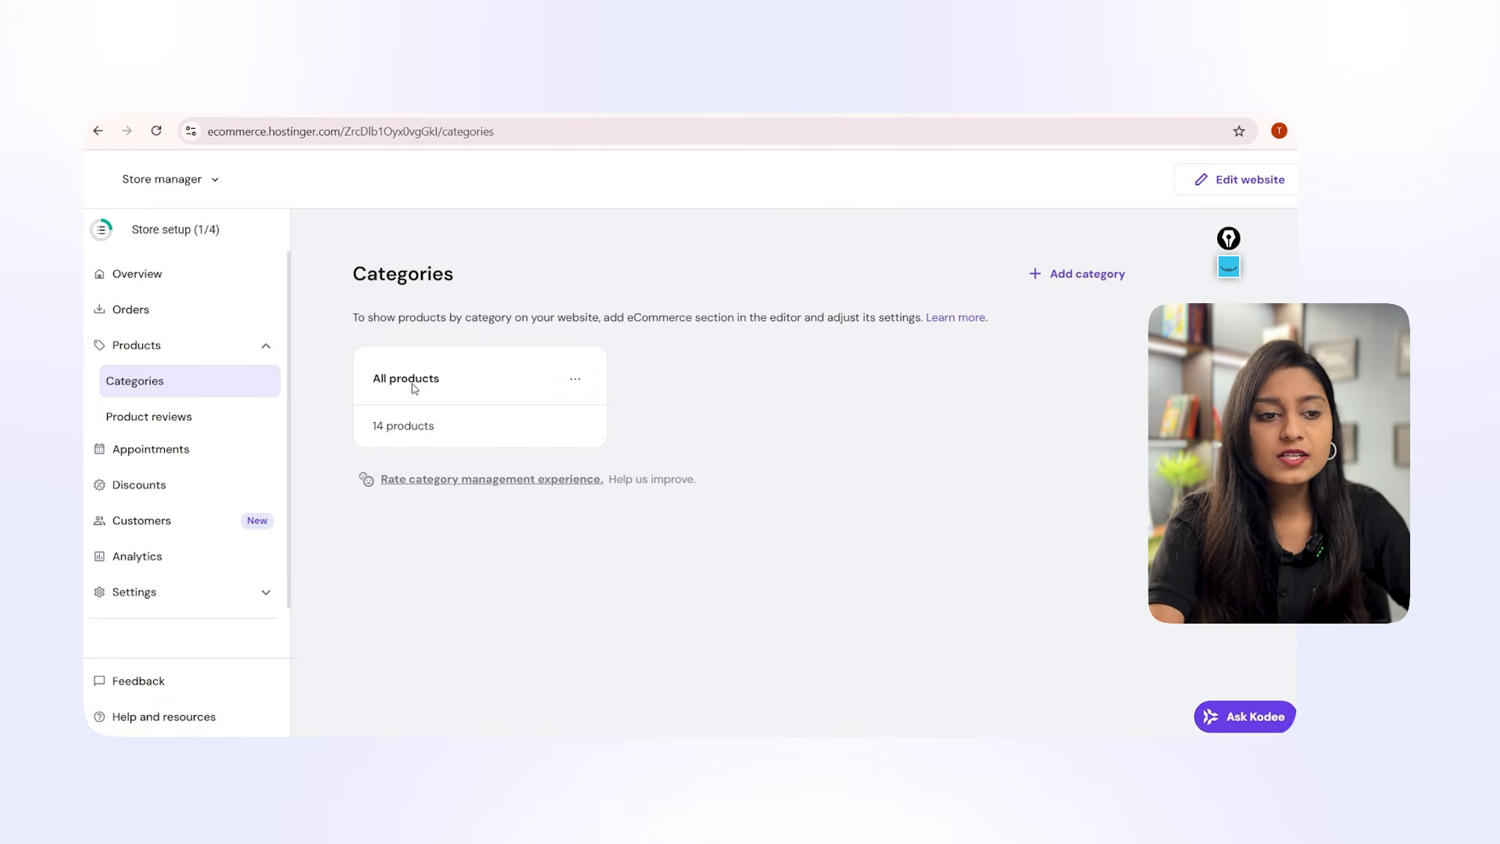
pyautogui.scroll(-3, 469, 586)
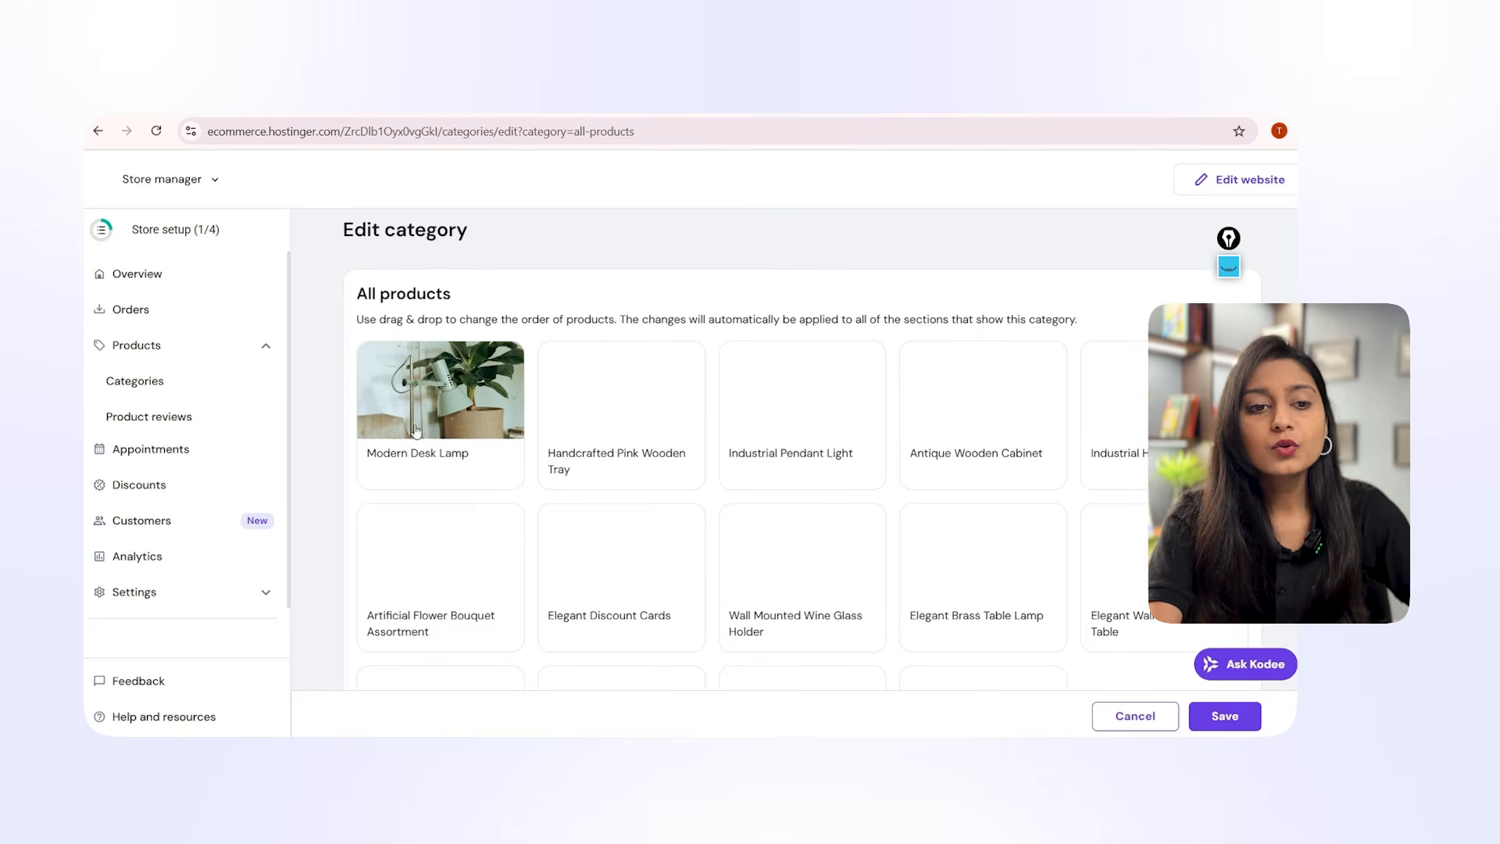
pyautogui.scroll(-2, 500, 616)
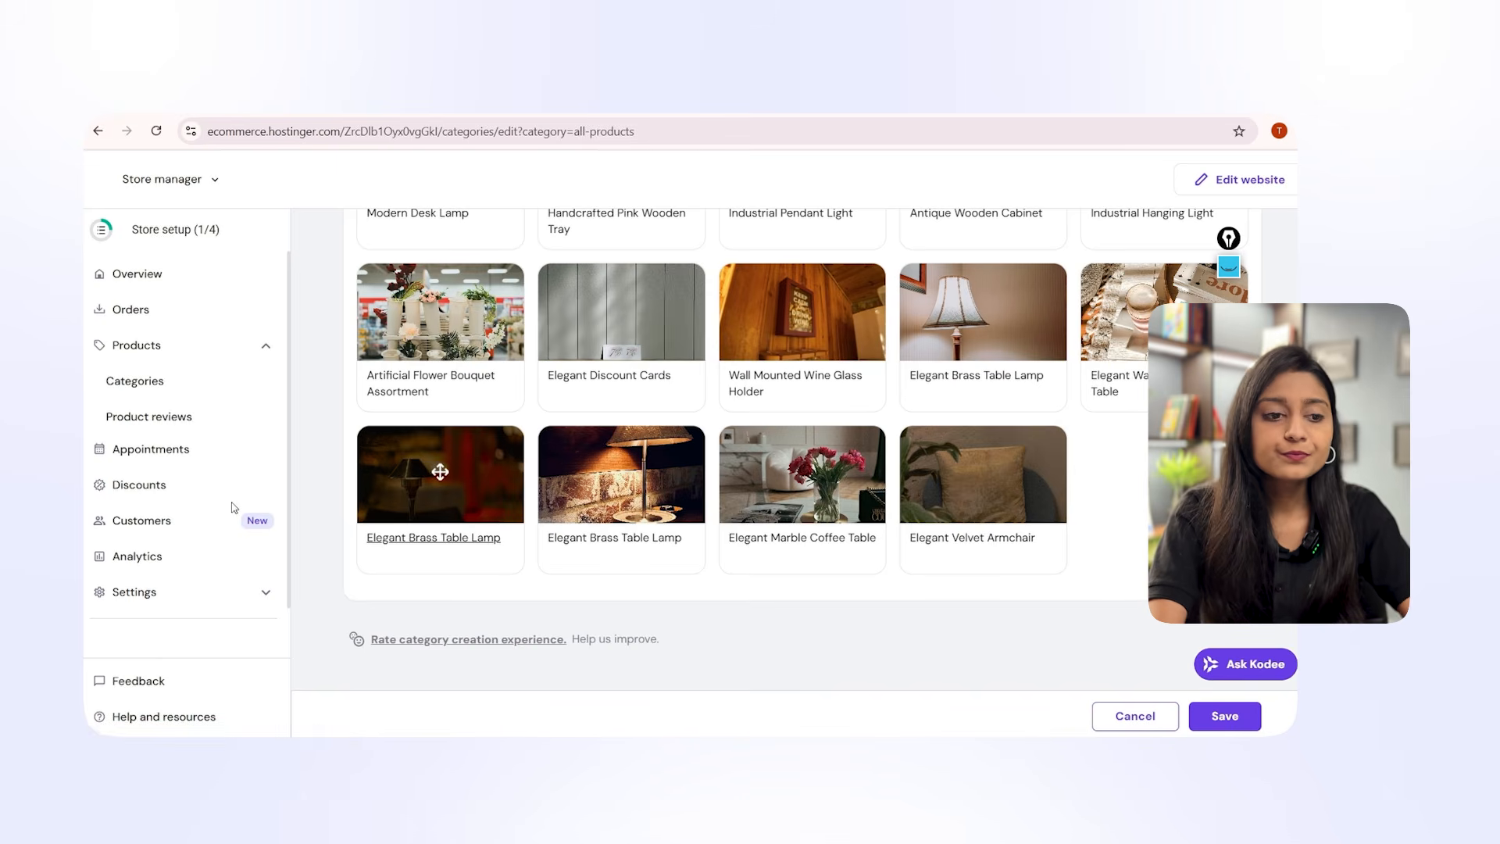
# View the store's Appointments page and its Customers page.
pyautogui.click(138, 448)
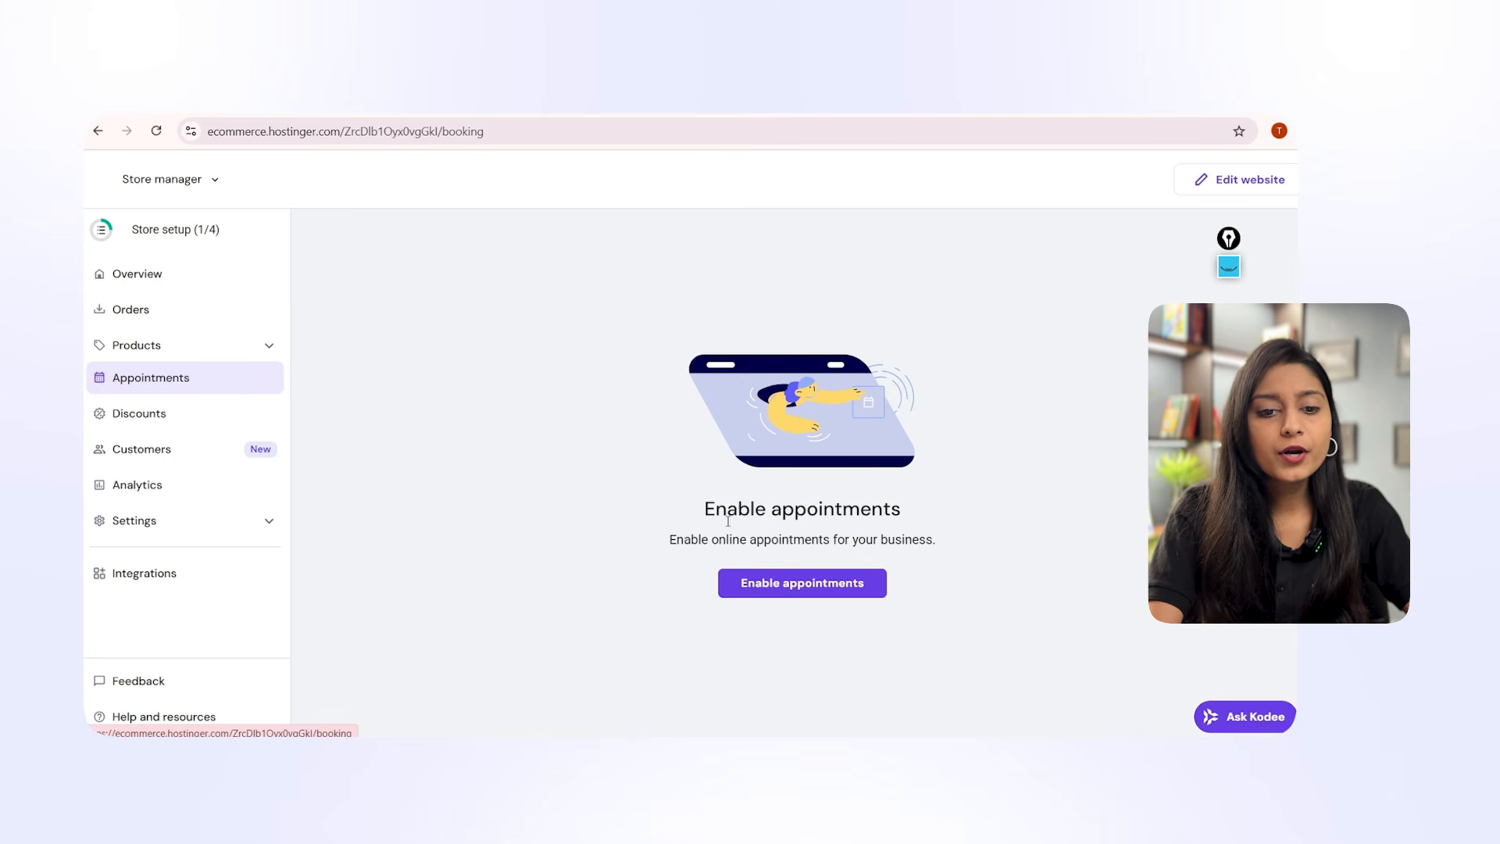
pyautogui.tripleClick(941, 536)
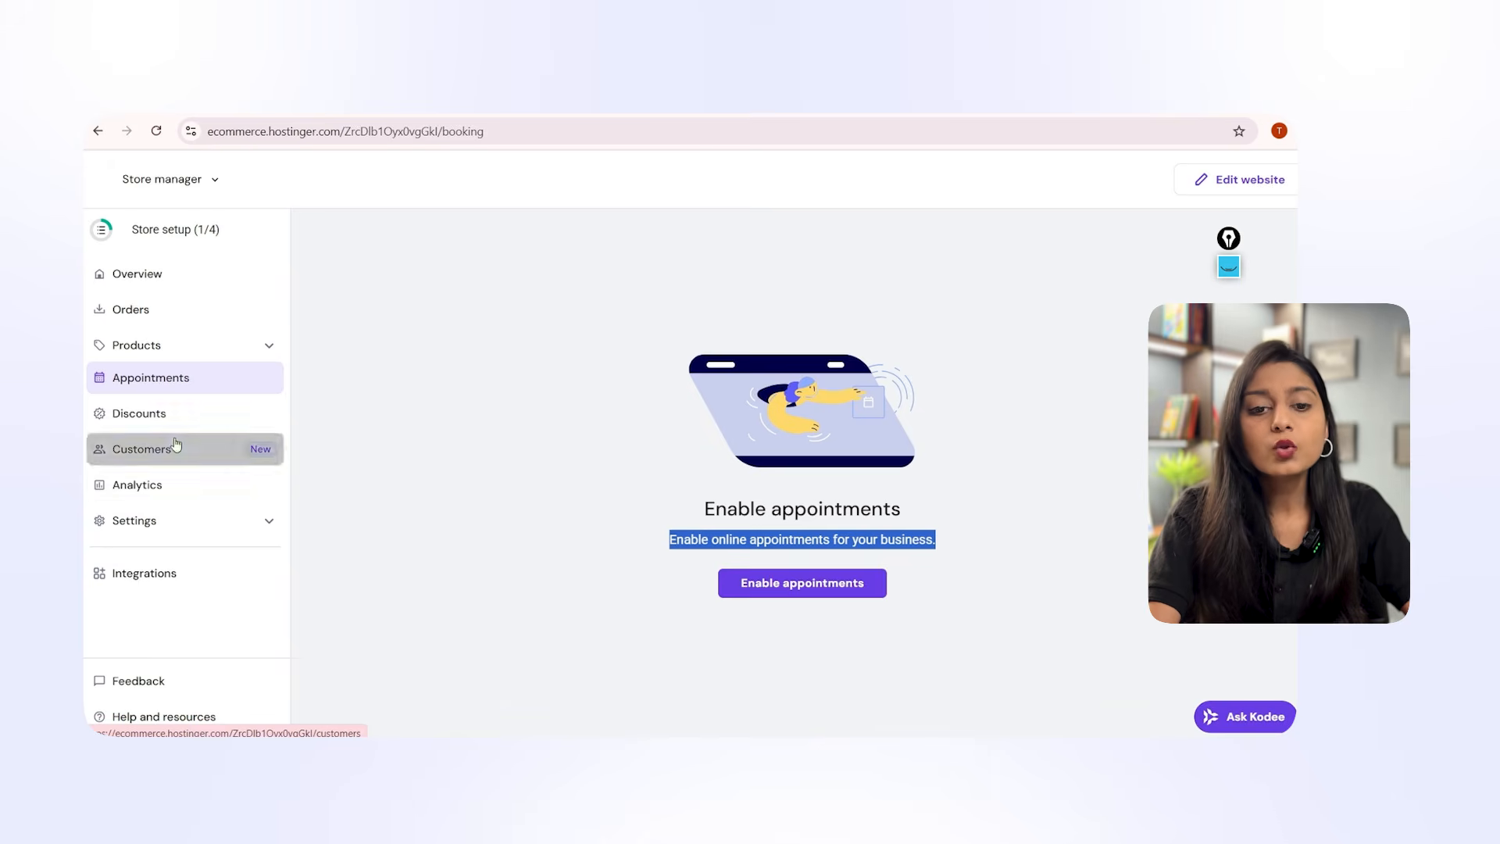
pyautogui.click(141, 449)
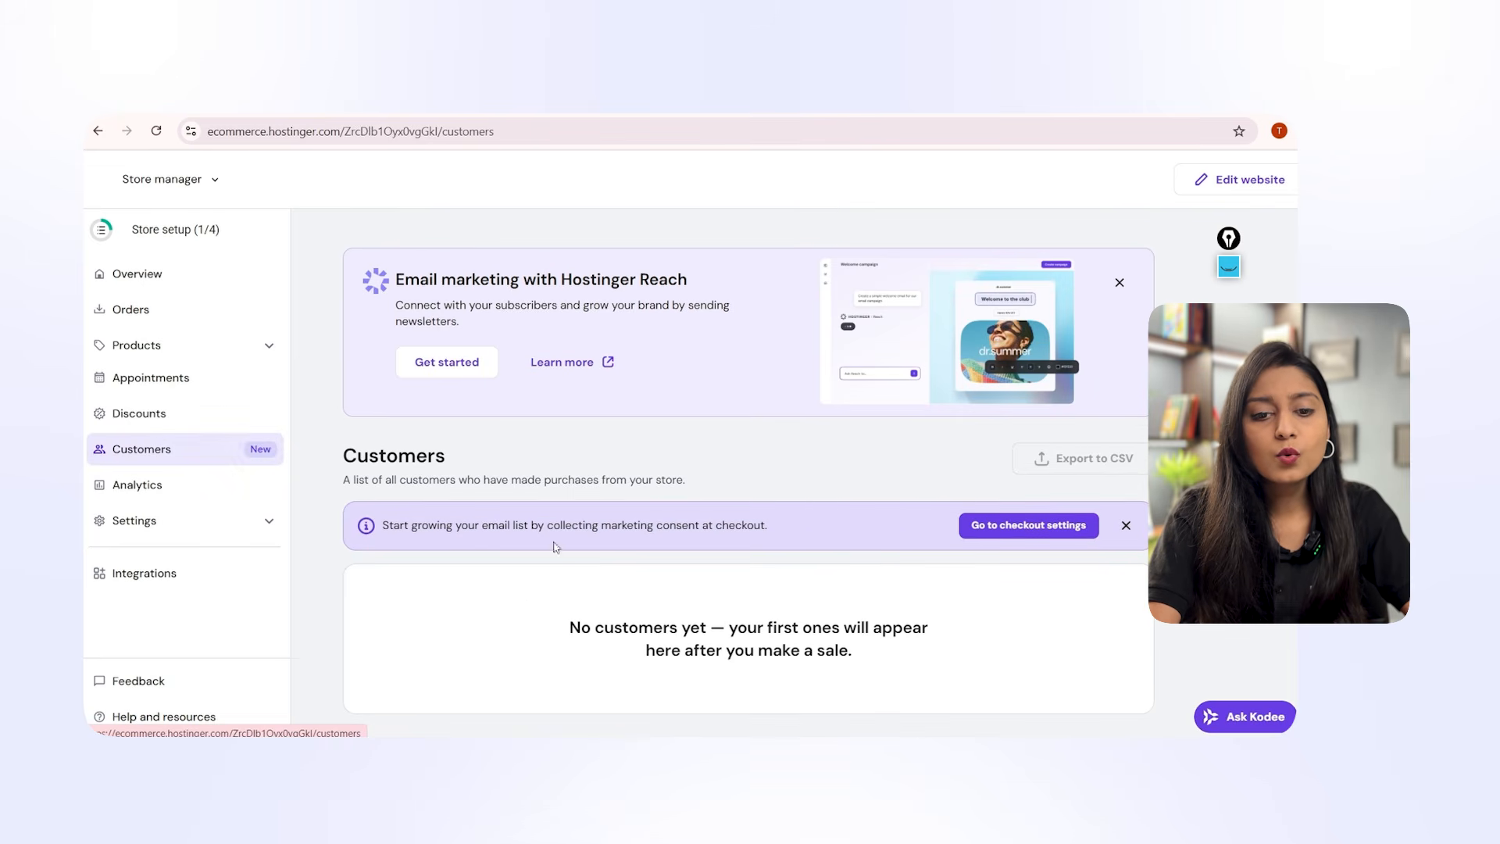
# Review the store analytics for sales, orders and average order value, and check the "Store setup" checklist.
pyautogui.click(127, 488)
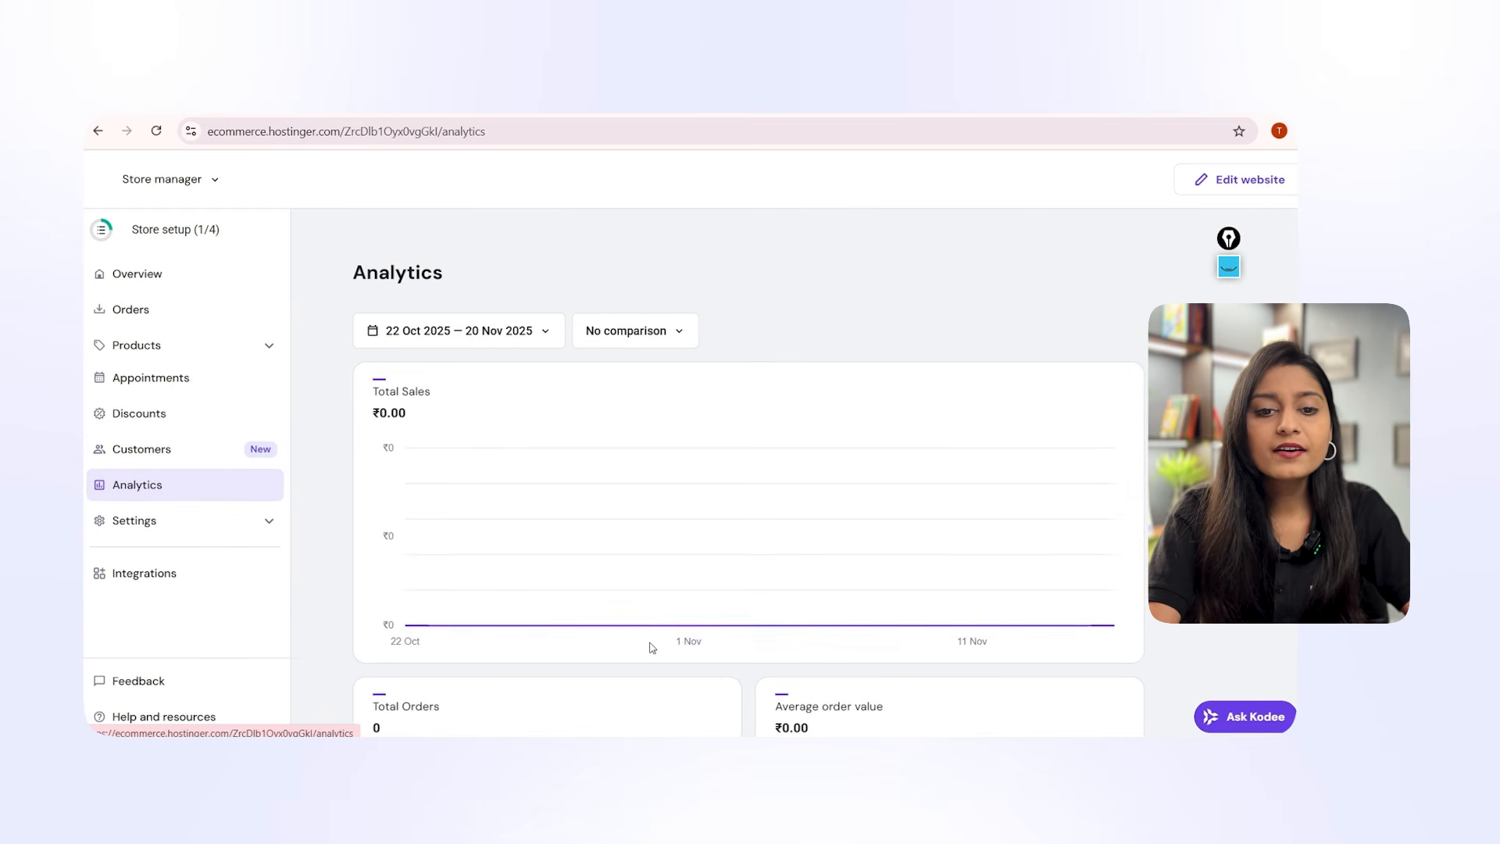
pyautogui.scroll(-3, 672, 556)
pyautogui.scroll(-2, 602, 532)
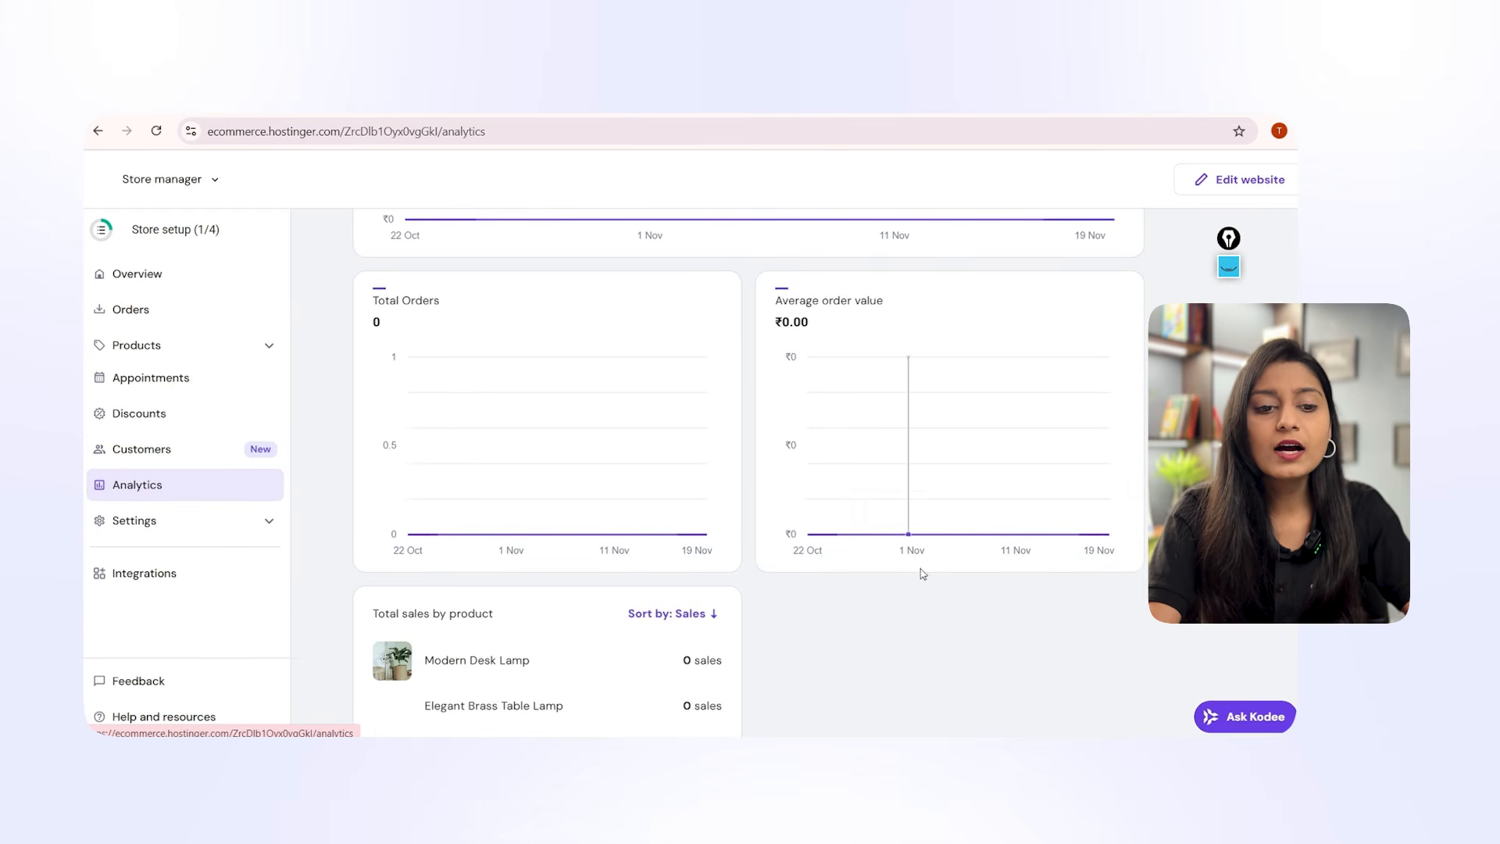
pyautogui.scroll(3, 837, 481)
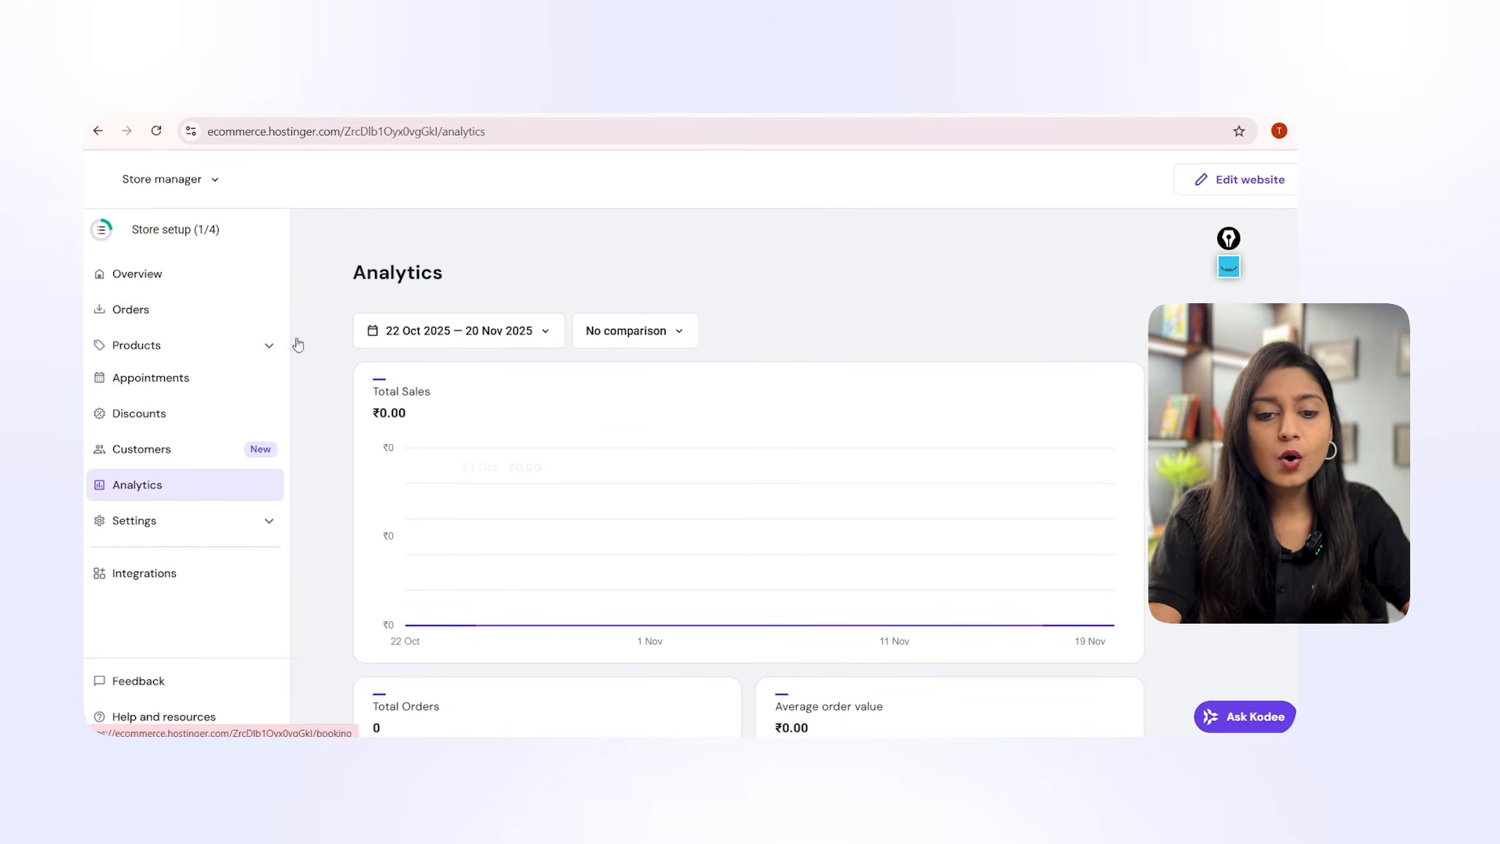
pyautogui.click(158, 229)
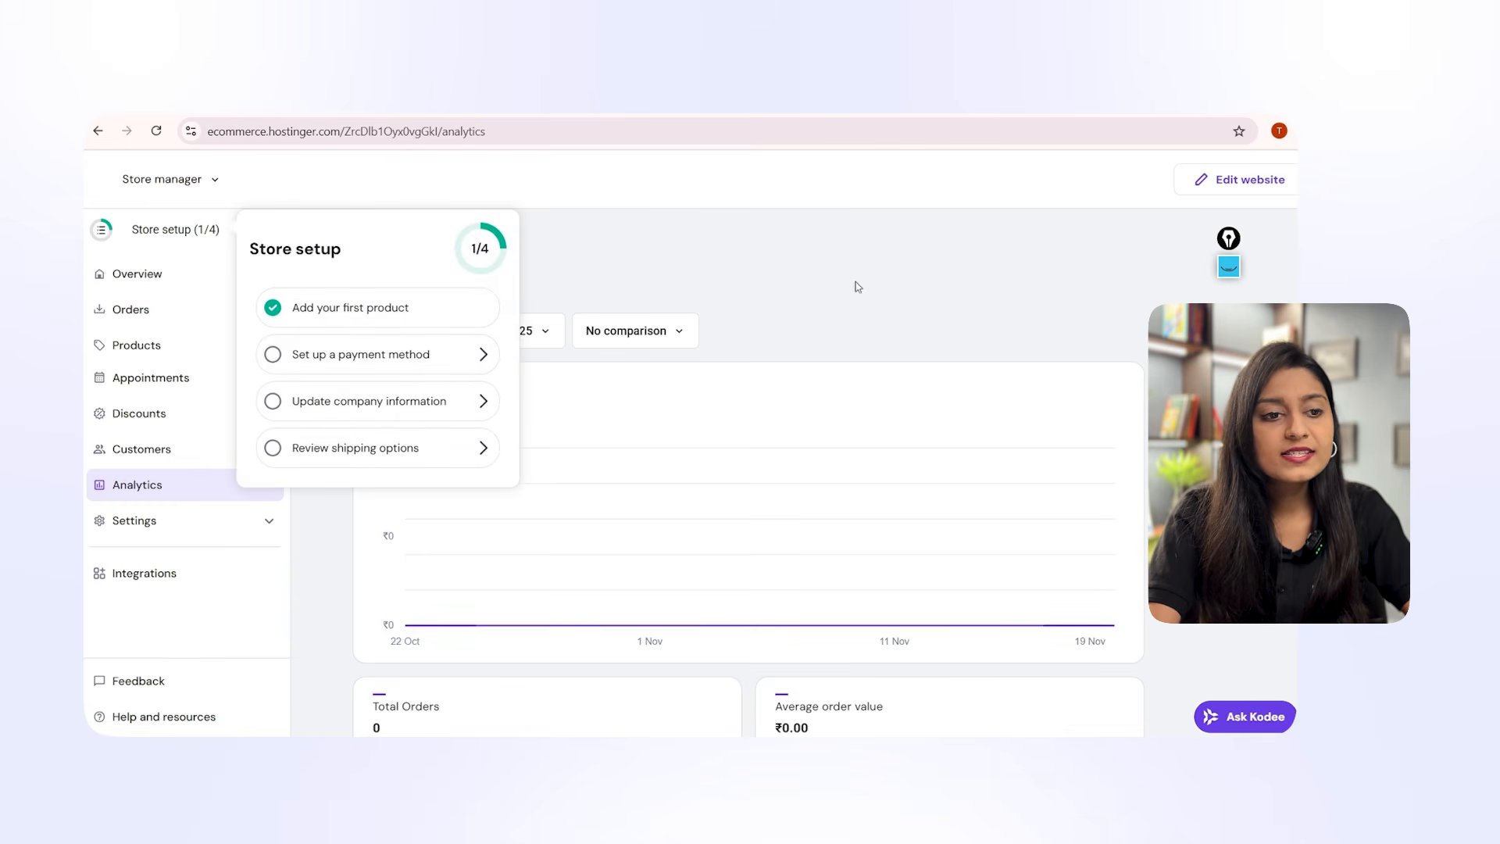
pyautogui.click(975, 244)
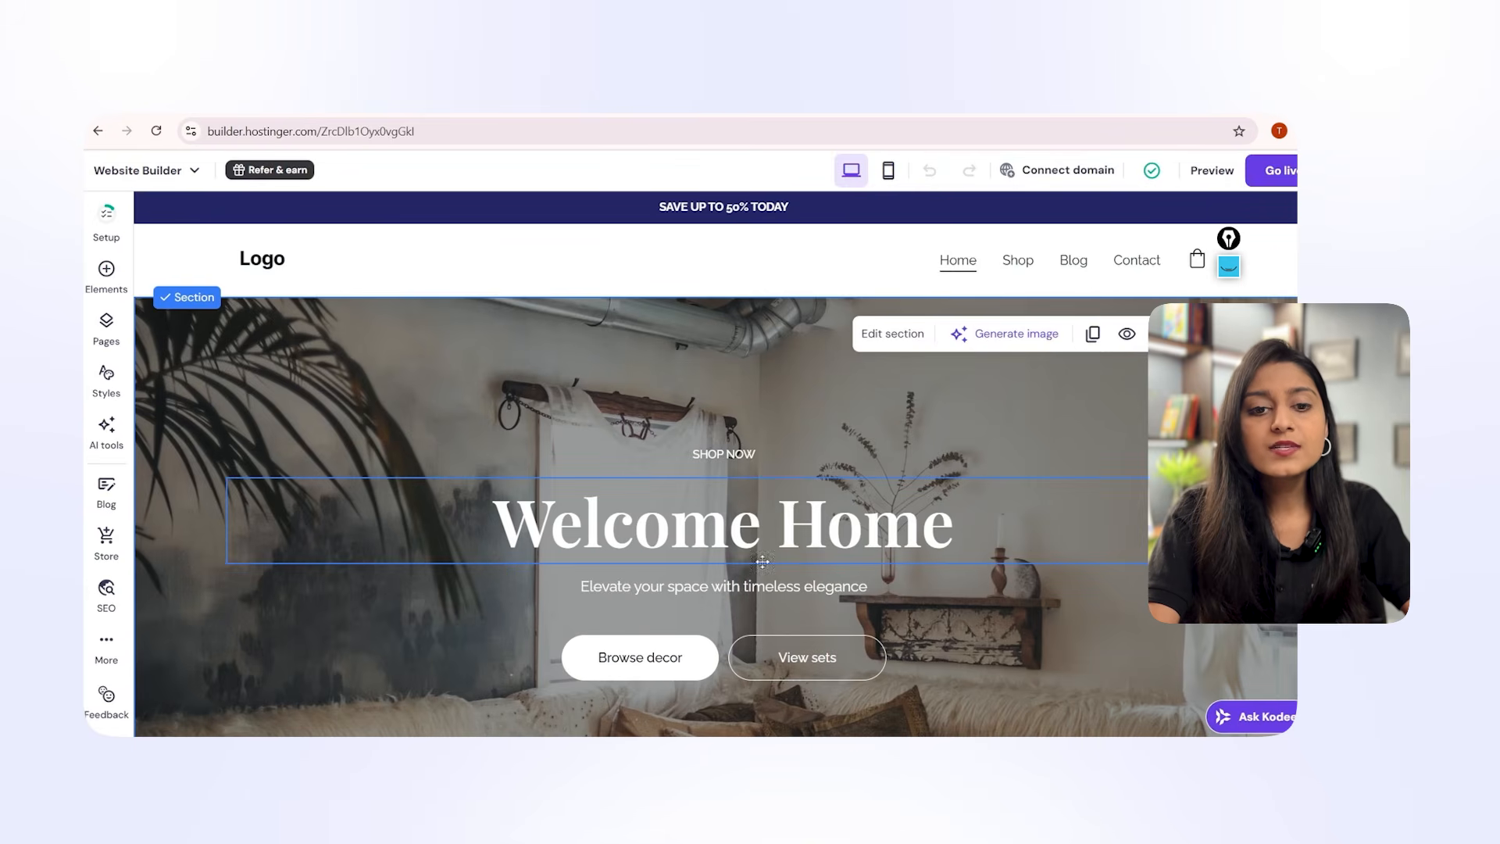
# Open the AI image generator for the homepage hero section, view its example descriptions, and close it.
pyautogui.click(1009, 338)
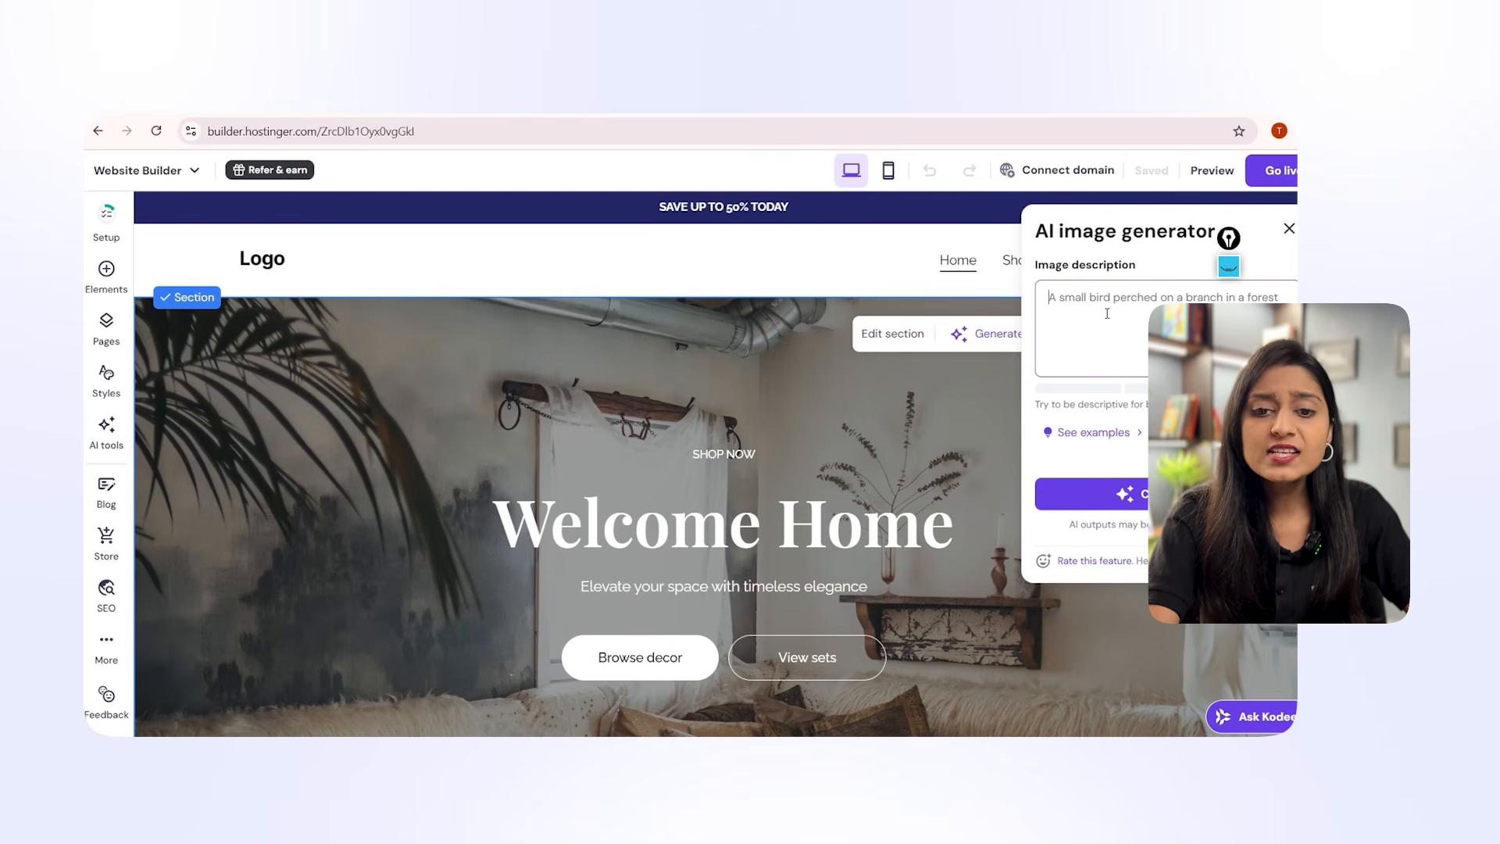
pyautogui.click(1081, 431)
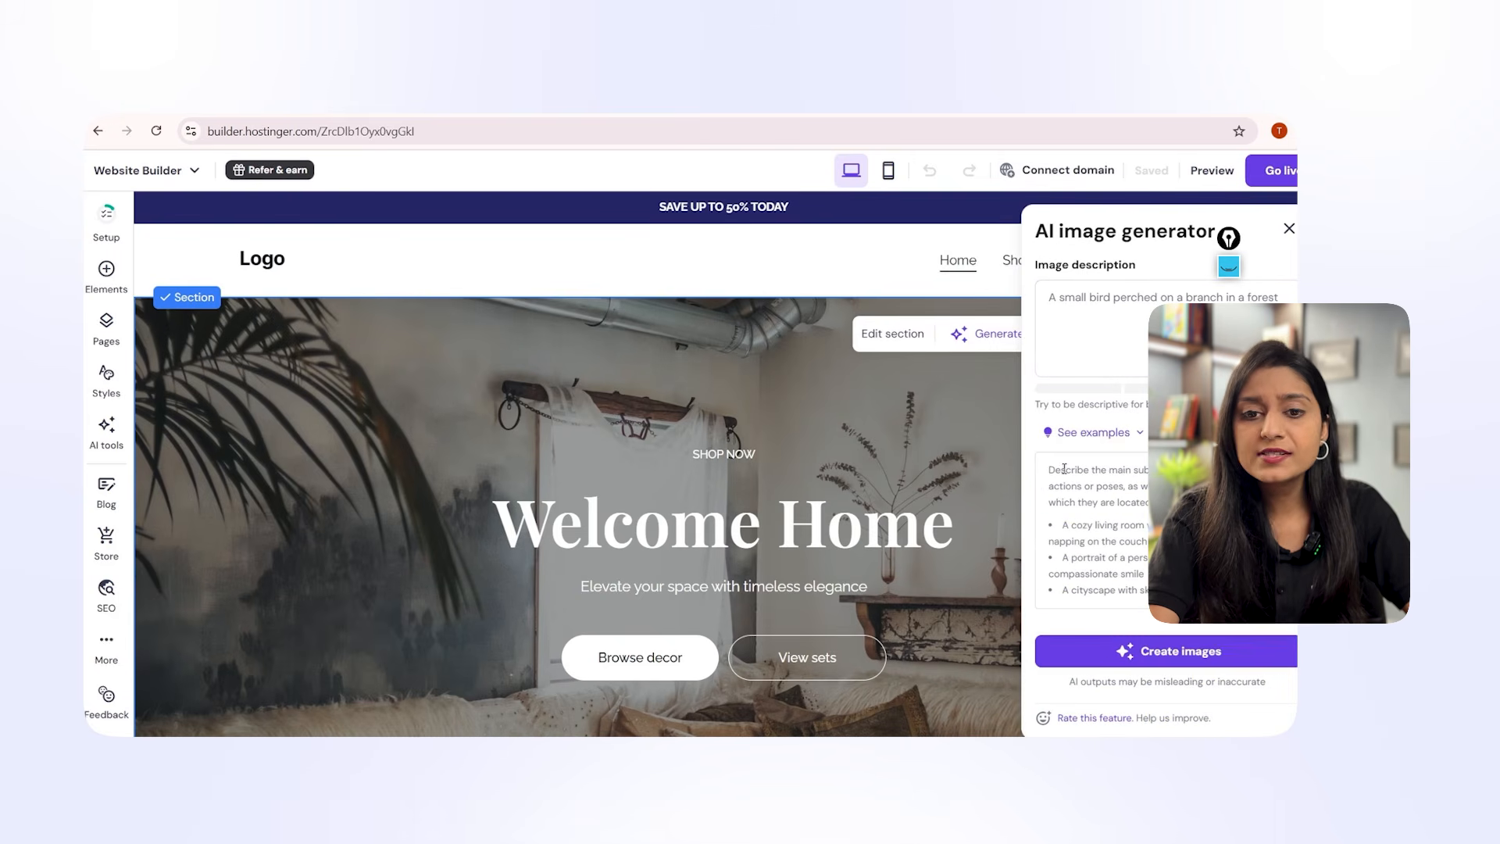
pyautogui.click(1092, 432)
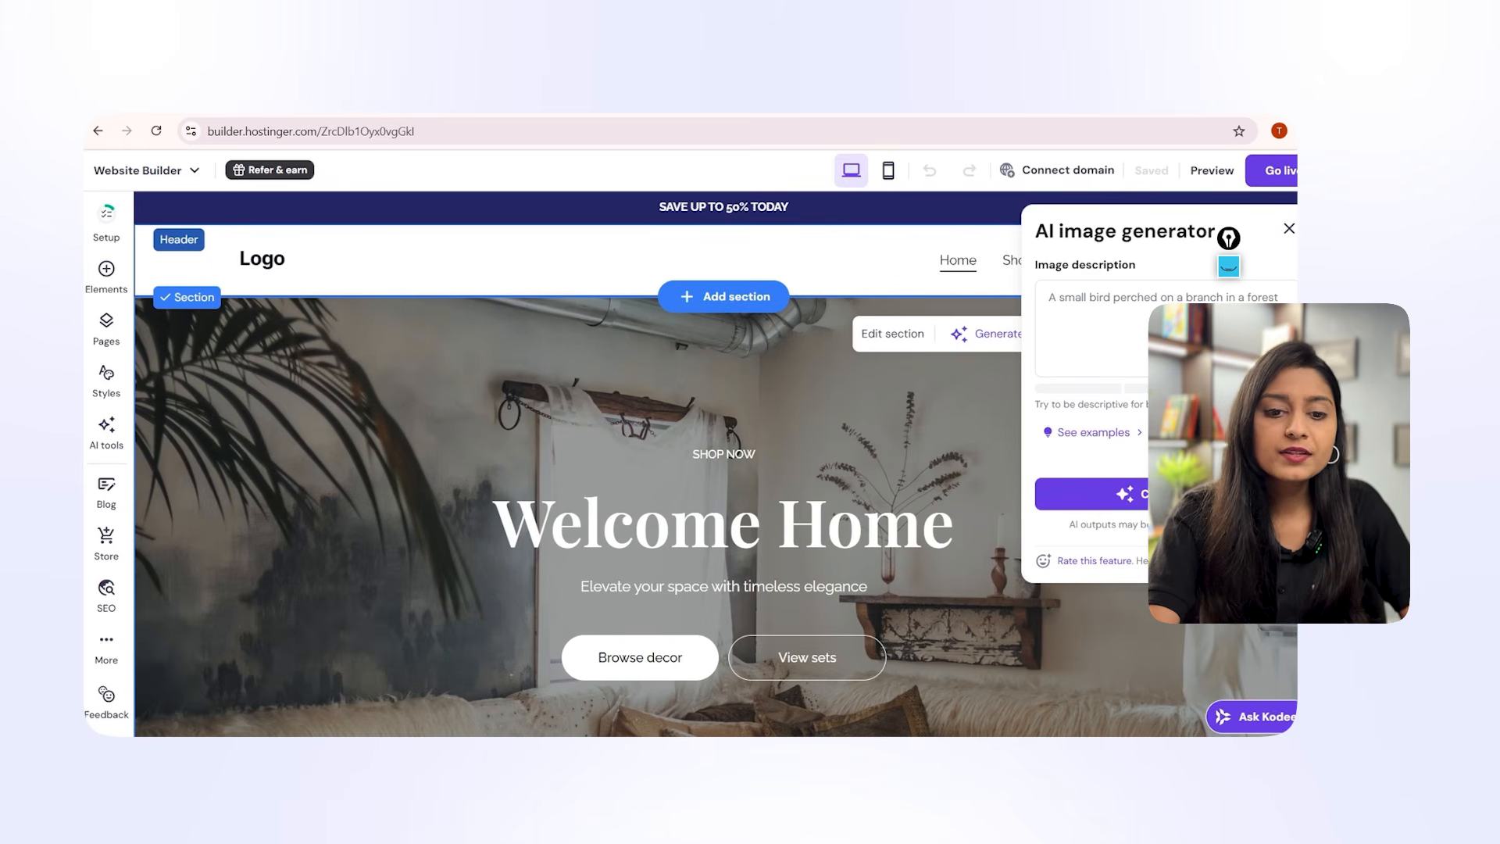
pyautogui.click(1281, 228)
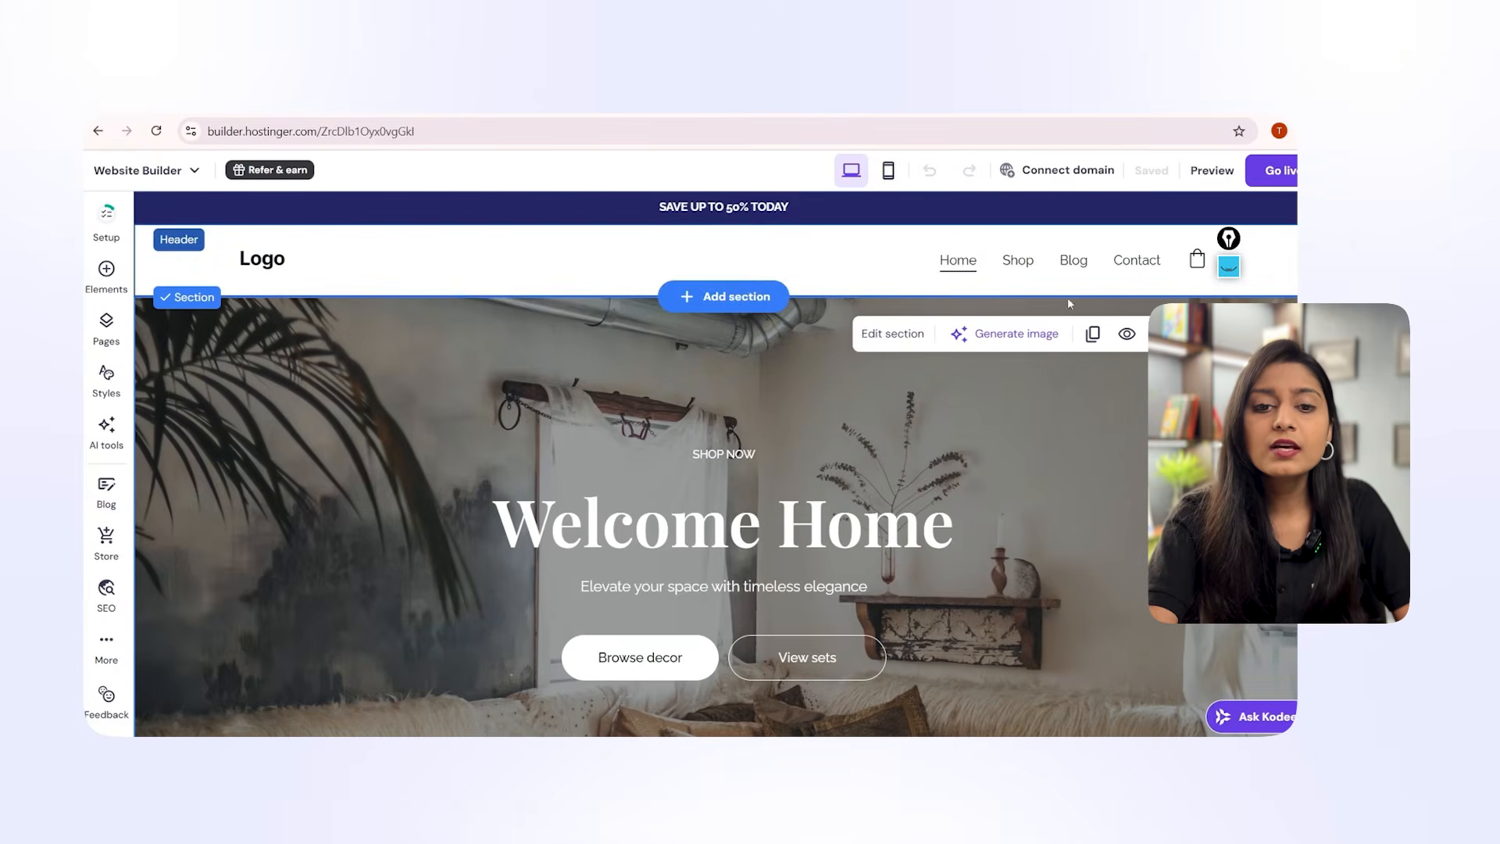
# Move the "Welcome Home" heading and the "SHOP NOW" text slightly higher in the homepage hero section.
pyautogui.moveTo(680, 547); pyautogui.dragTo(699, 516)
pyautogui.moveTo(725, 454); pyautogui.dragTo(722, 435)
pyautogui.scroll(-1, 787, 575)
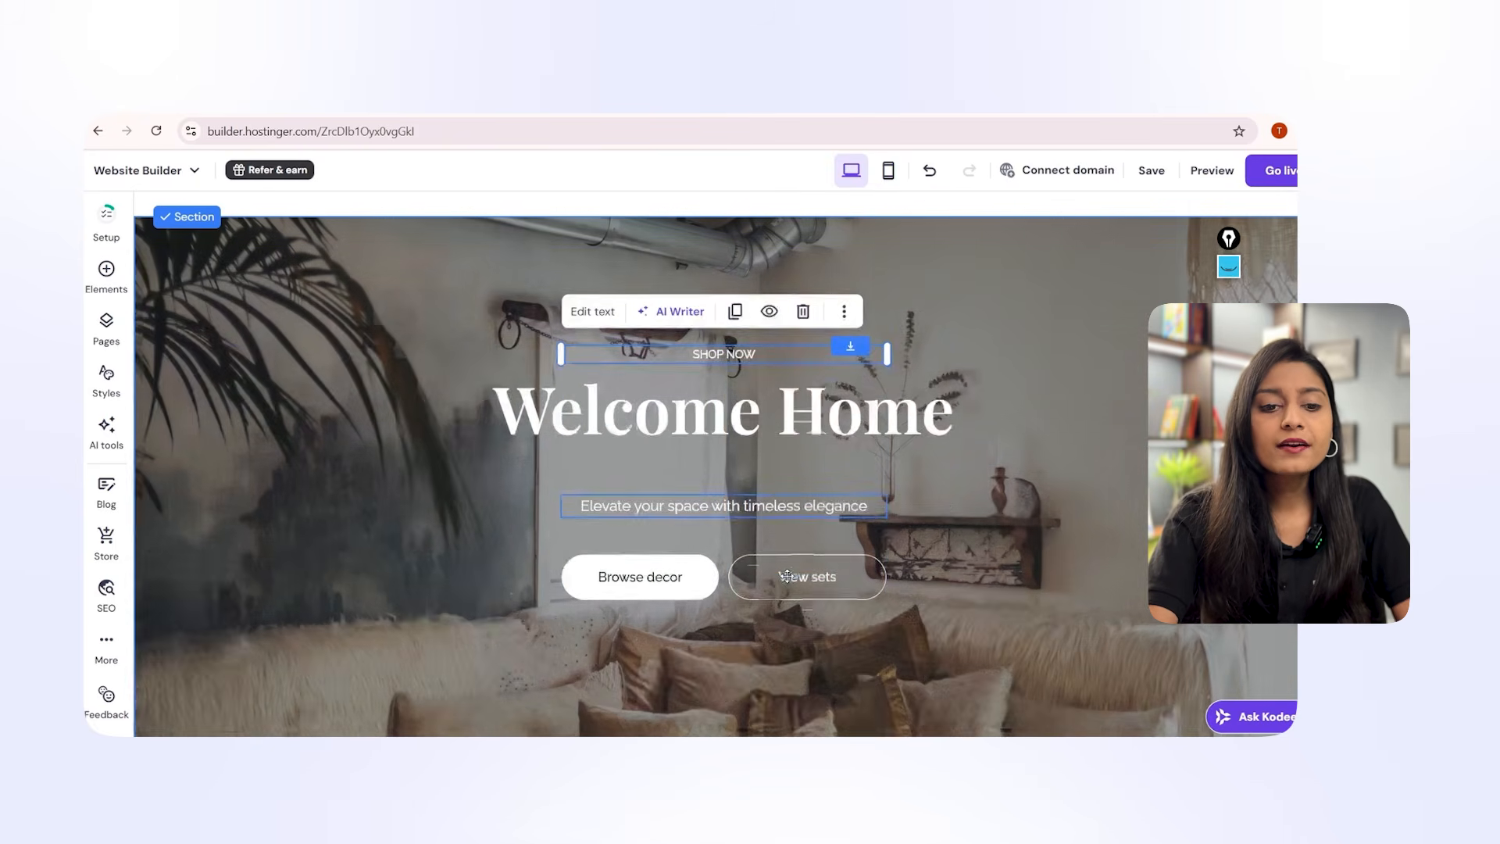
# Set the text color of the hero section's "Browse decor" button to red (#ff2727).
pyautogui.click(649, 588)
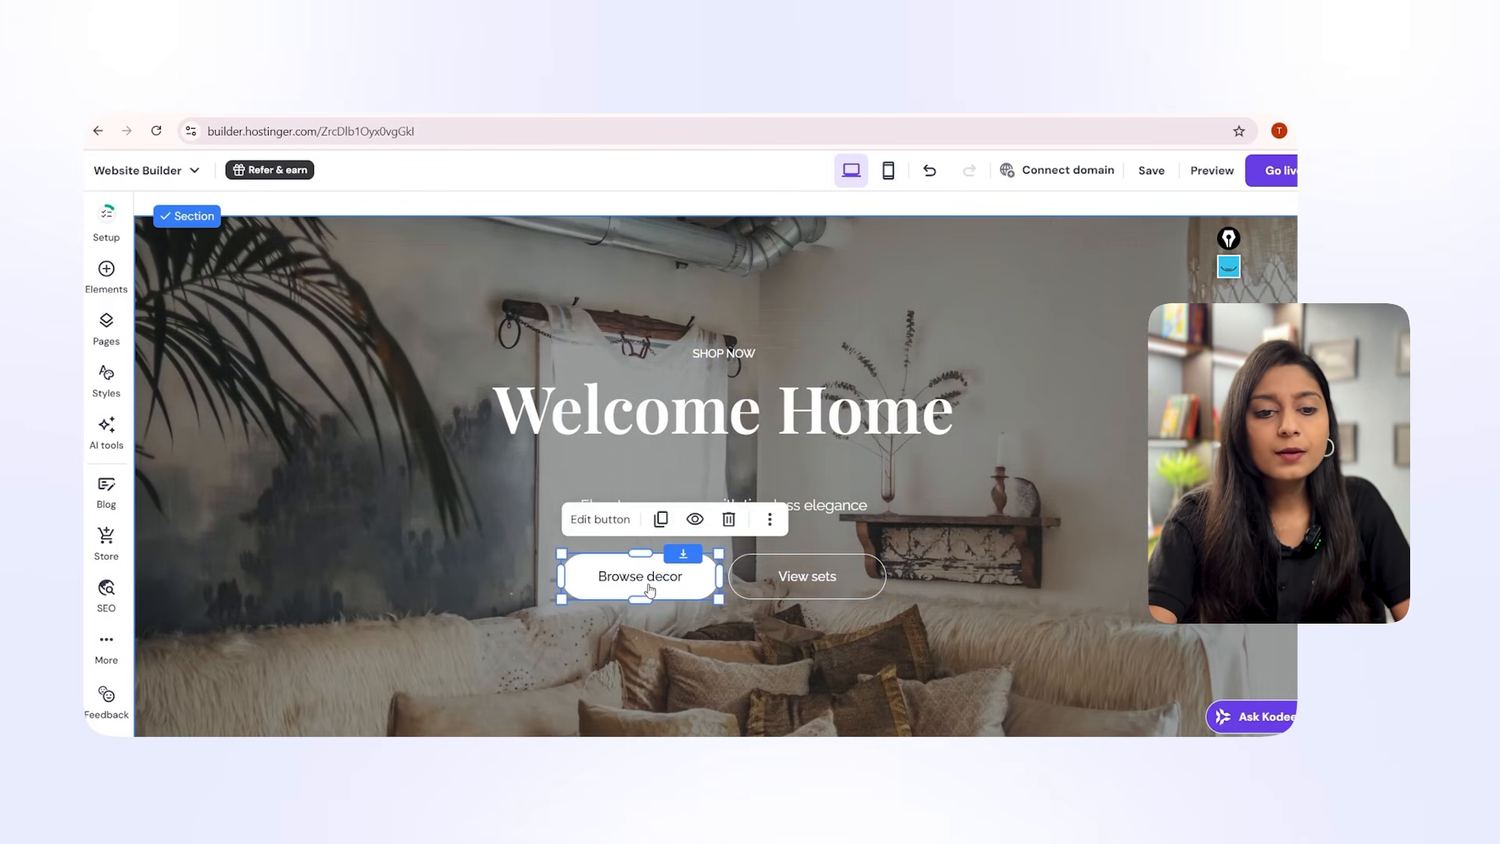
pyautogui.click(601, 519)
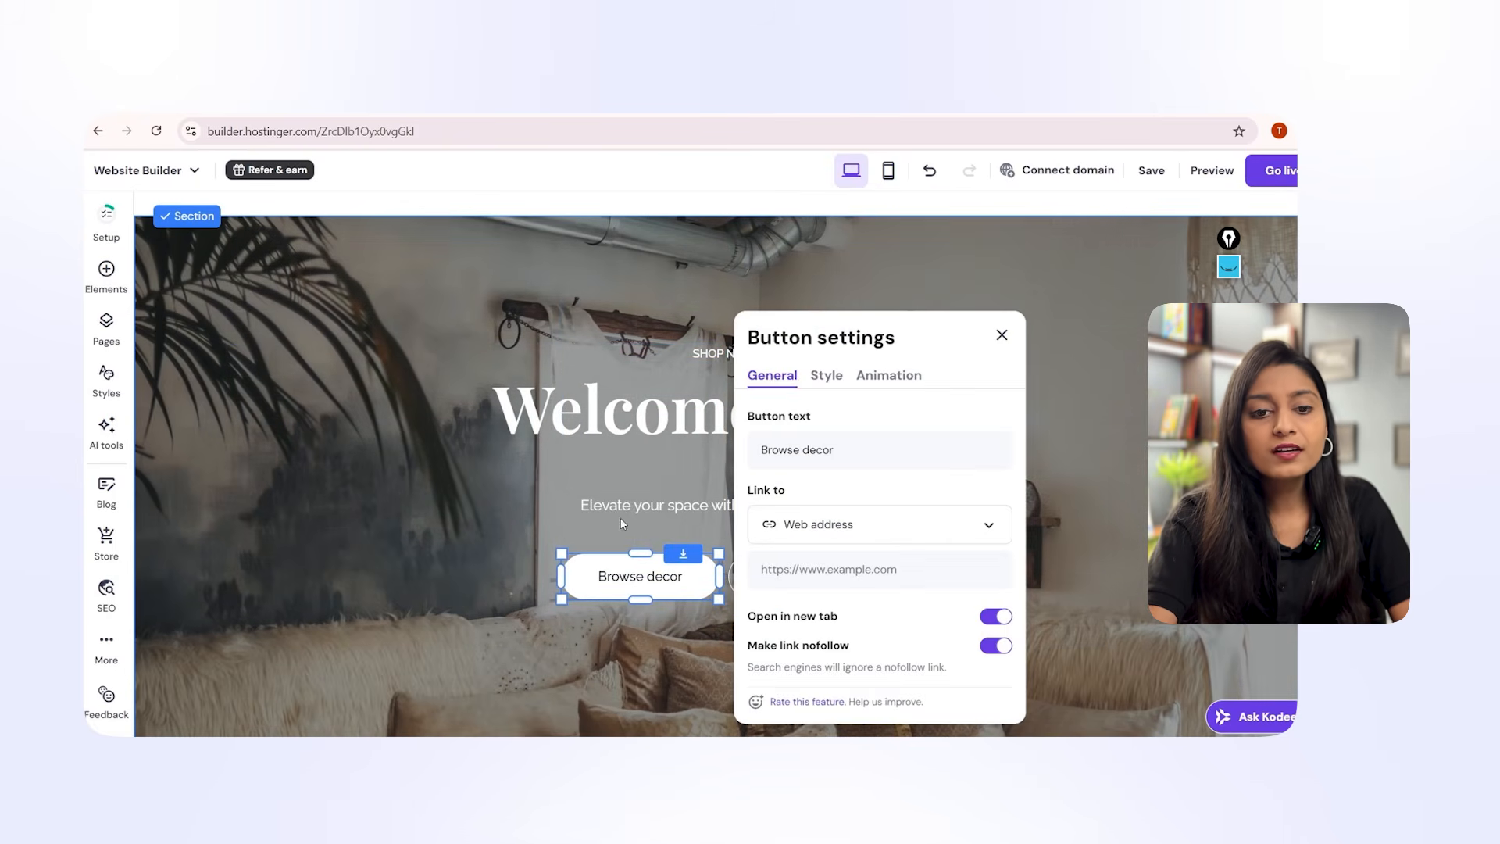
pyautogui.click(820, 378)
pyautogui.click(1002, 503)
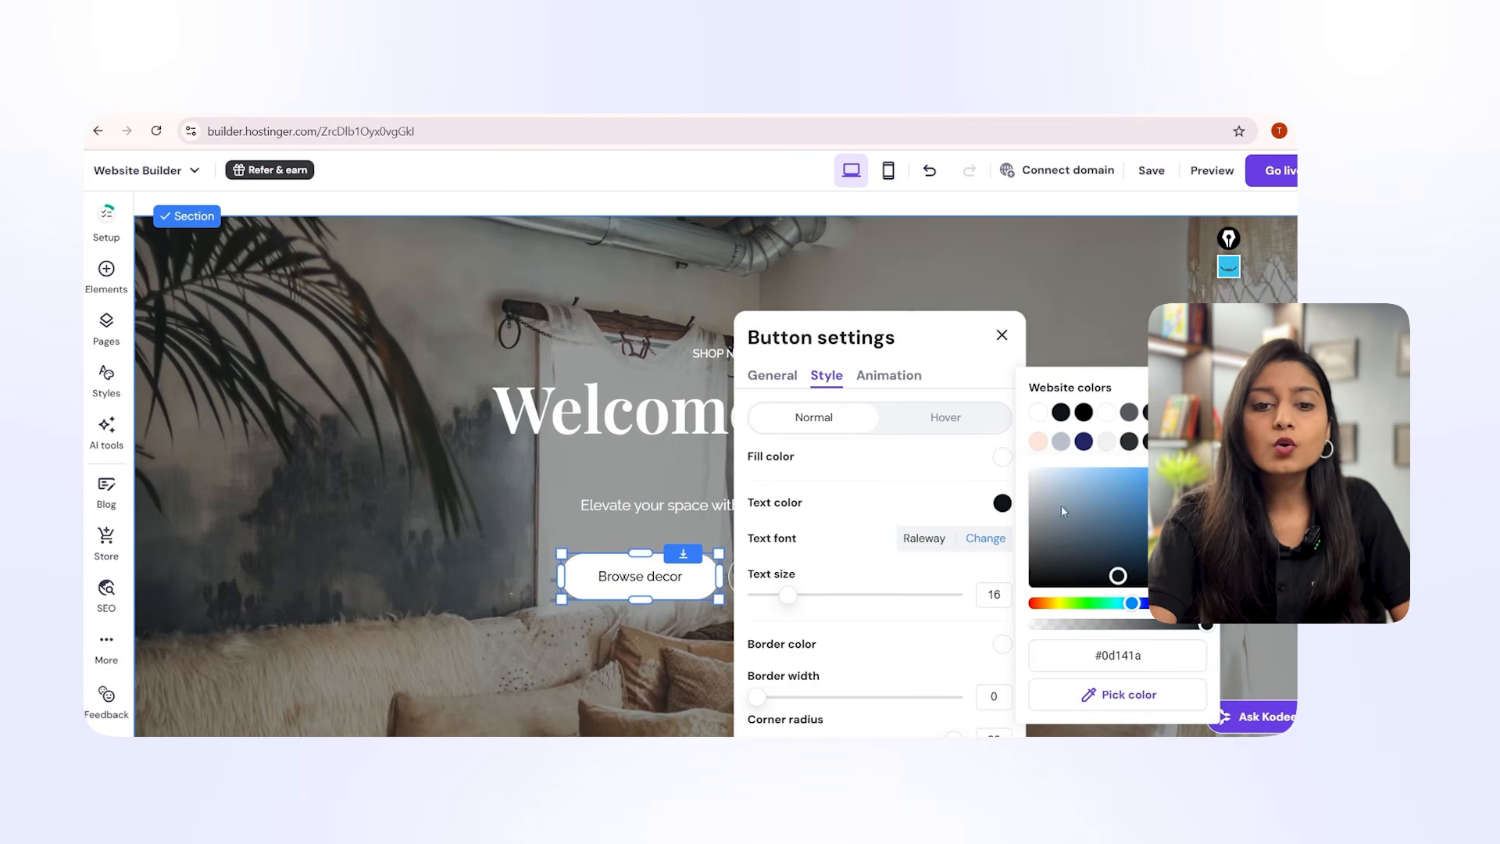
pyautogui.scroll(-1, 1114, 572)
pyautogui.moveTo(1118, 495); pyautogui.dragTo(1176, 391)
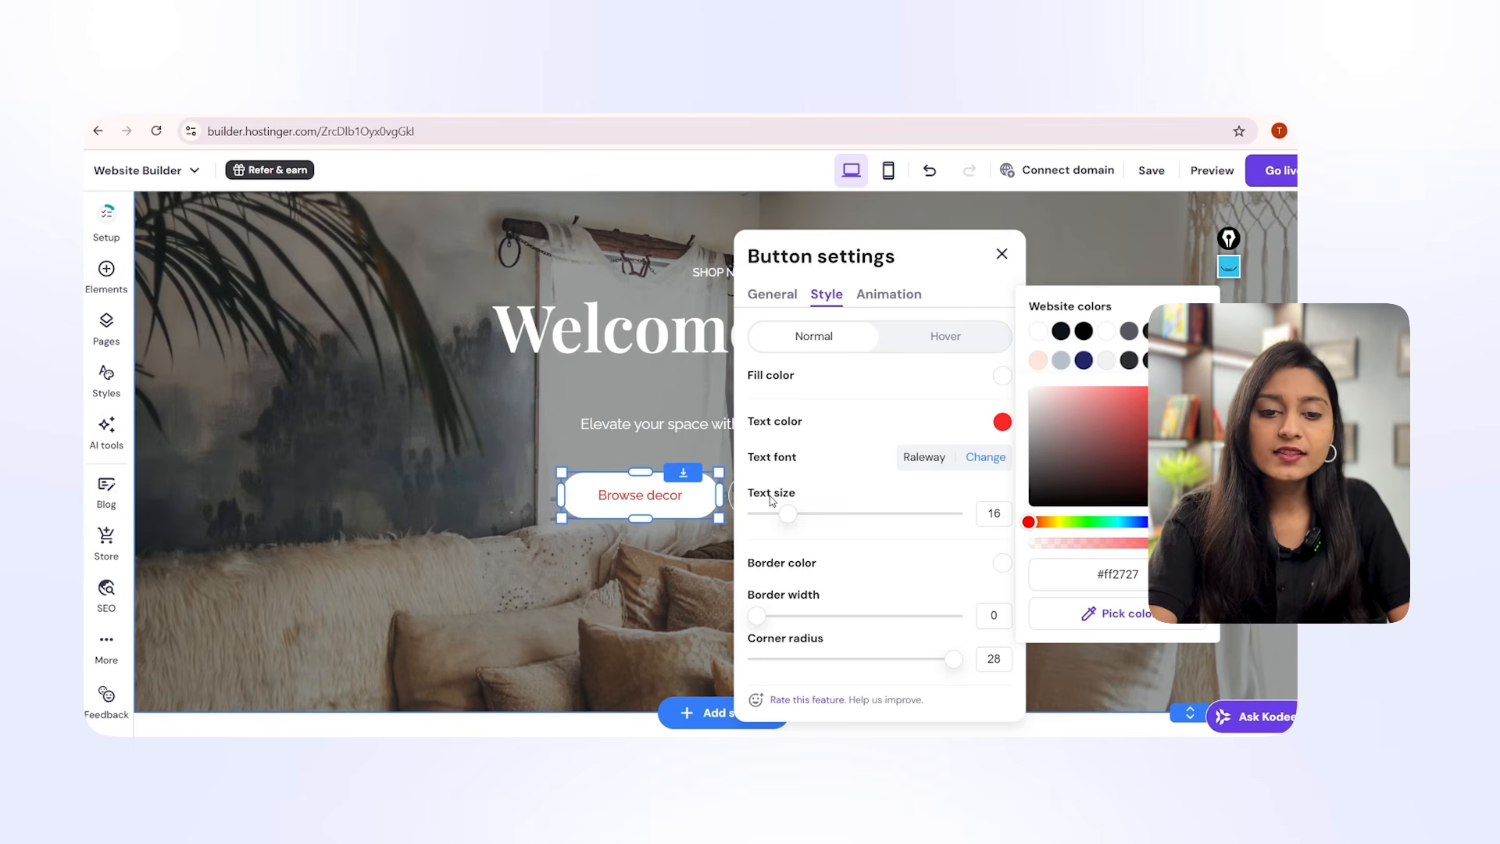
# Set the "Browse decor" button's text size to 20 and its border width to 2.
pyautogui.moveTo(790, 516); pyautogui.dragTo(809, 520)
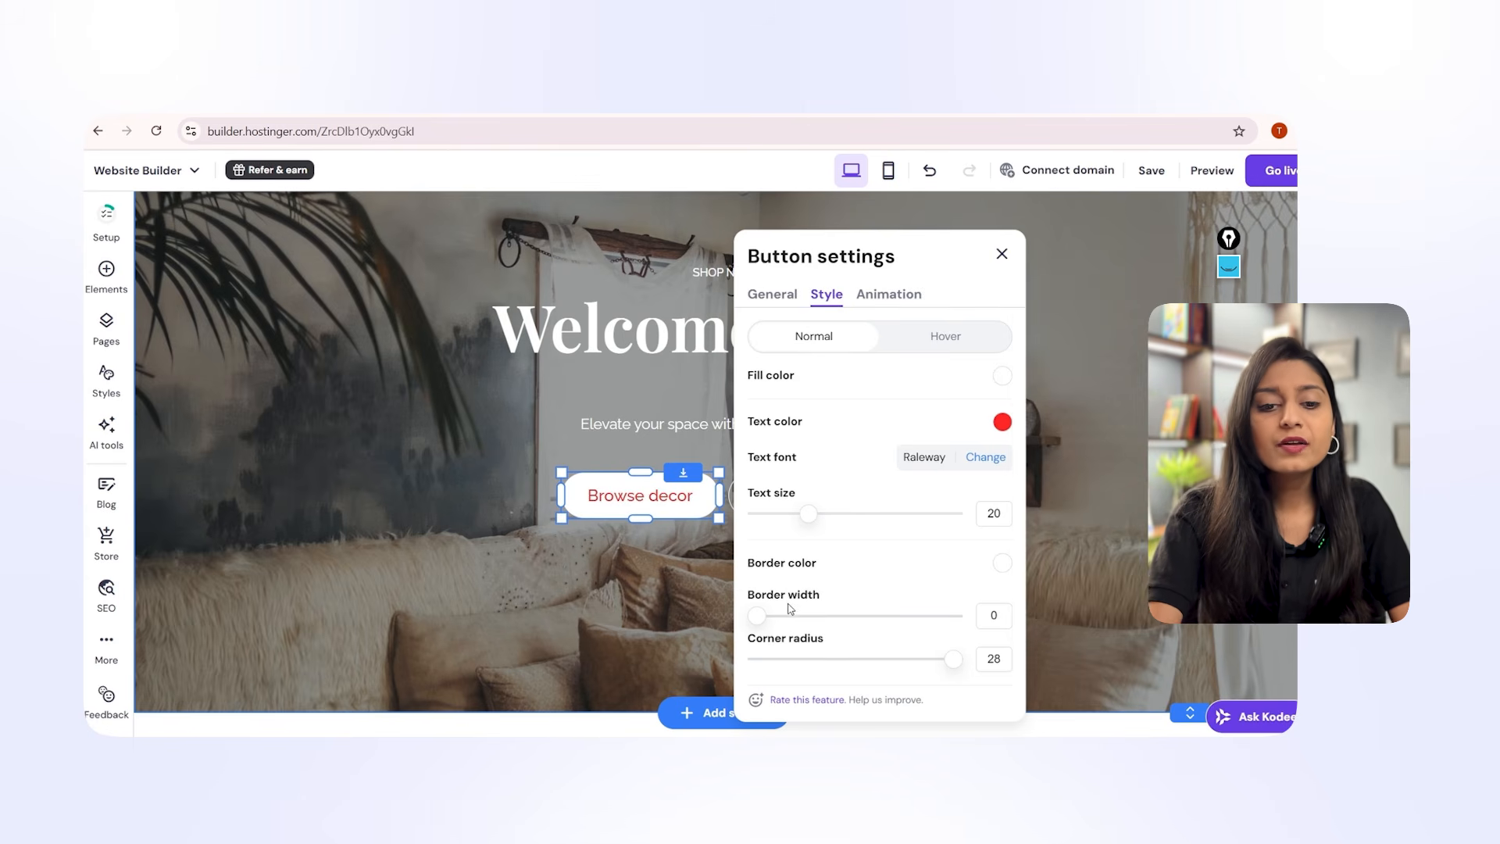
pyautogui.scroll(-1, 789, 608)
pyautogui.moveTo(760, 593); pyautogui.dragTo(788, 594)
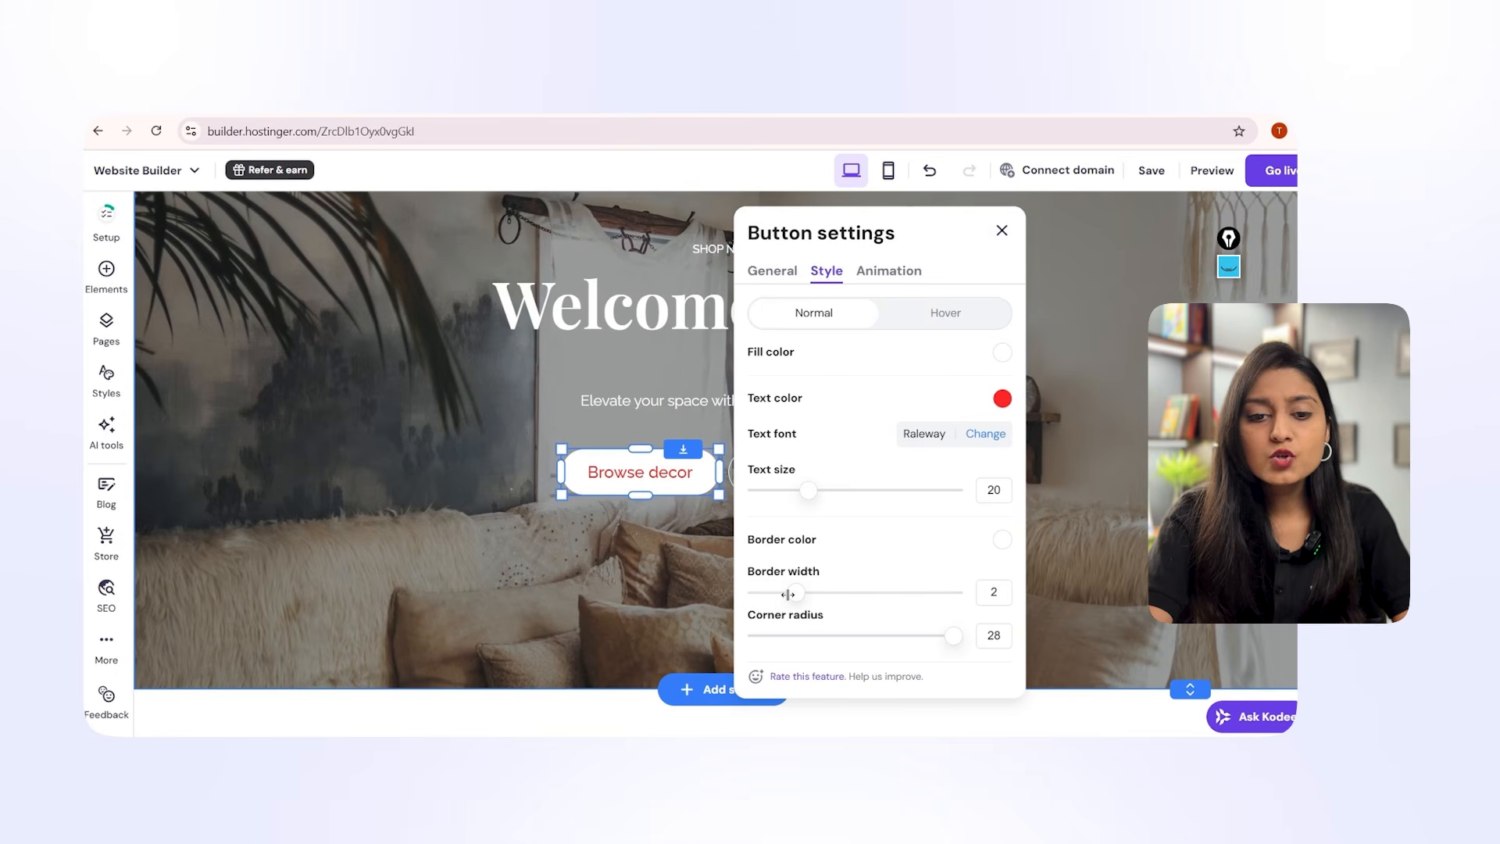
# Try the Scale and Fade animations on the "Browse decor" button and return it to Slide.
pyautogui.click(881, 280)
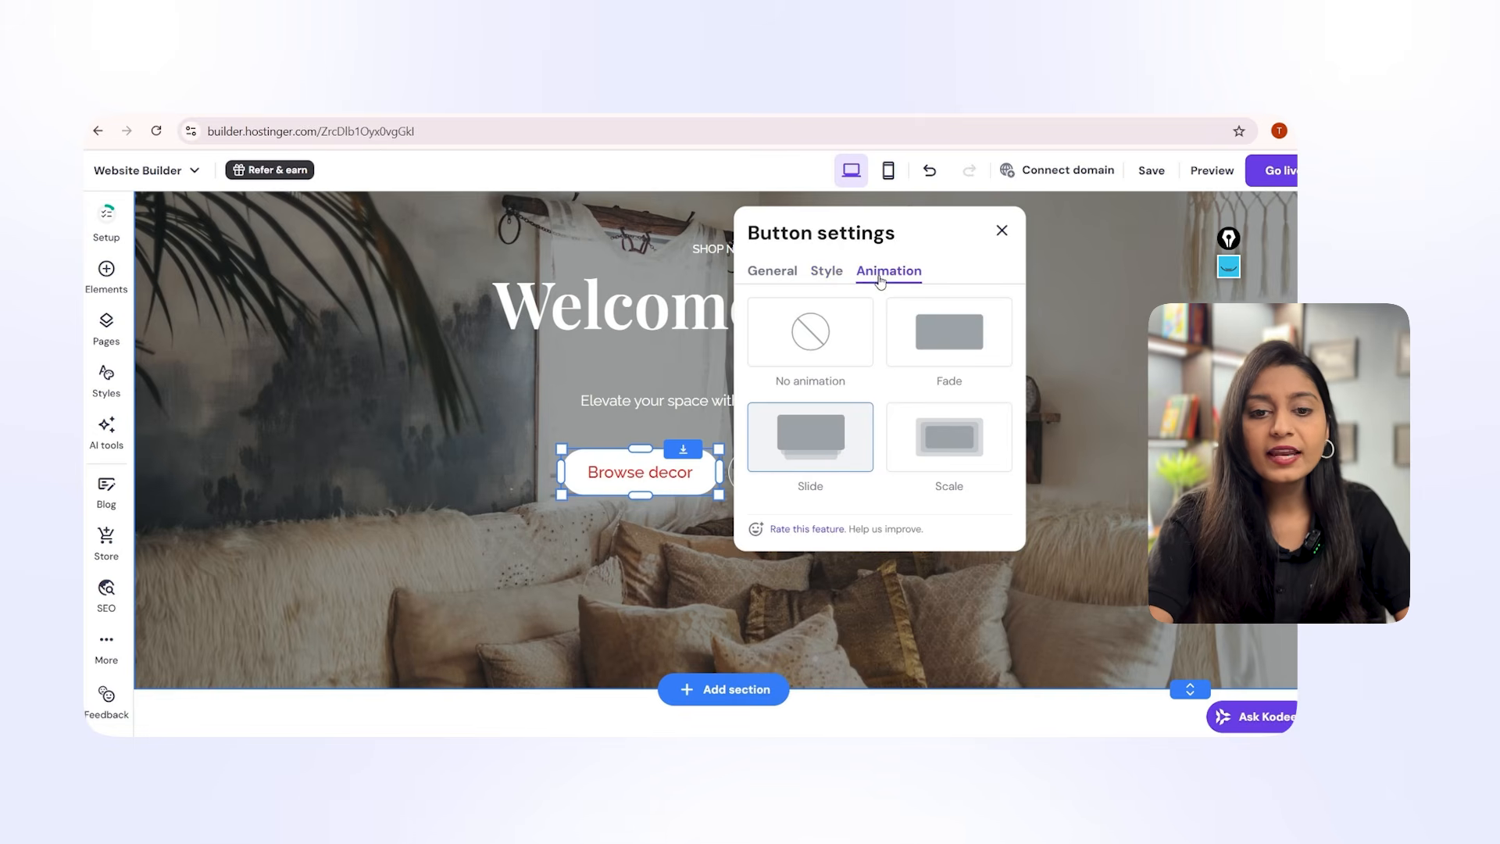
pyautogui.click(948, 443)
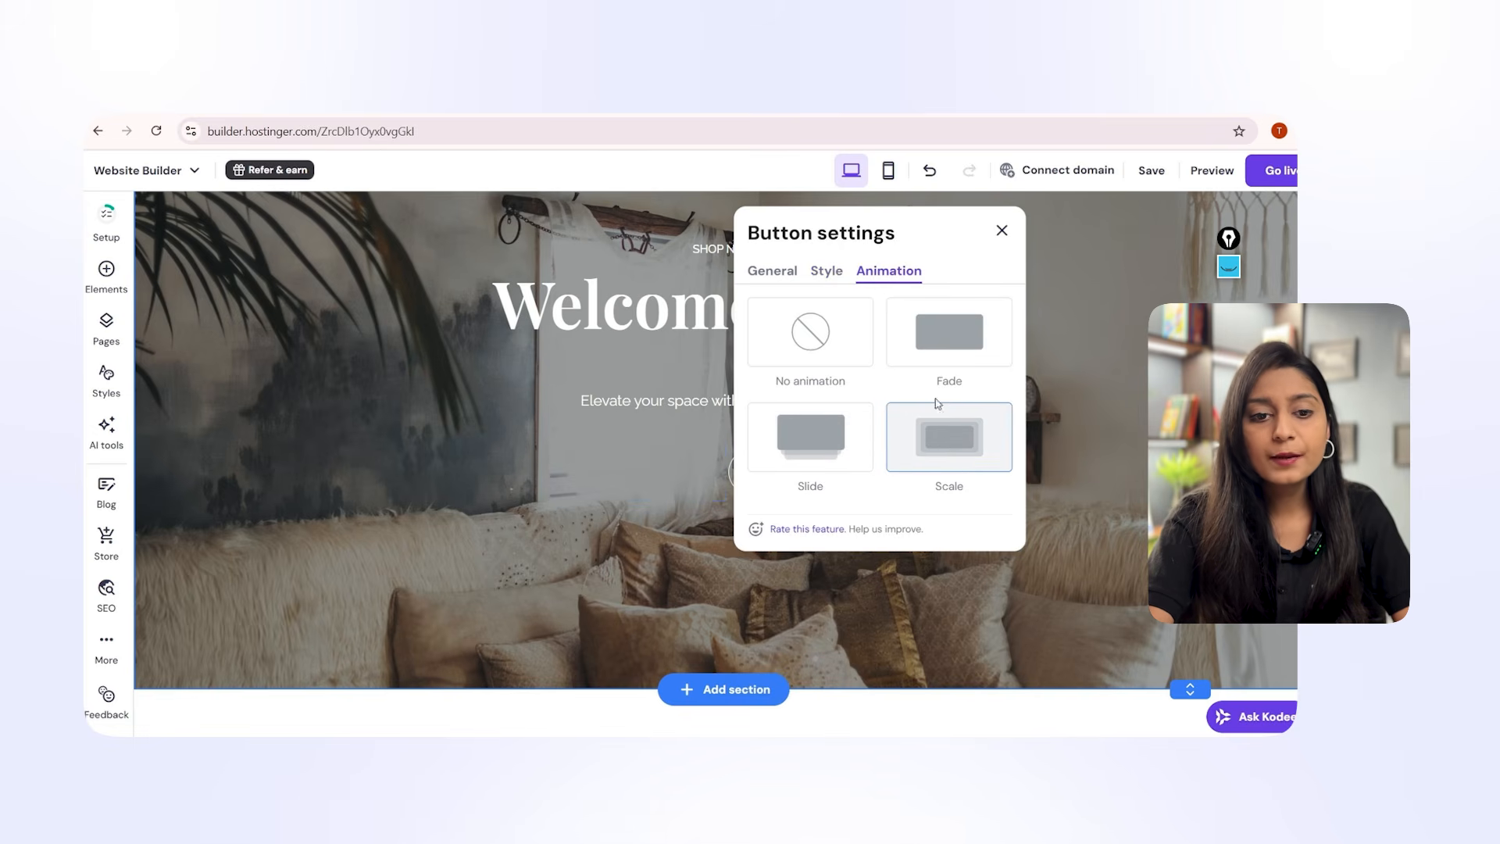
pyautogui.click(943, 347)
pyautogui.click(838, 436)
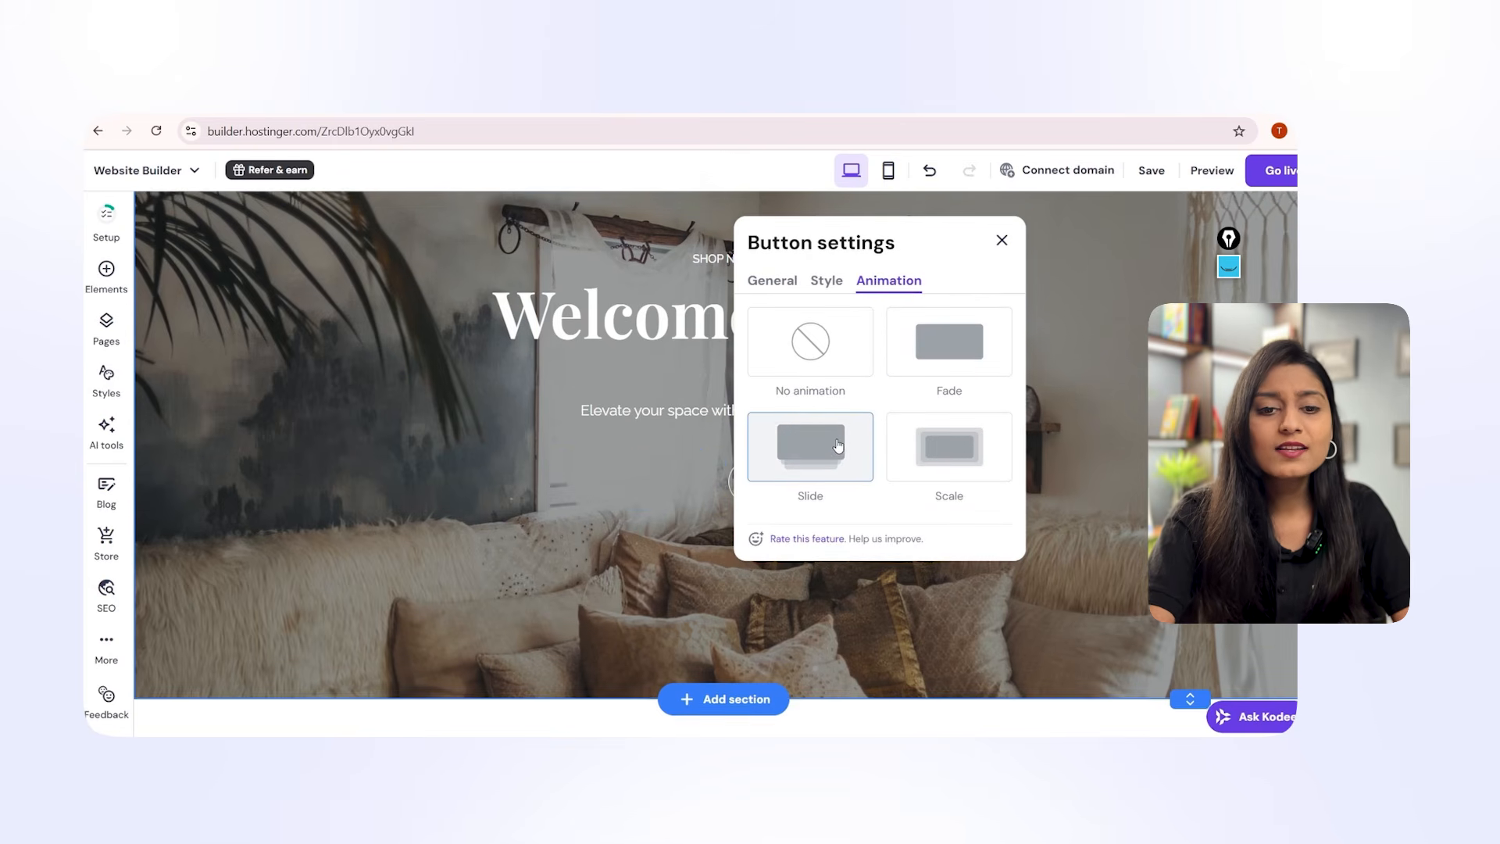
# Set the "Browse decor" button's hover fill color to the dark website color #0d141a and close its settings.
pyautogui.click(828, 328)
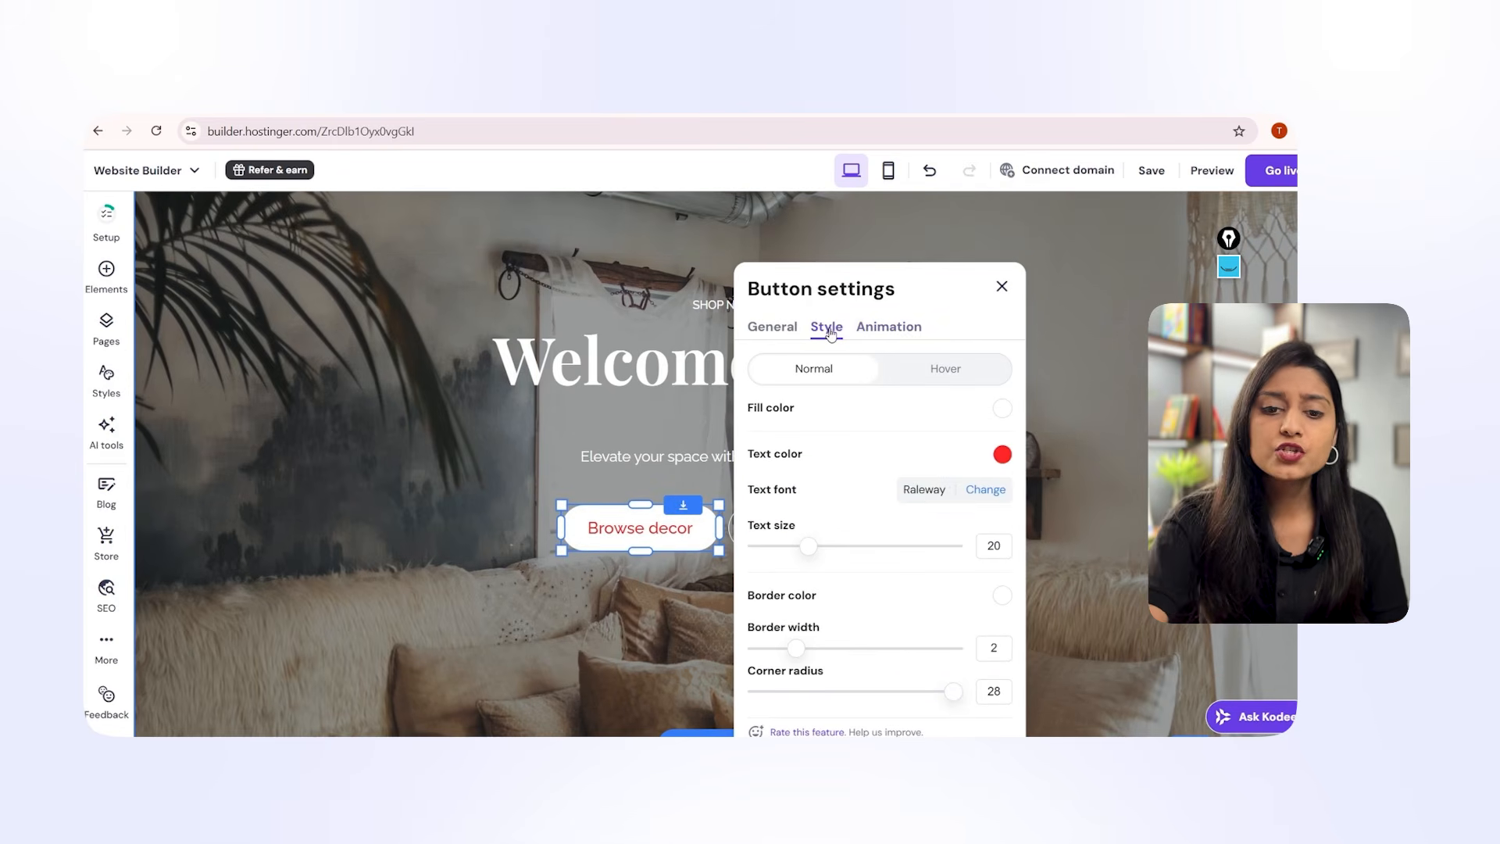
pyautogui.click(932, 373)
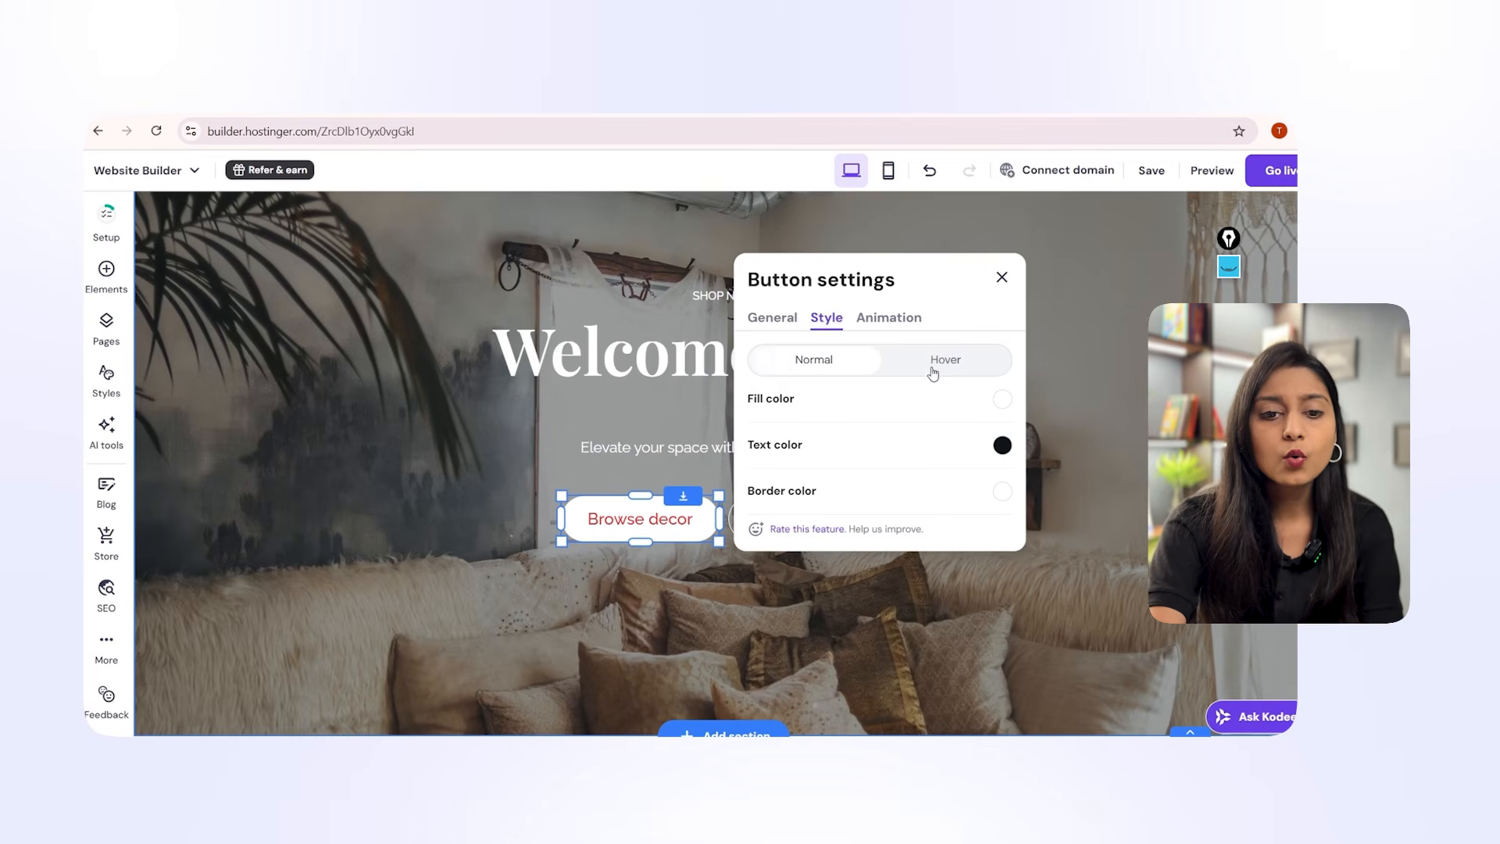
pyautogui.click(782, 410)
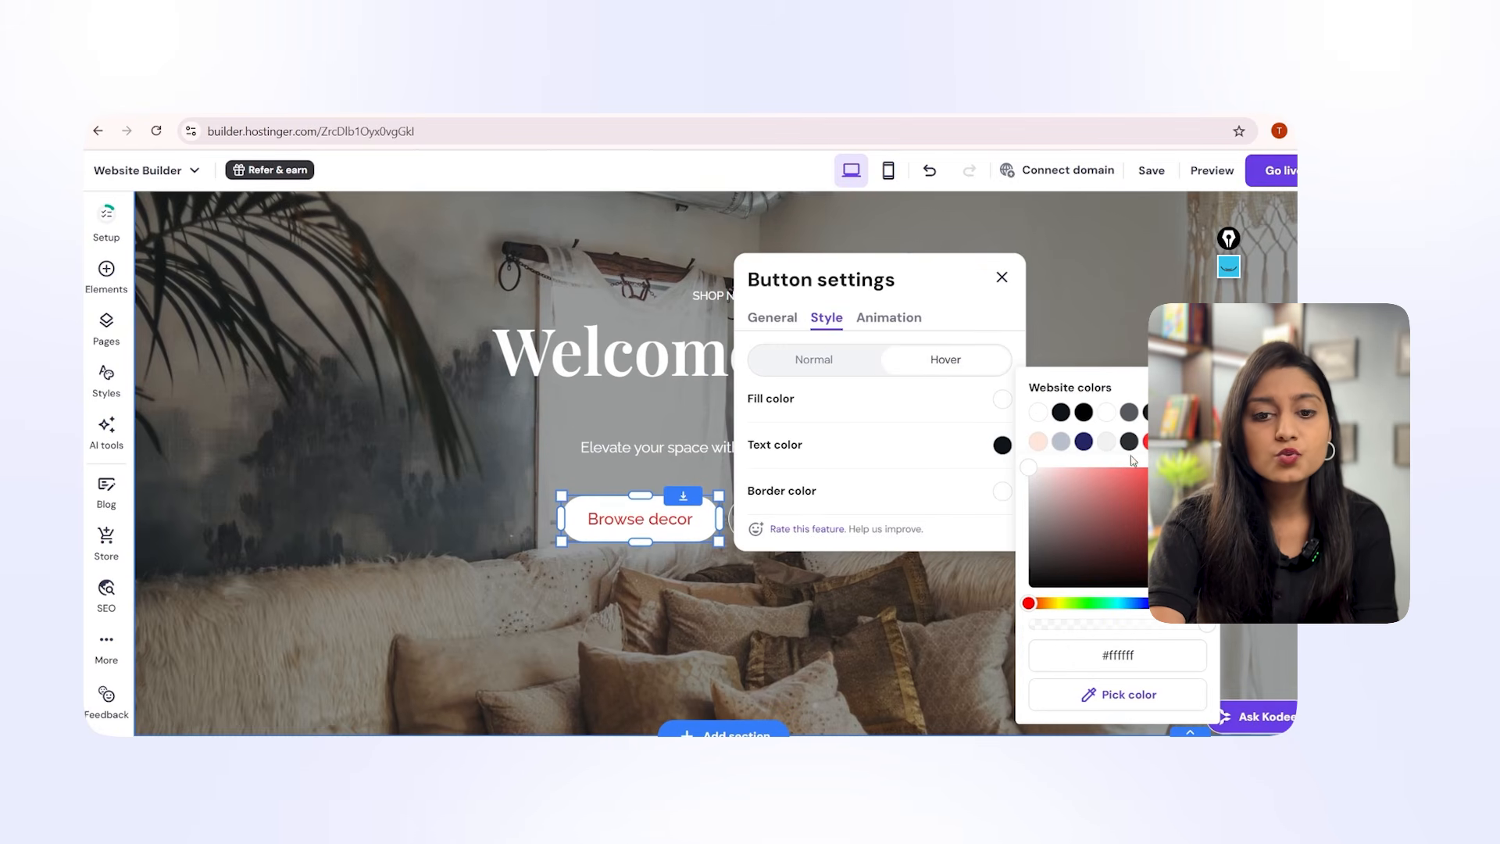
pyautogui.click(1060, 414)
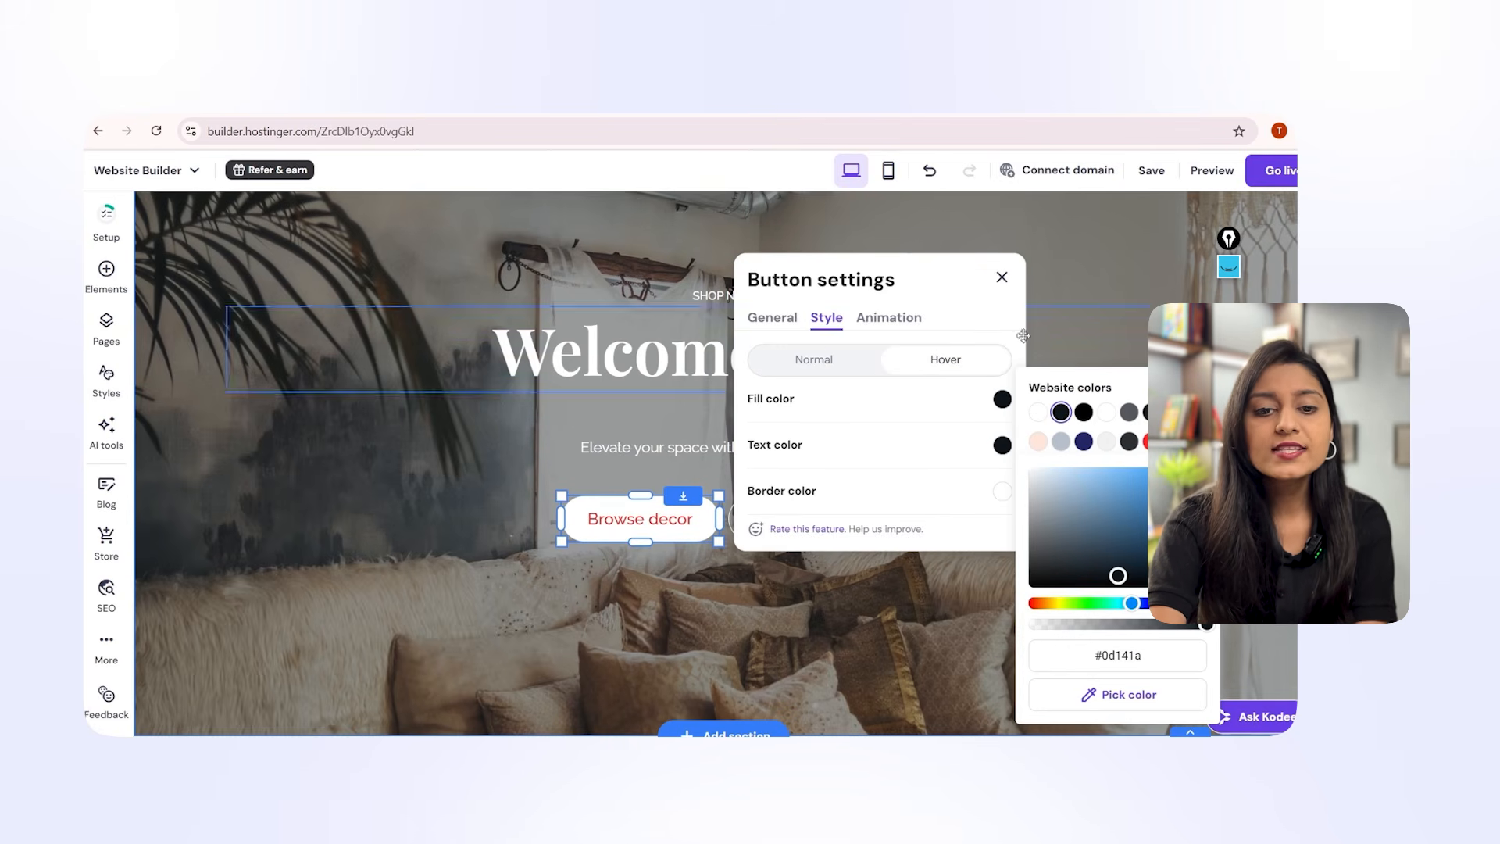
pyautogui.click(1001, 278)
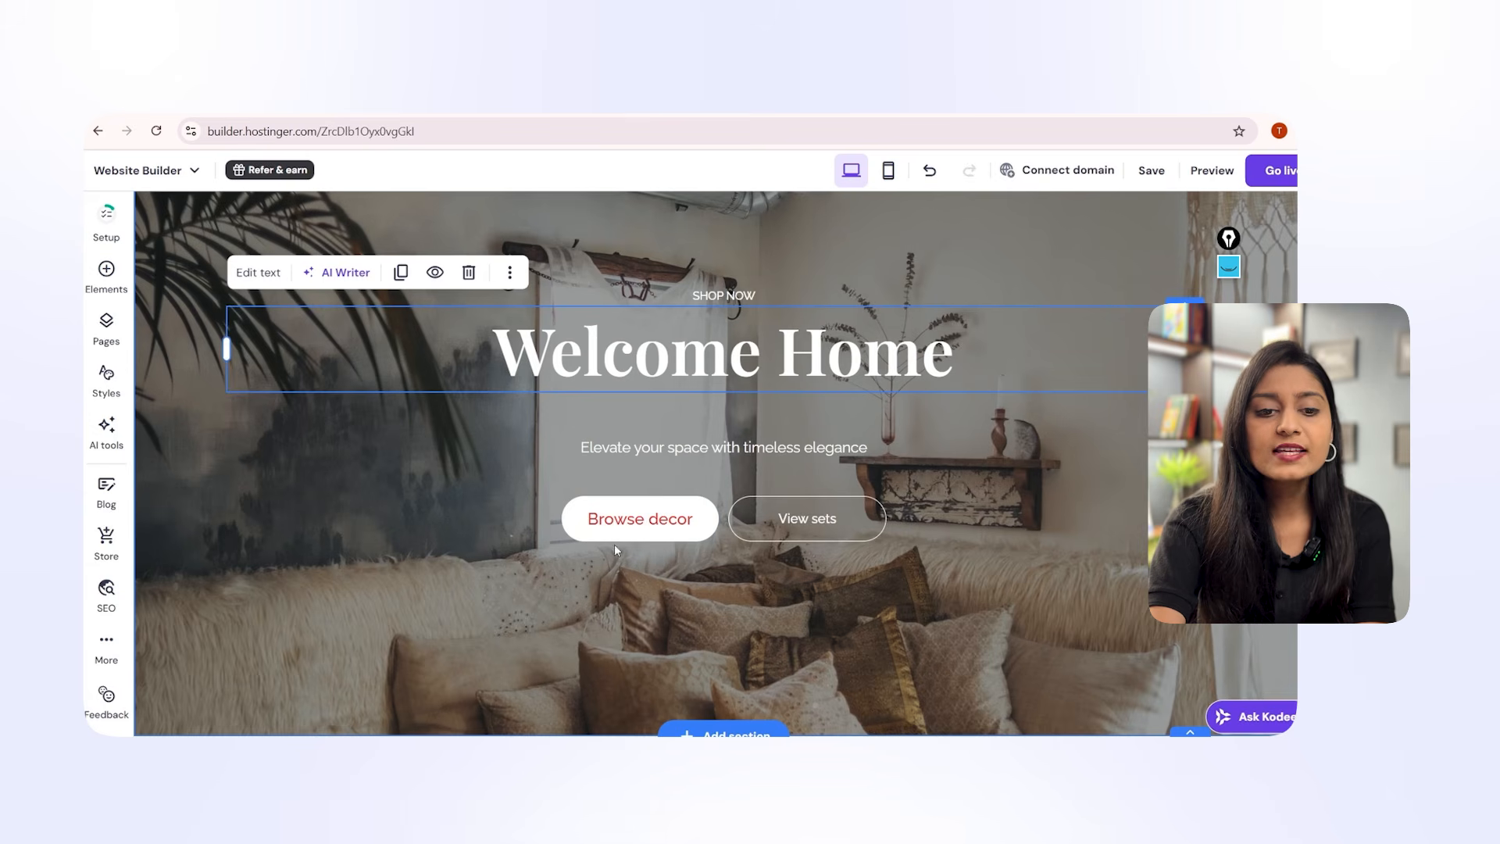
# Reopen the "Browse decor" button's style settings and set its hover text color to off-white #fcfcfc.
pyautogui.click(688, 508)
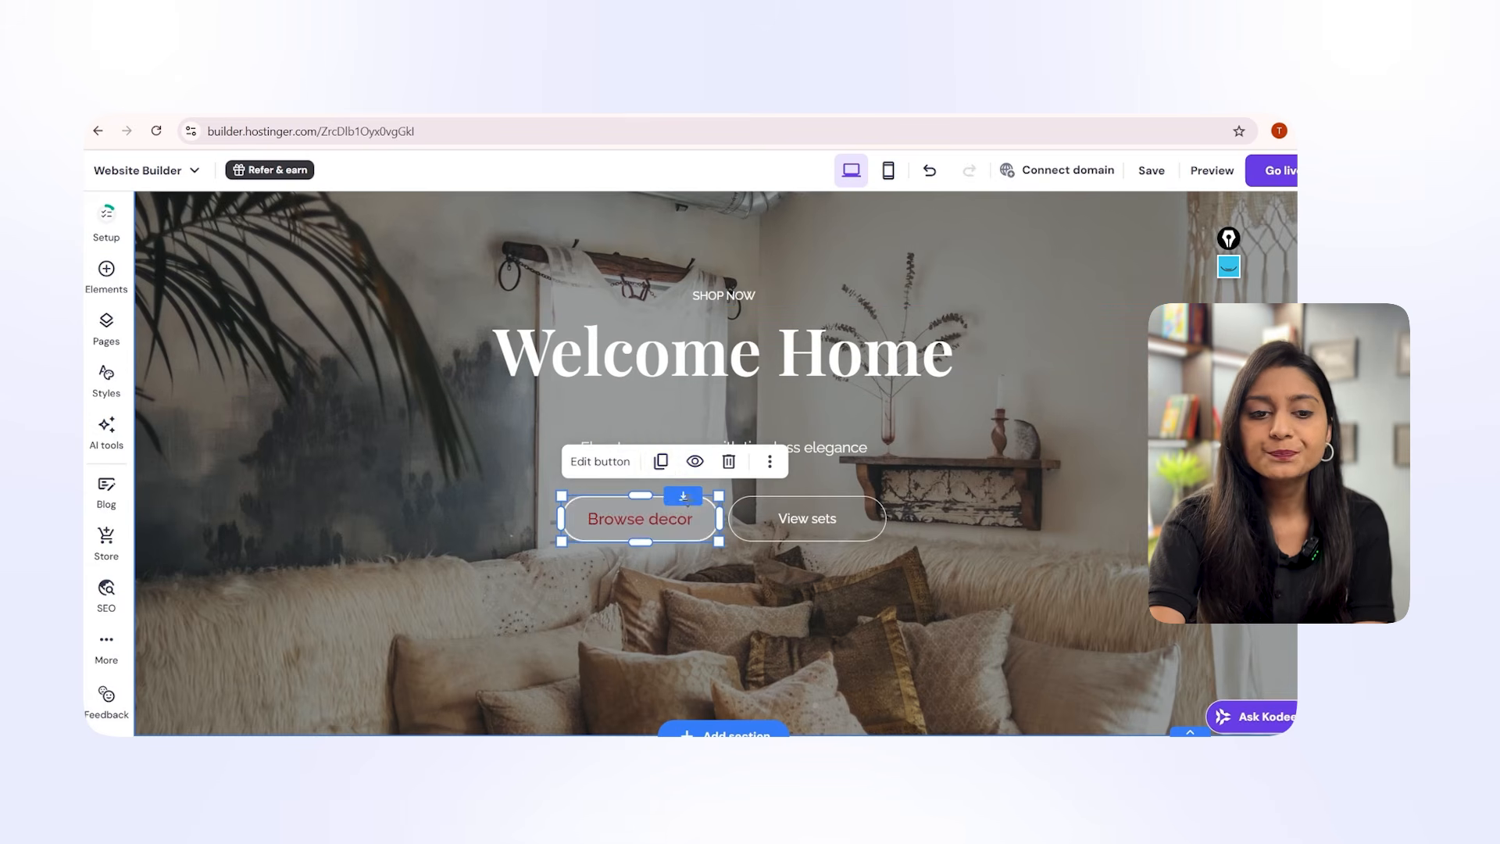
pyautogui.click(617, 462)
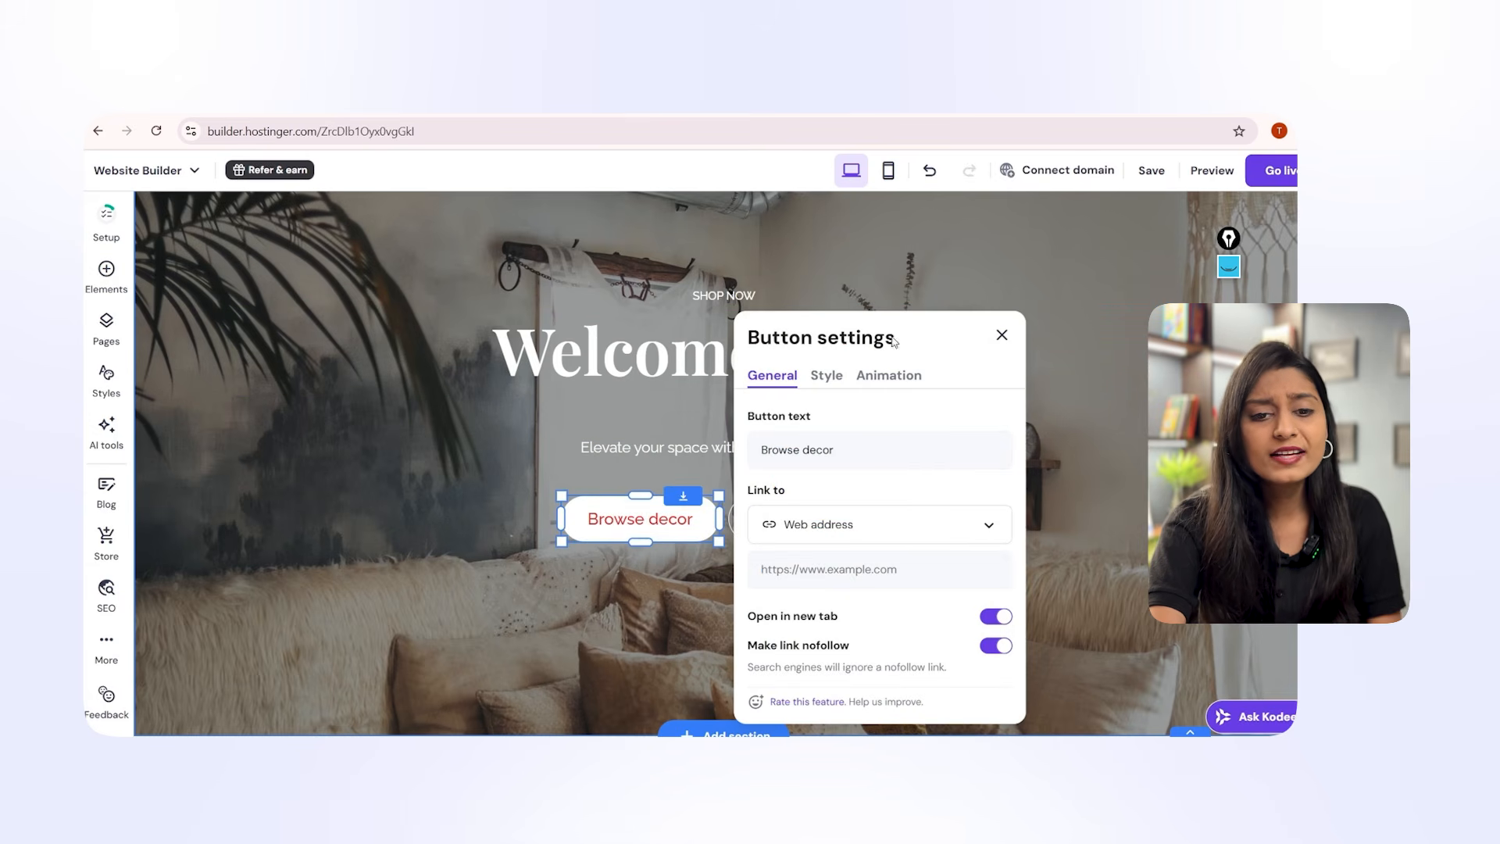
pyautogui.click(827, 378)
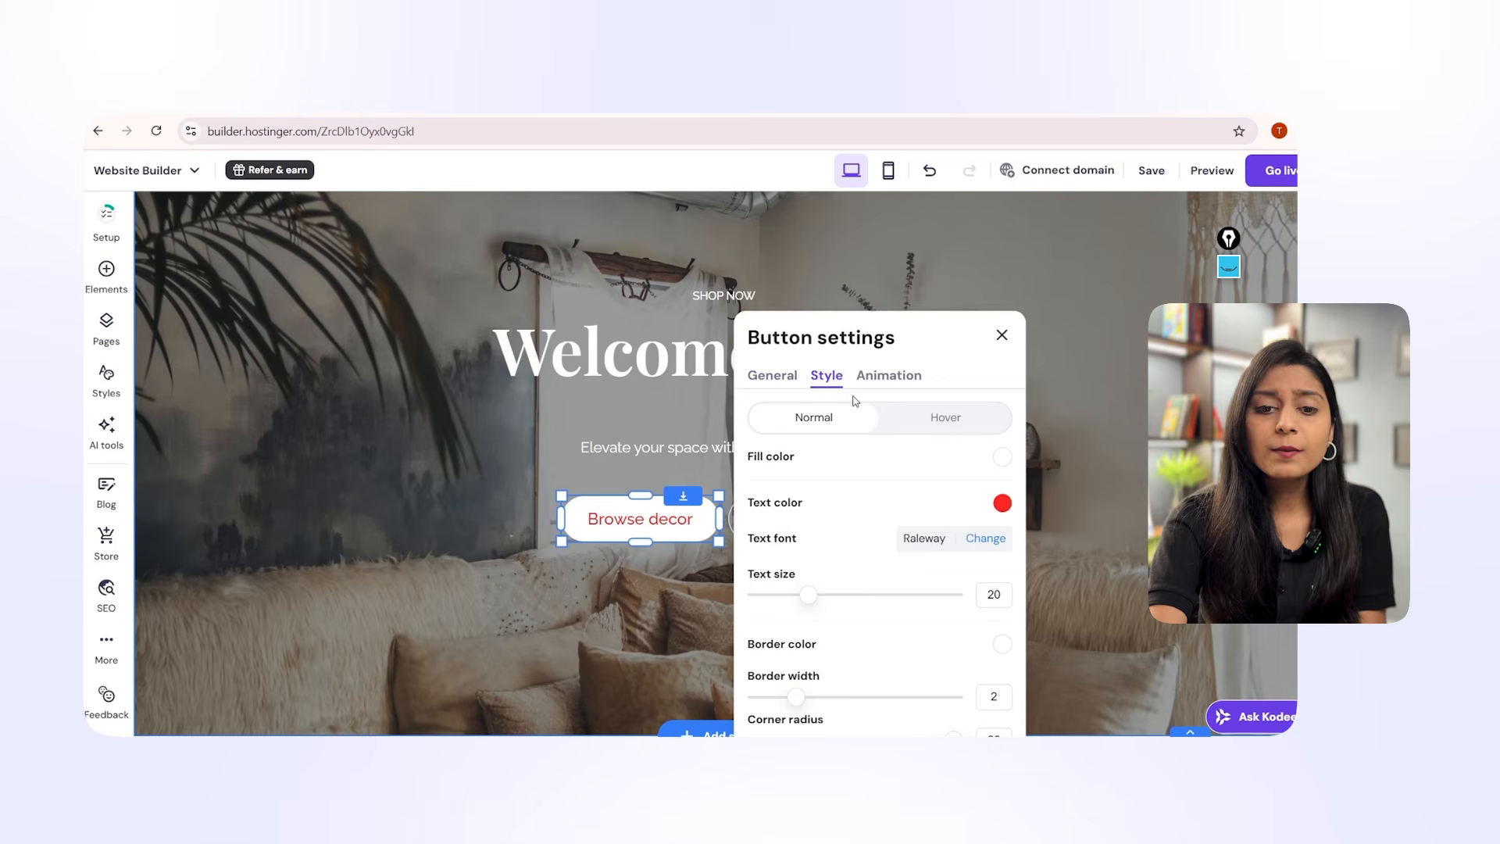
pyautogui.click(928, 419)
pyautogui.click(935, 513)
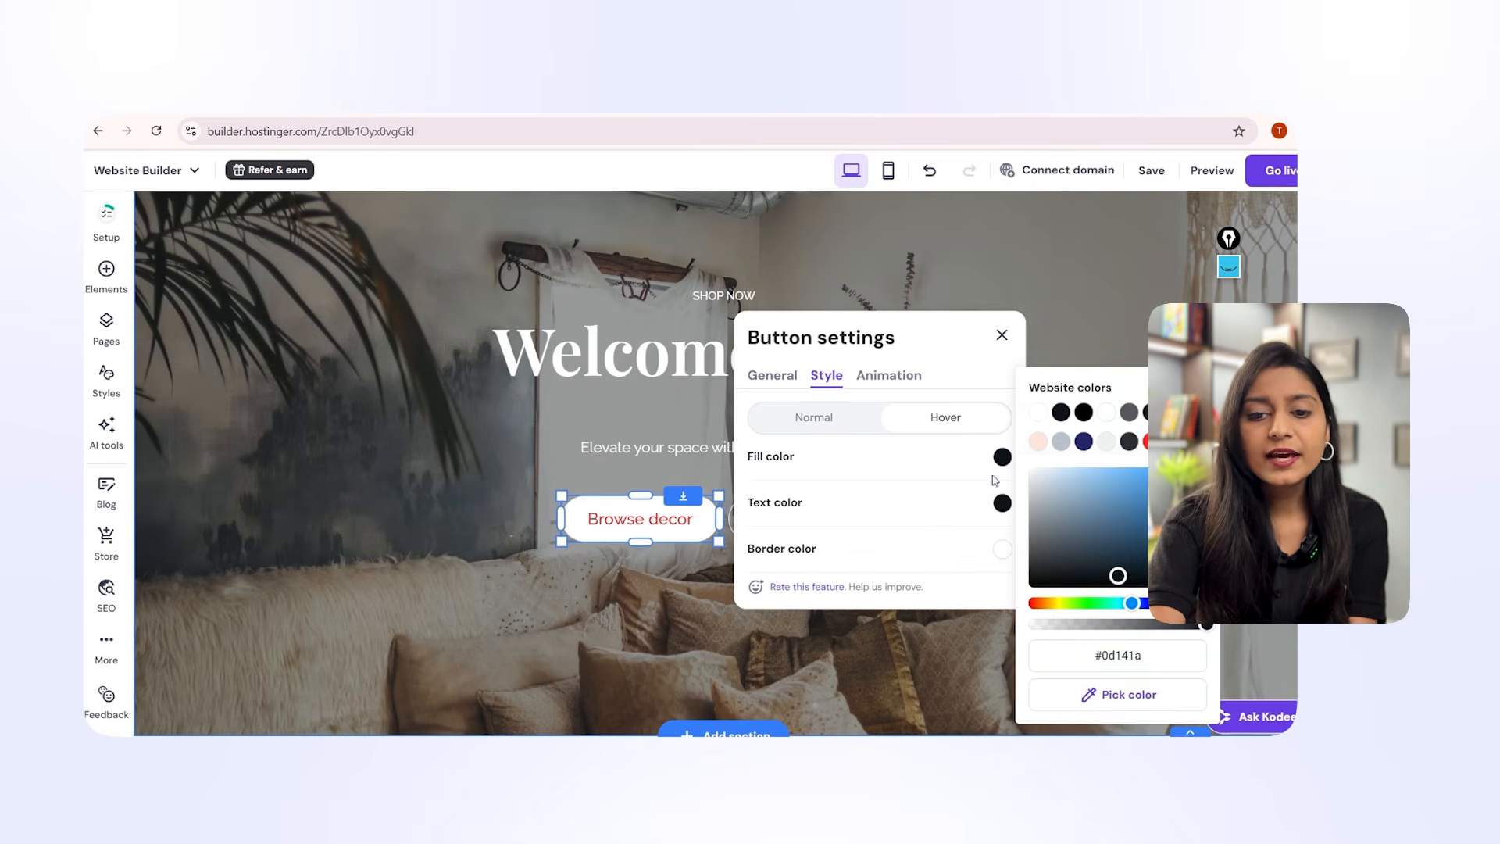
pyautogui.click(1038, 411)
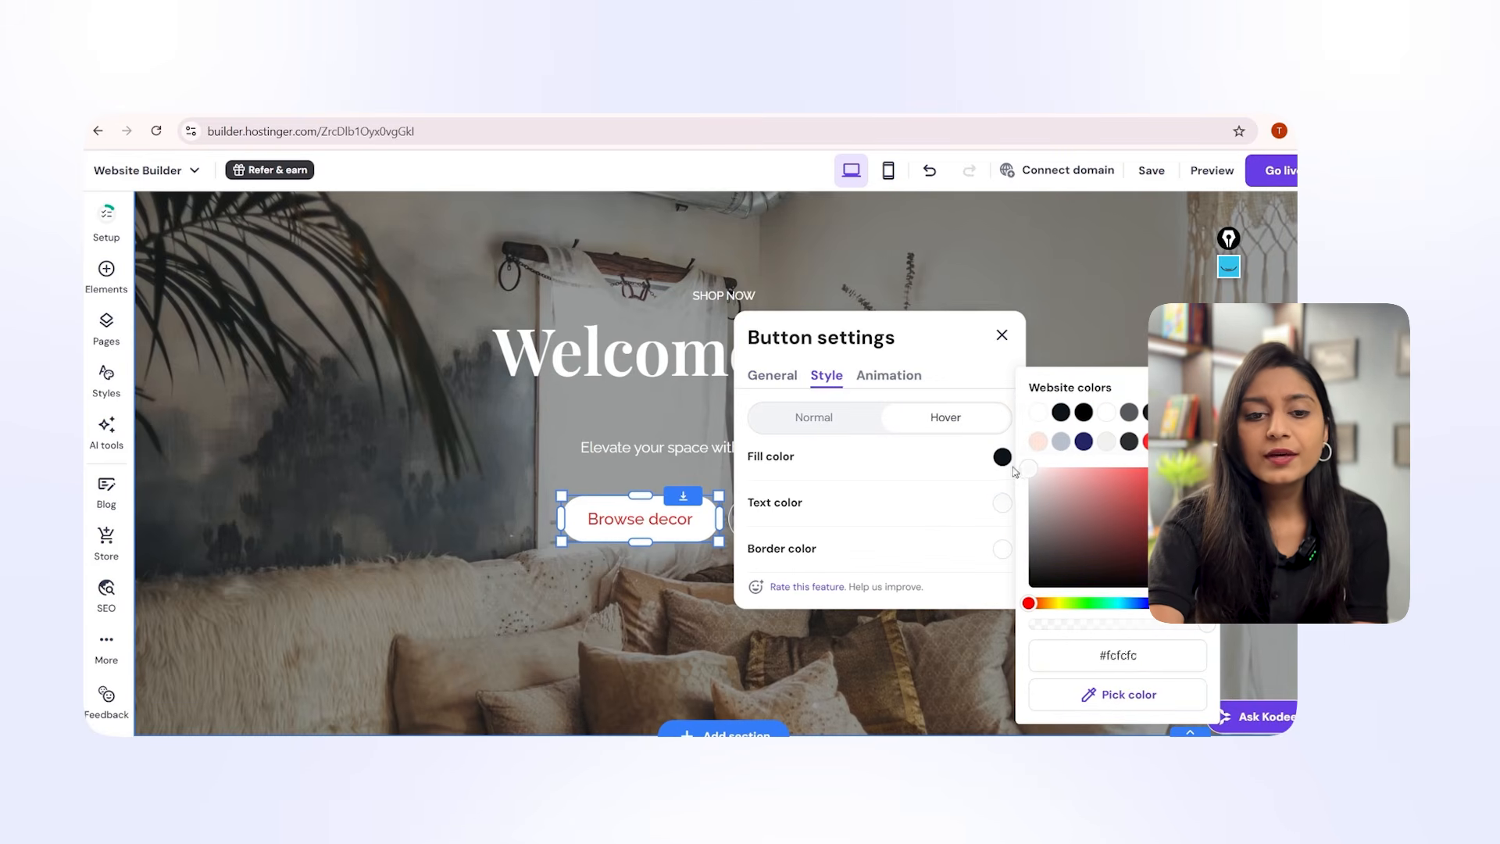
# Set the "Browse decor" button's normal text color to black and close its settings.
pyautogui.click(797, 425)
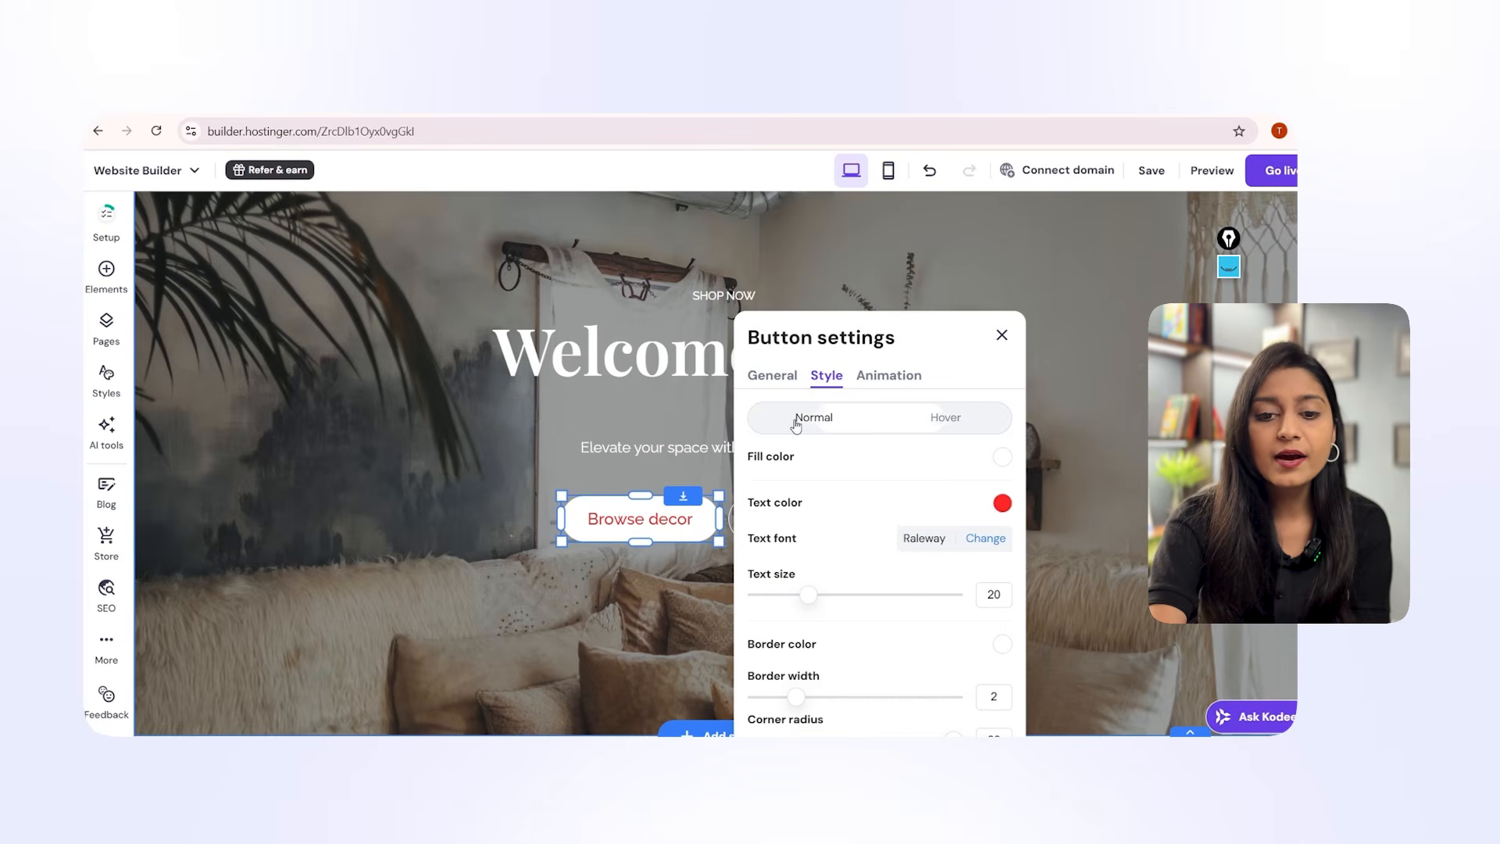
pyautogui.click(1001, 503)
pyautogui.moveTo(1065, 506); pyautogui.dragTo(1015, 632)
pyautogui.click(1062, 303)
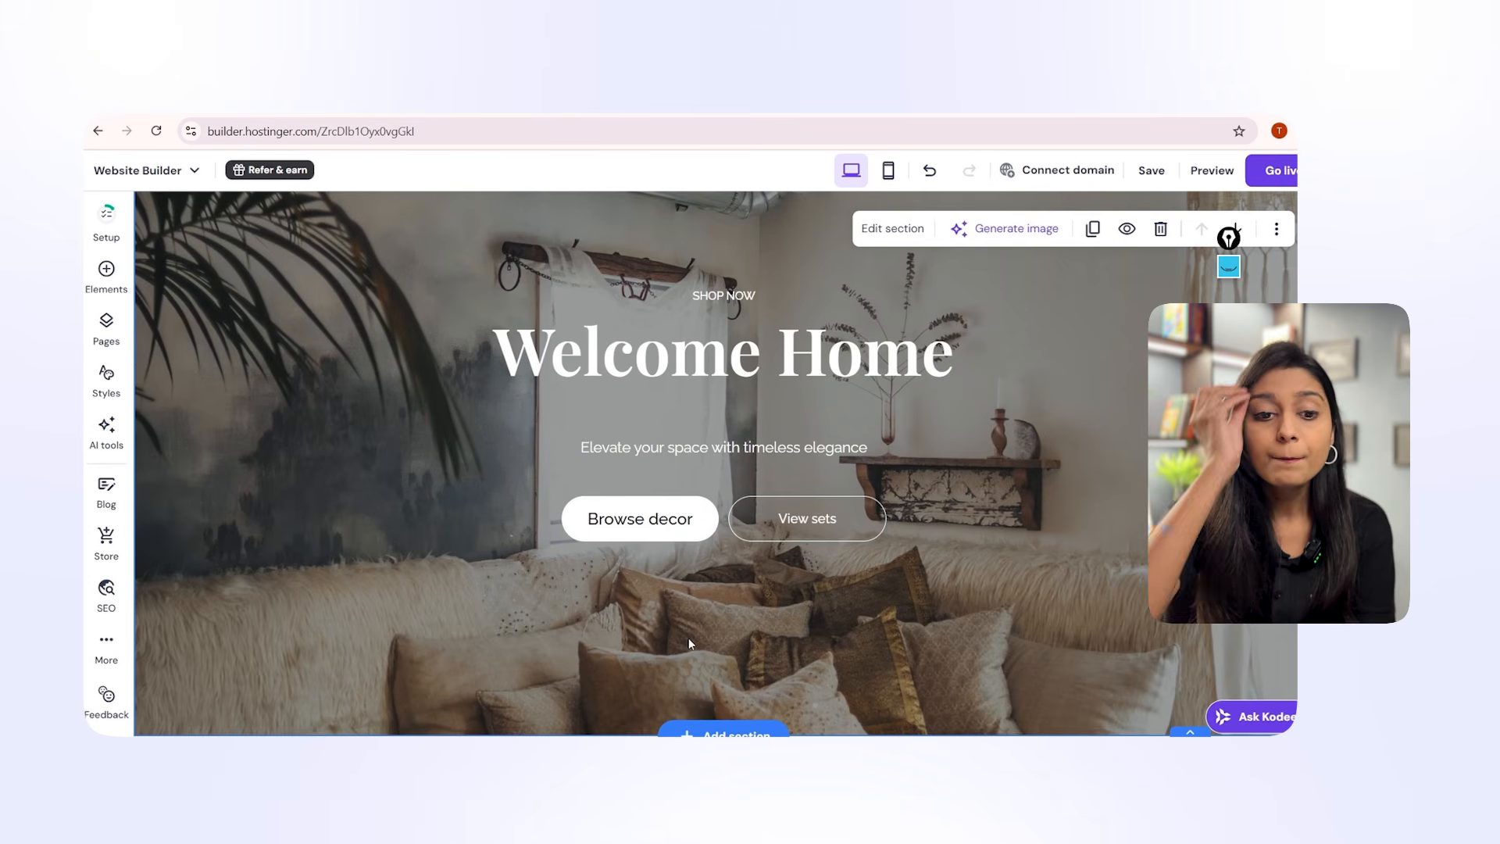
# Open the new section choices below the hero and browse the Main templates and the list of section categories.
pyautogui.scroll(-1, 689, 639)
pyautogui.scroll(-3, 688, 637)
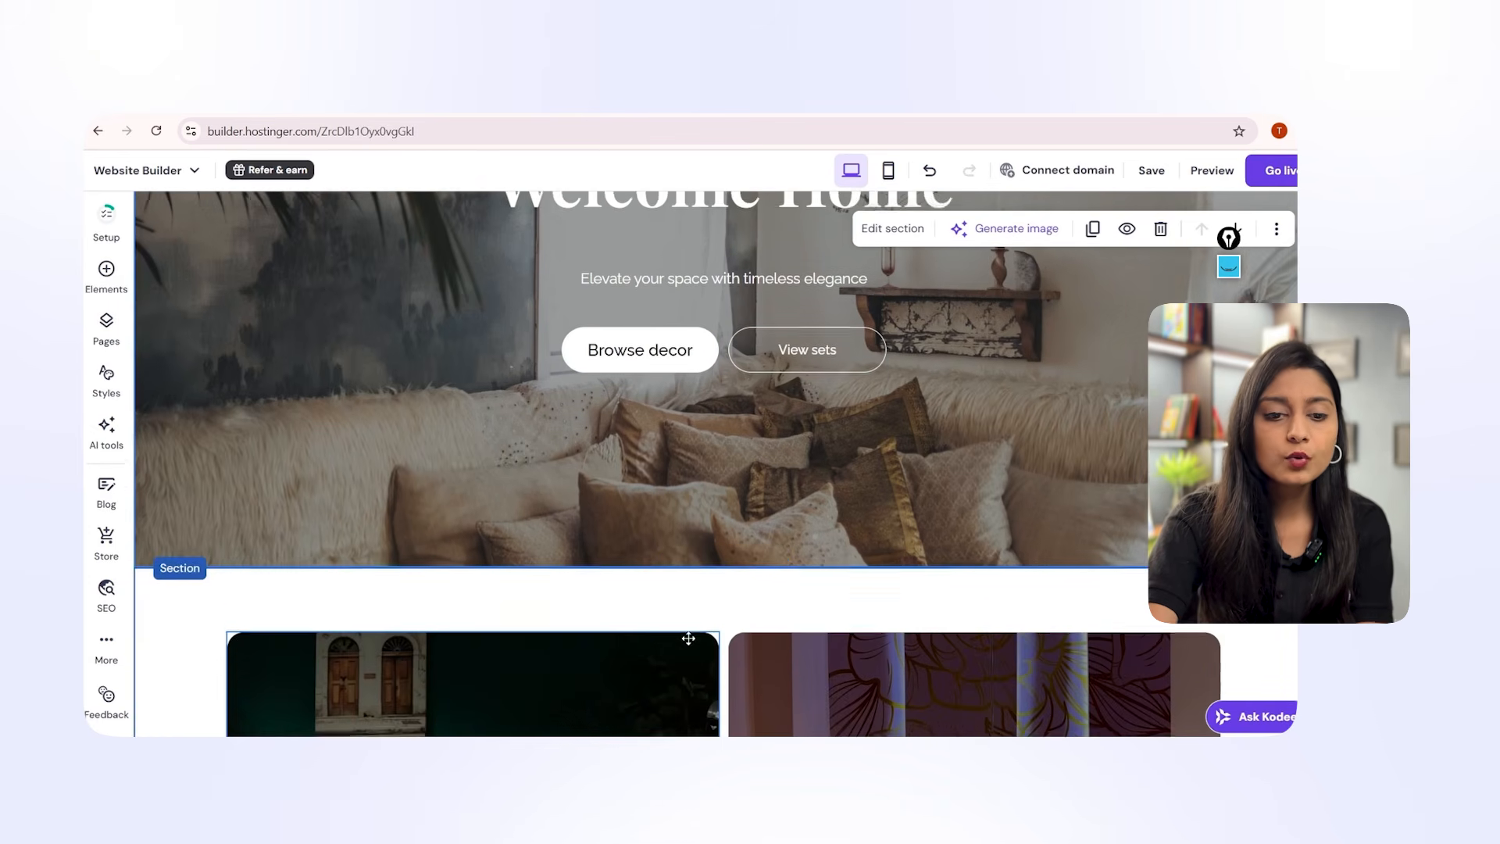
pyautogui.click(733, 547)
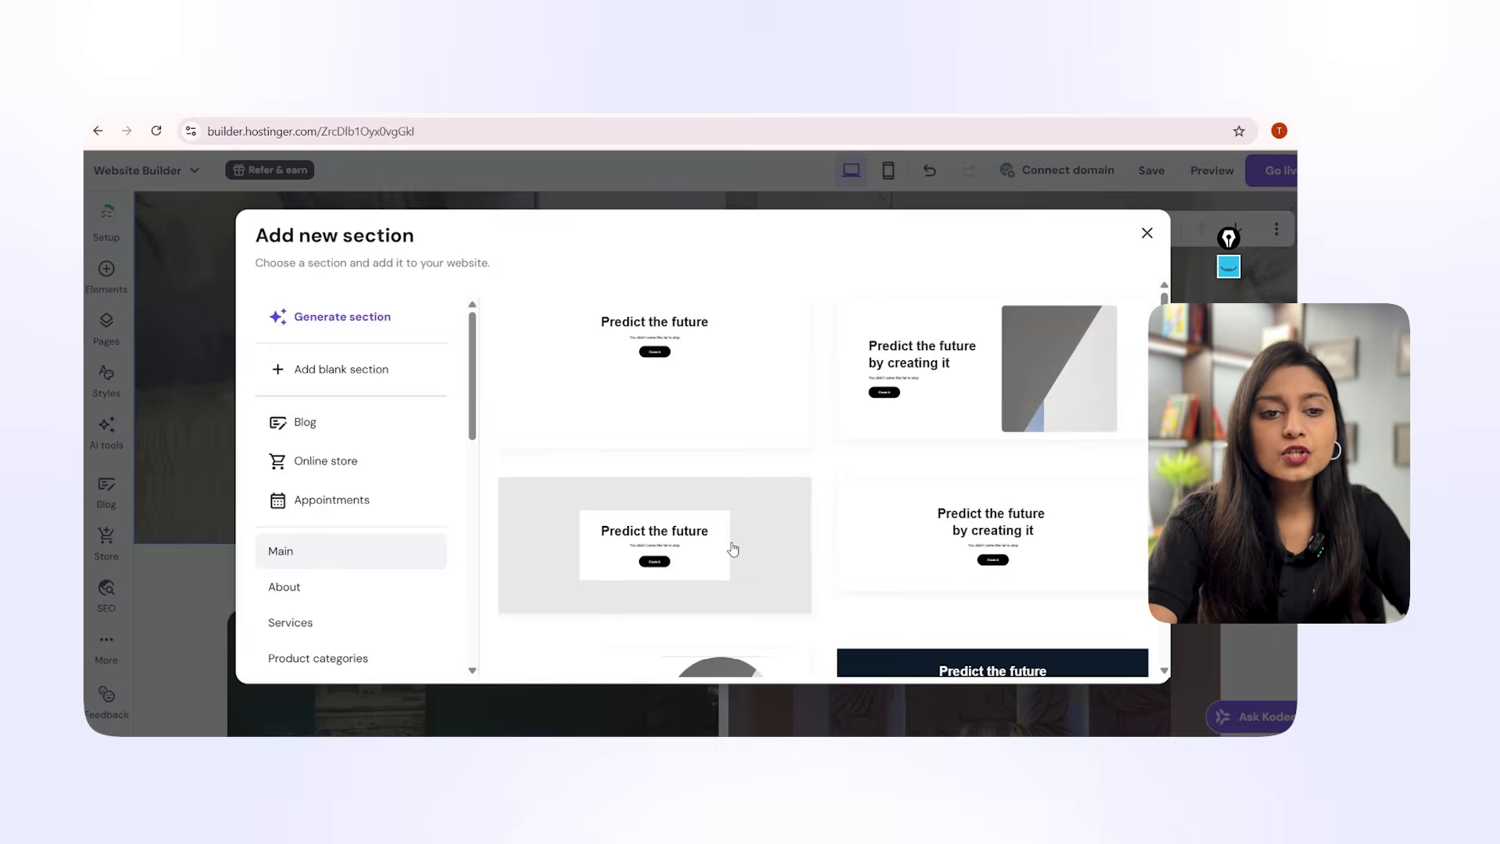
pyautogui.scroll(-10, 643, 467)
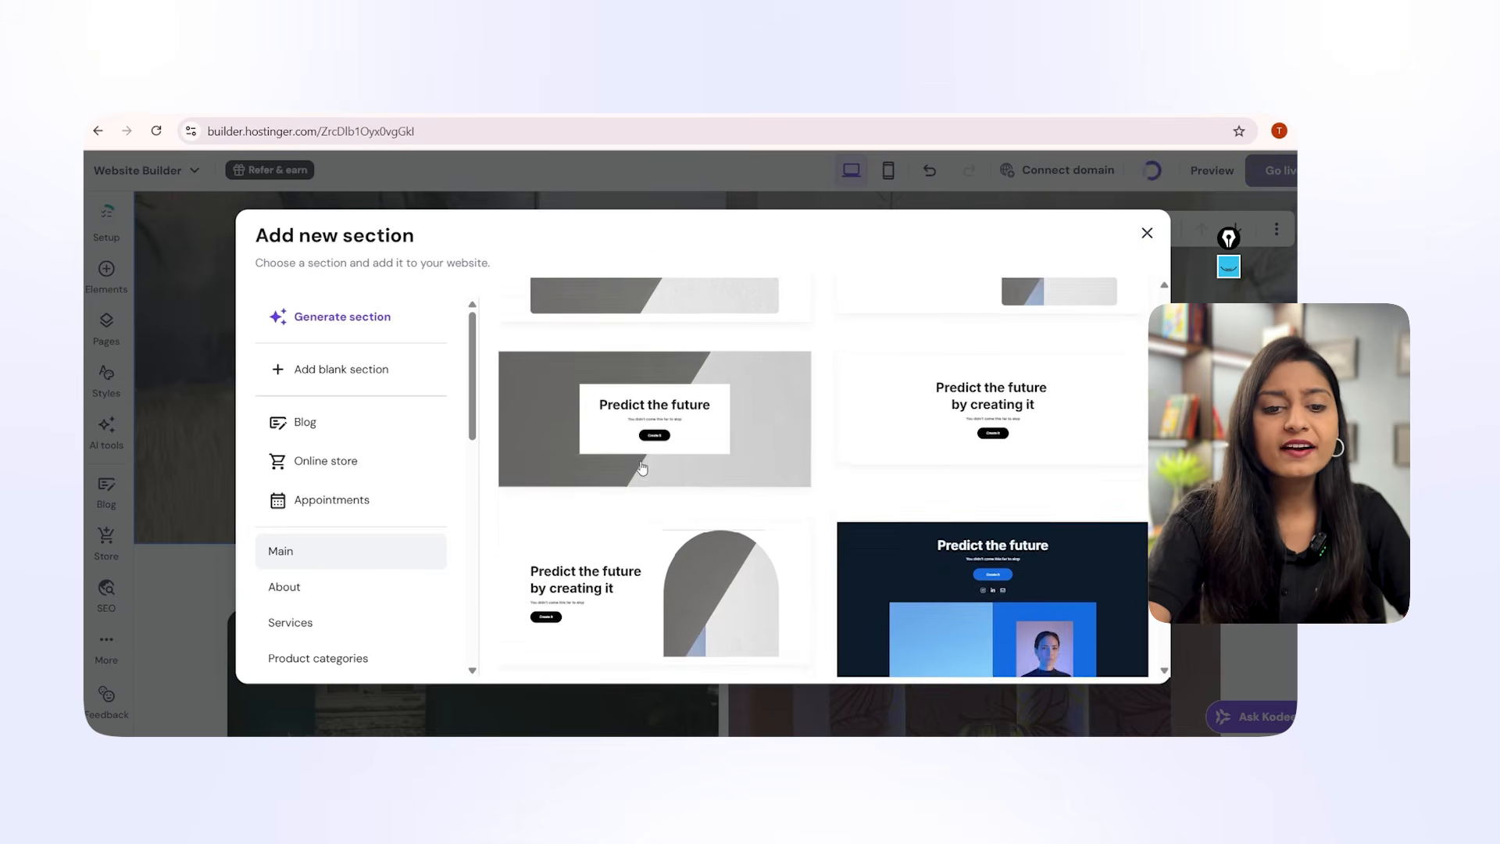
pyautogui.scroll(-4, 641, 467)
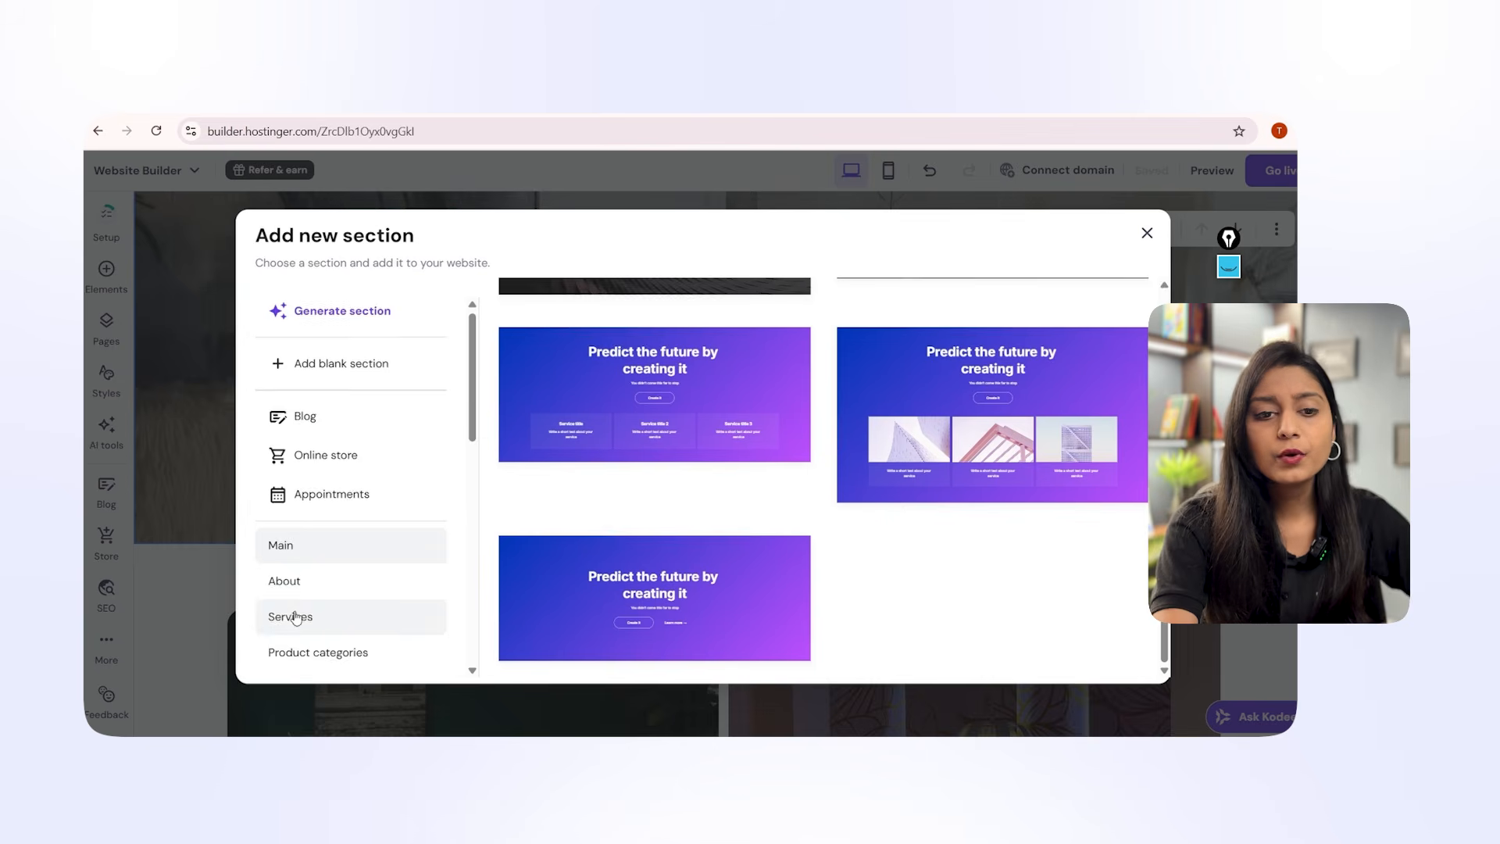
pyautogui.scroll(-5, 295, 617)
pyautogui.scroll(-4, 296, 617)
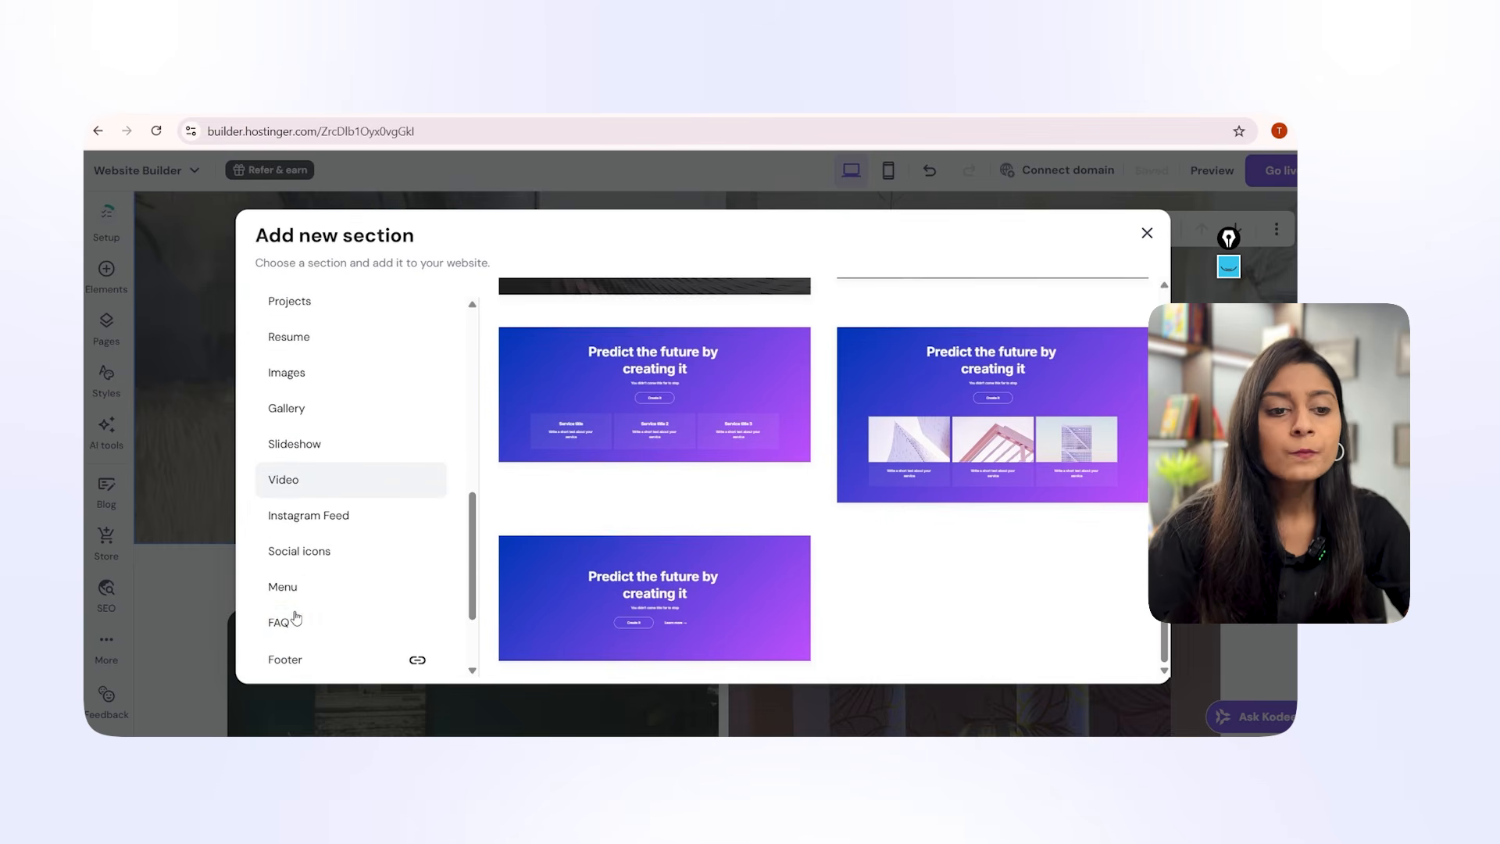
pyautogui.scroll(10, 296, 617)
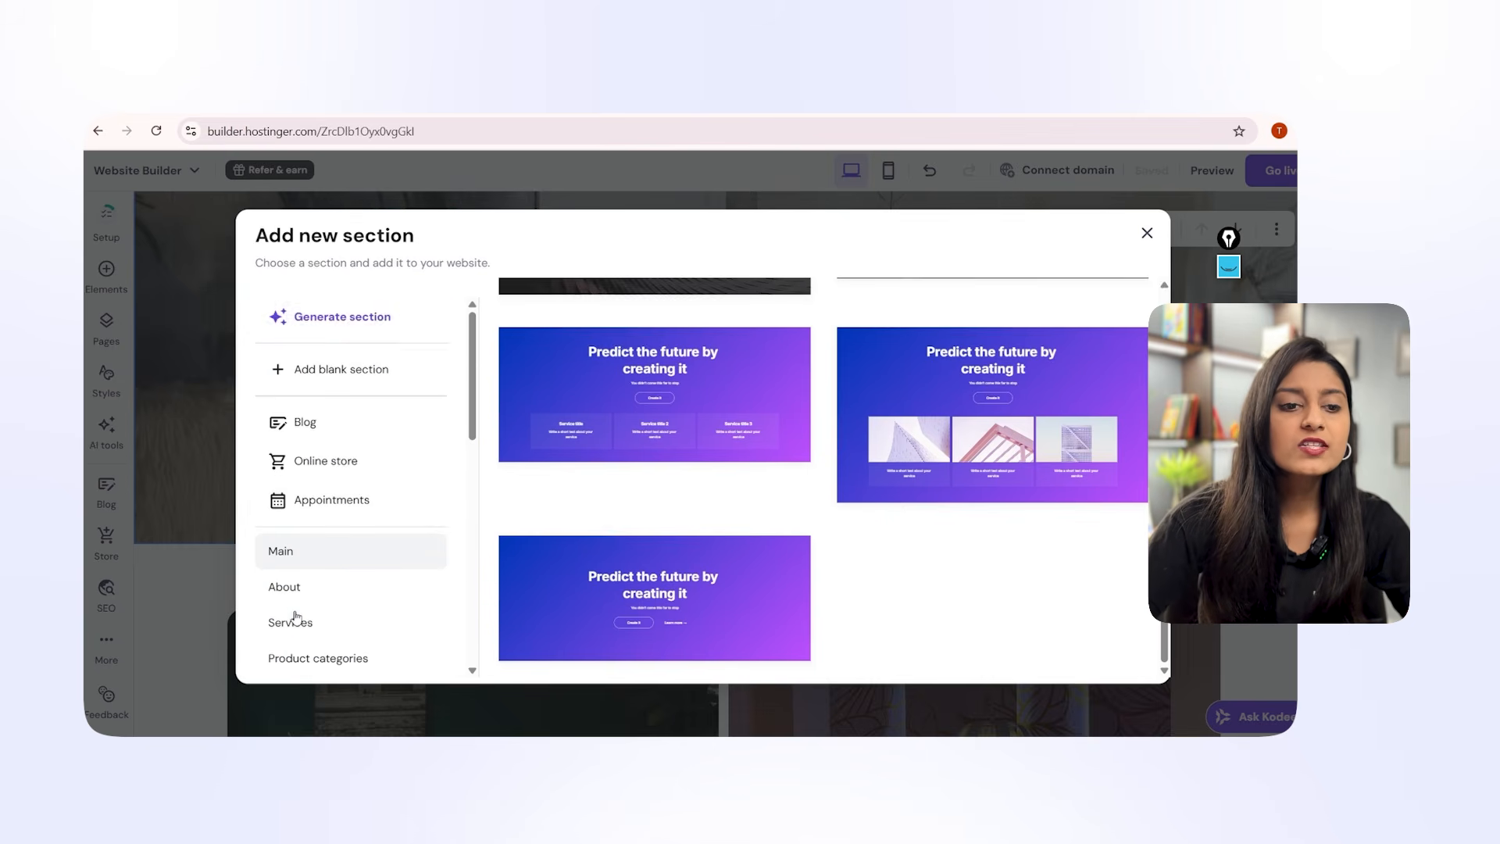
# Create a section with AI below the hero from the description "generate a section for customer feedback".
pyautogui.click(352, 319)
pyautogui.click(578, 443)
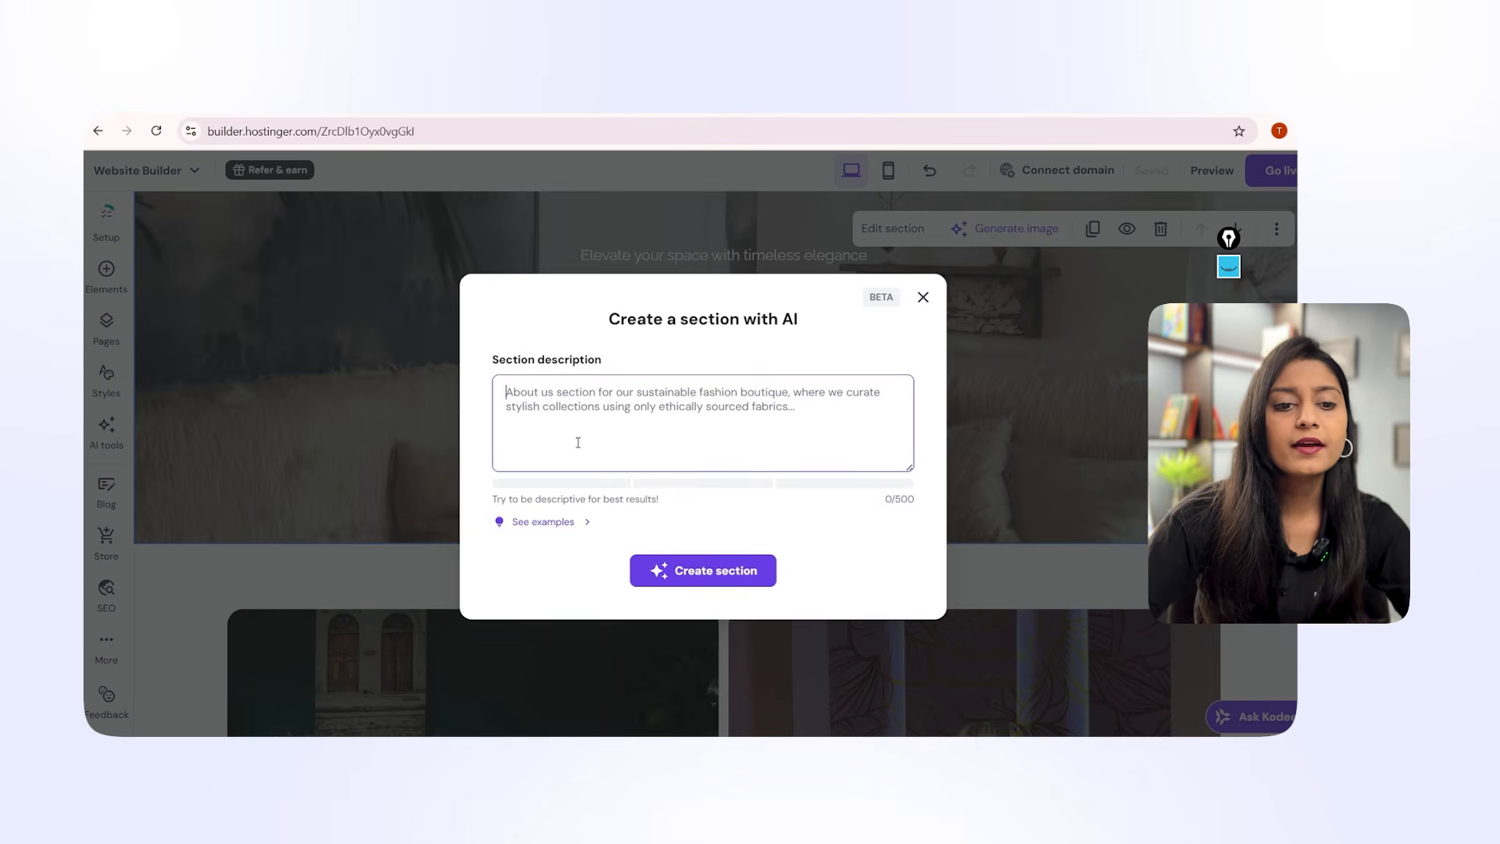
pyautogui.write('generate a section for')
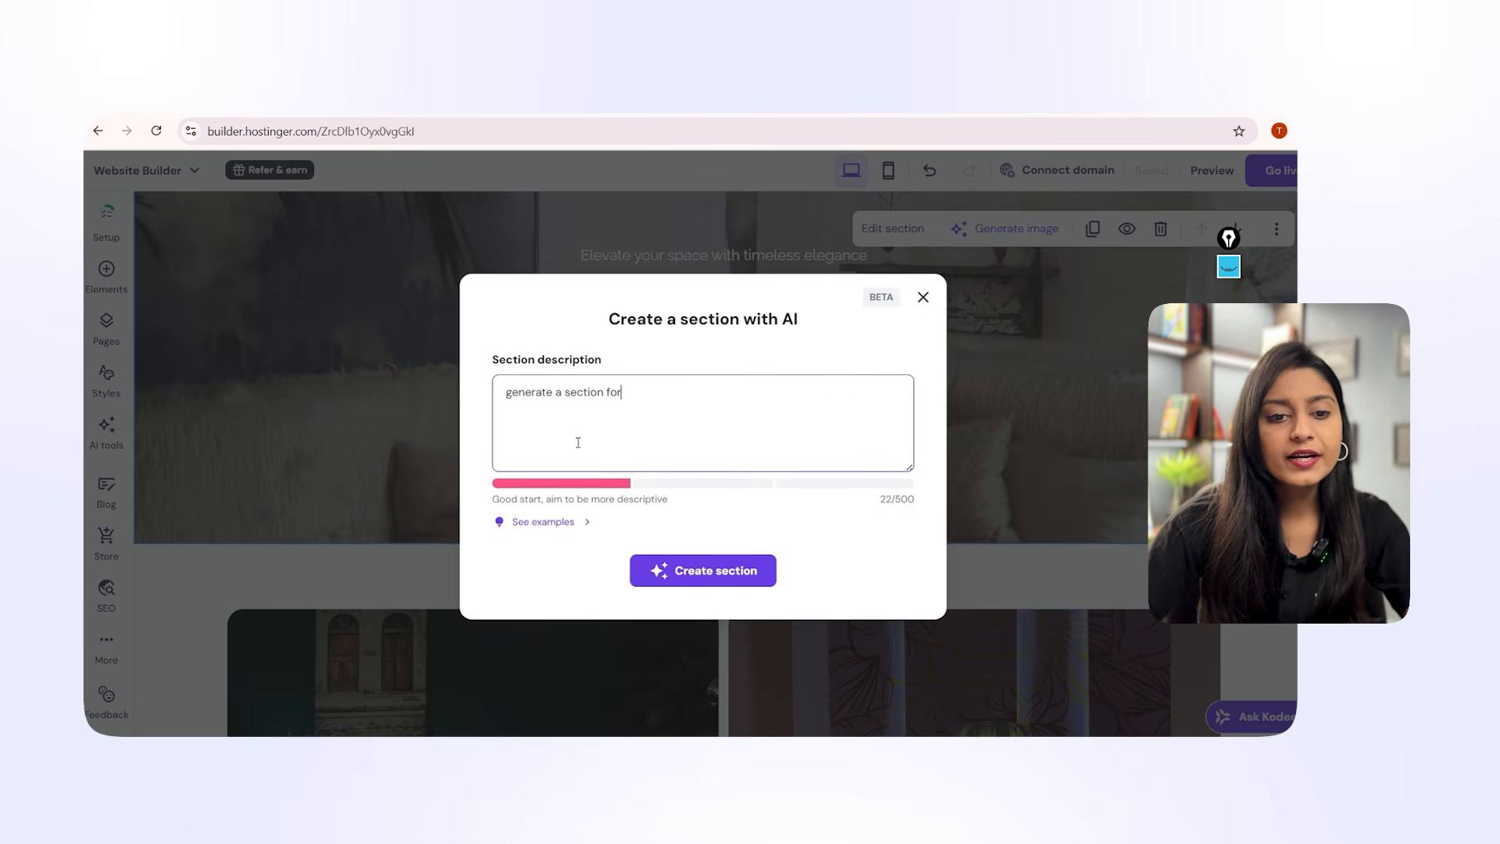
pyautogui.write(' customer feedback')
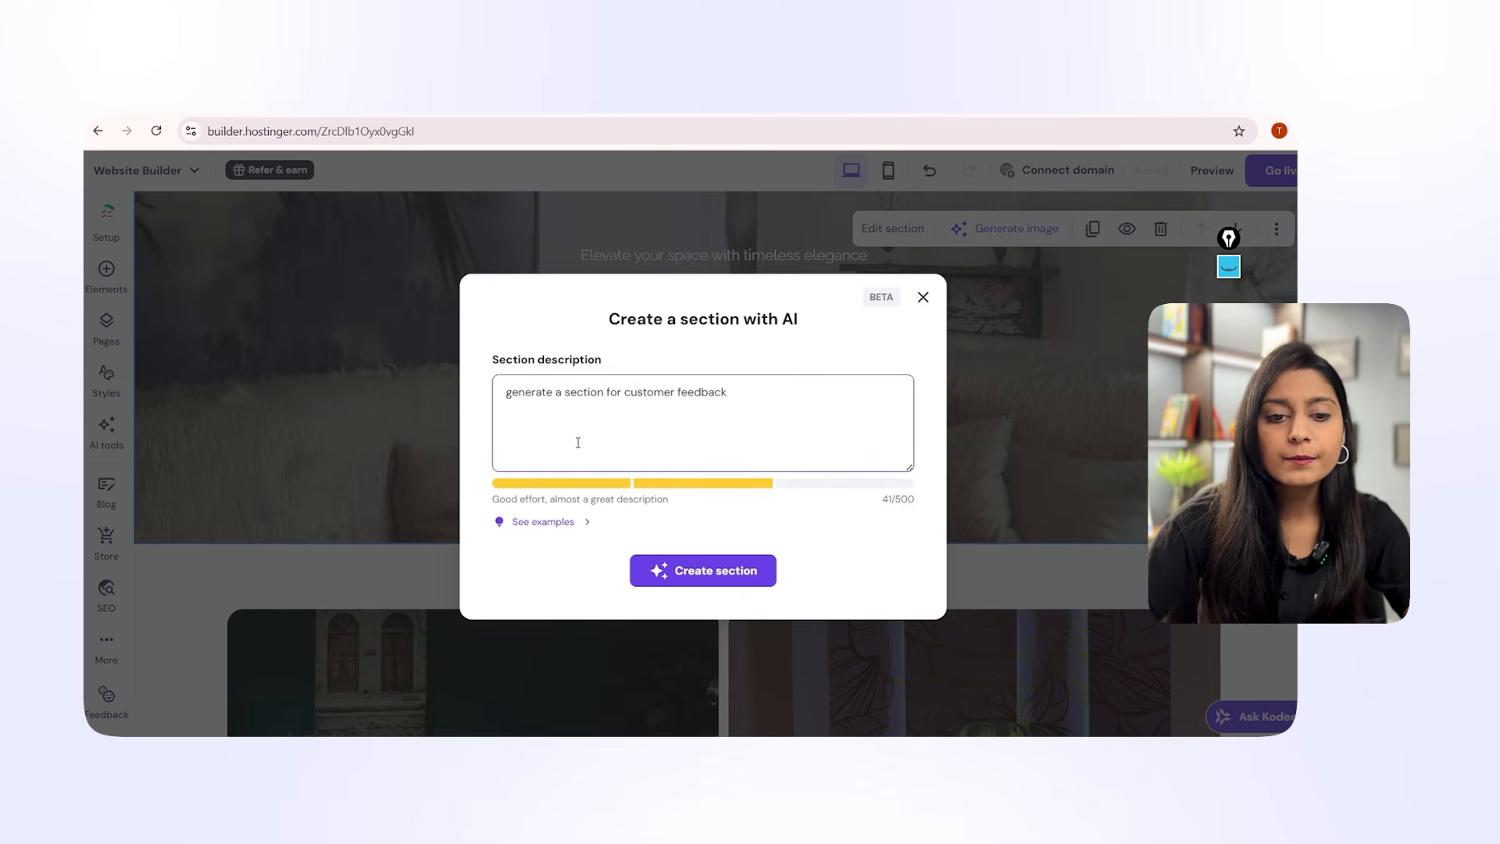
pyautogui.click(673, 563)
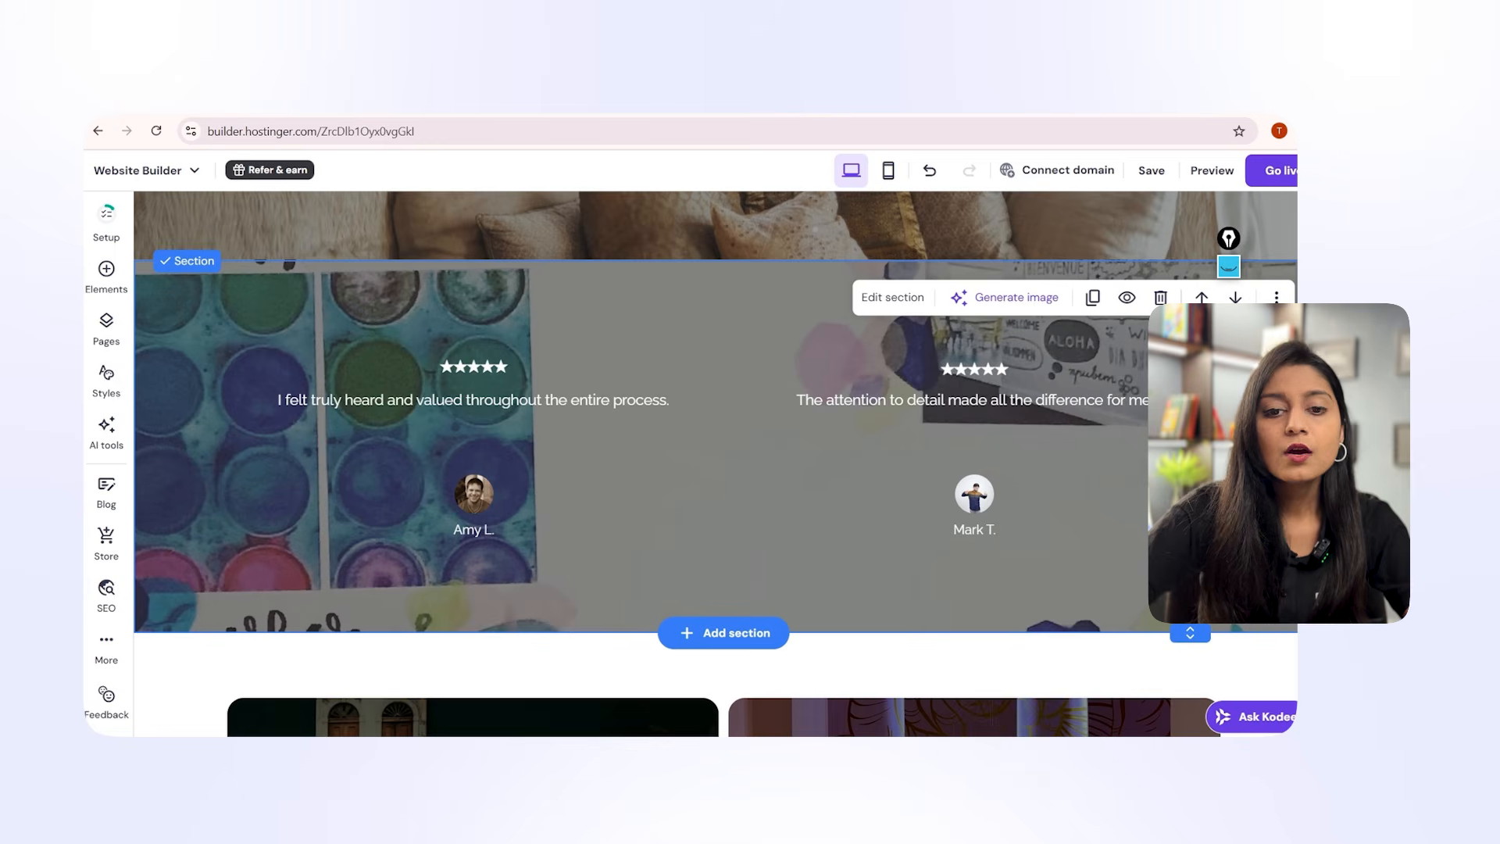
# Move the customer feedback section down the homepage to between the product list and the "Stay Inspired" section.
pyautogui.click(1235, 298)
pyautogui.scroll(-6, 1133, 631)
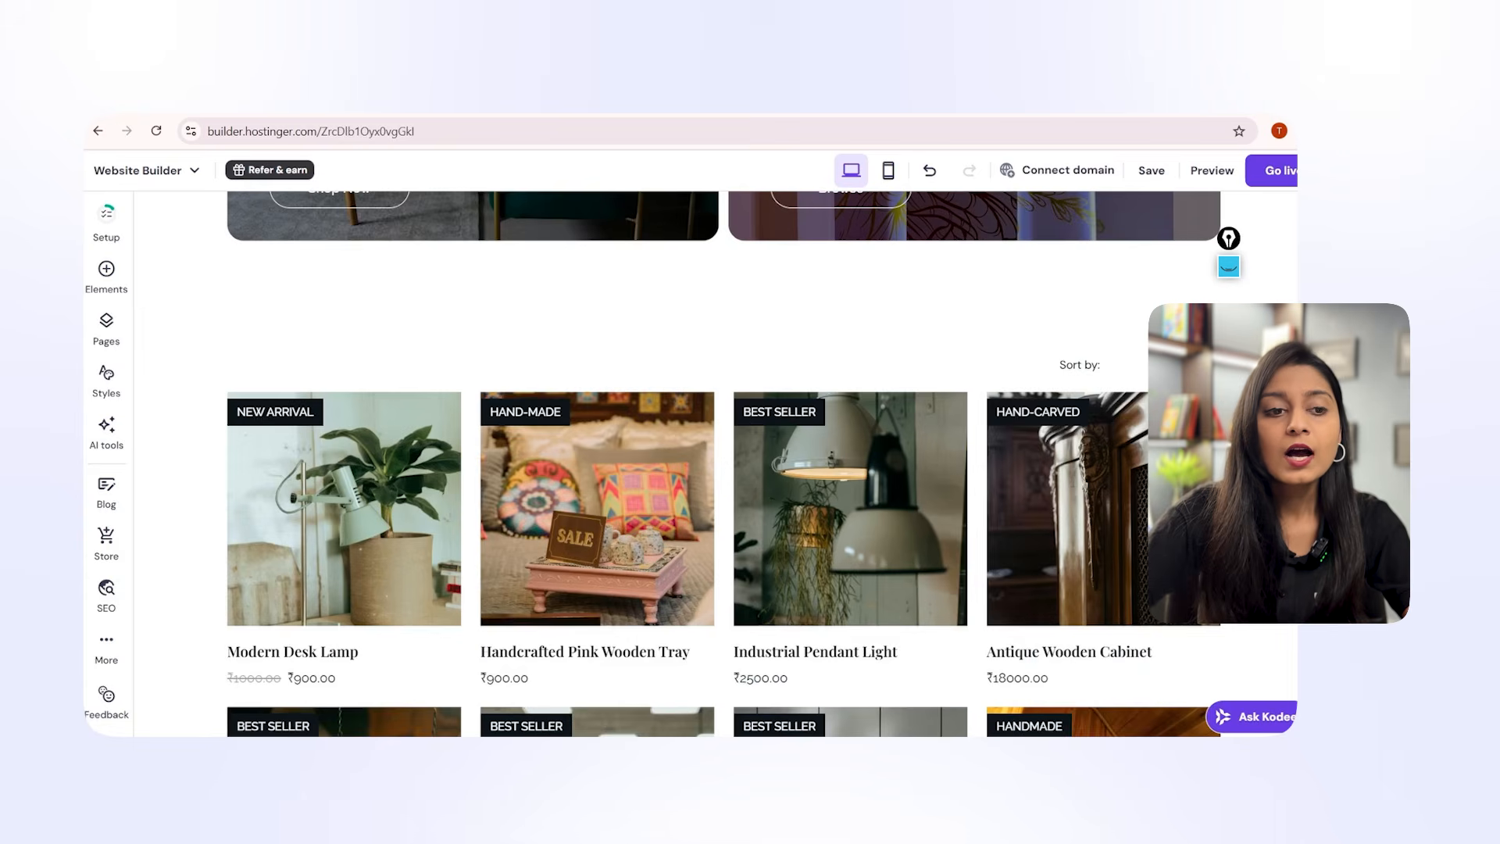
pyautogui.scroll(-10, 1193, 627)
pyautogui.scroll(-5, 1193, 626)
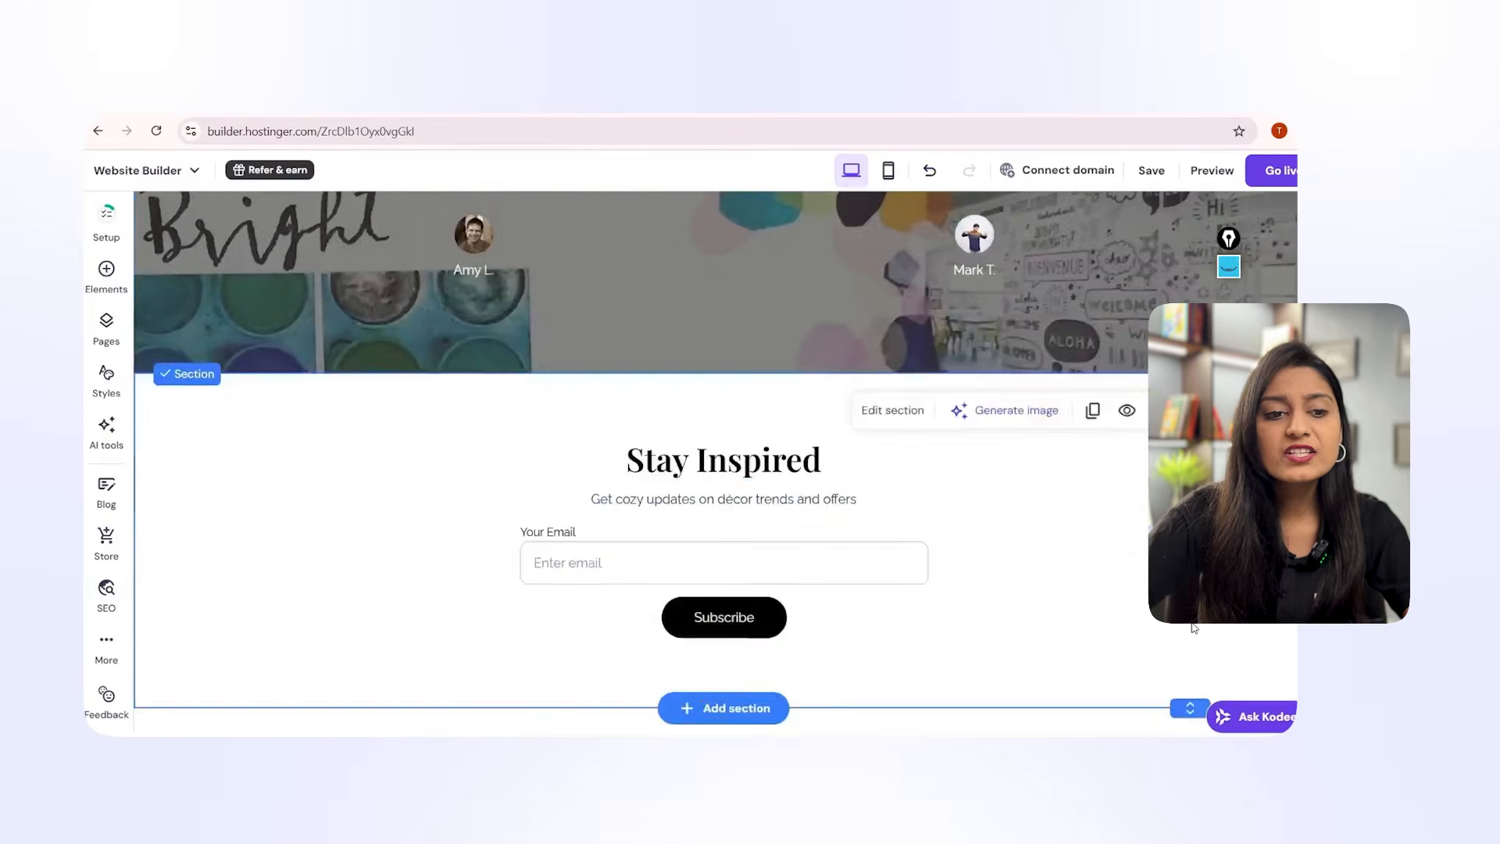
pyautogui.scroll(6, 1193, 627)
pyautogui.scroll(3, 1193, 626)
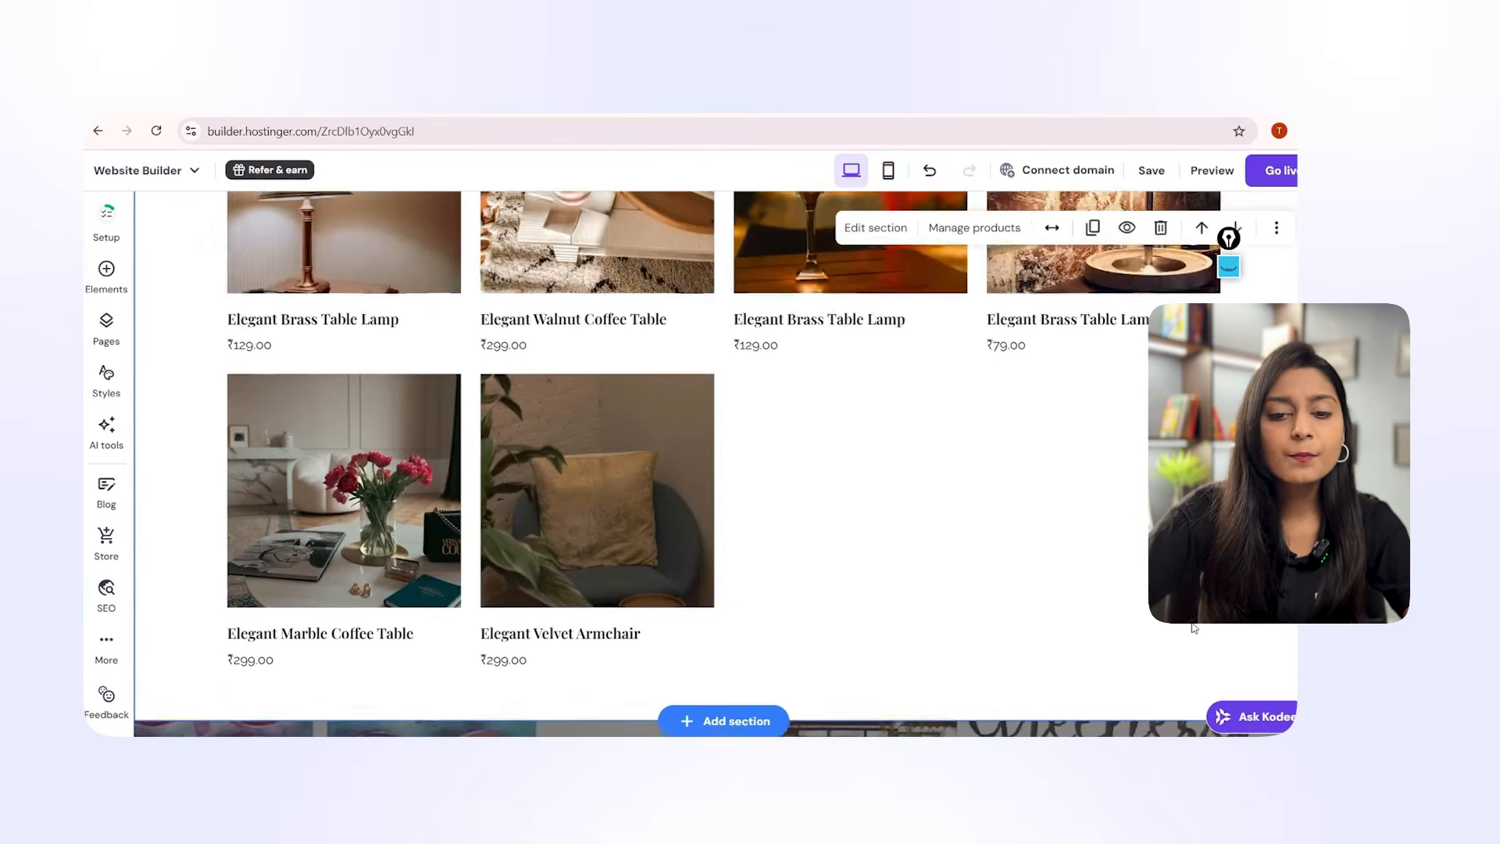
pyautogui.scroll(2, 1196, 637)
pyautogui.scroll(4, 1196, 642)
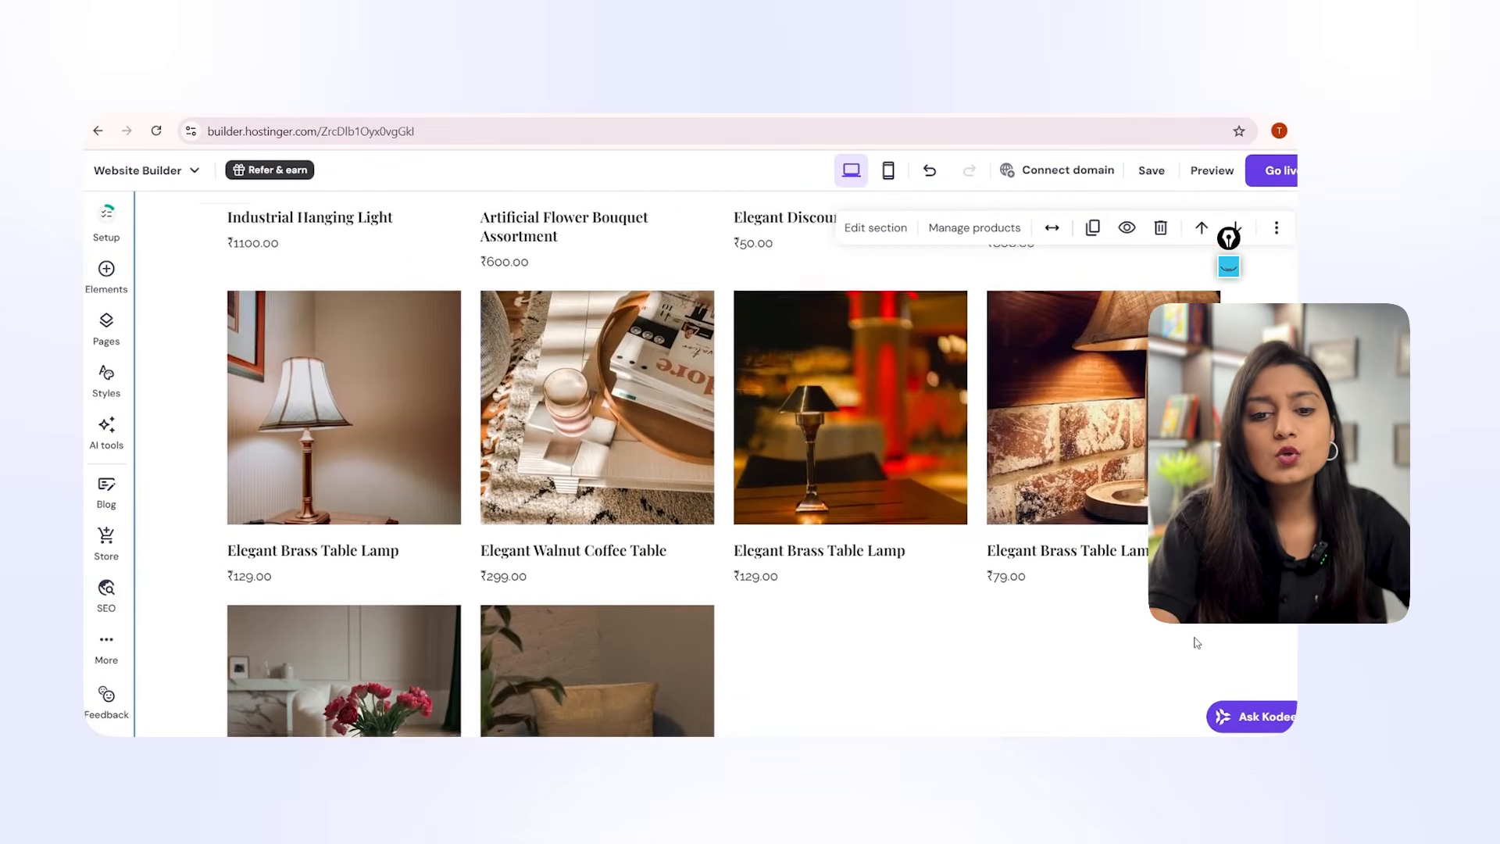
# Open the header's logo settings, check the media library for the logo image, and start creating a unique logo with AI.
pyautogui.scroll(6, 1196, 643)
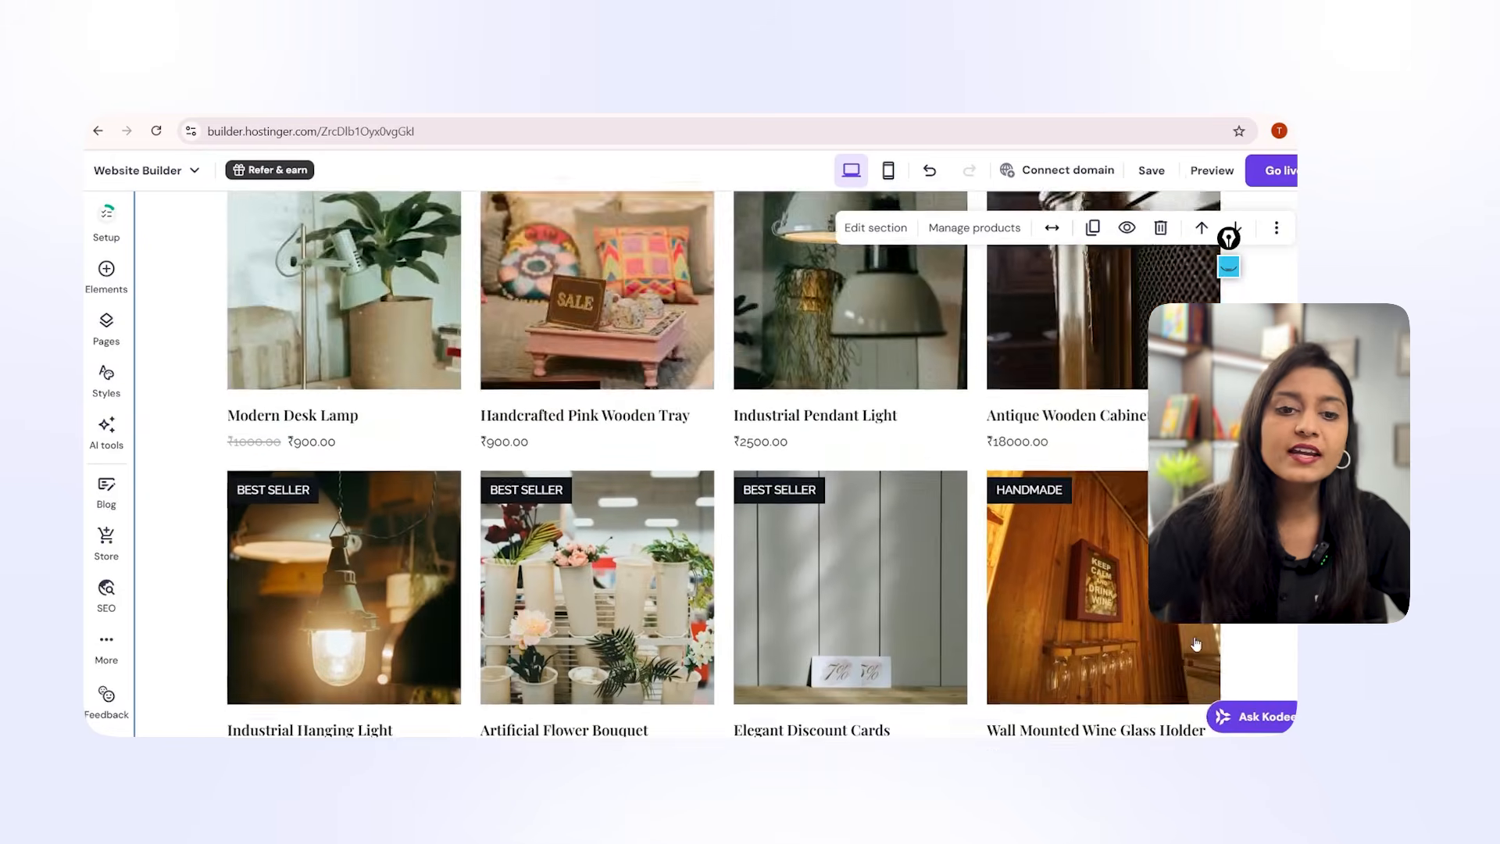
pyautogui.scroll(8, 1194, 639)
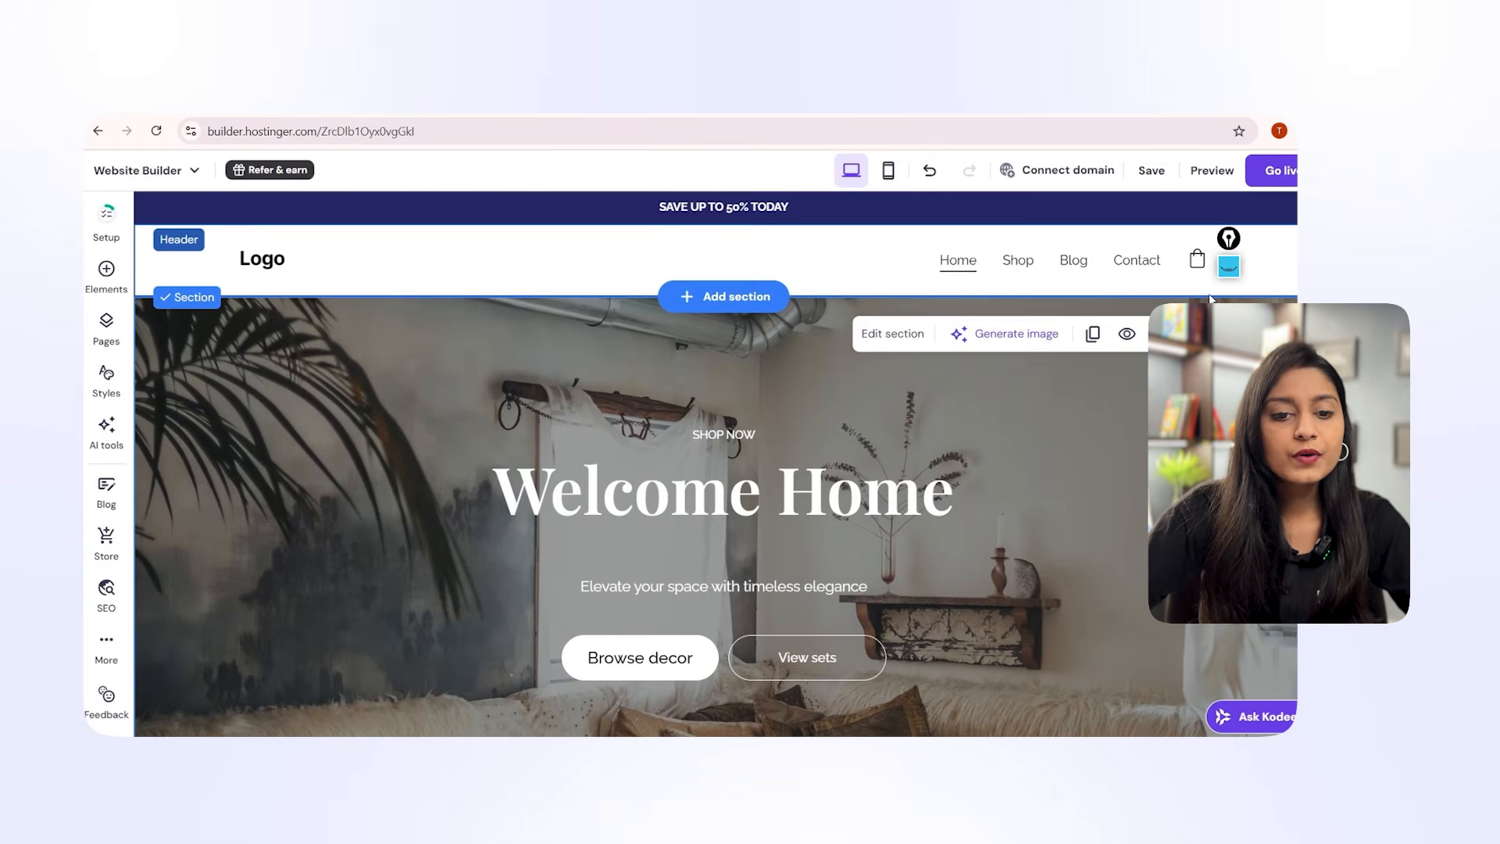
pyautogui.click(267, 260)
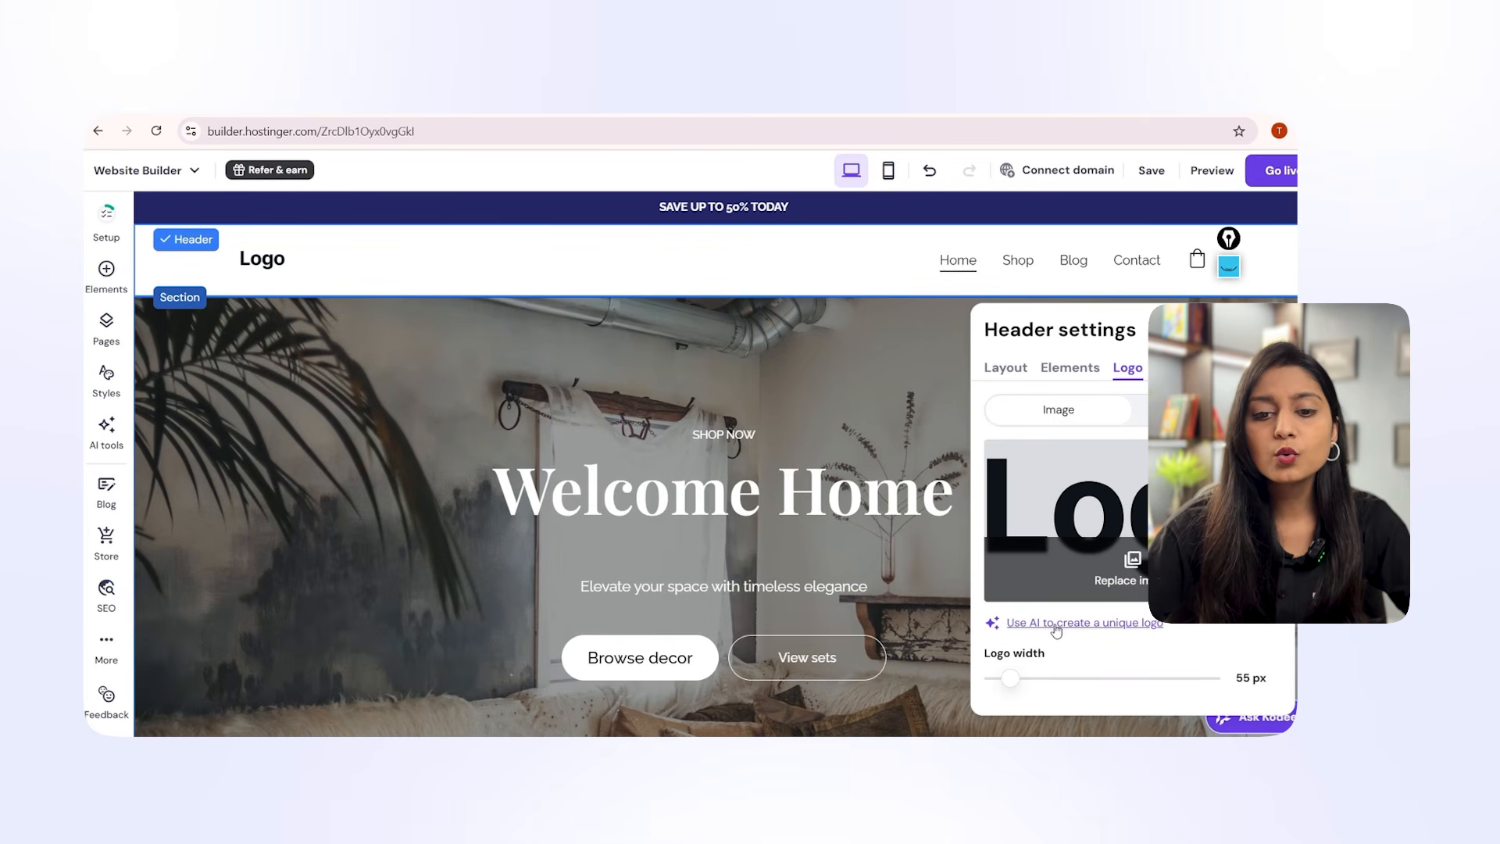
pyautogui.click(1008, 517)
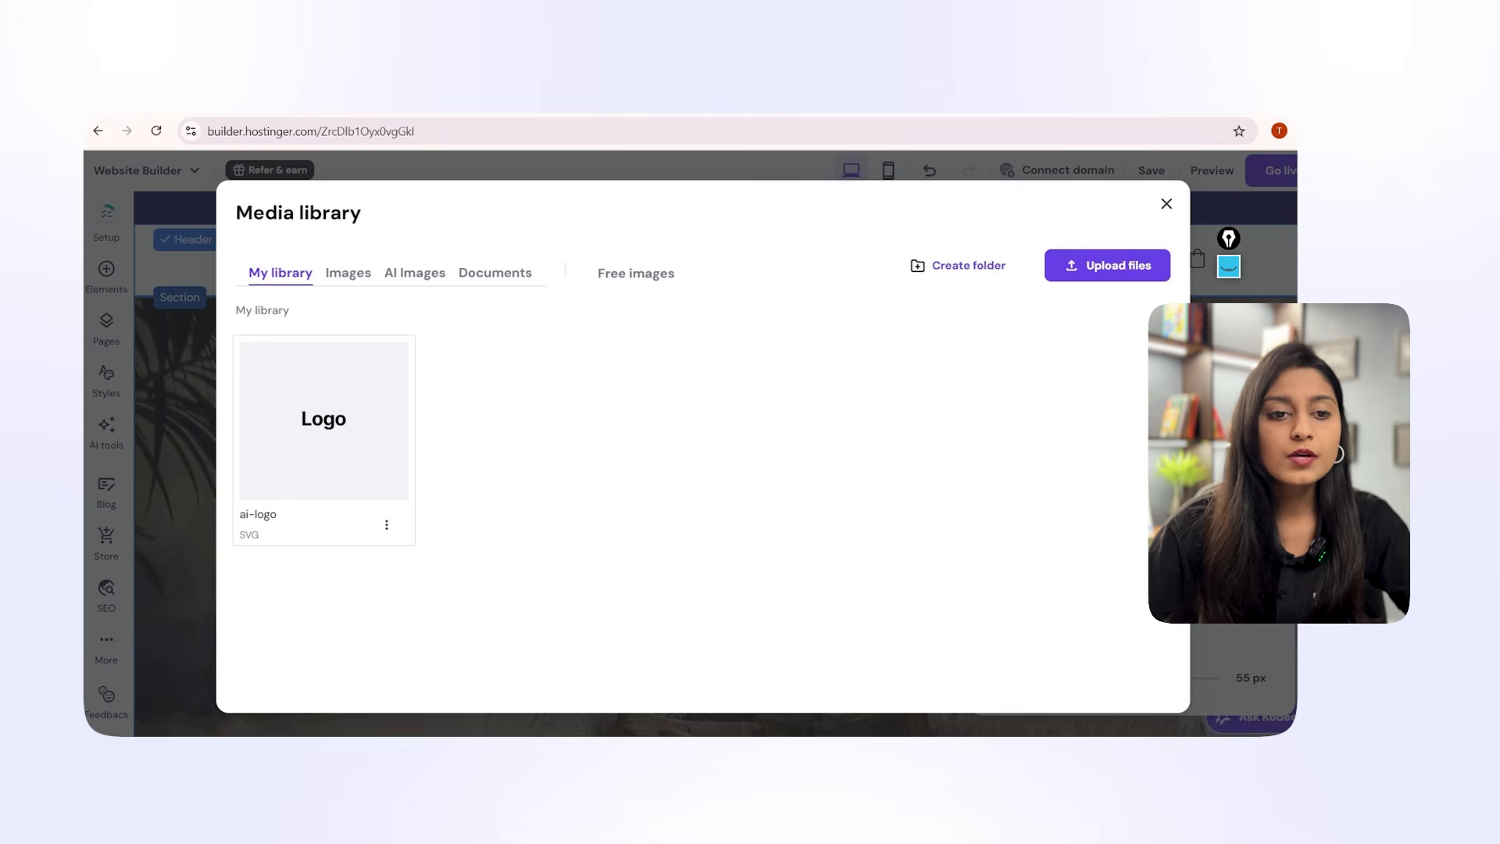
pyautogui.click(1166, 205)
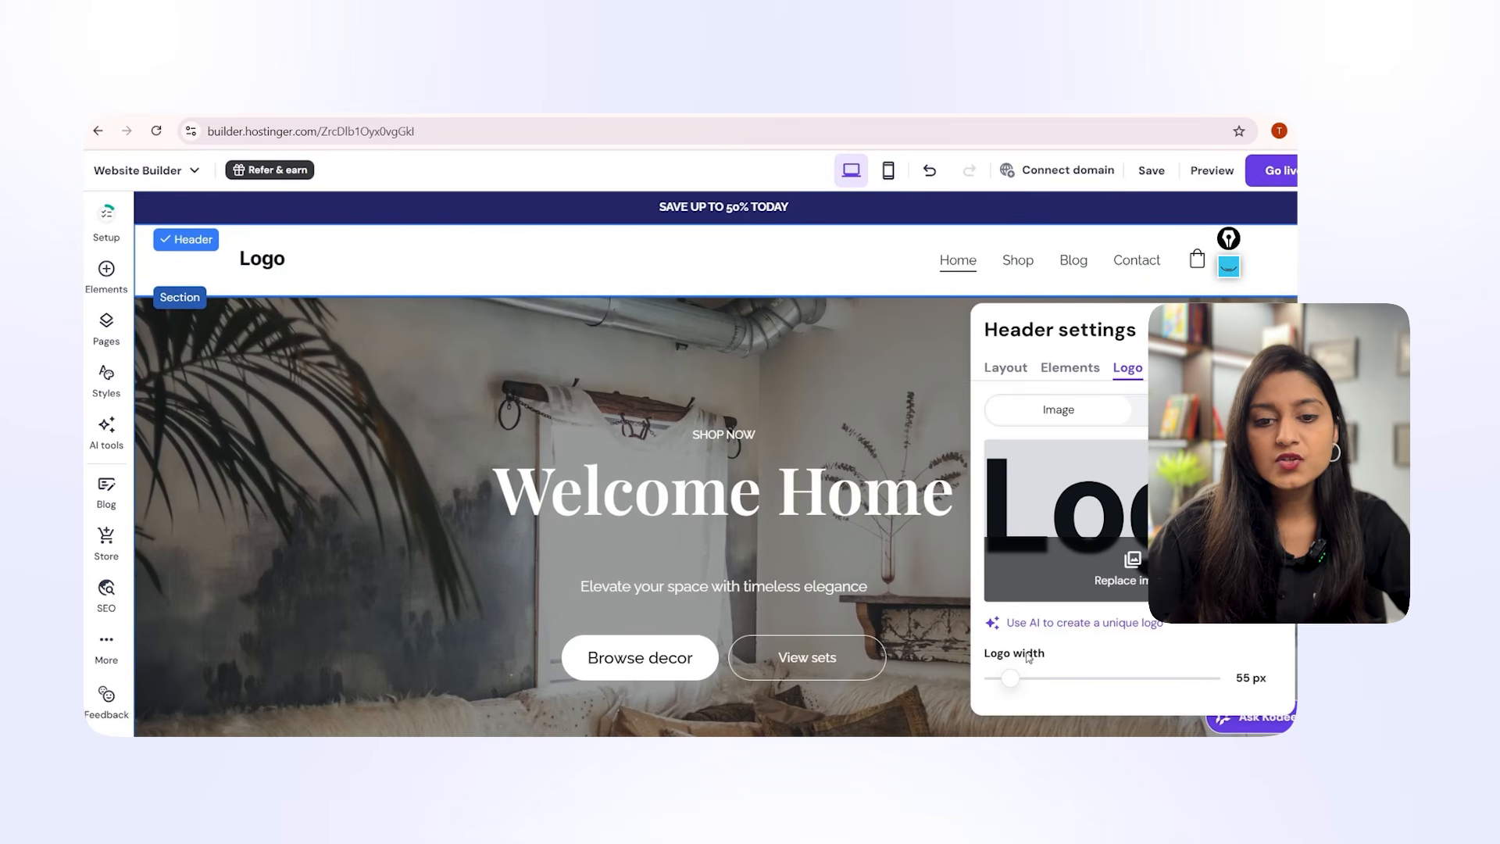
pyautogui.click(1033, 625)
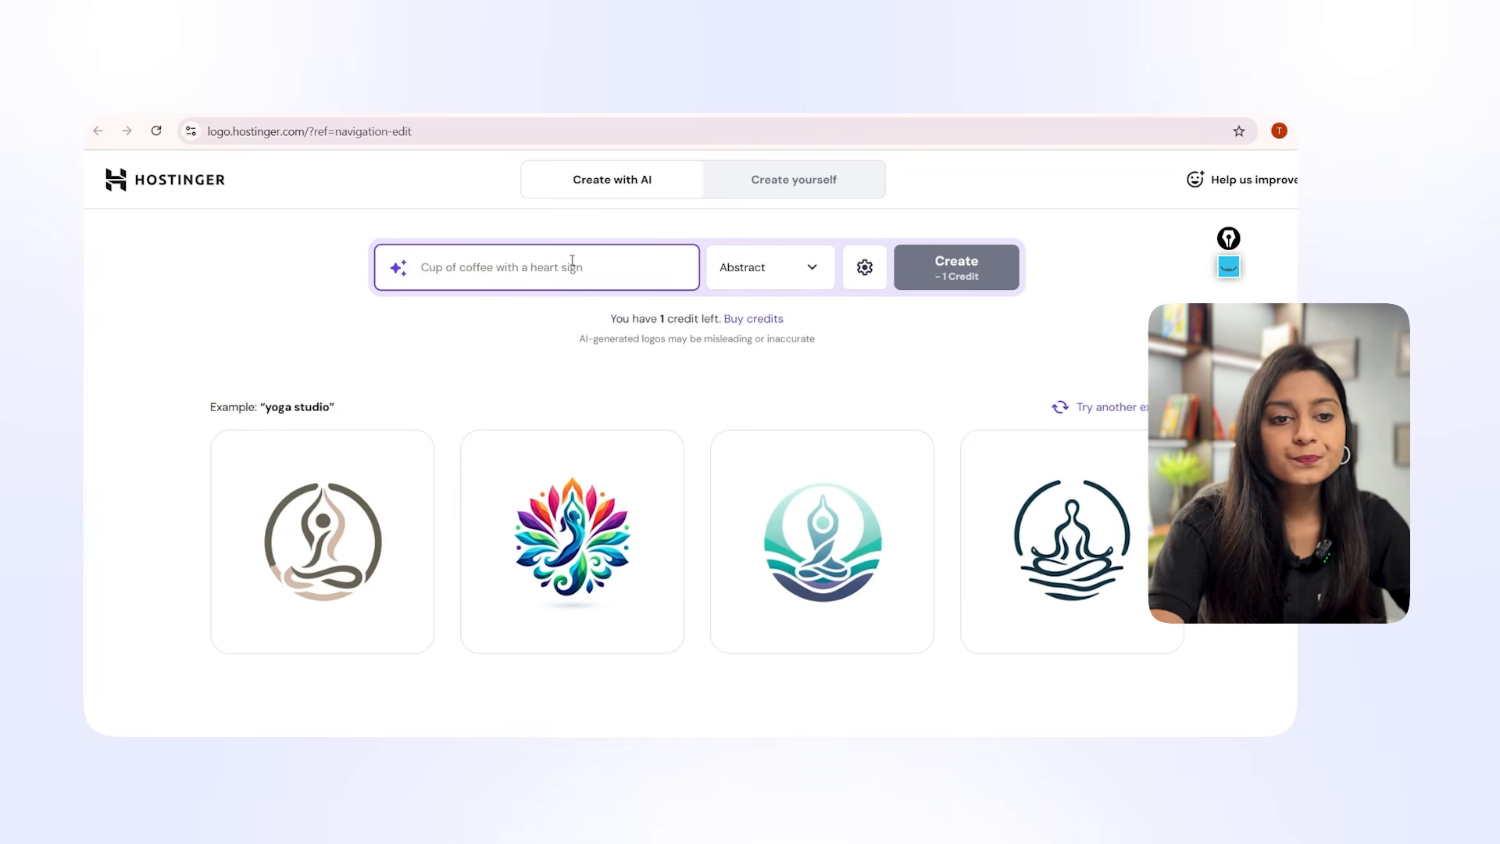
# Generate AI logos in the Abstract style from the description "Urbancart Hub".
pyautogui.write('Urban')
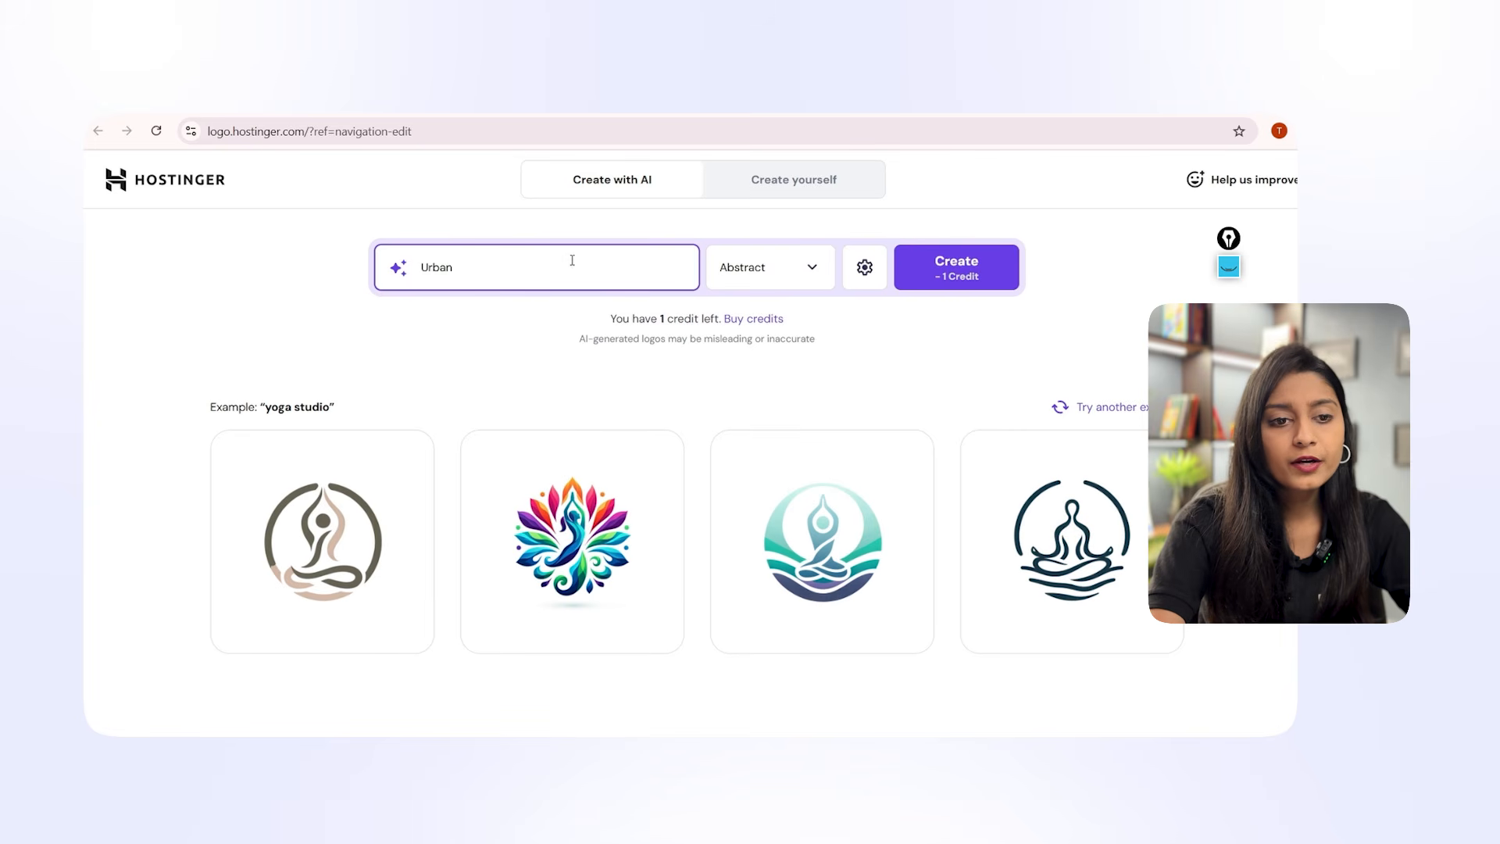
pyautogui.write('cart H')
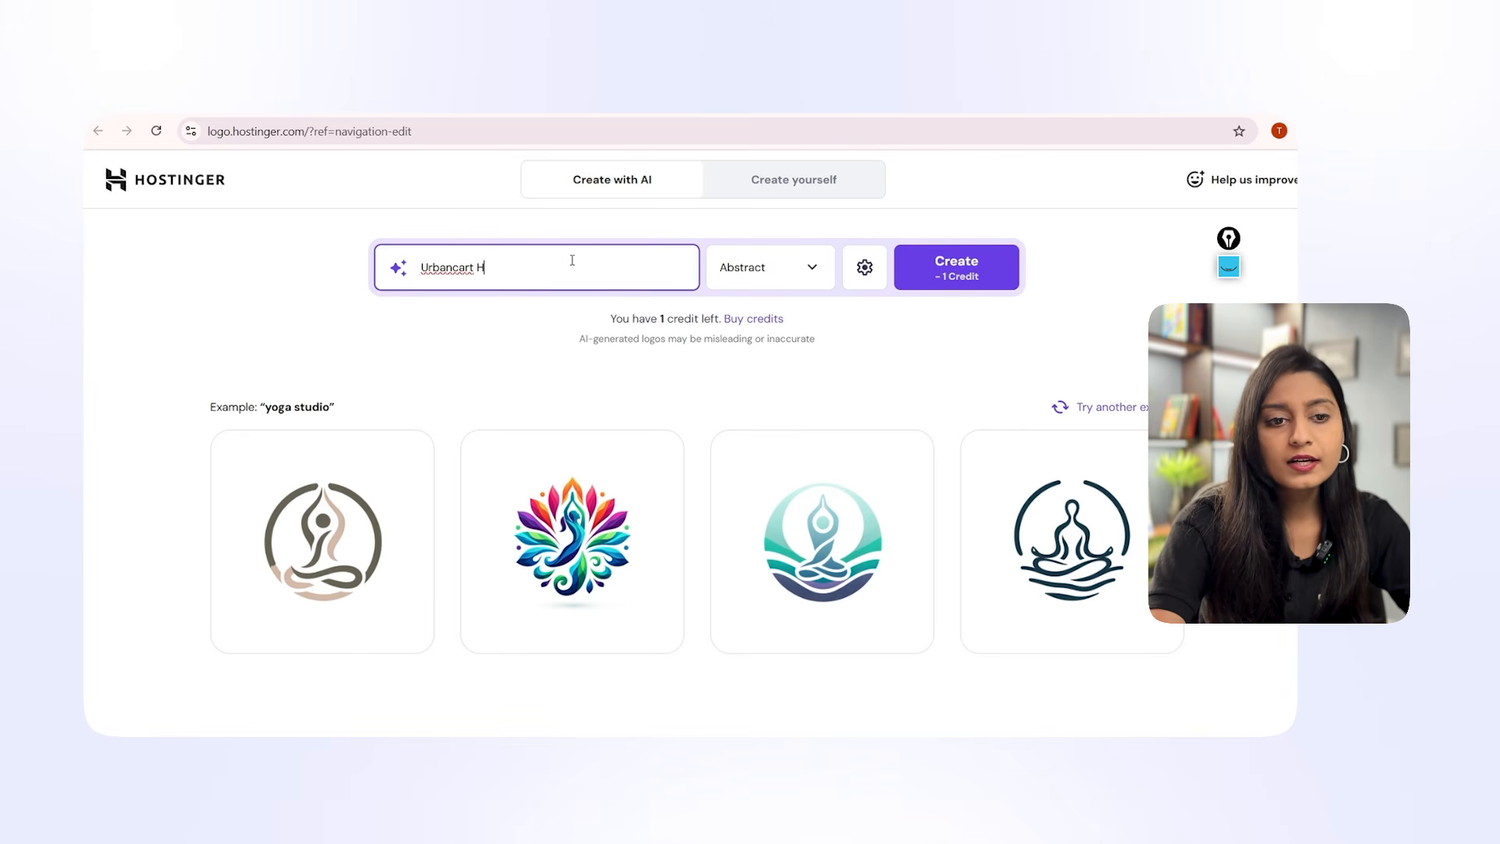
pyautogui.press('BackSpace')
pyautogui.press('BackSpace')
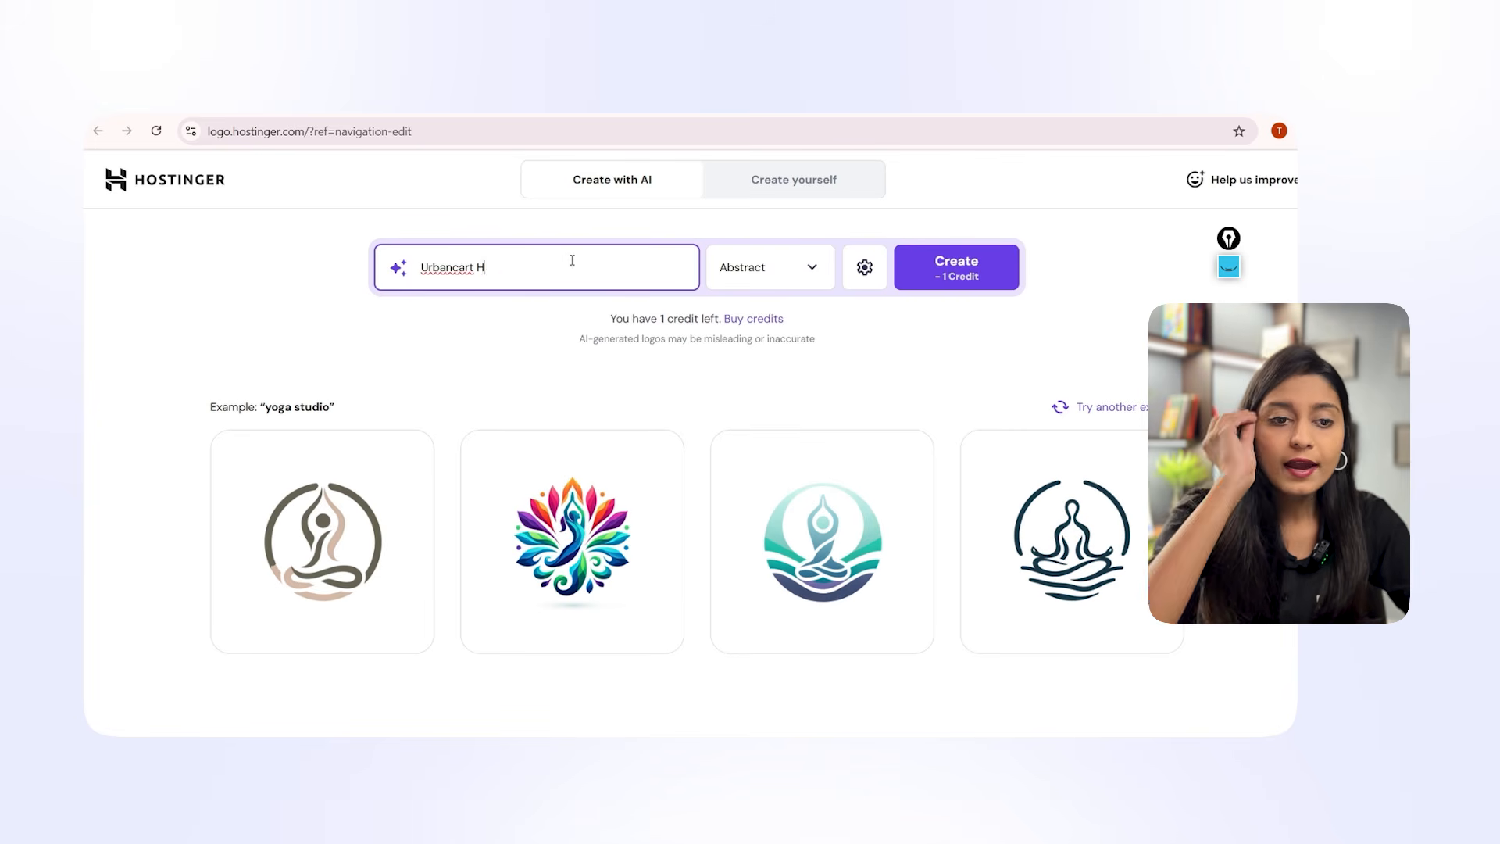
pyautogui.write('ub')
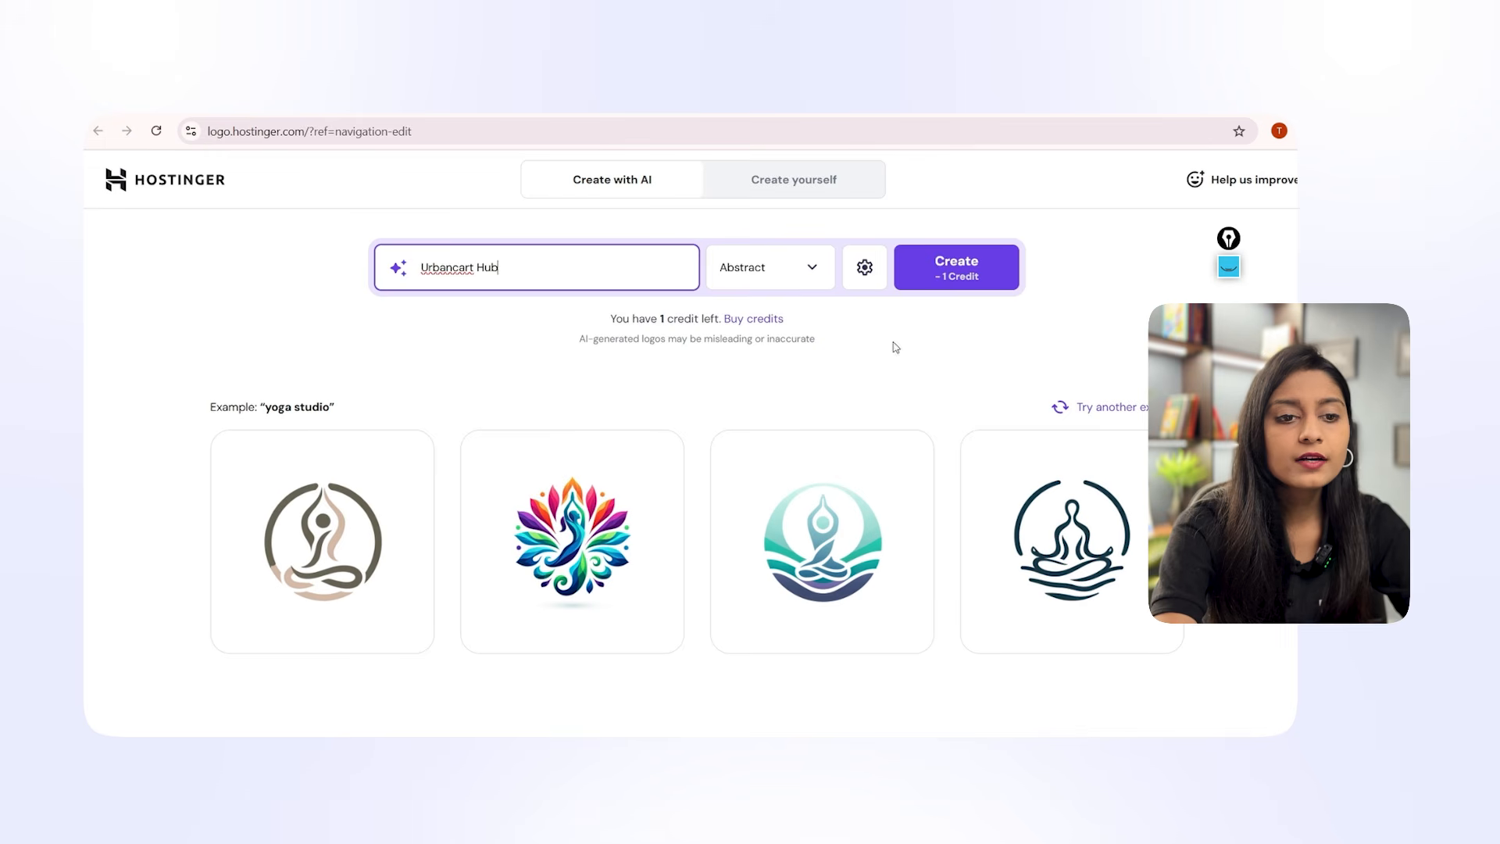
pyautogui.click(984, 278)
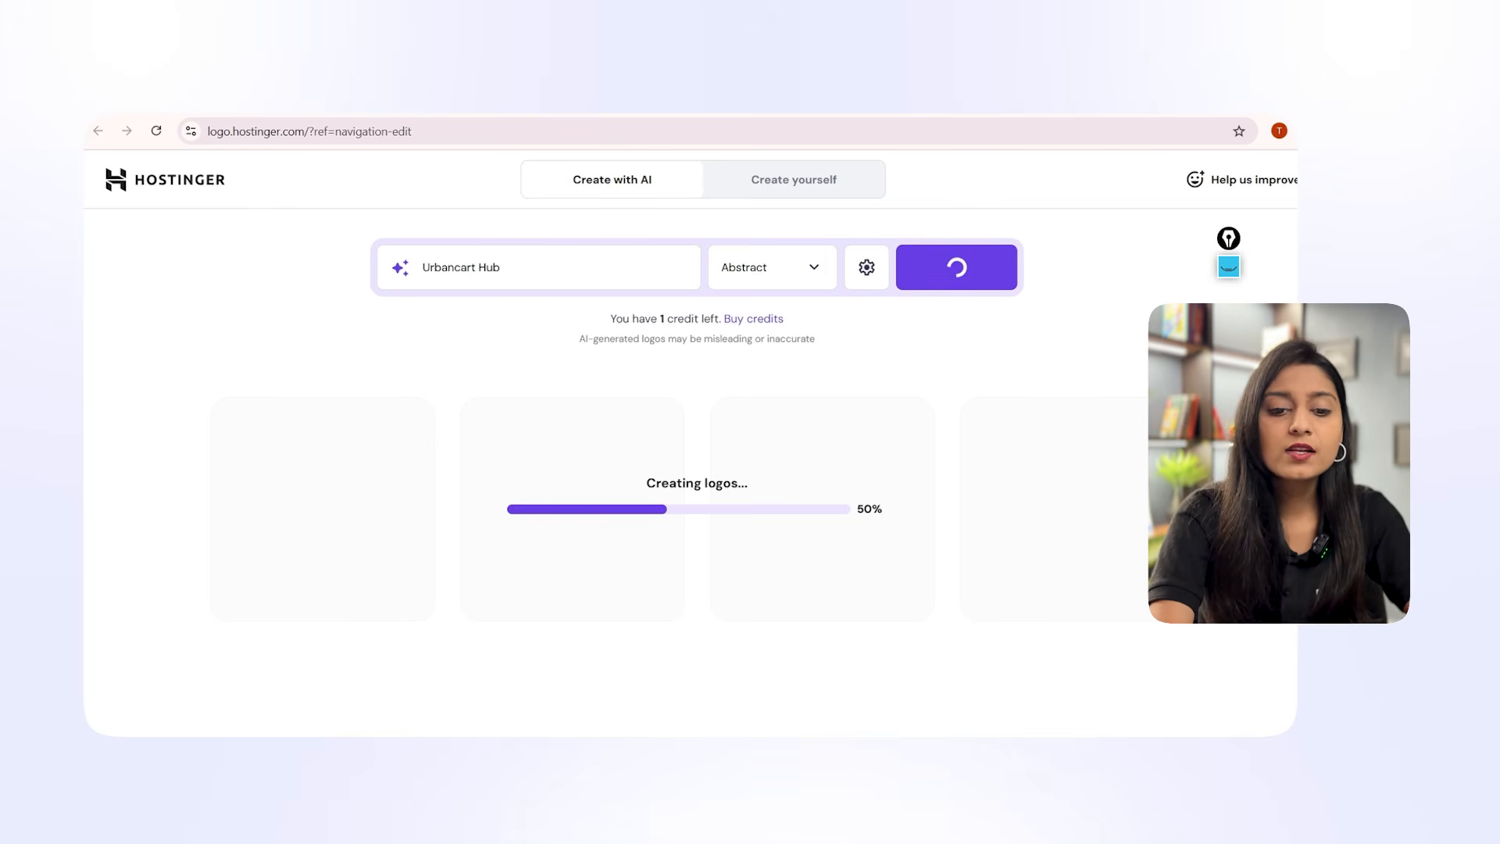
pyautogui.rightClick(776, 760)
pyautogui.click(571, 669)
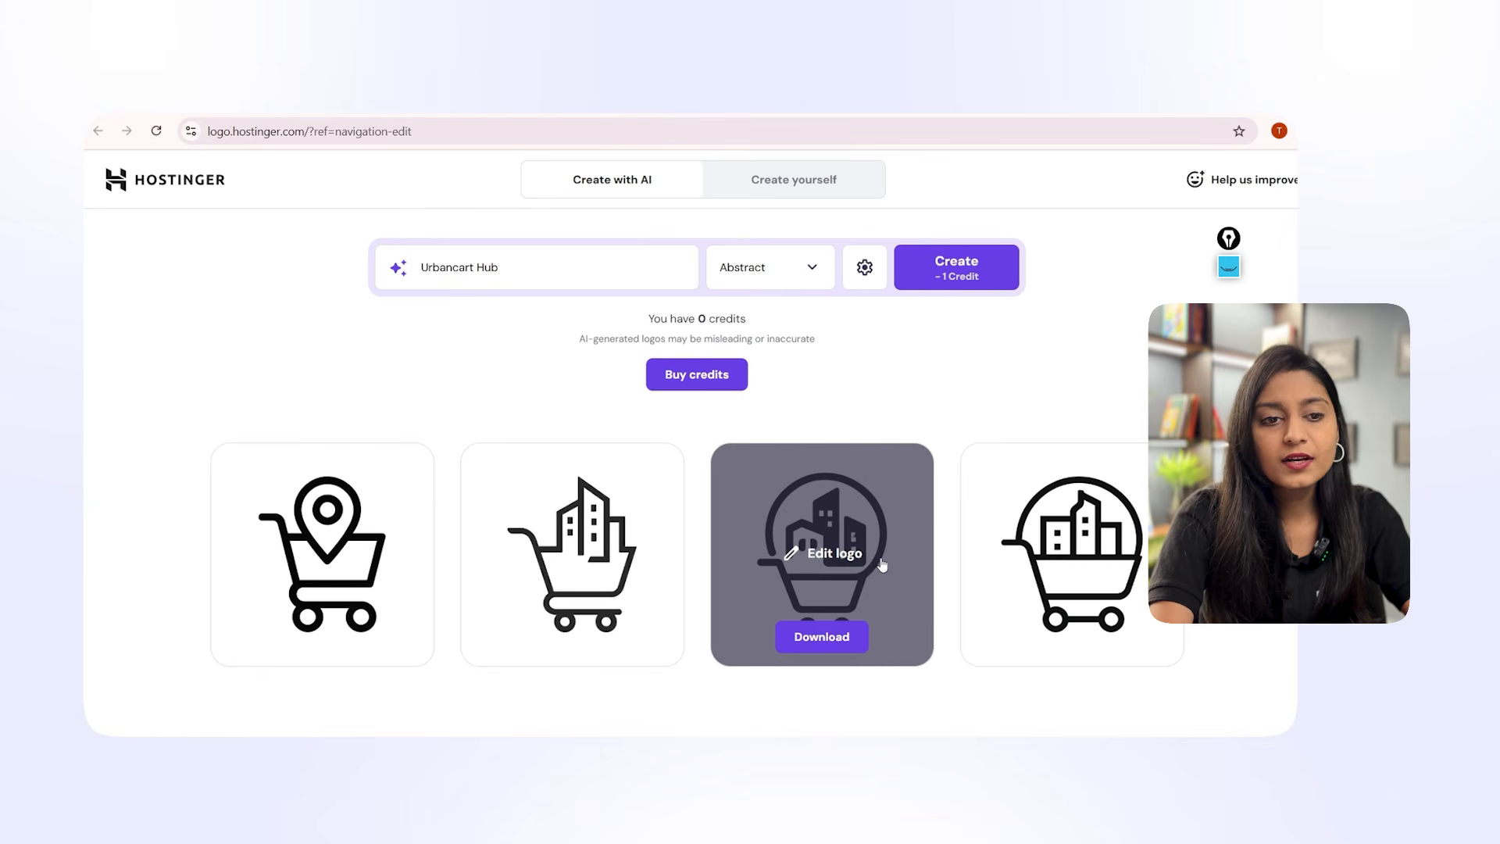
# Edit the third generated logo, the cart with city buildings, and set its name to "Urbancart".
pyautogui.click(835, 553)
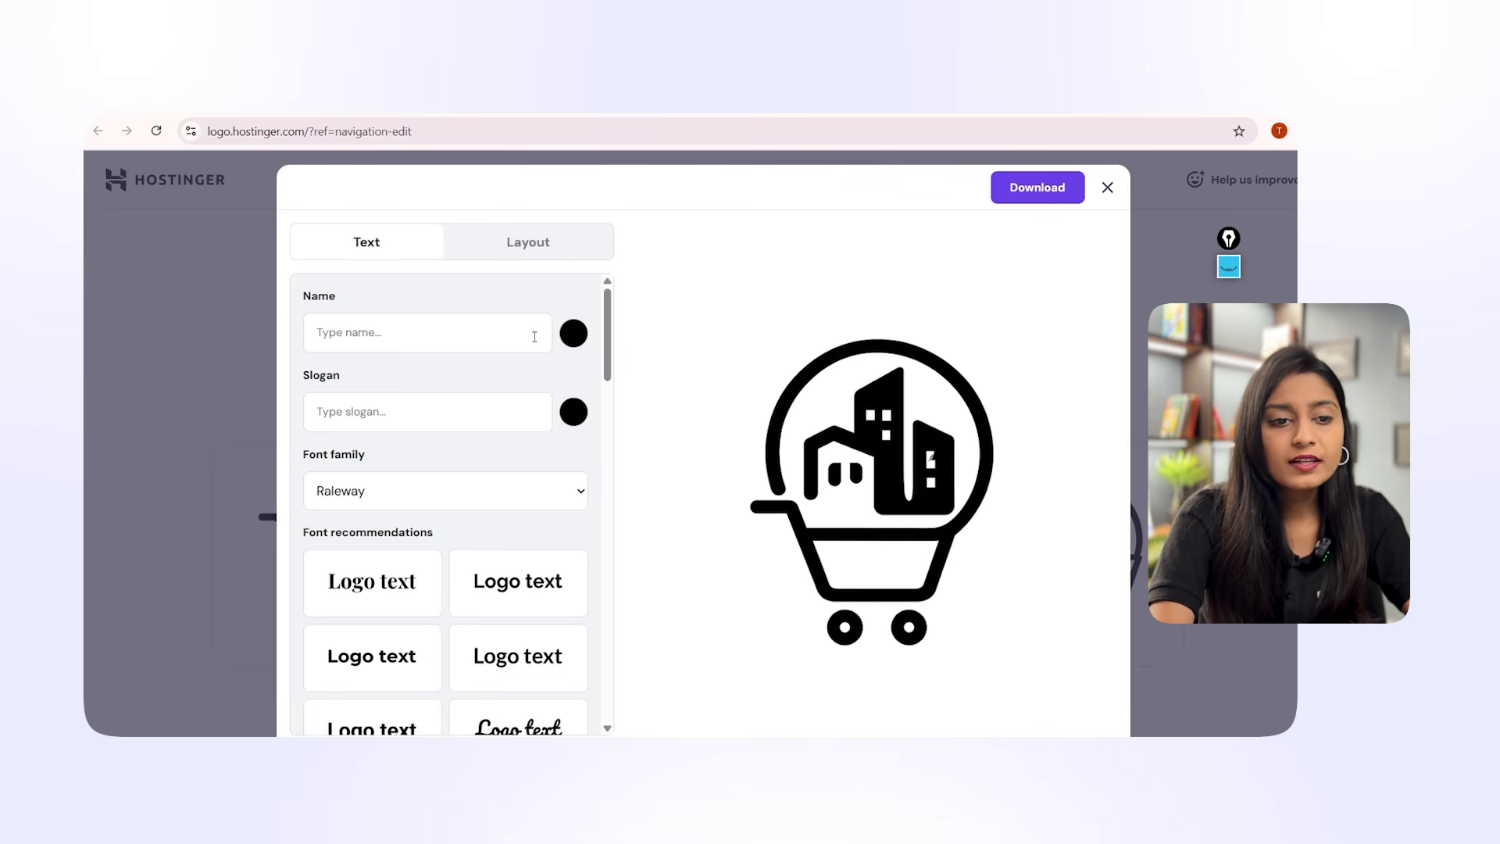
pyautogui.write('U')
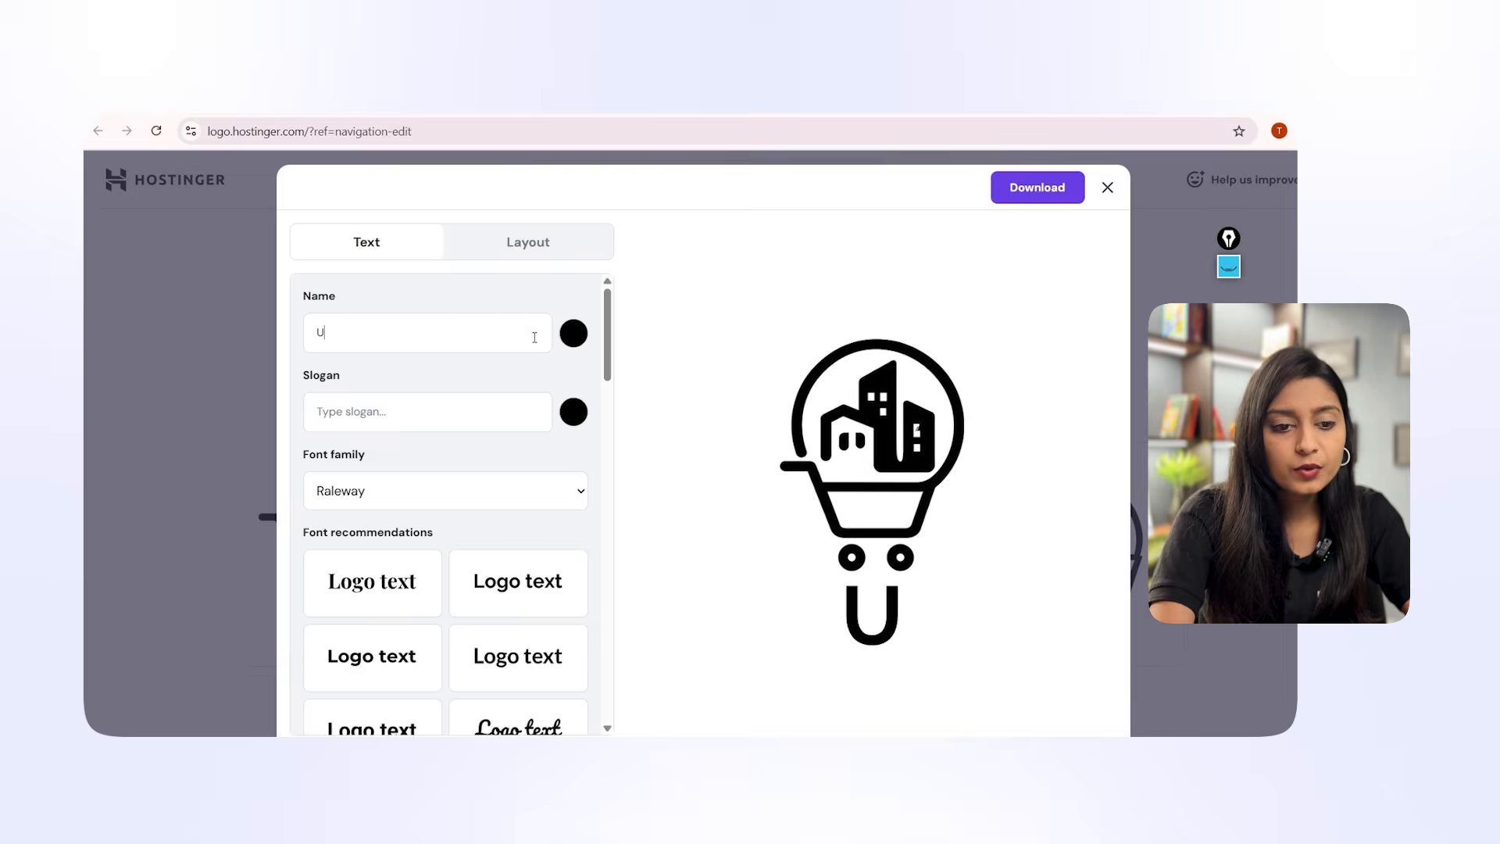
pyautogui.write('rban')
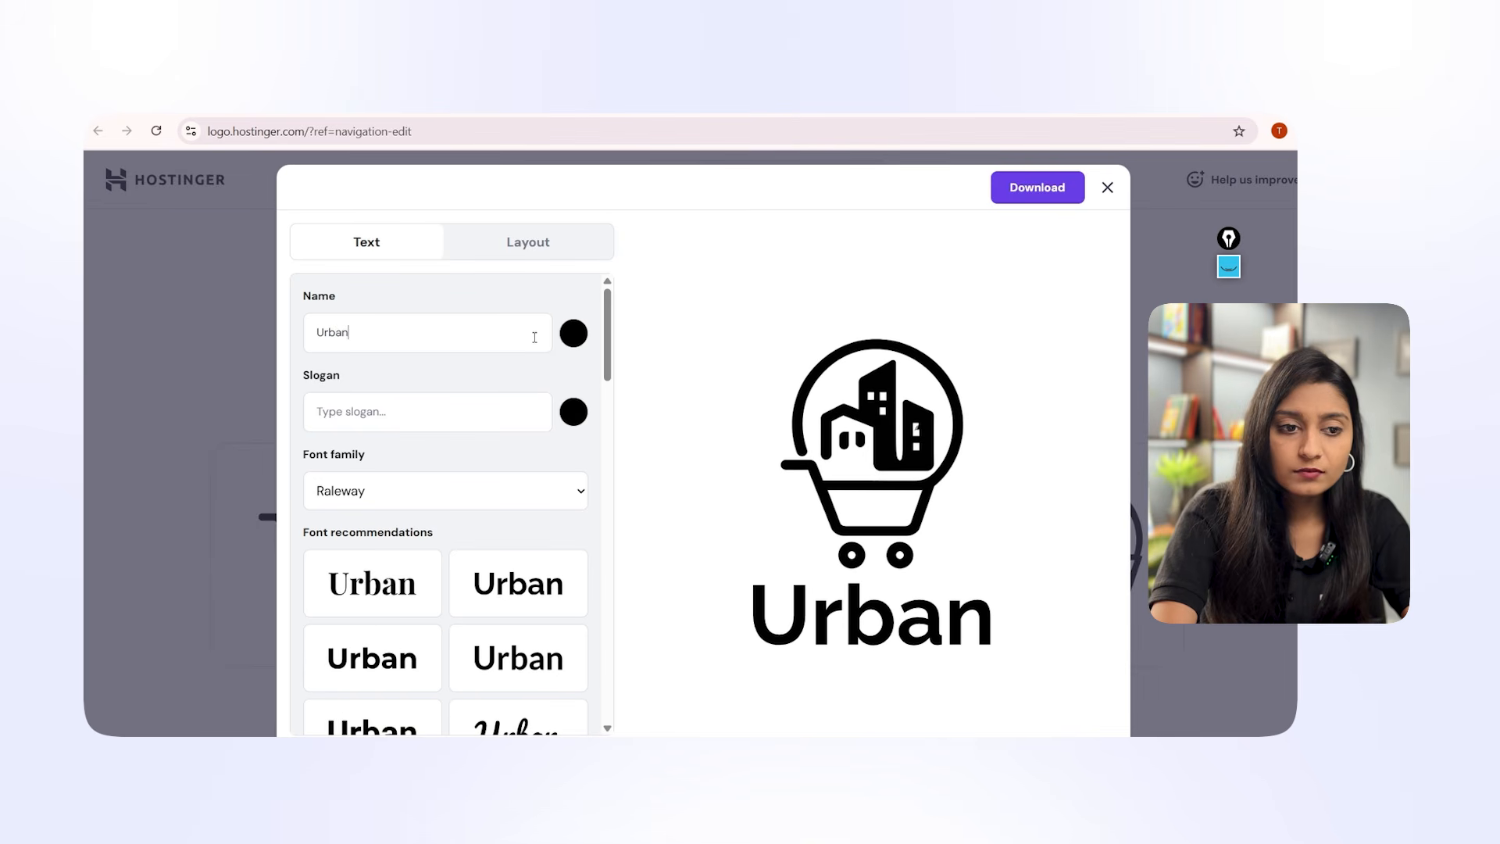
pyautogui.write('cart')
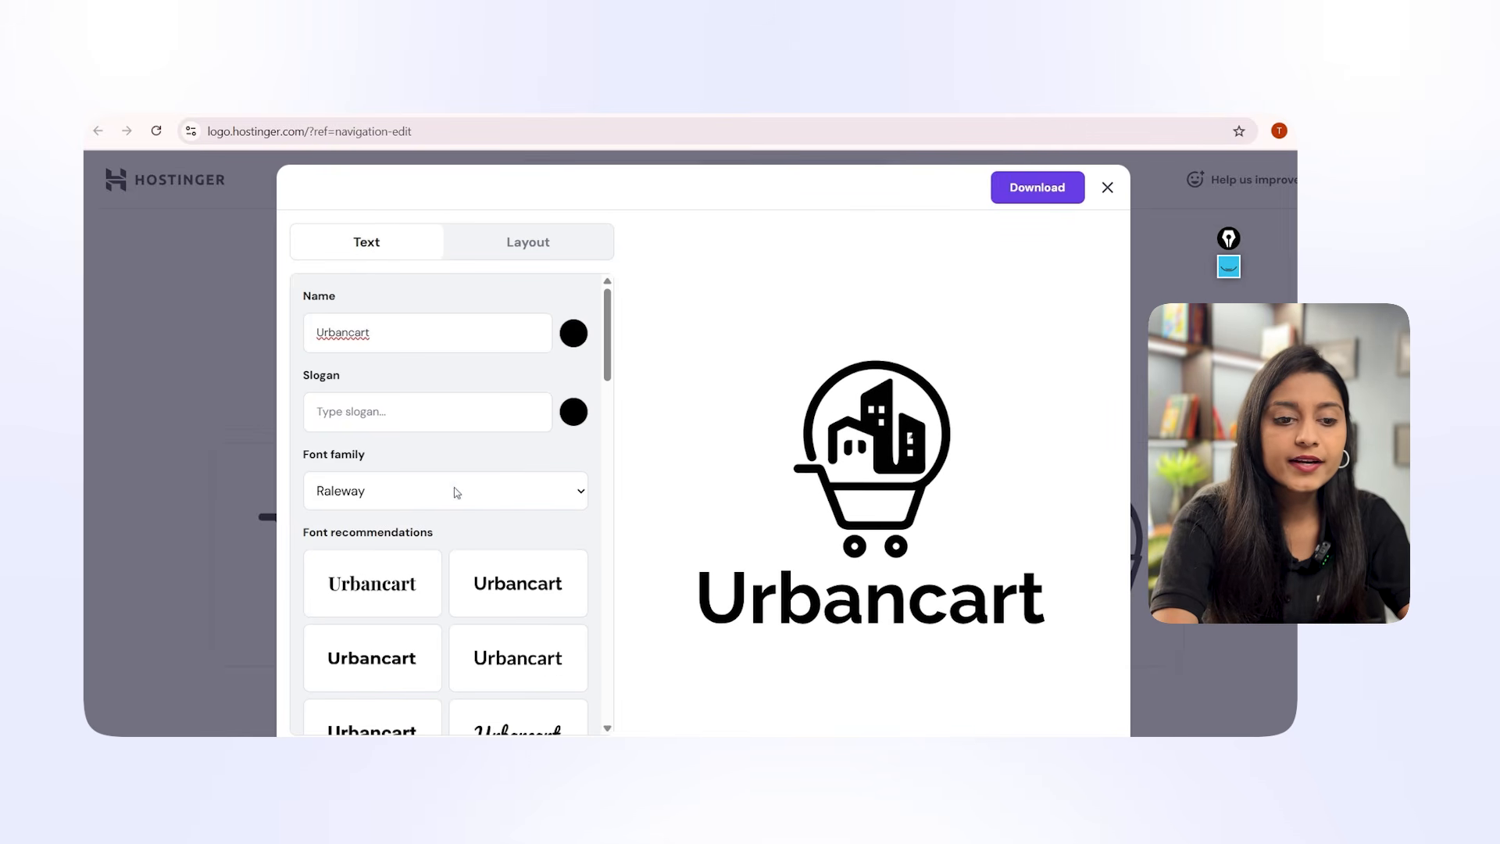
# Try the recommended fonts for the logo name, including Playfair Display, and choose Montserrat.
pyautogui.click(425, 588)
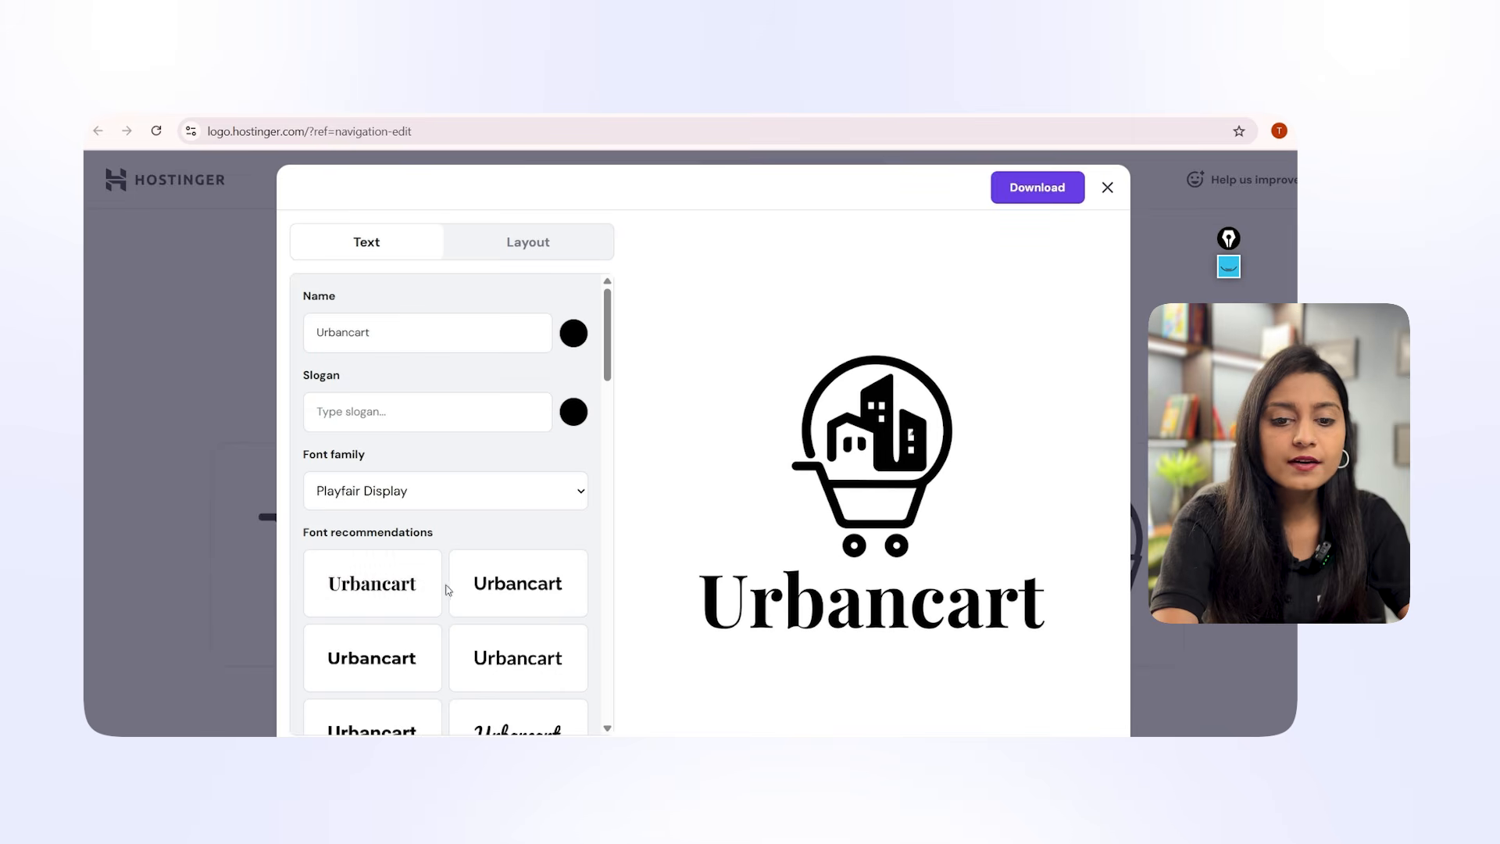
pyautogui.click(479, 617)
pyautogui.click(426, 657)
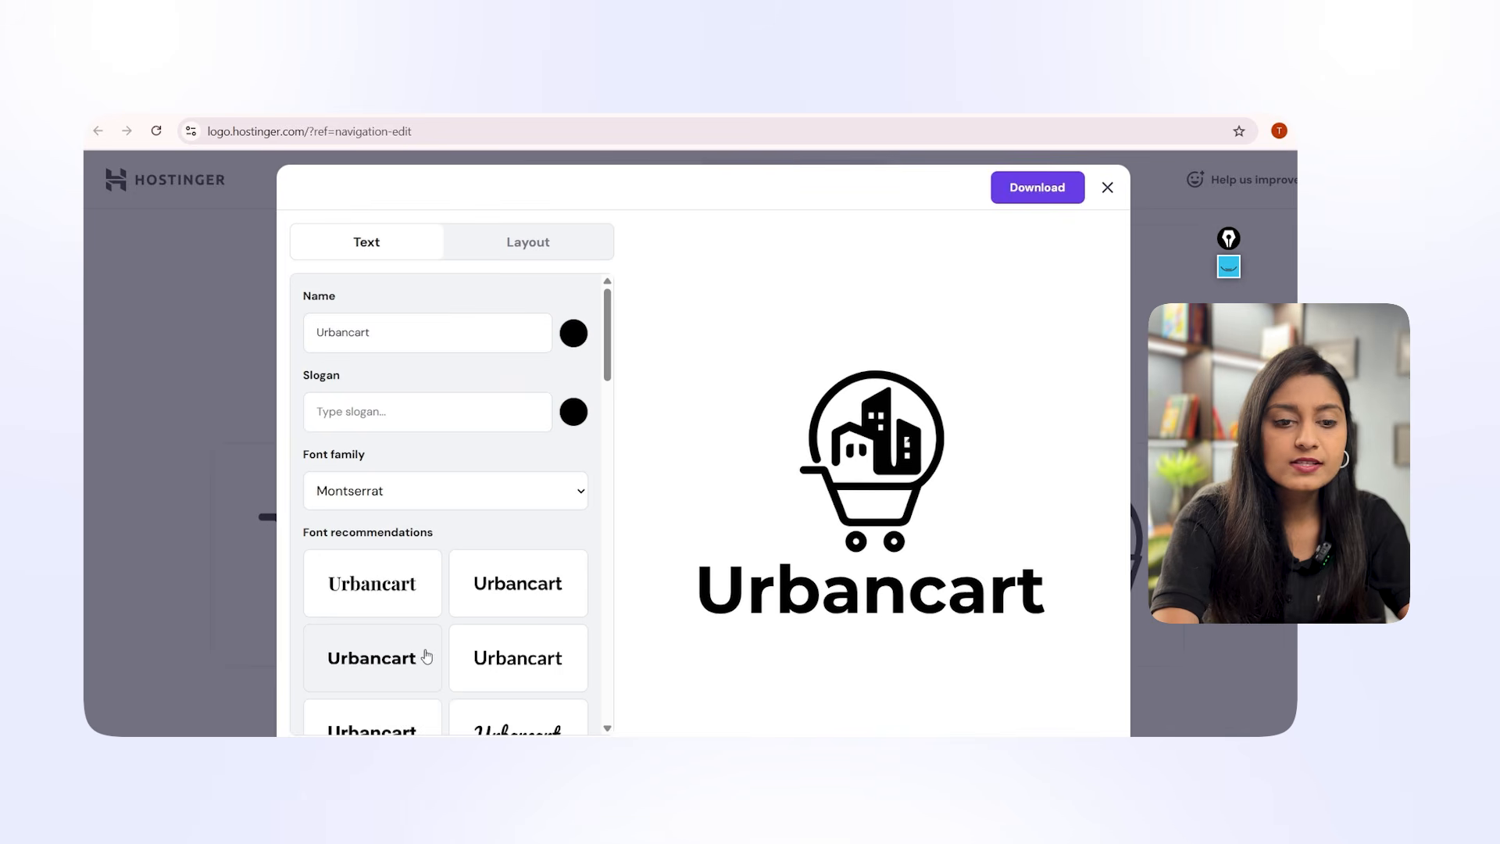
pyautogui.scroll(-4, 427, 657)
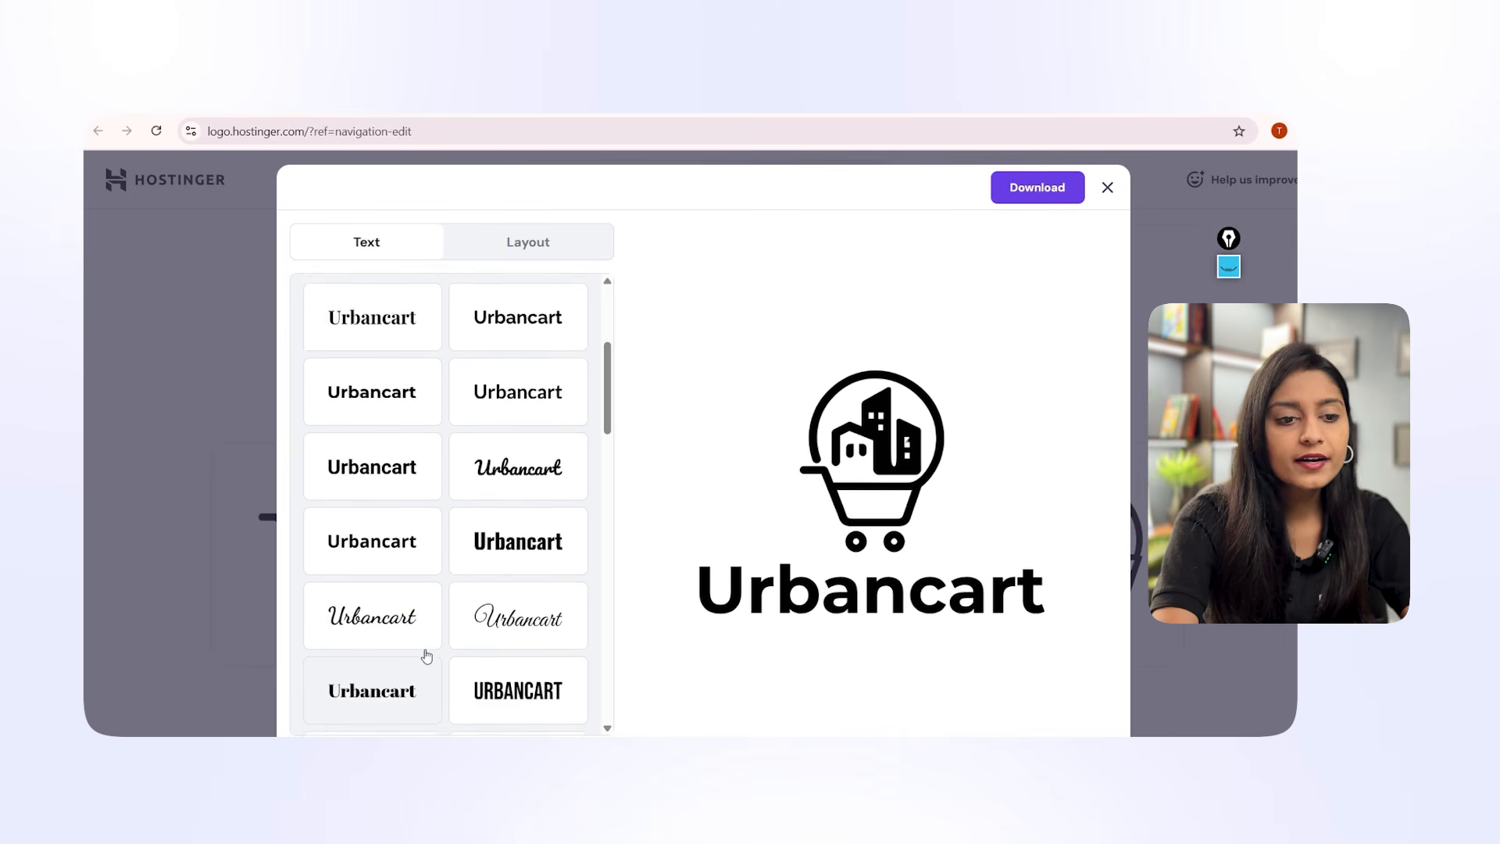
pyautogui.scroll(5, 426, 657)
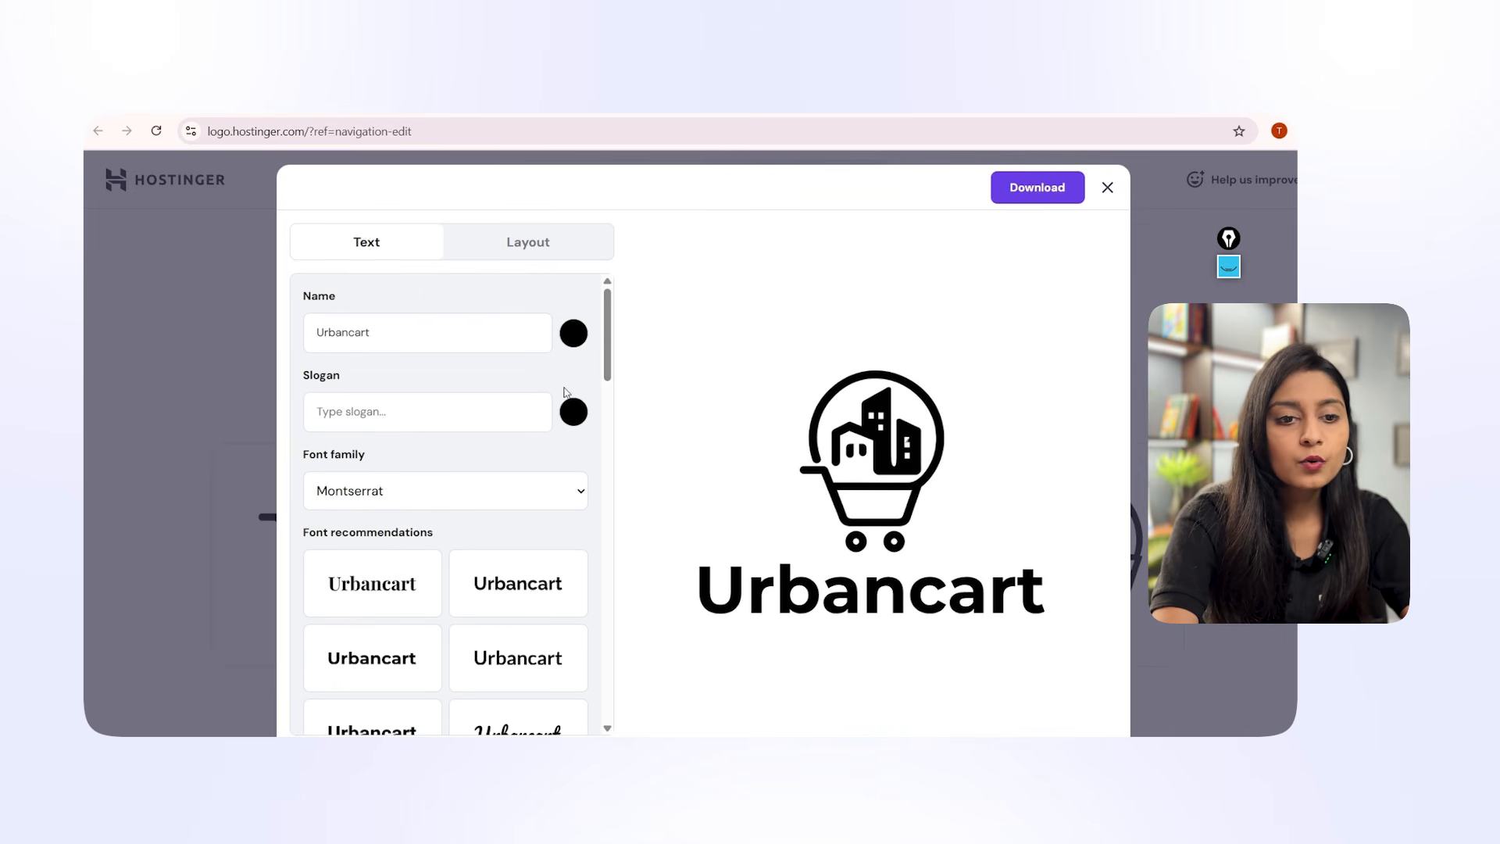
# Slightly enlarge the logo's icon scale and reduce the space between the icon and the text.
pyautogui.click(558, 262)
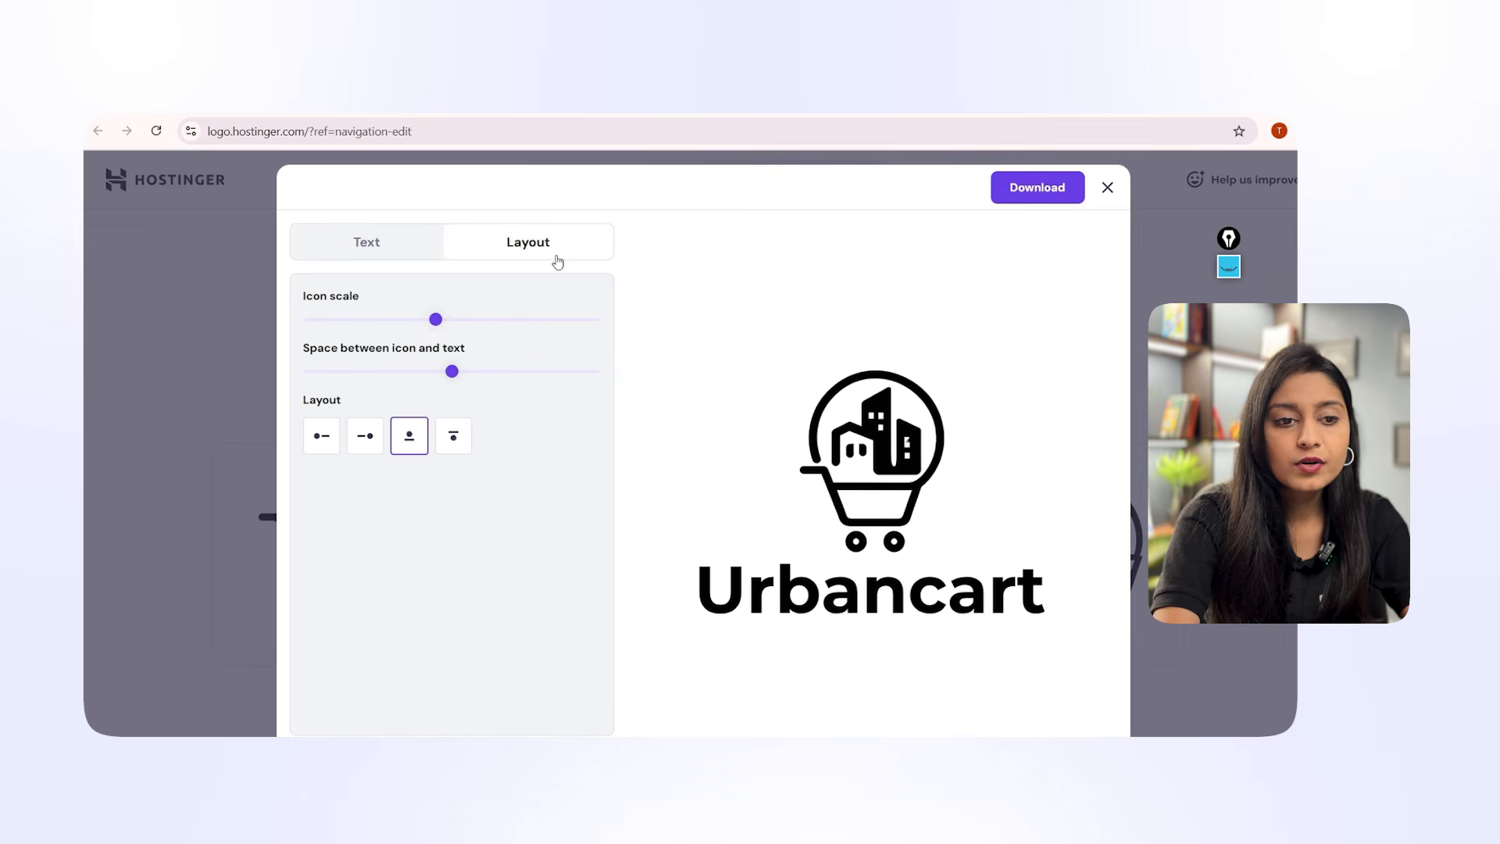
pyautogui.moveTo(432, 324); pyautogui.dragTo(453, 324)
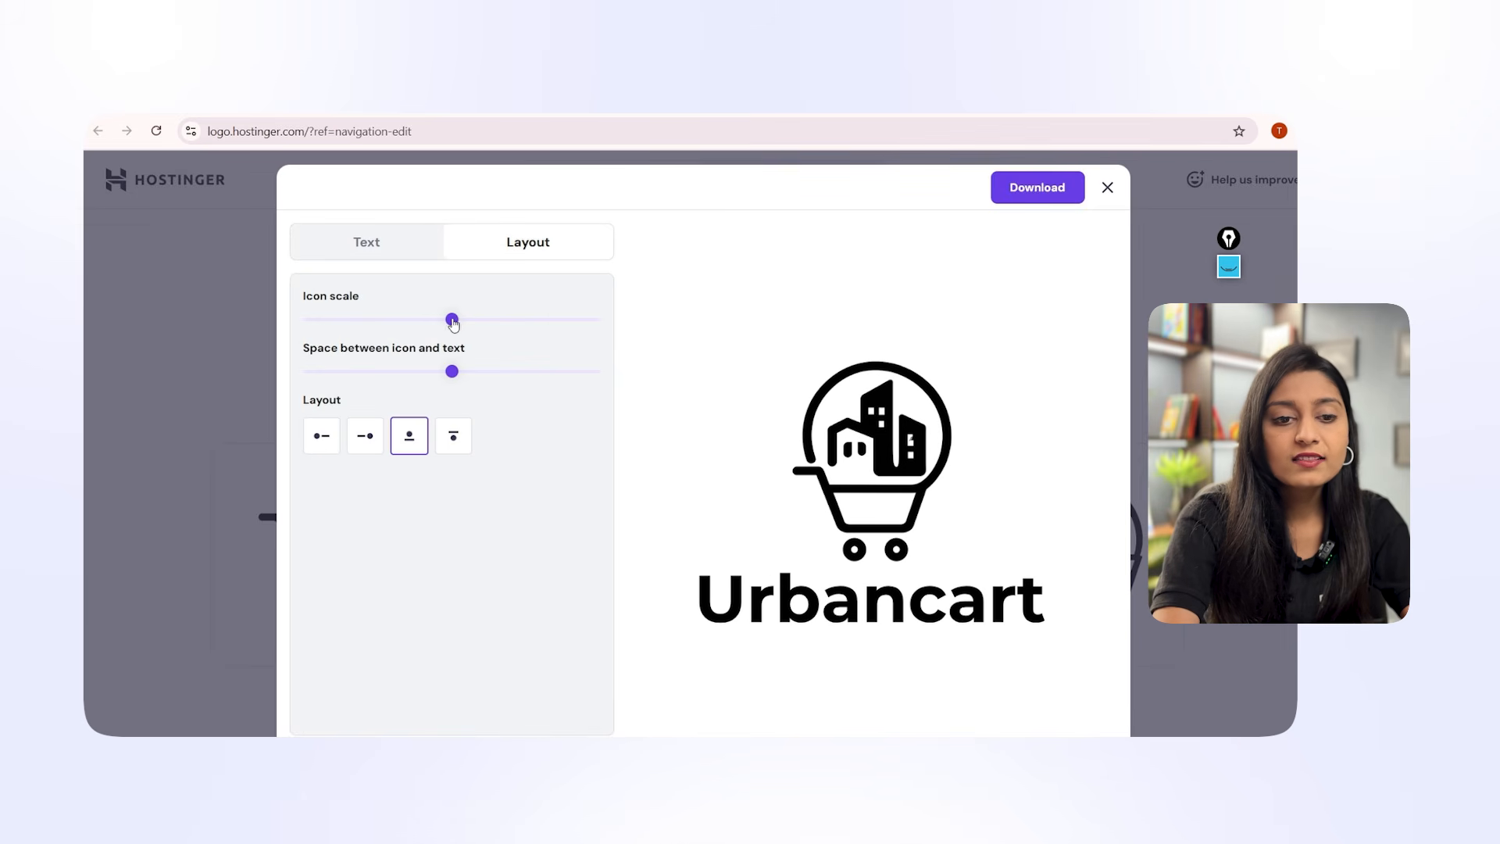
pyautogui.moveTo(451, 379); pyautogui.dragTo(440, 374)
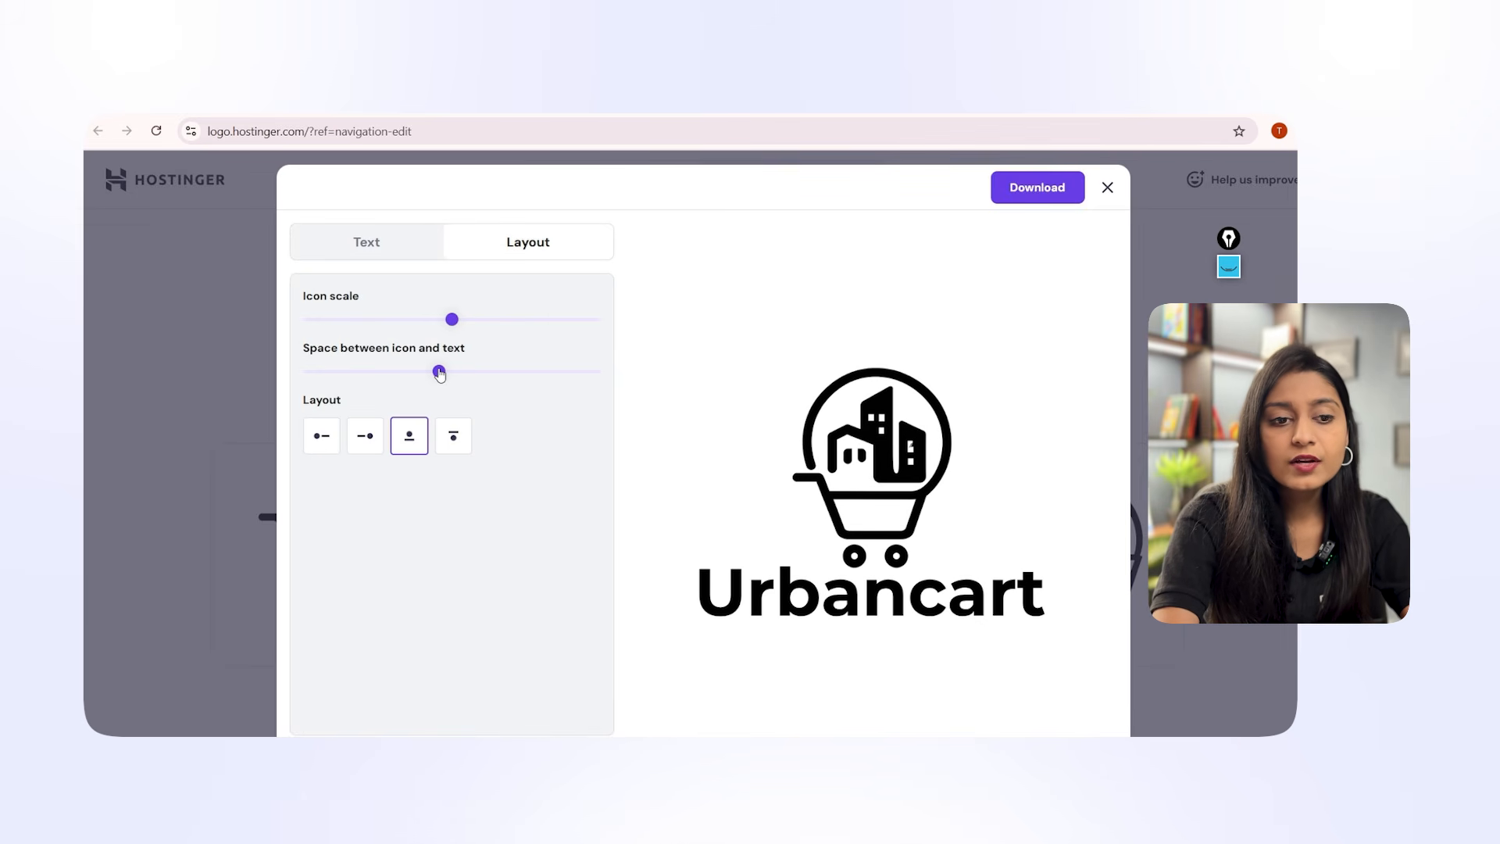
# Compare the logo layouts, choose the one with the icon left of the name, and download the logo.
pyautogui.click(363, 443)
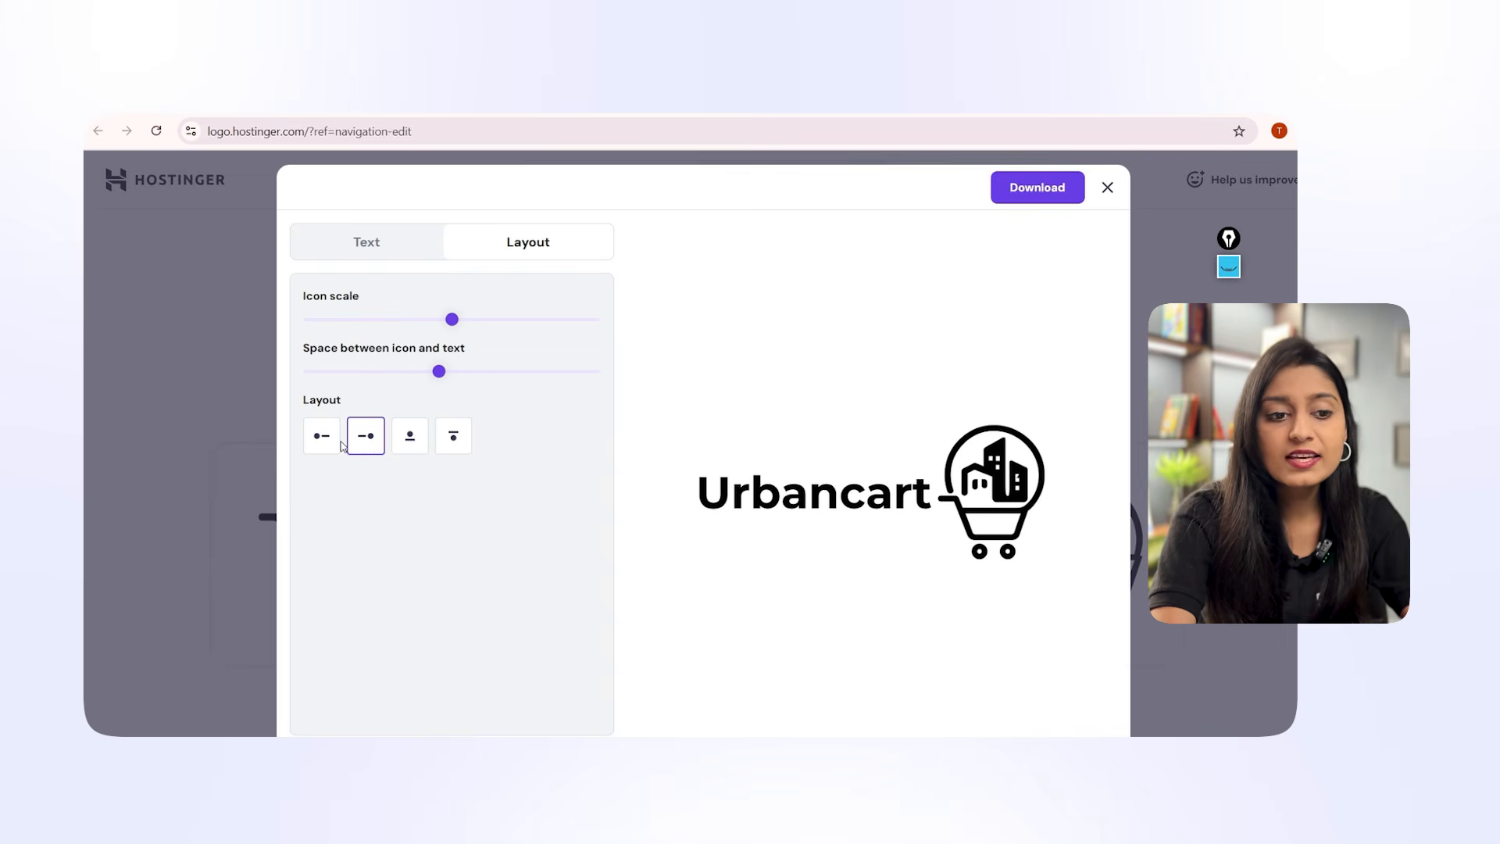
pyautogui.click(328, 442)
pyautogui.click(418, 445)
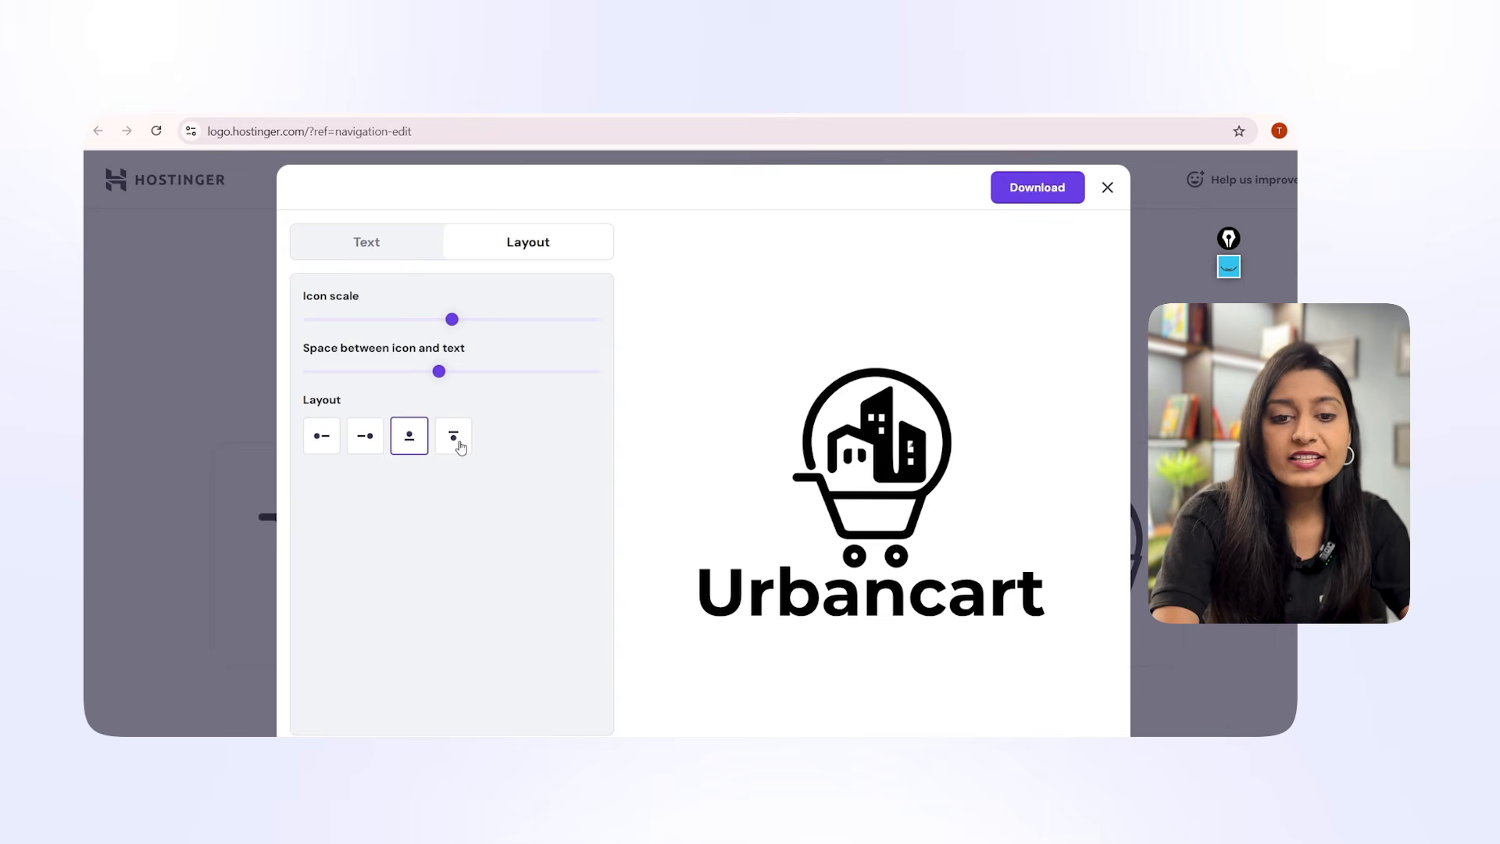
pyautogui.click(470, 445)
pyautogui.click(337, 447)
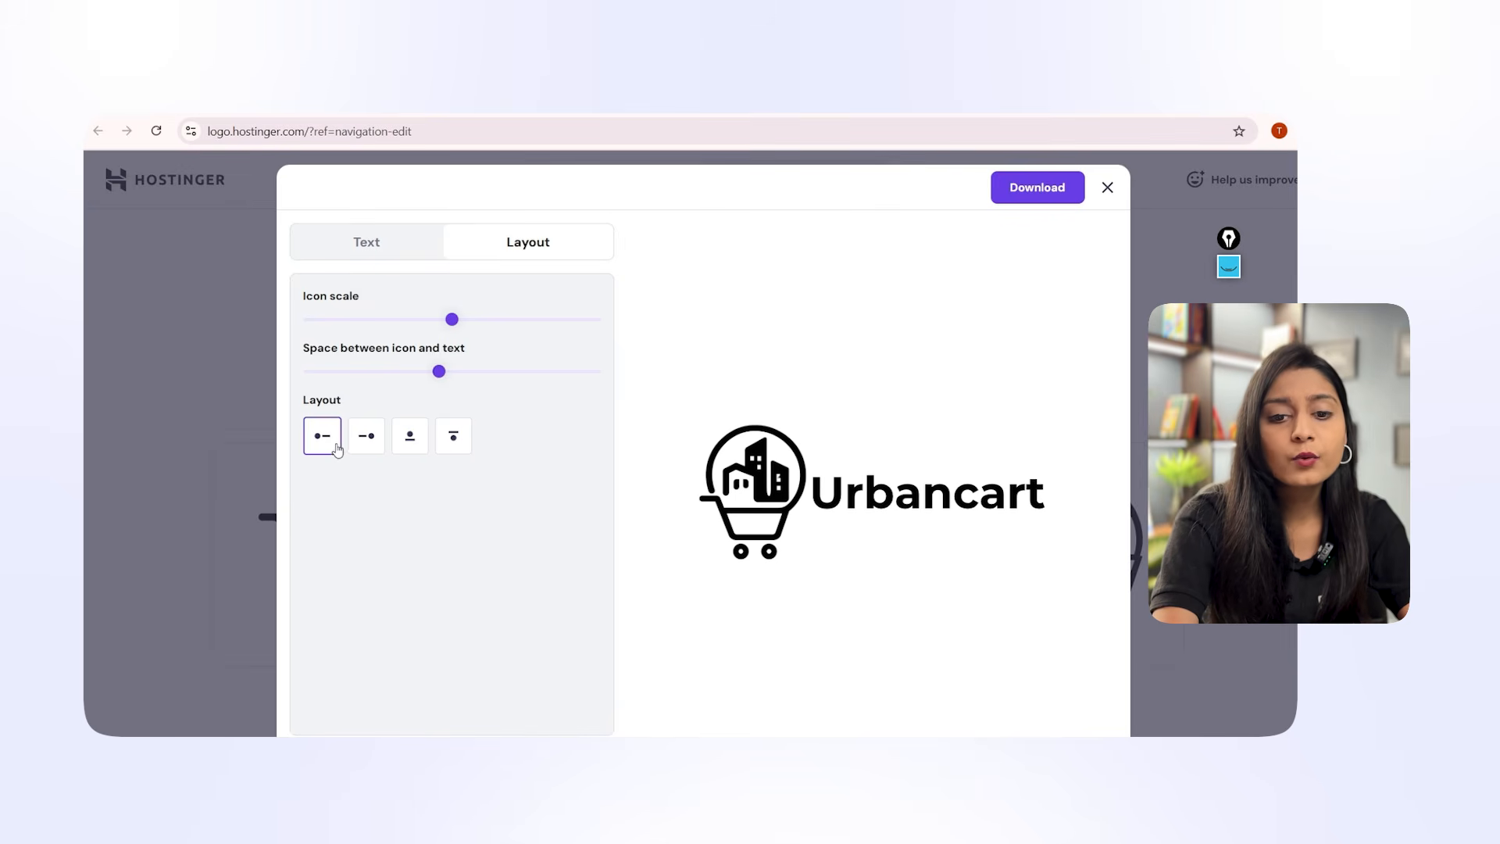
pyautogui.click(1063, 188)
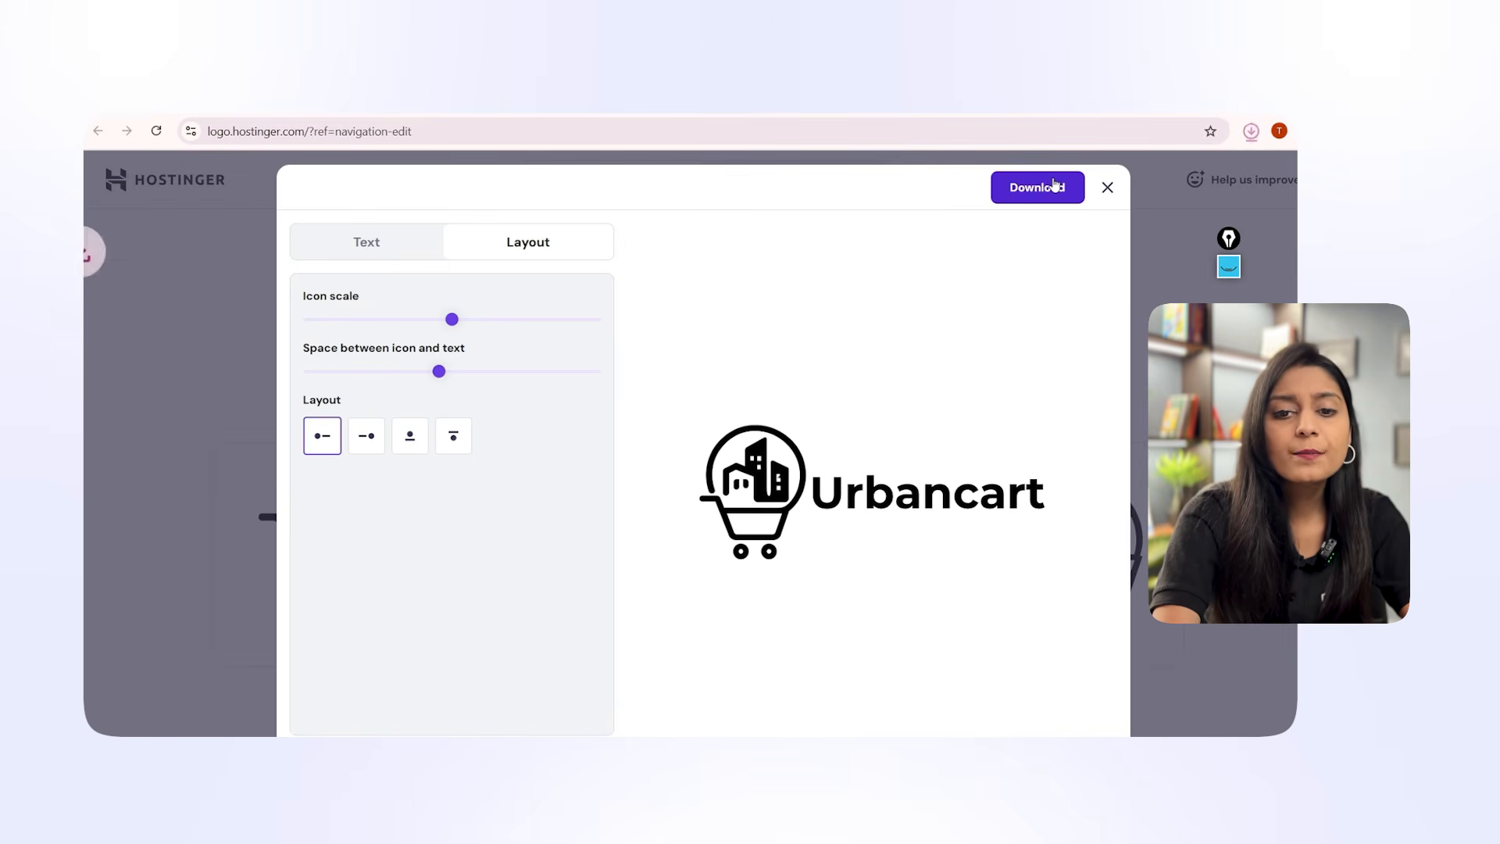
# View the favicon-32x32 and logo images in the downloaded logo-files archive and copy the logo file to the Downloads folder.
pyautogui.click(1089, 170)
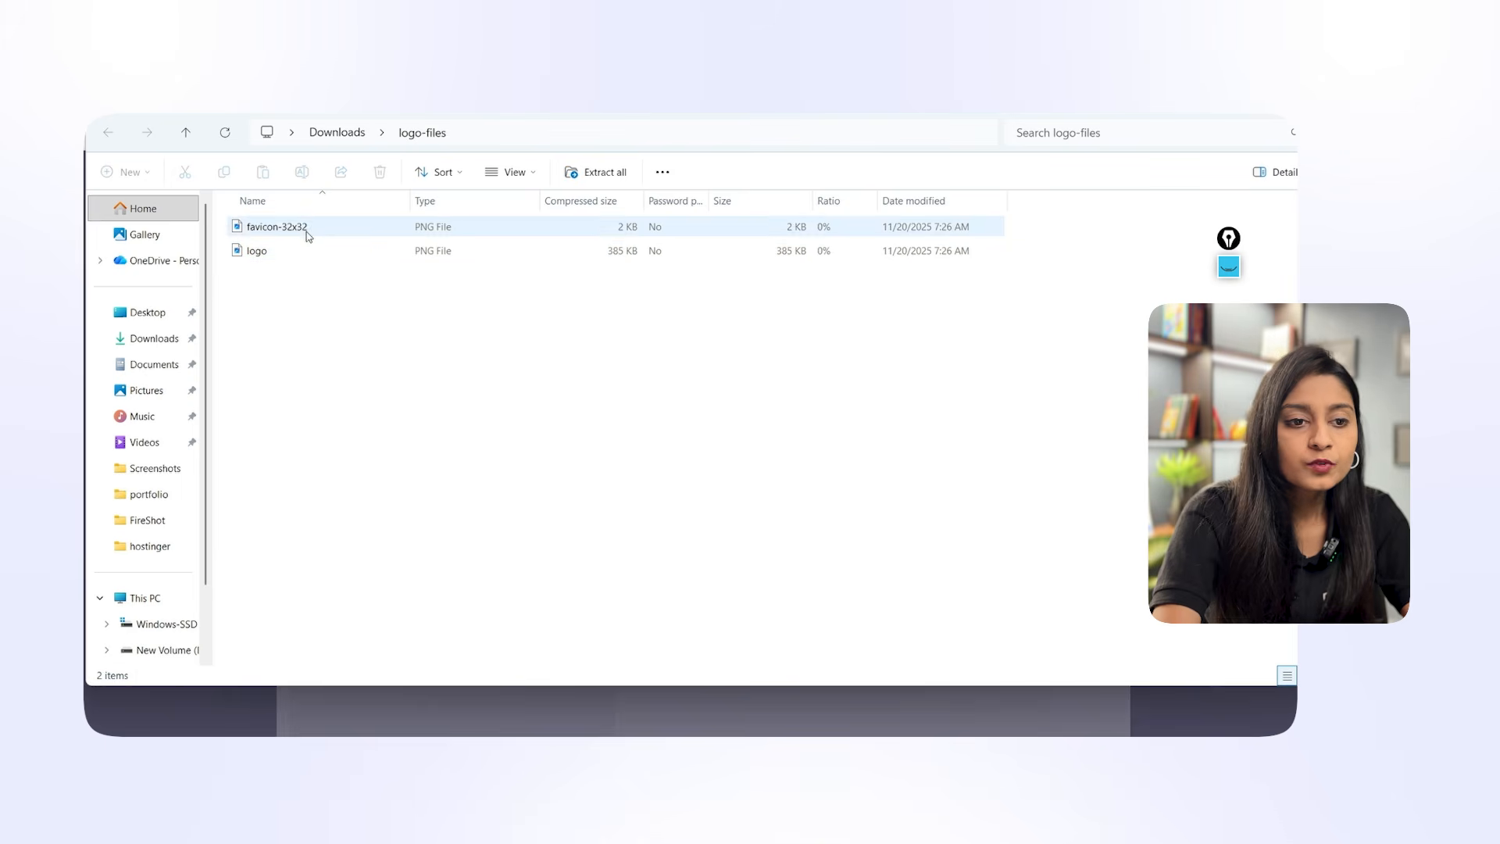
pyautogui.click(307, 228)
pyautogui.doubleClick(307, 228)
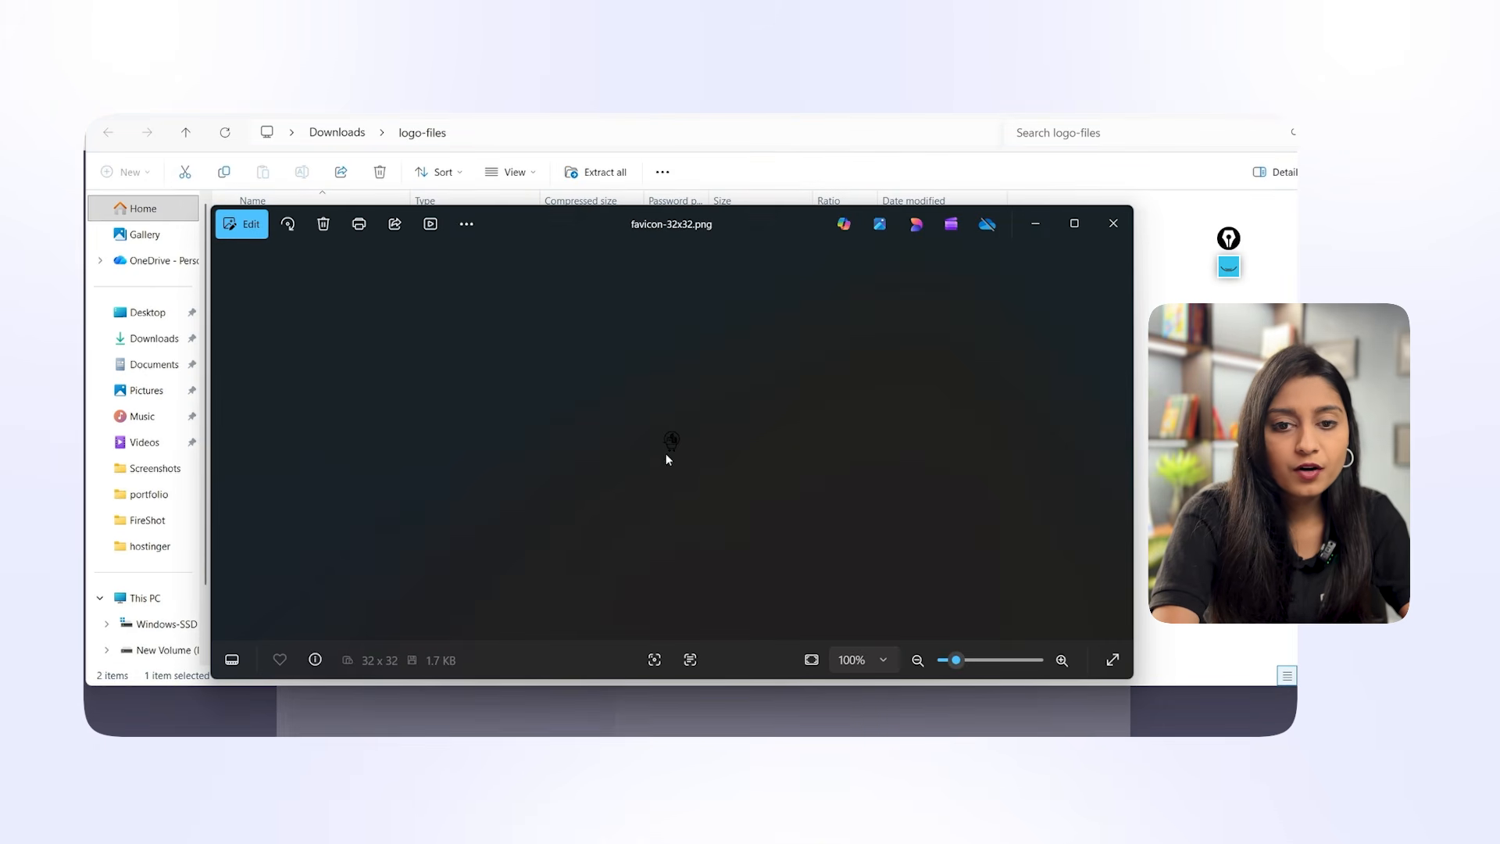
pyautogui.click(1114, 225)
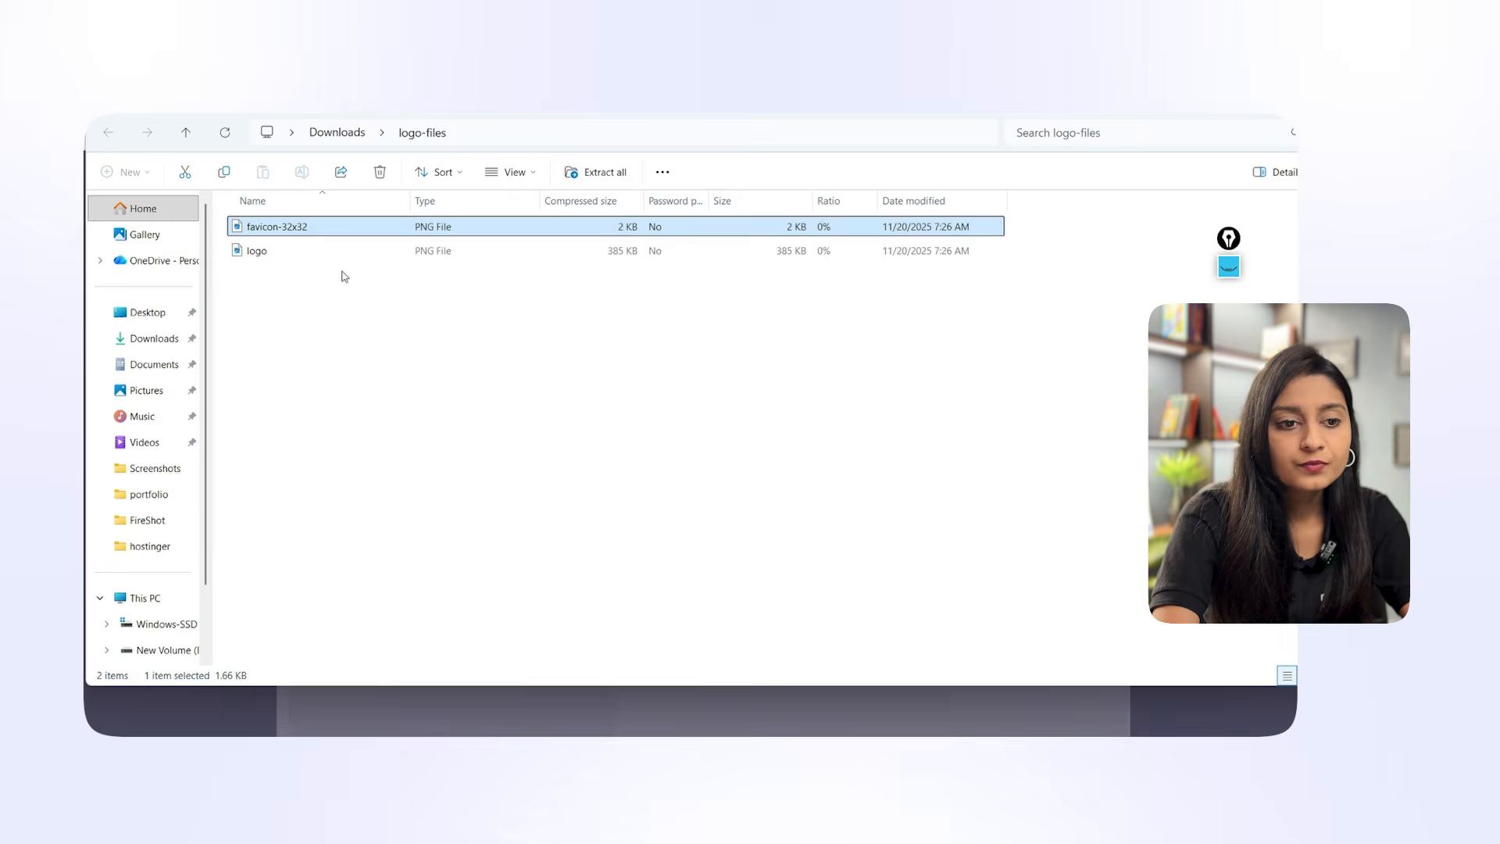
pyautogui.doubleClick(302, 251)
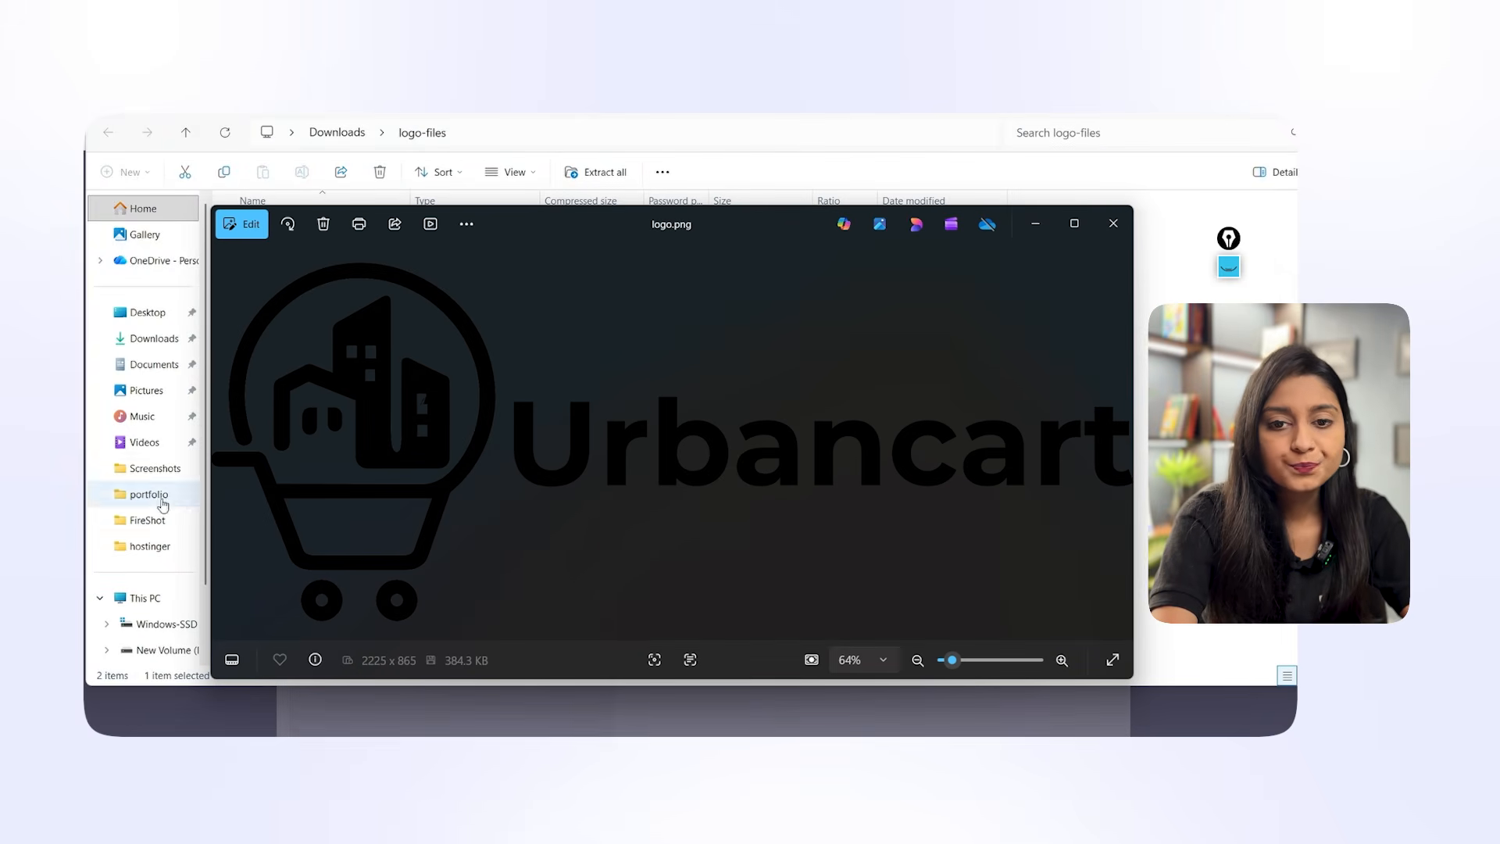
pyautogui.click(1113, 227)
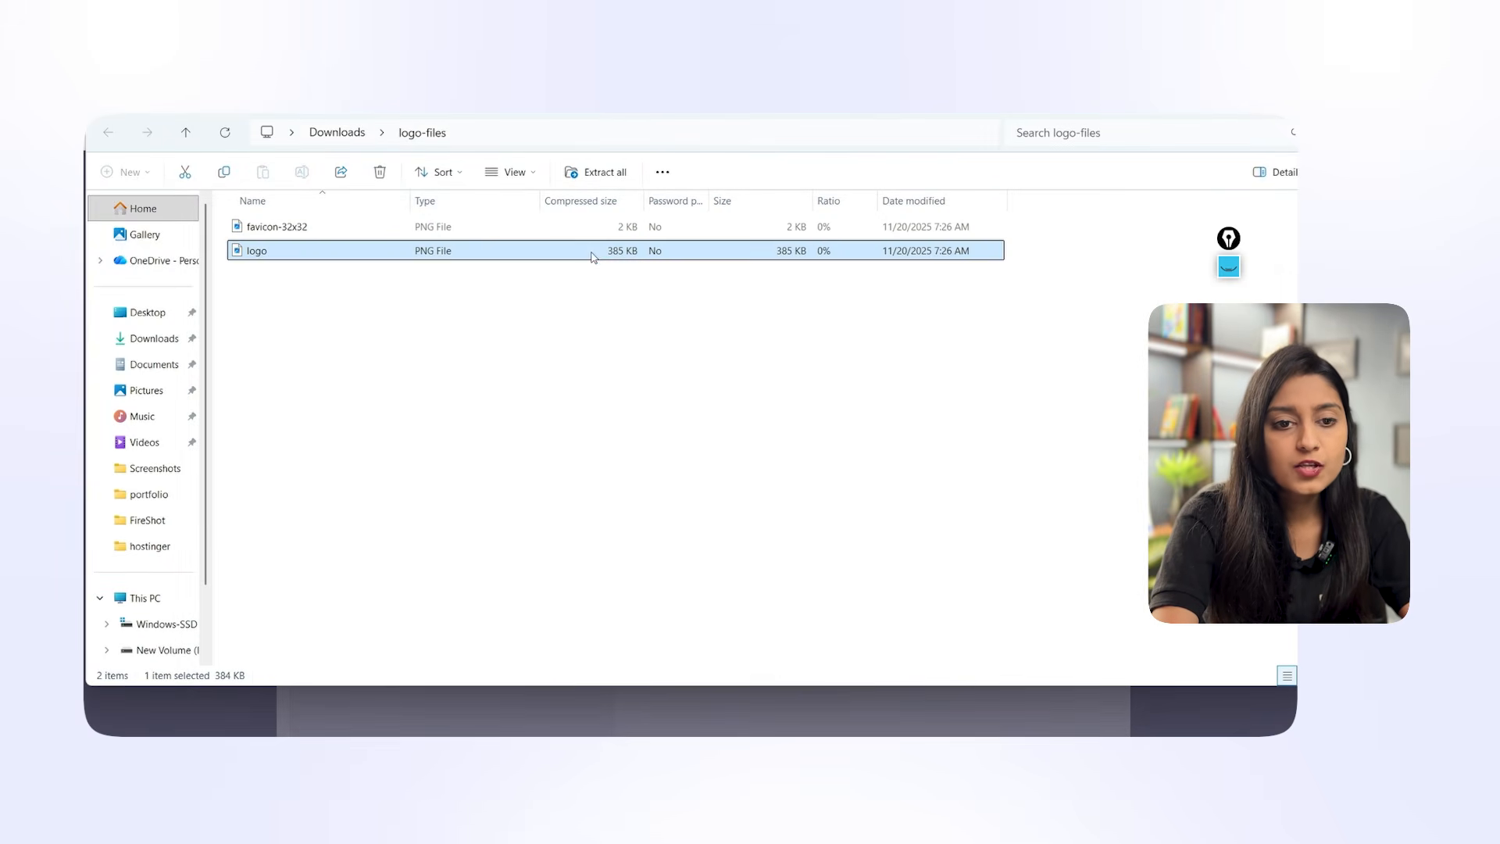
pyautogui.moveTo(593, 255); pyautogui.dragTo(129, 345)
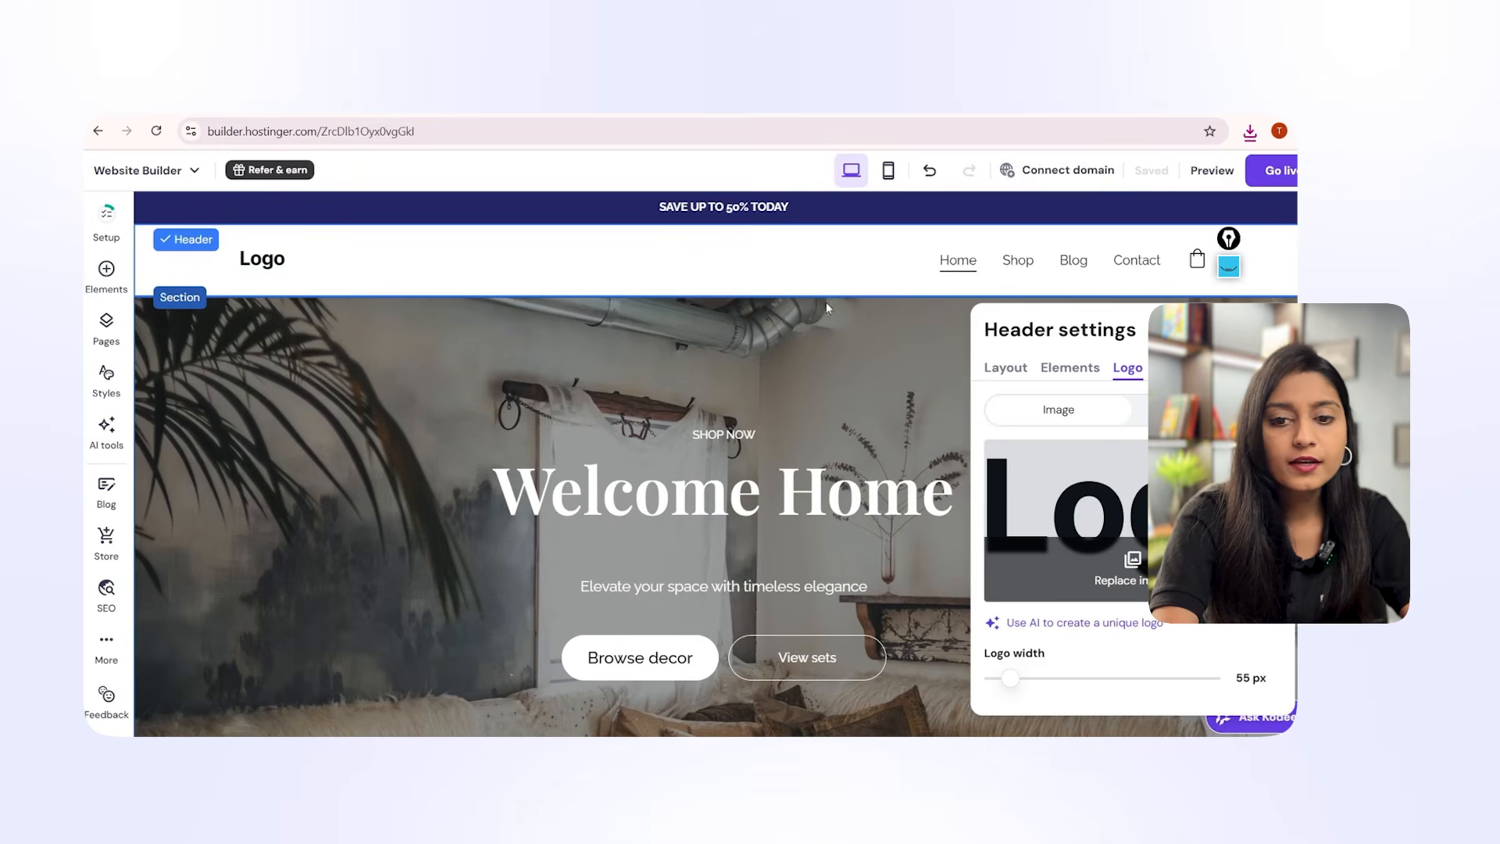
# Upload the logo file from the Downloads folder to the media library as a replacement for the header logo image.
pyautogui.click(1125, 500)
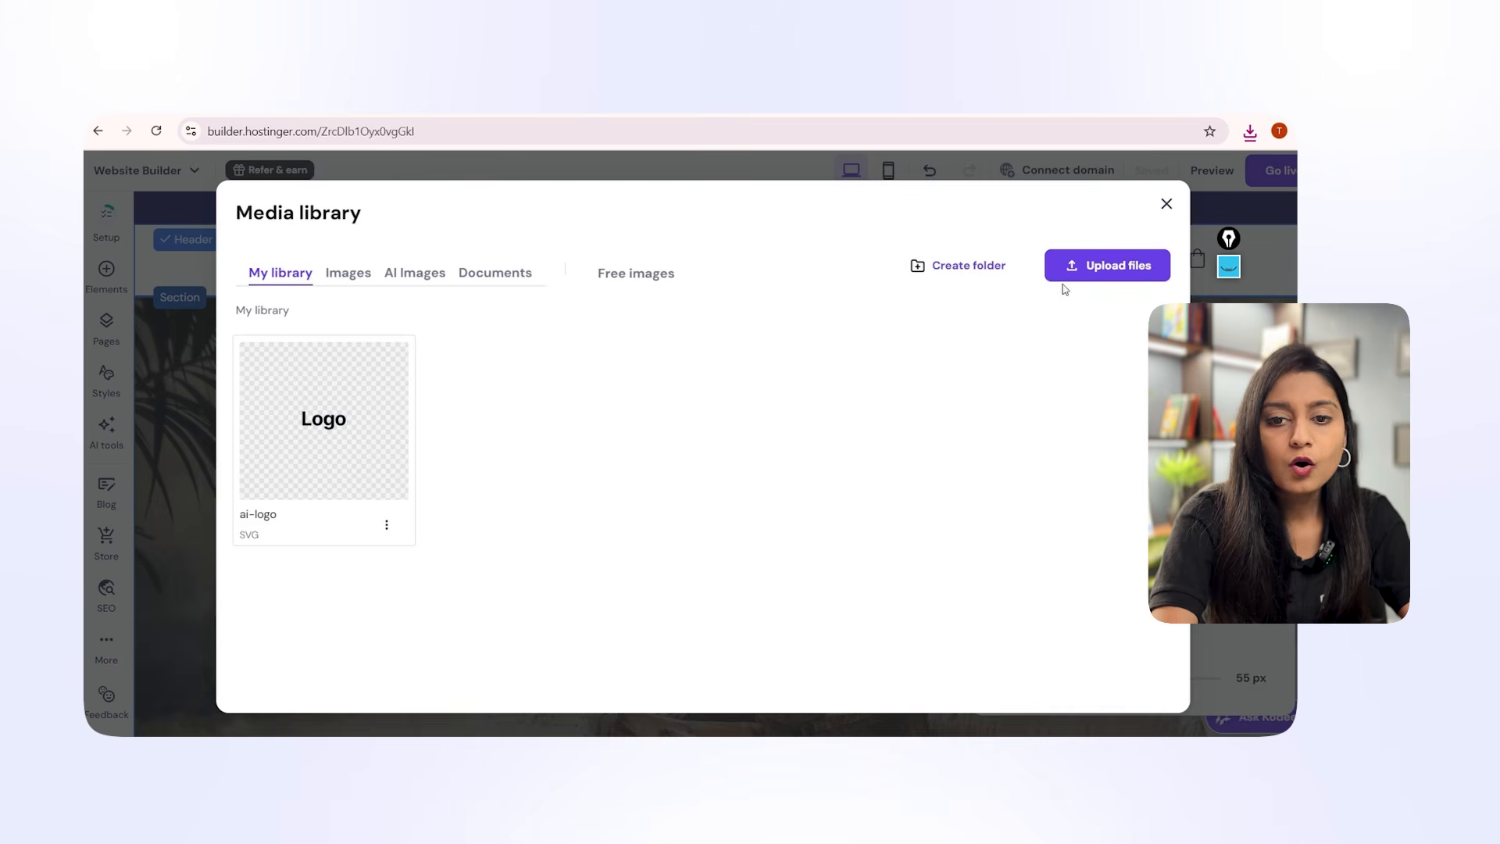
pyautogui.click(395, 273)
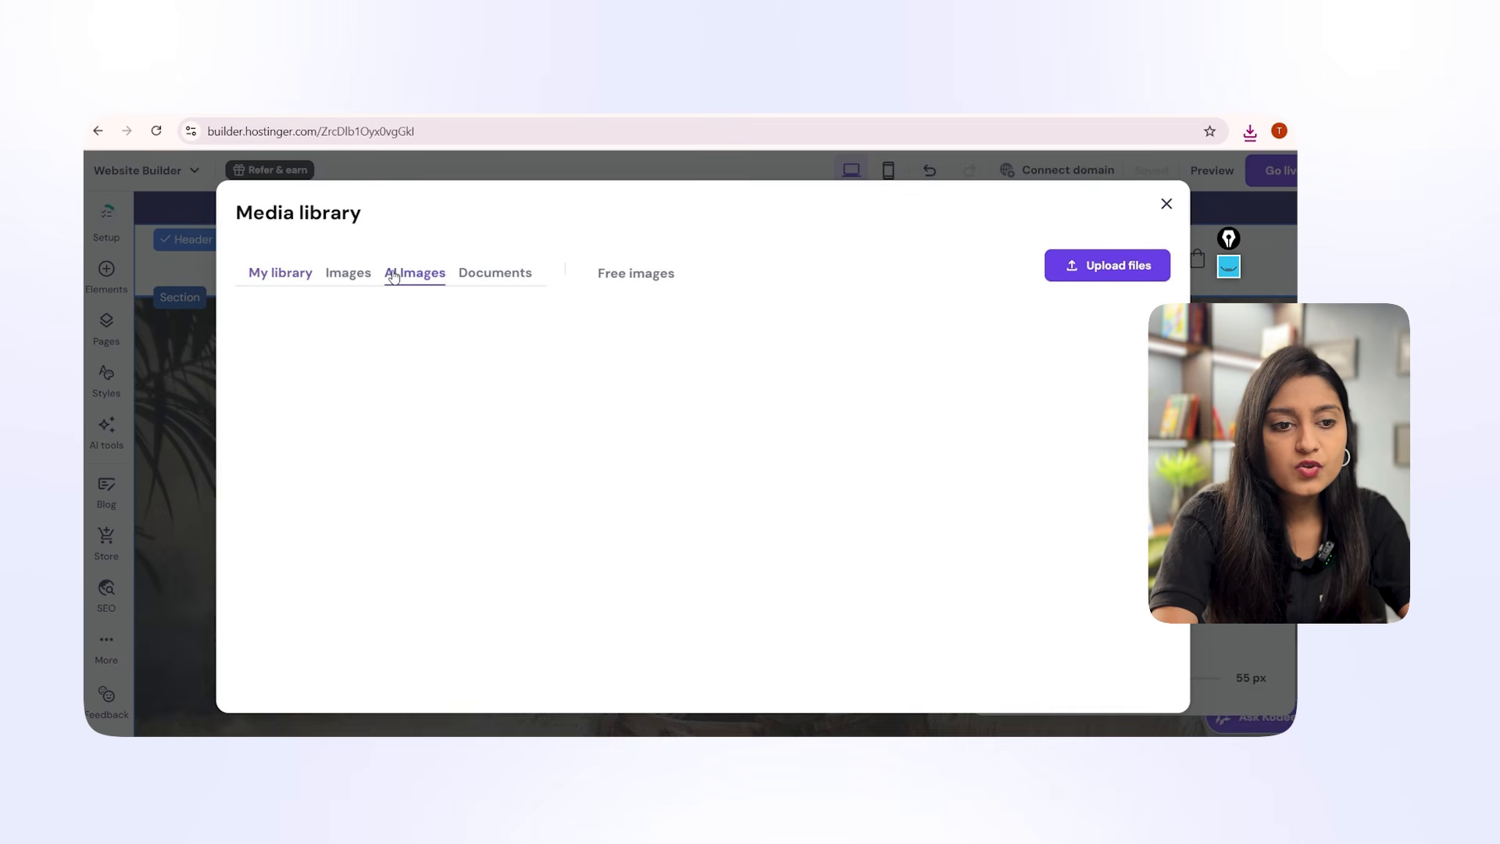
pyautogui.click(272, 274)
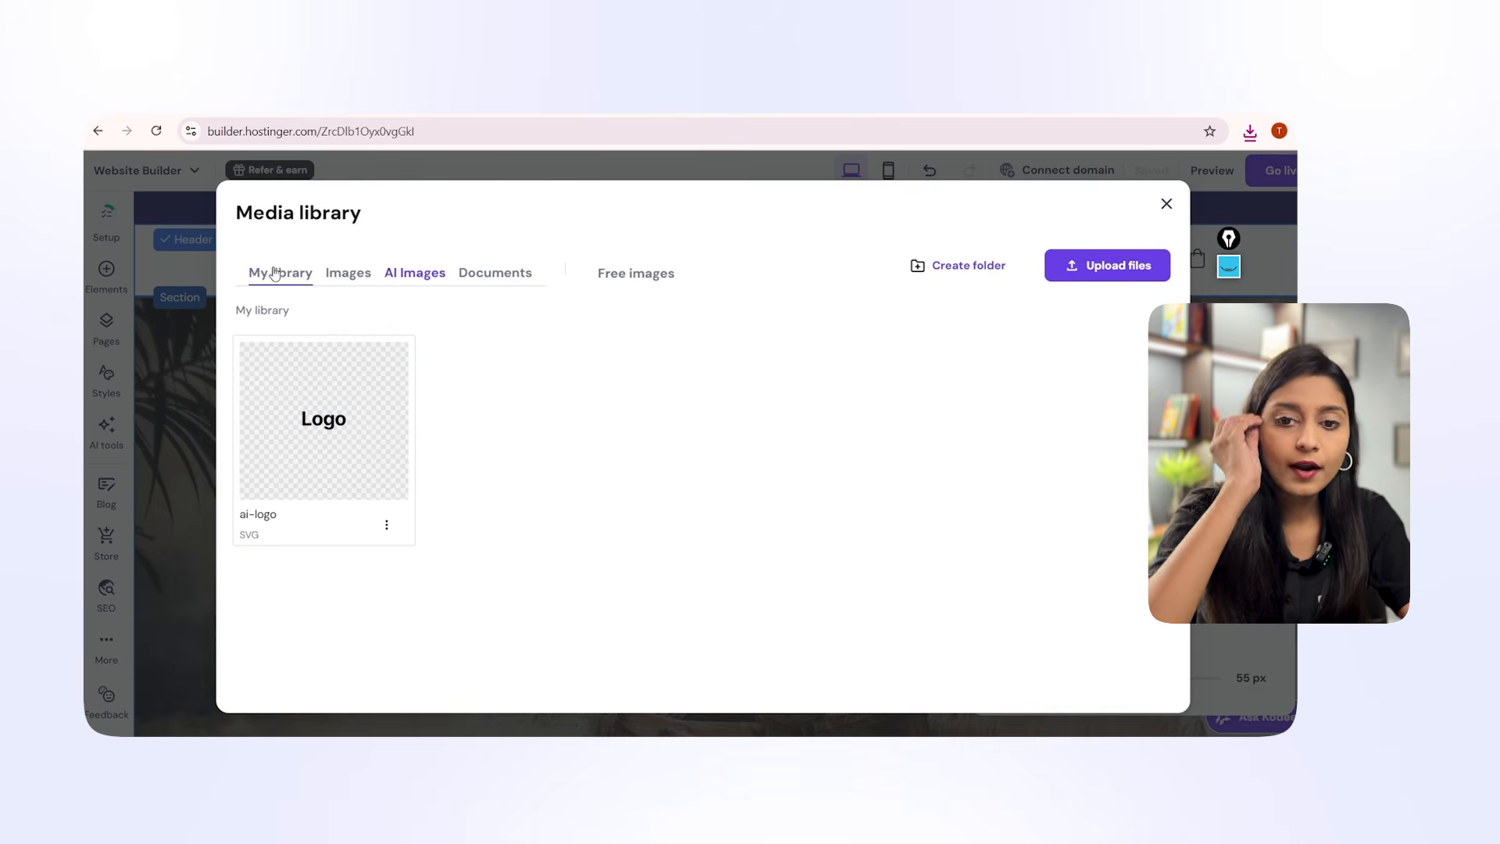
pyautogui.click(1103, 267)
pyautogui.click(422, 222)
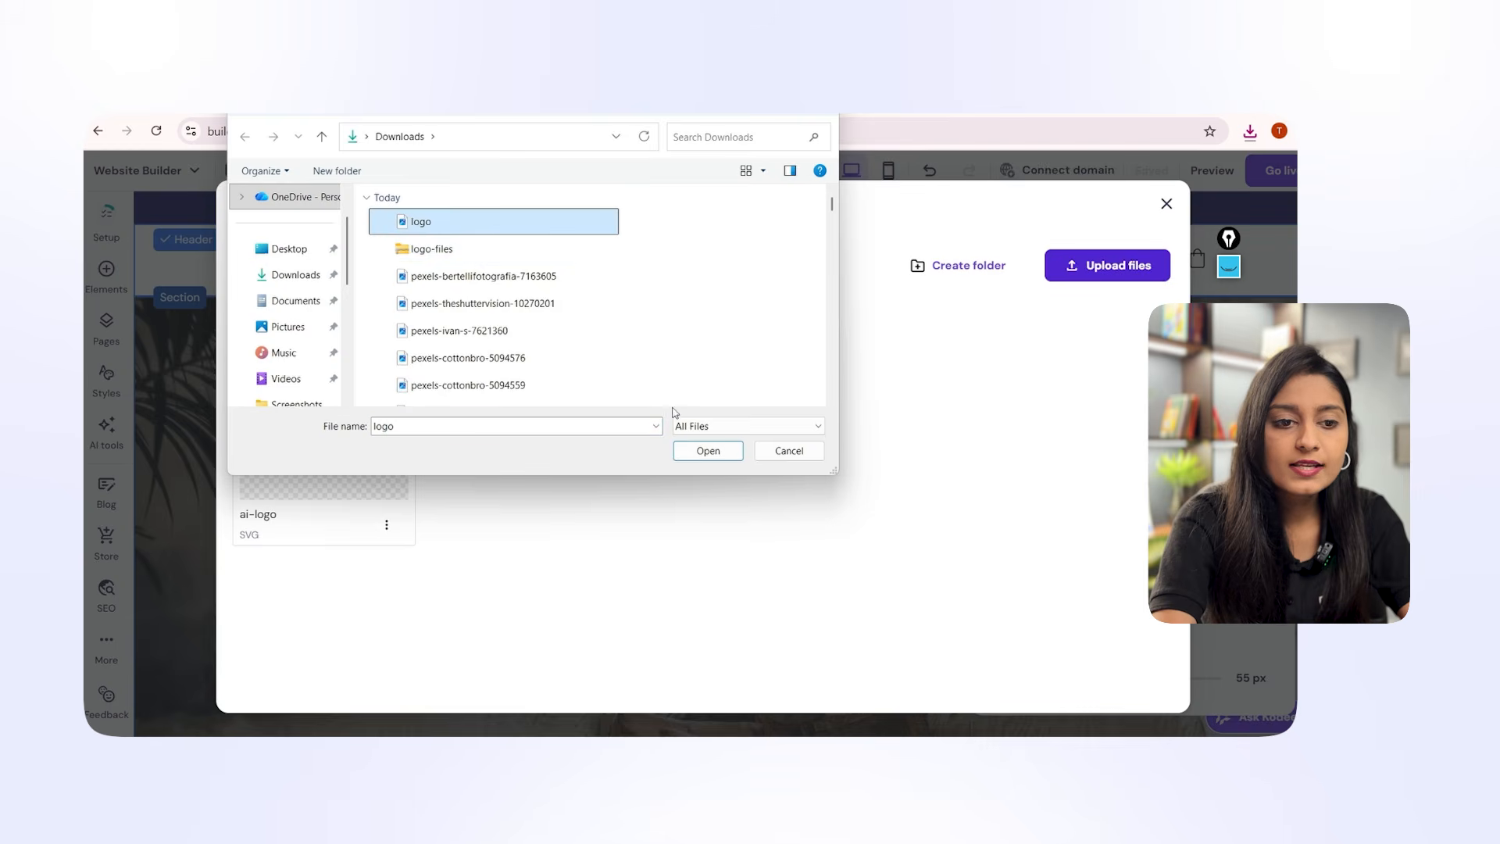
pyautogui.click(722, 451)
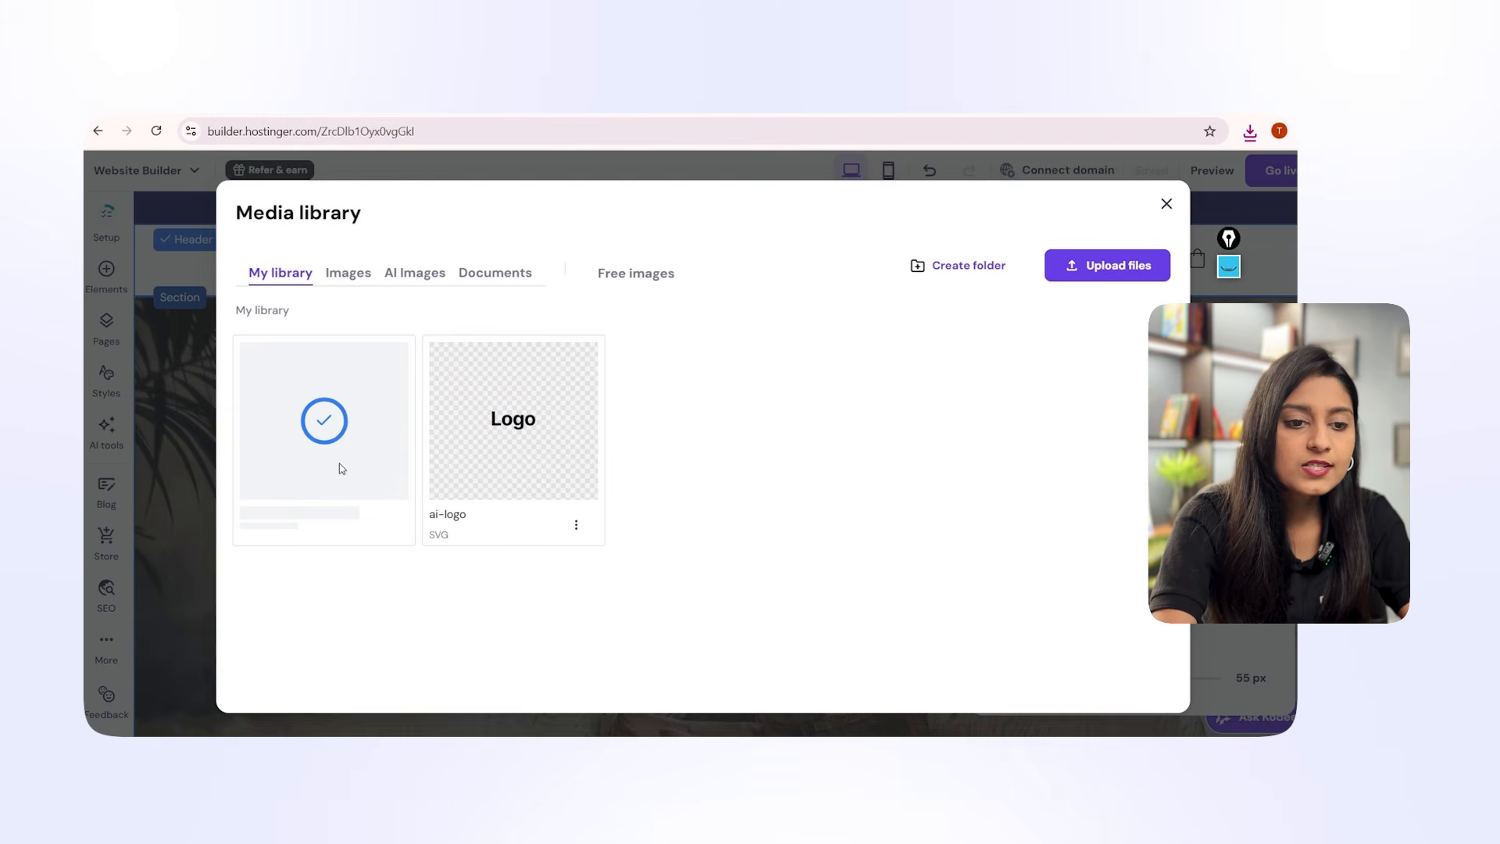
# Use the uploaded Urbancart logo PNG as the header logo and save the website.
pyautogui.moveTo(348, 446)
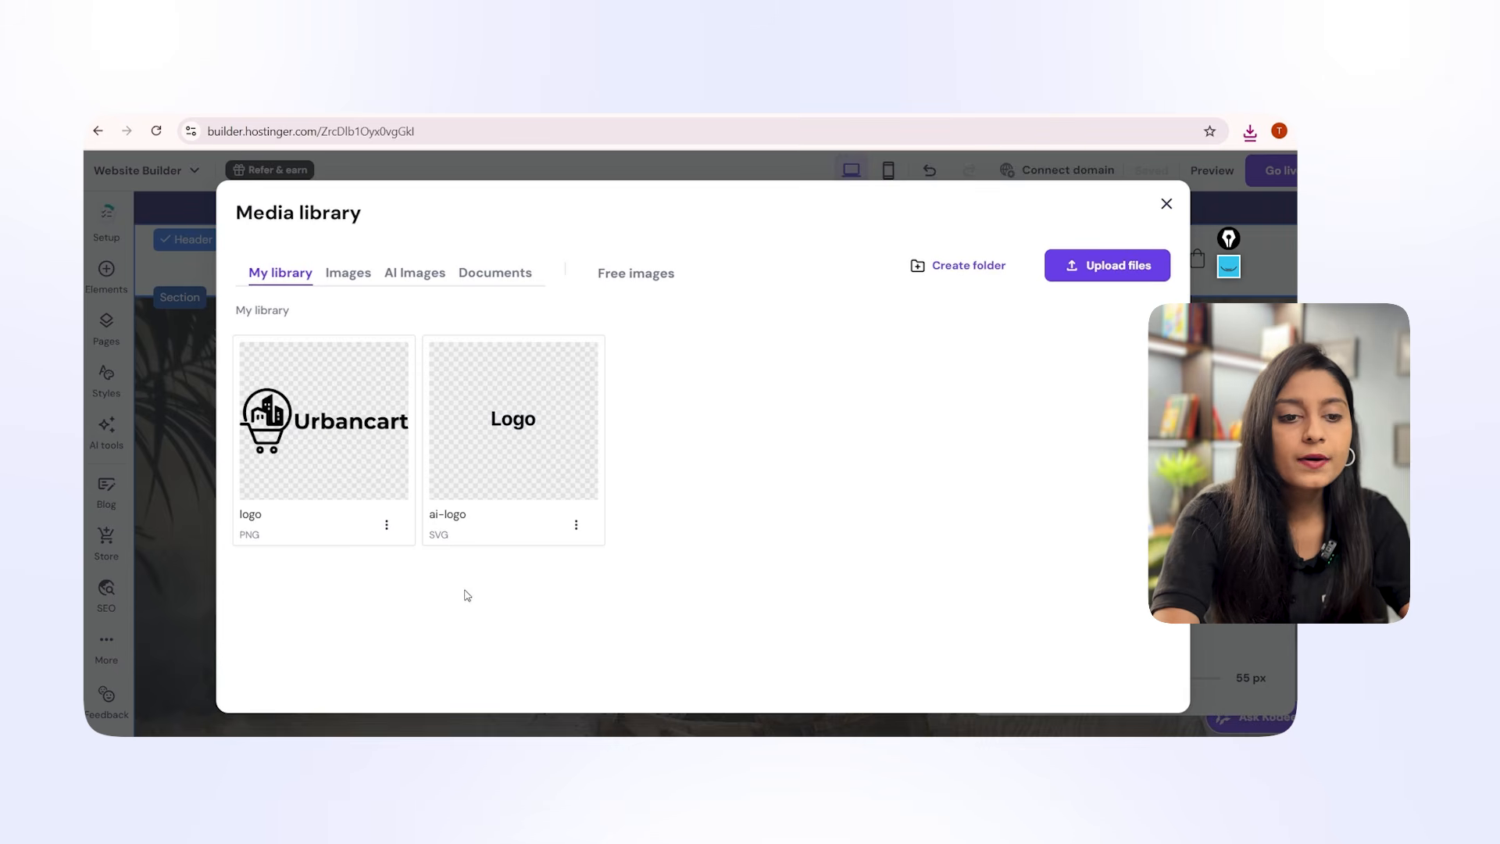
pyautogui.moveTo(324, 422)
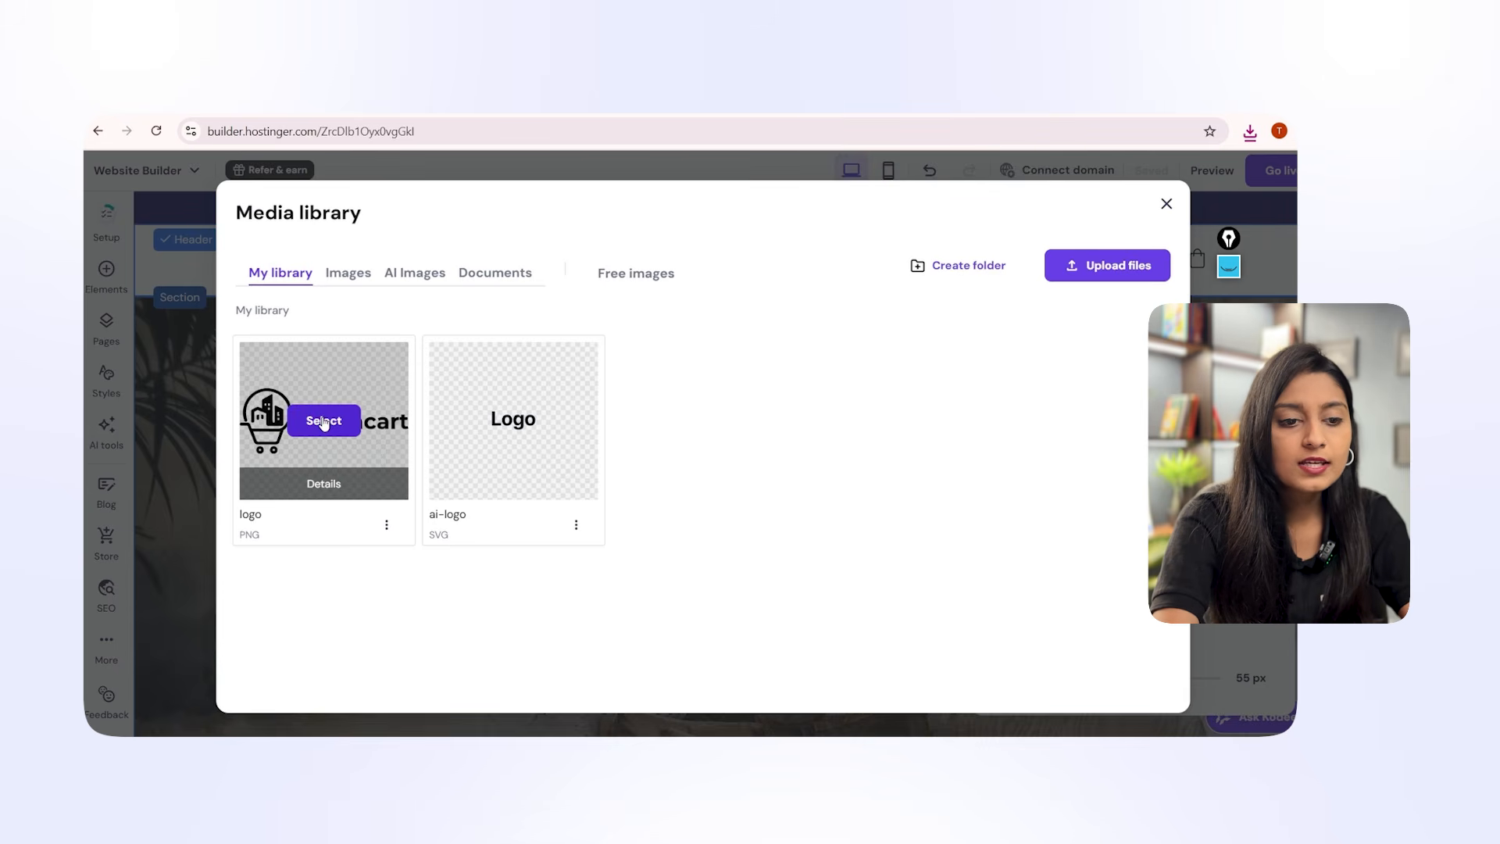
pyautogui.click(327, 429)
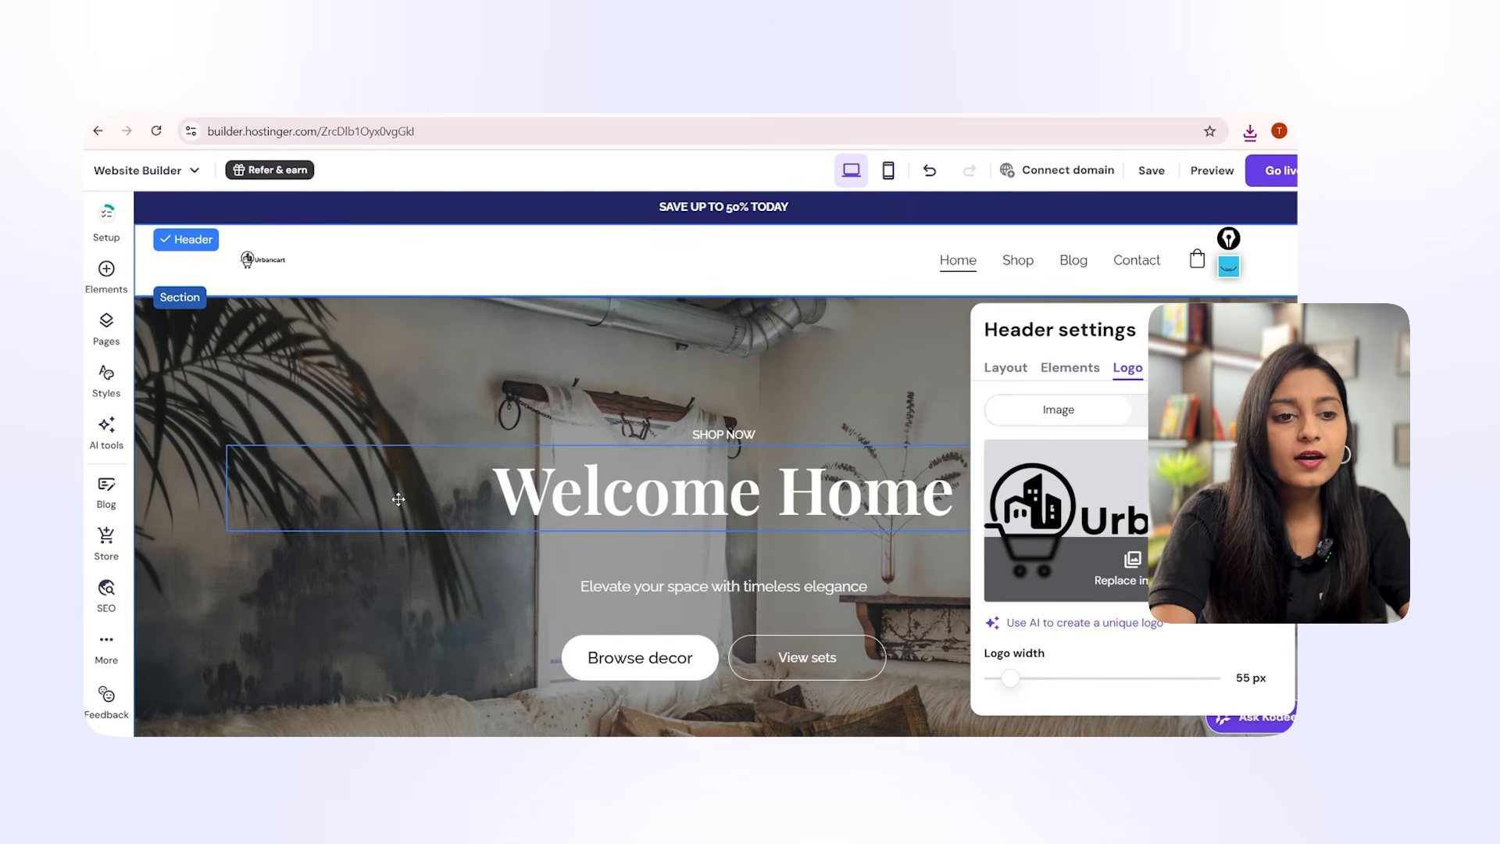
pyautogui.click(1151, 170)
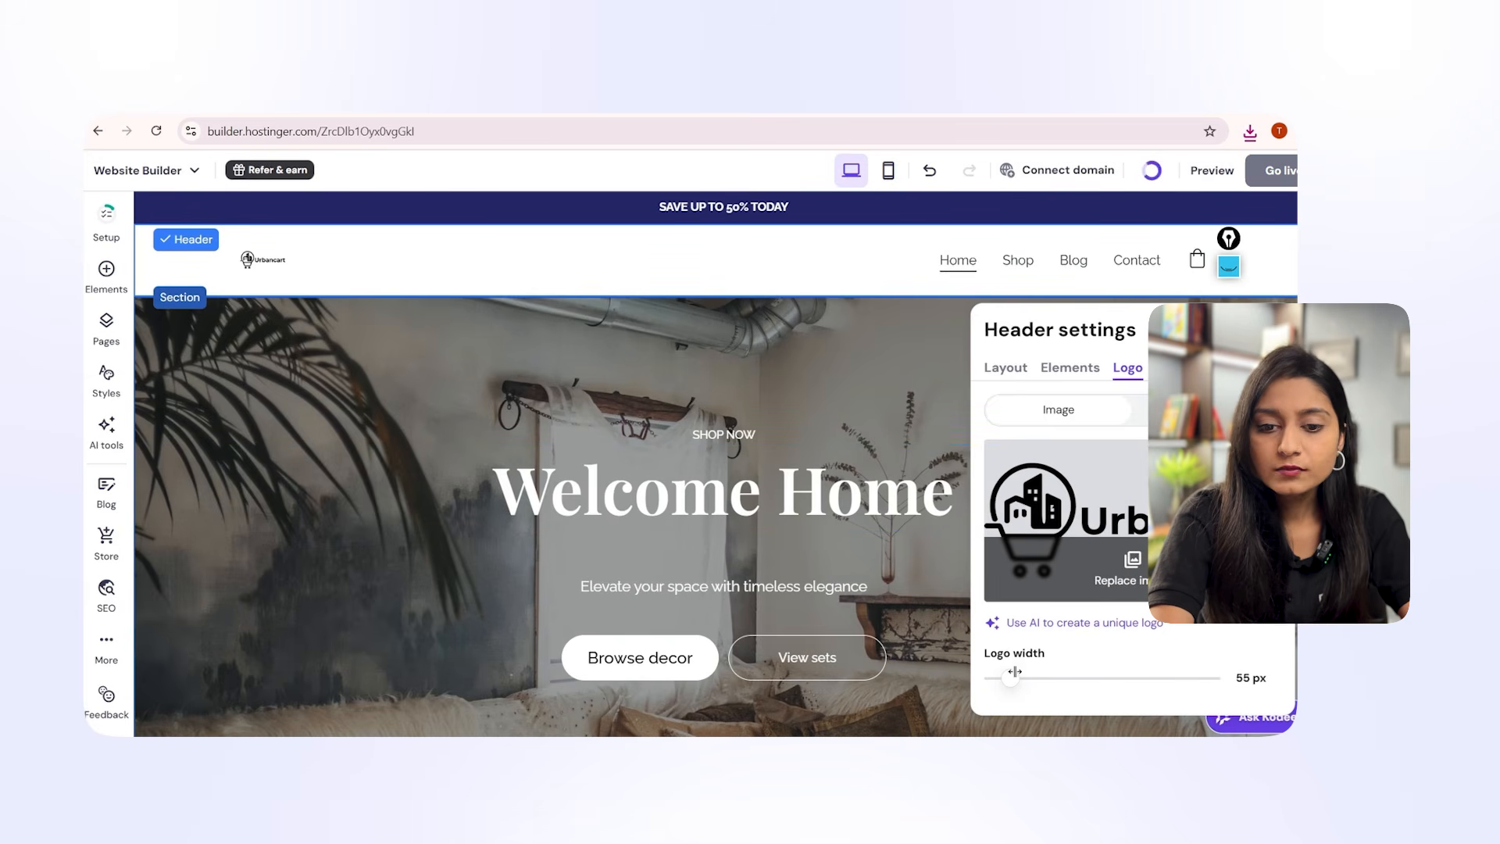
# Enlarge the header logo to a width of 125 px, keep it as an image, and close the header settings.
pyautogui.moveTo(1014, 672); pyautogui.dragTo(1053, 672)
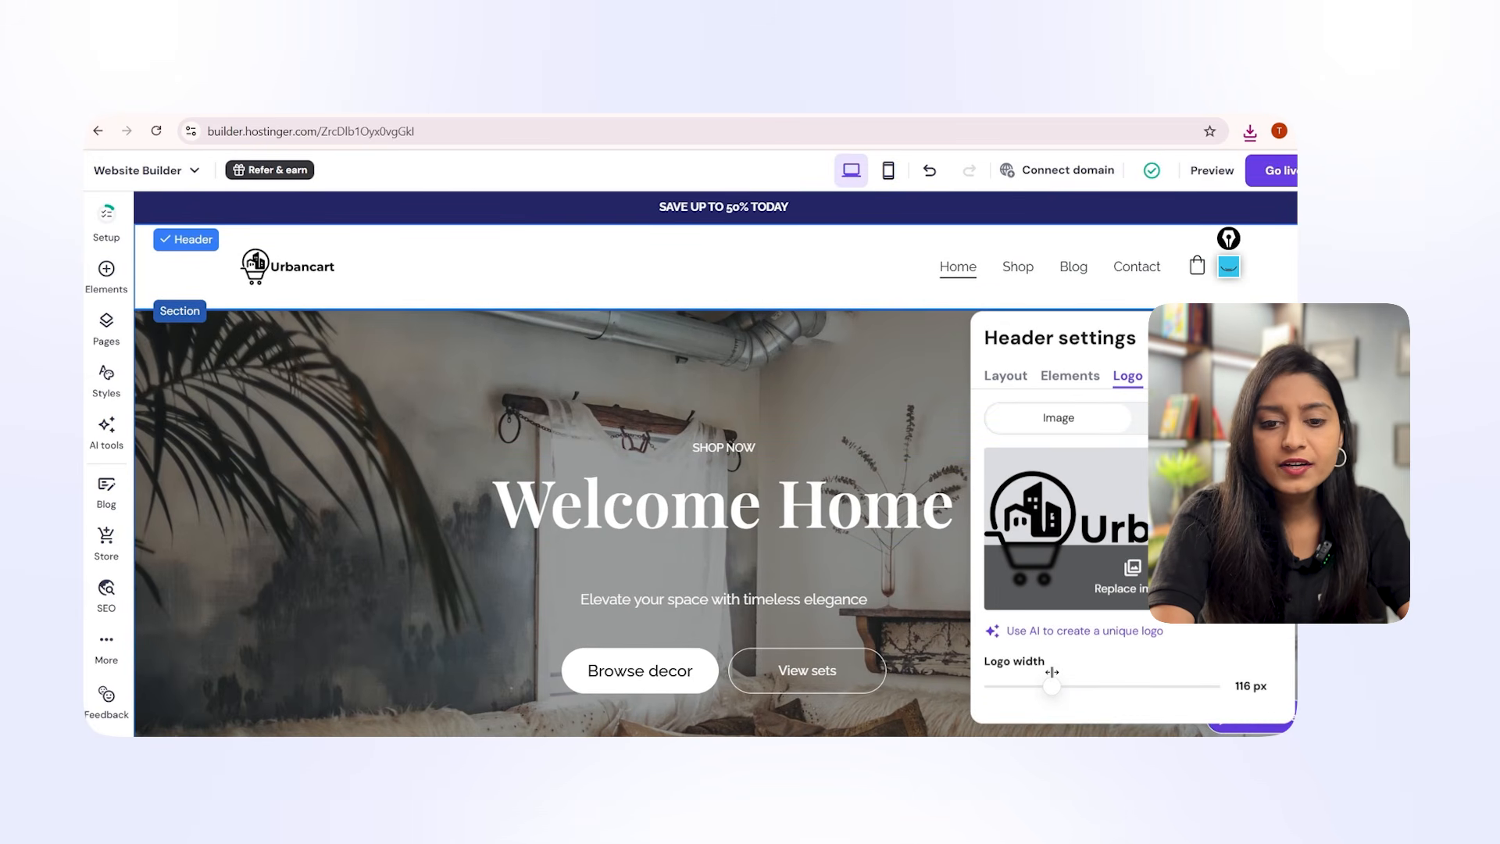
pyautogui.moveTo(269, 262); pyautogui.dragTo(201, 262)
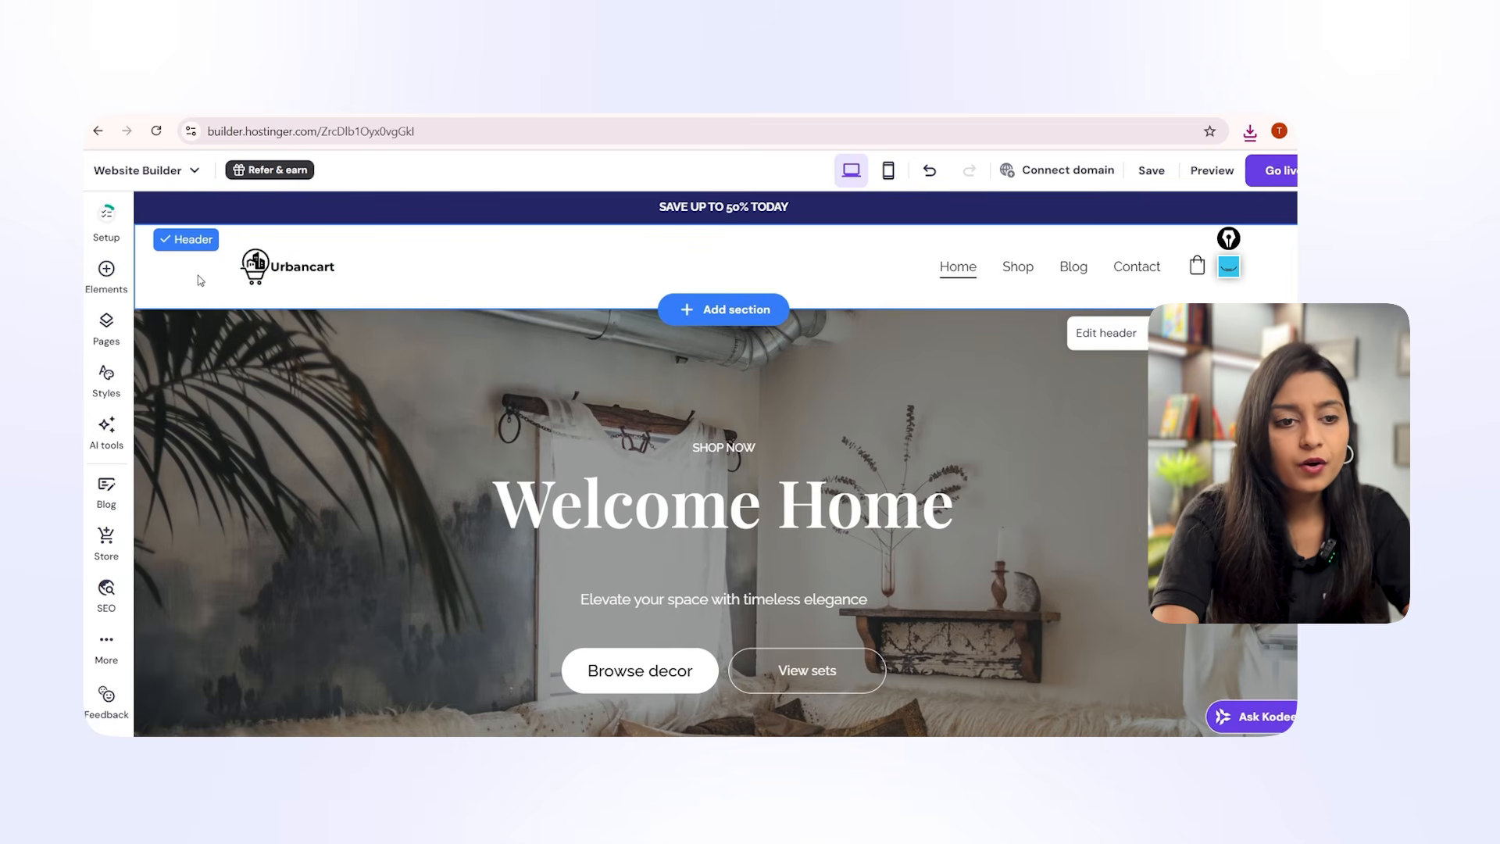
pyautogui.click(268, 274)
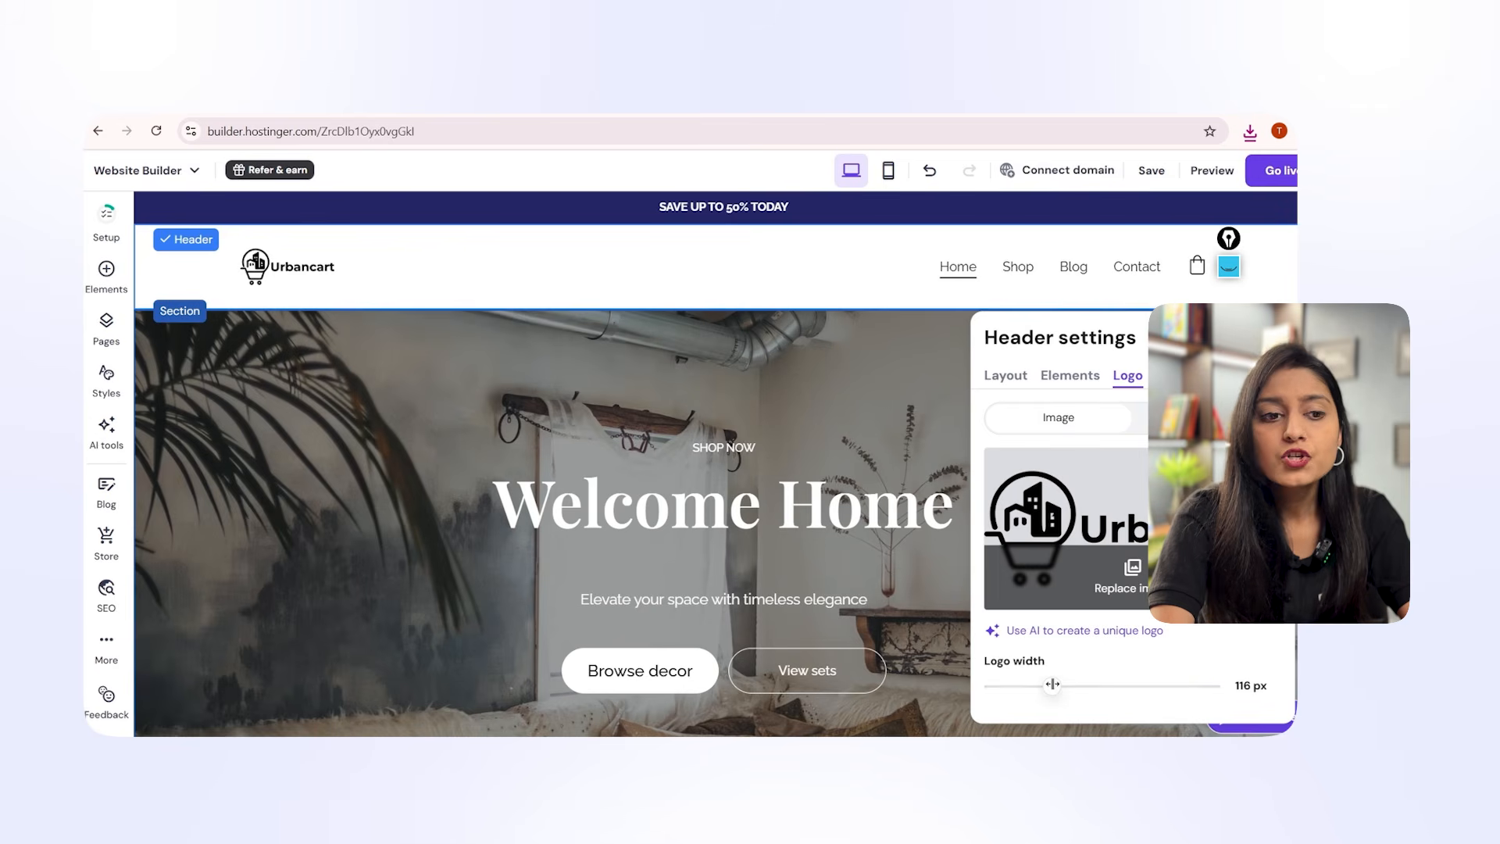
pyautogui.moveTo(1052, 685); pyautogui.dragTo(1058, 685)
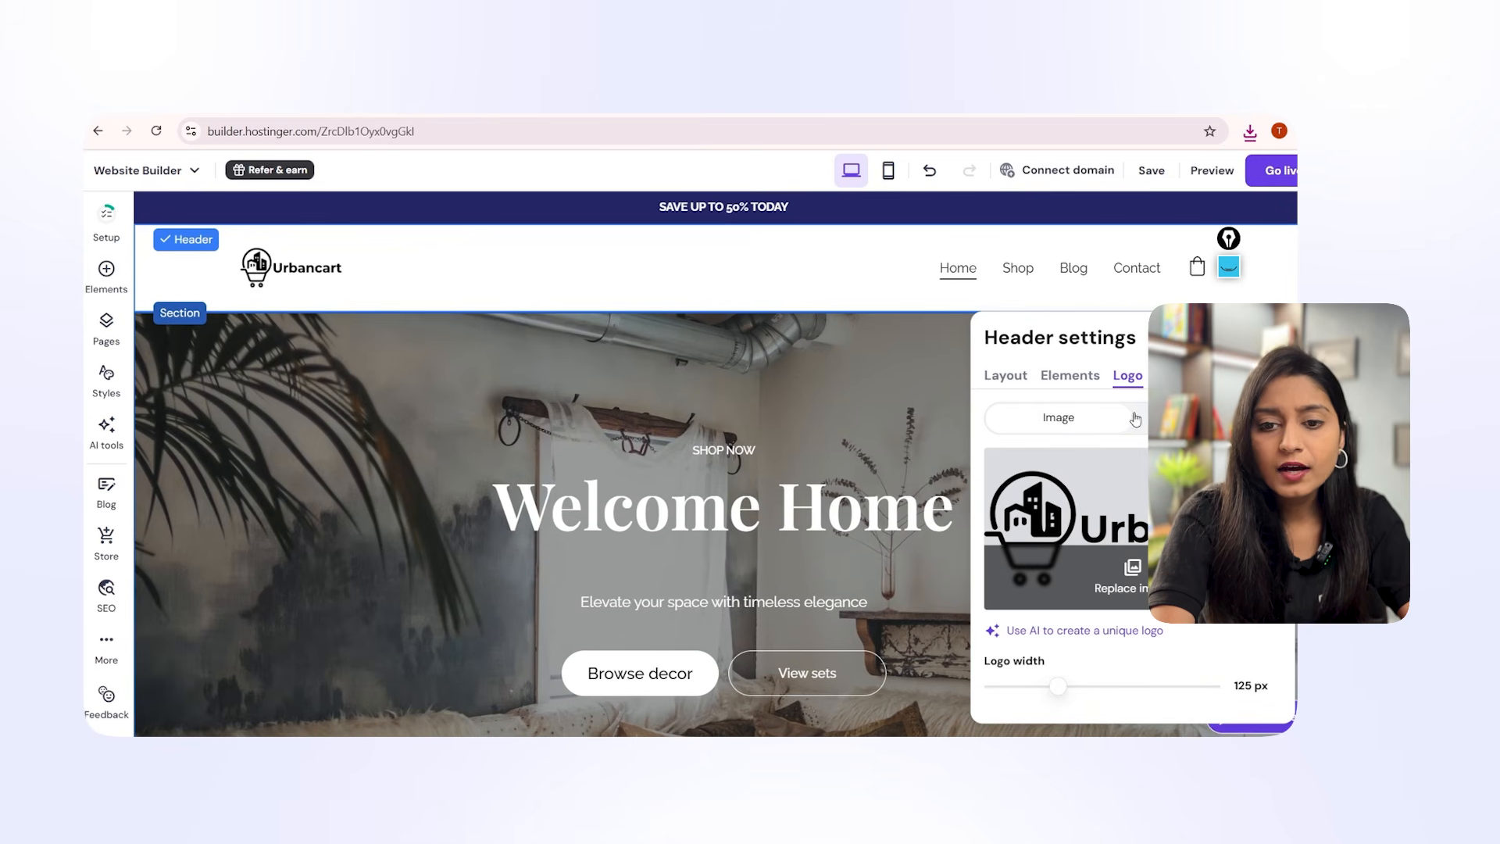
pyautogui.click(1207, 417)
pyautogui.click(1082, 416)
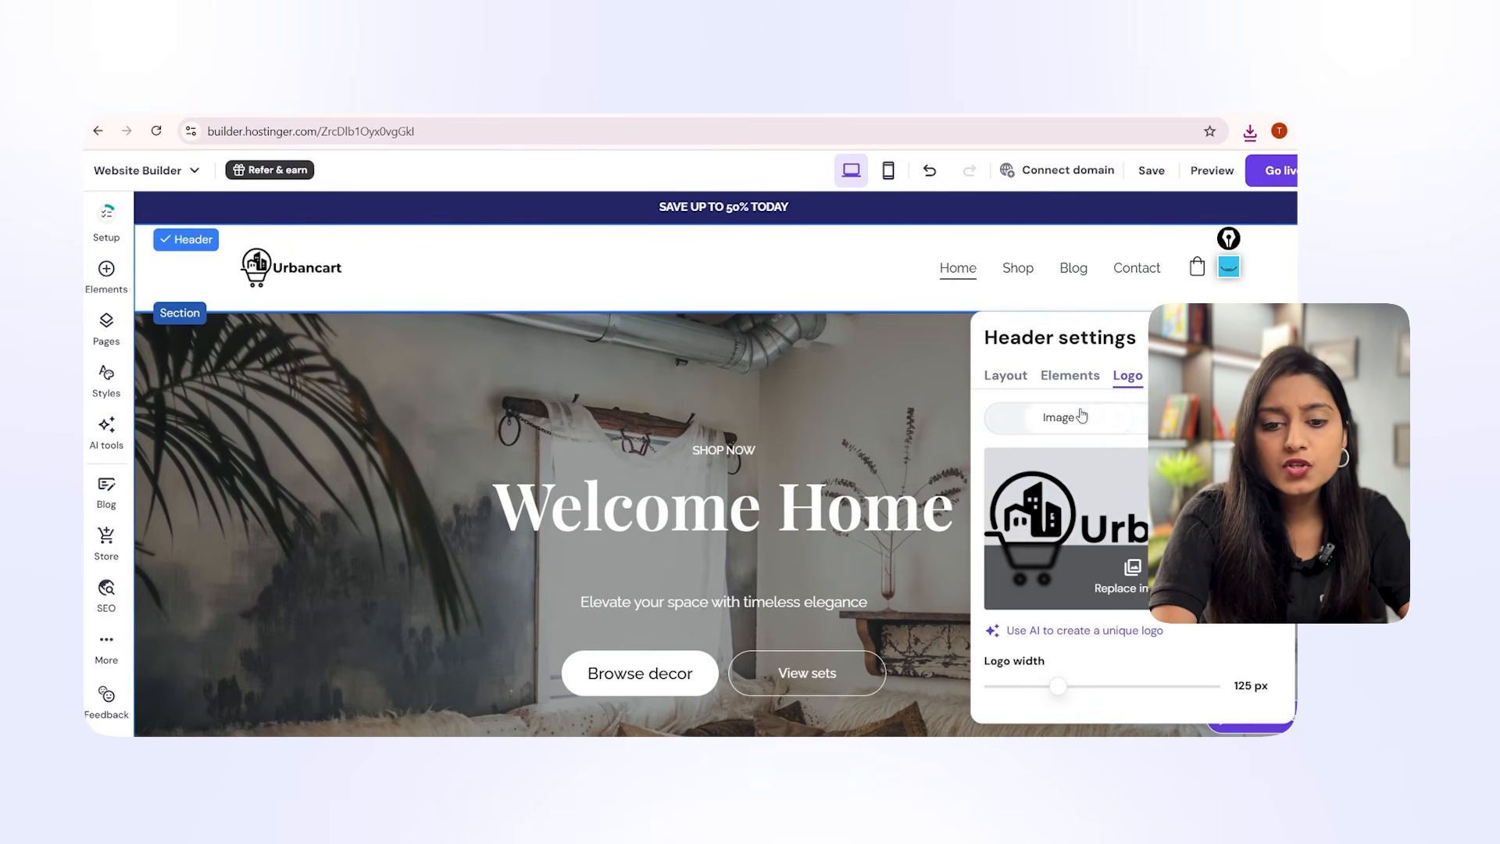
pyautogui.click(1275, 337)
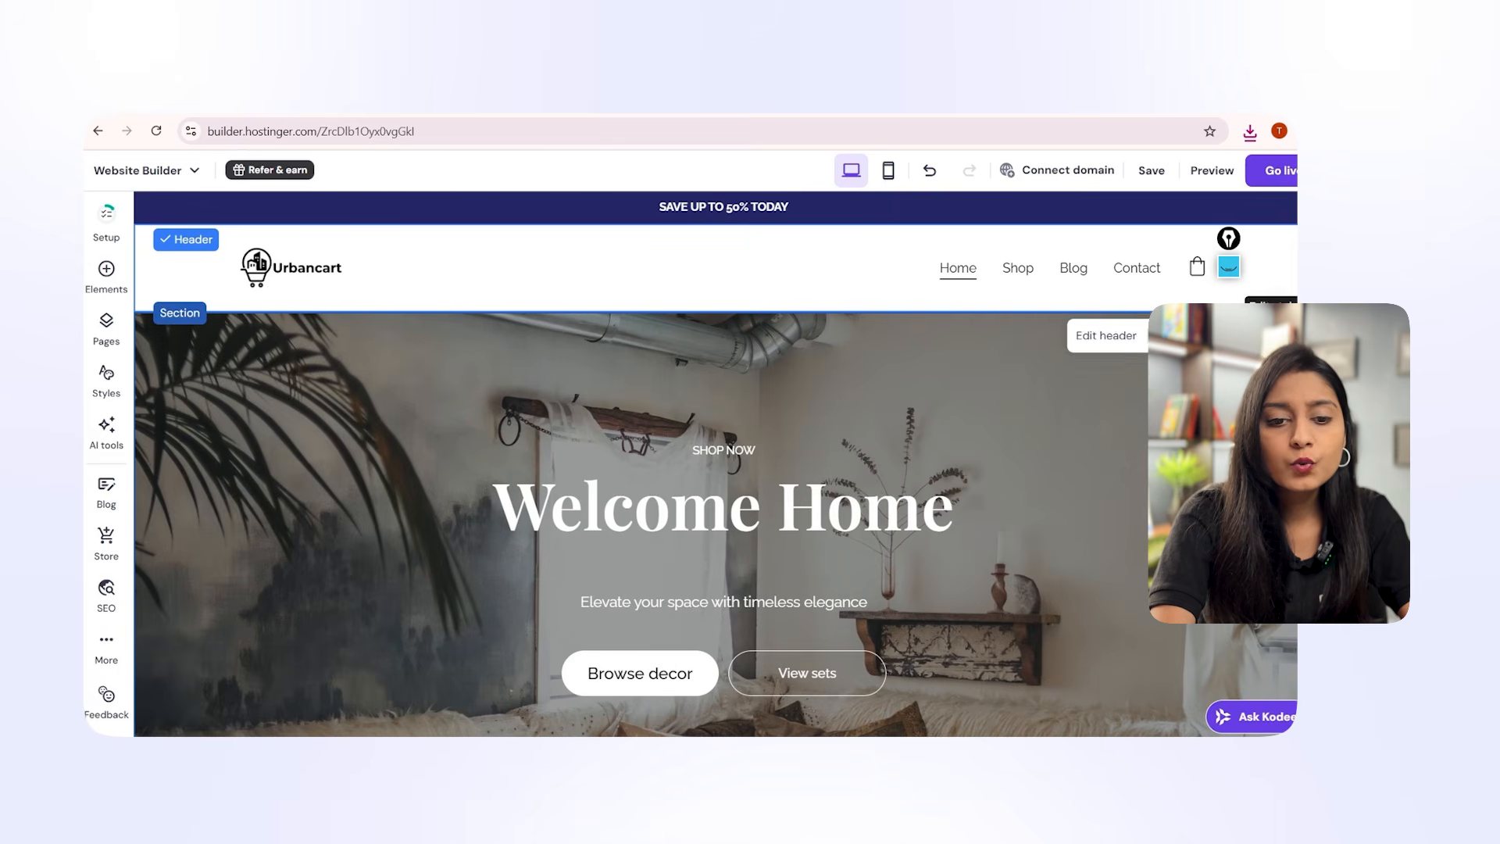
# Look through the homepage down to the footer and review its social icons' link, style, layout and animation settings.
pyautogui.scroll(-10, 1067, 607)
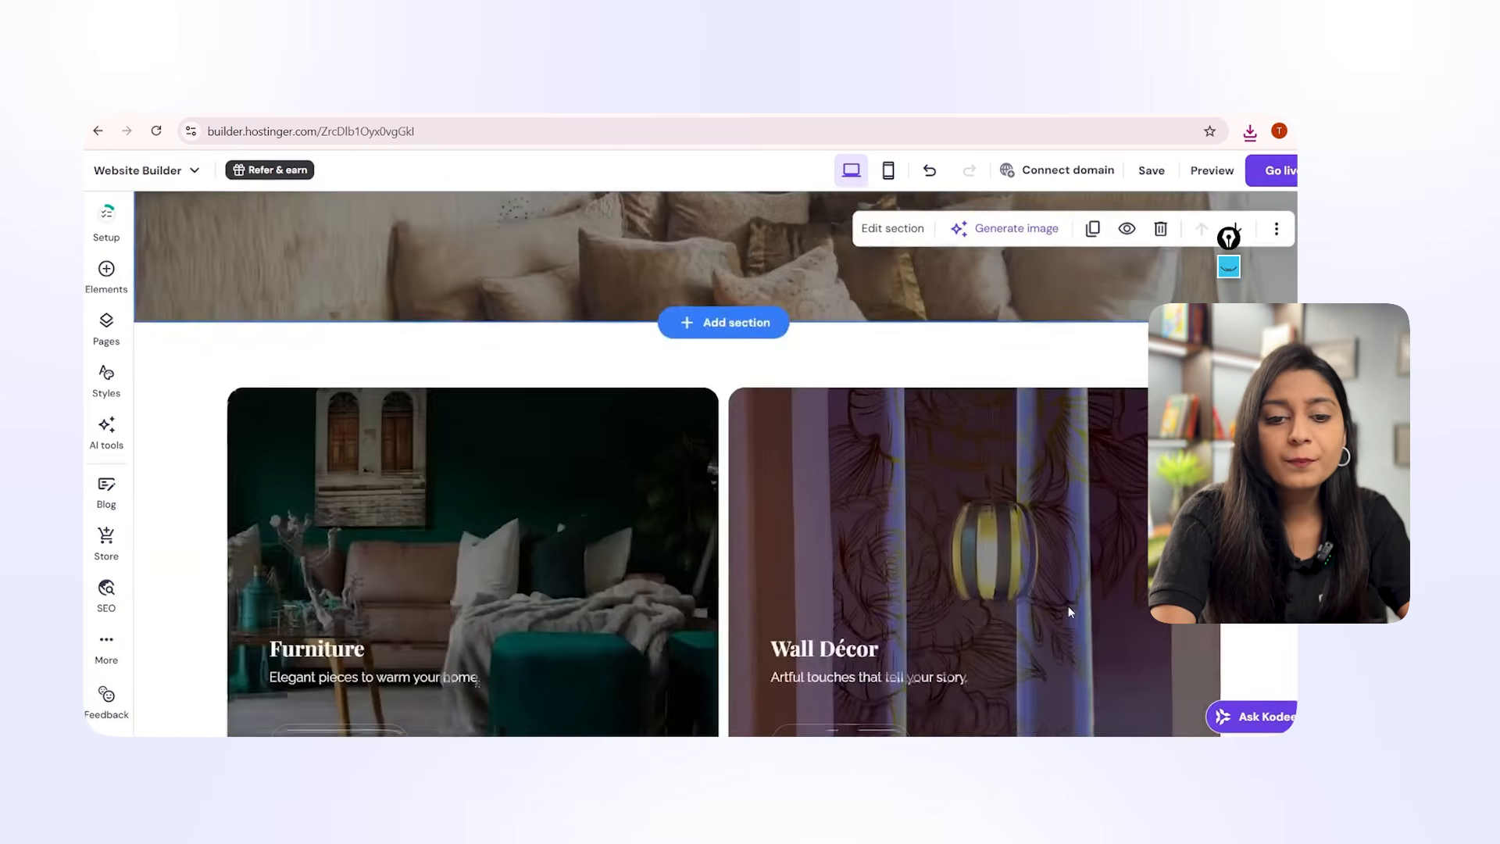
pyautogui.scroll(-15, 1067, 606)
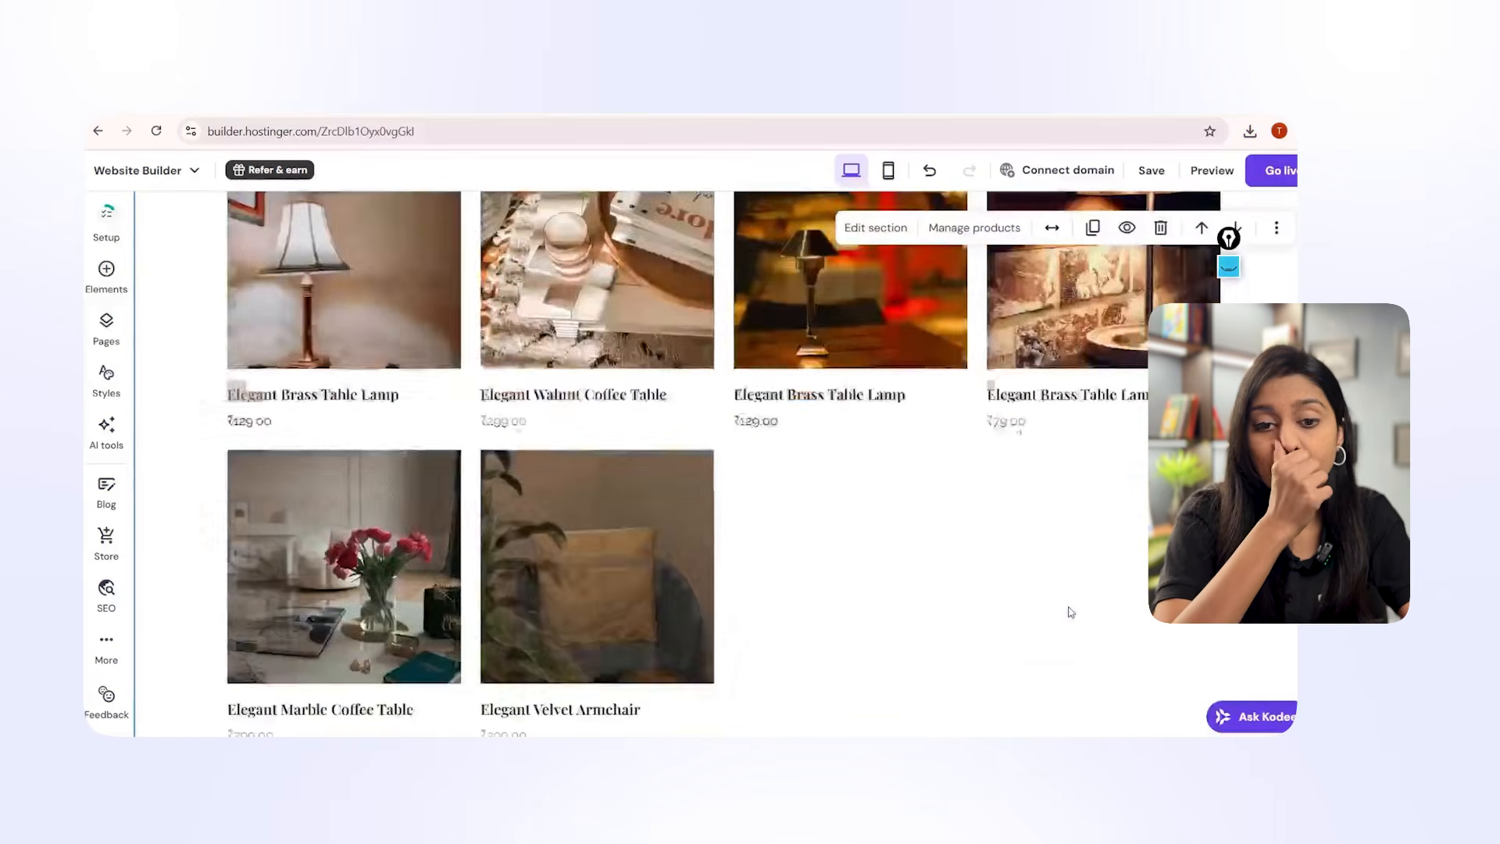
pyautogui.scroll(-12, 1067, 607)
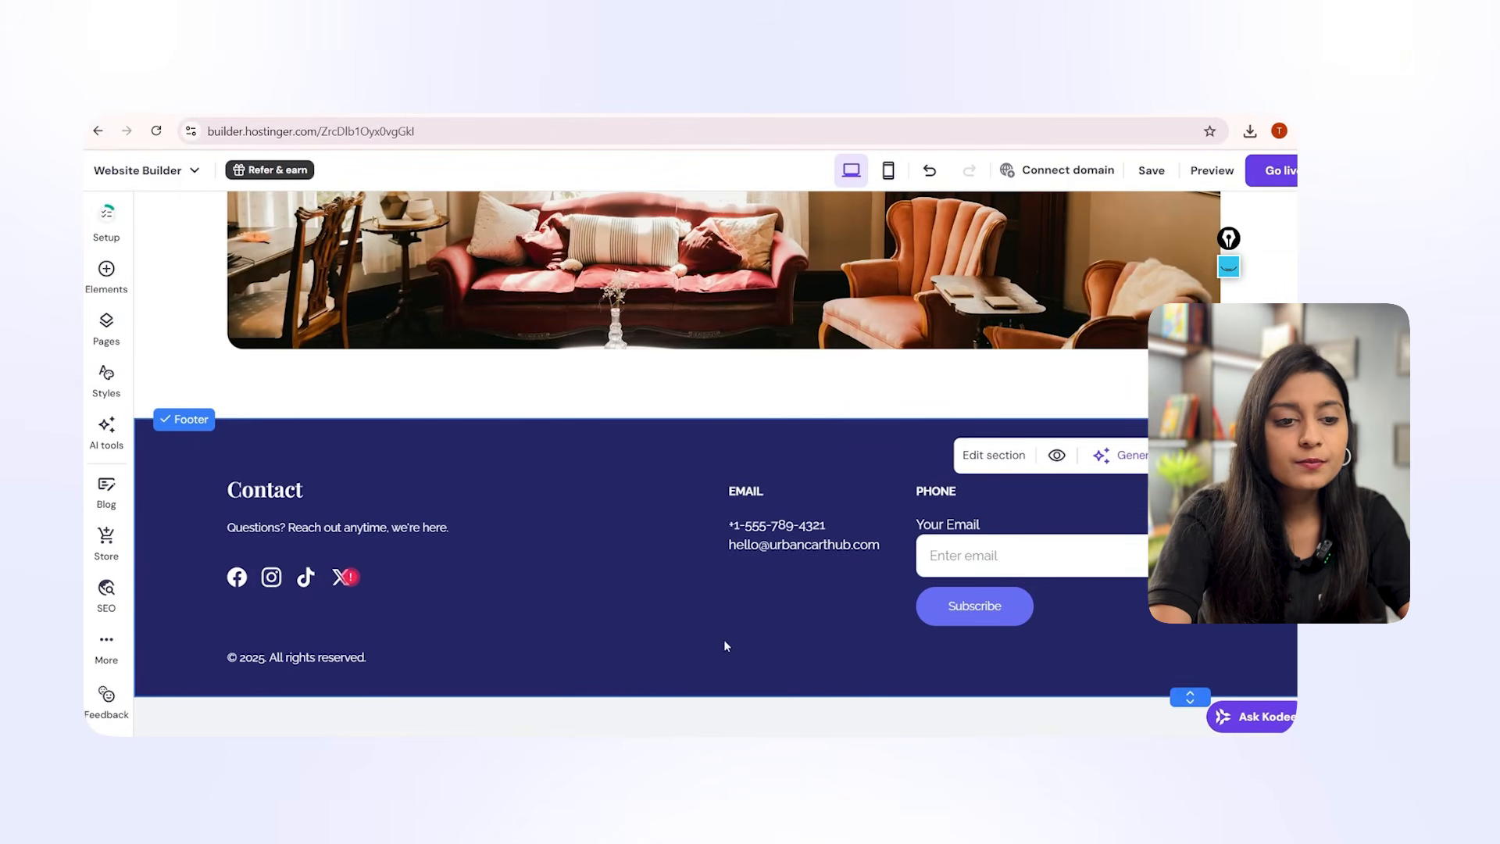
pyautogui.click(346, 576)
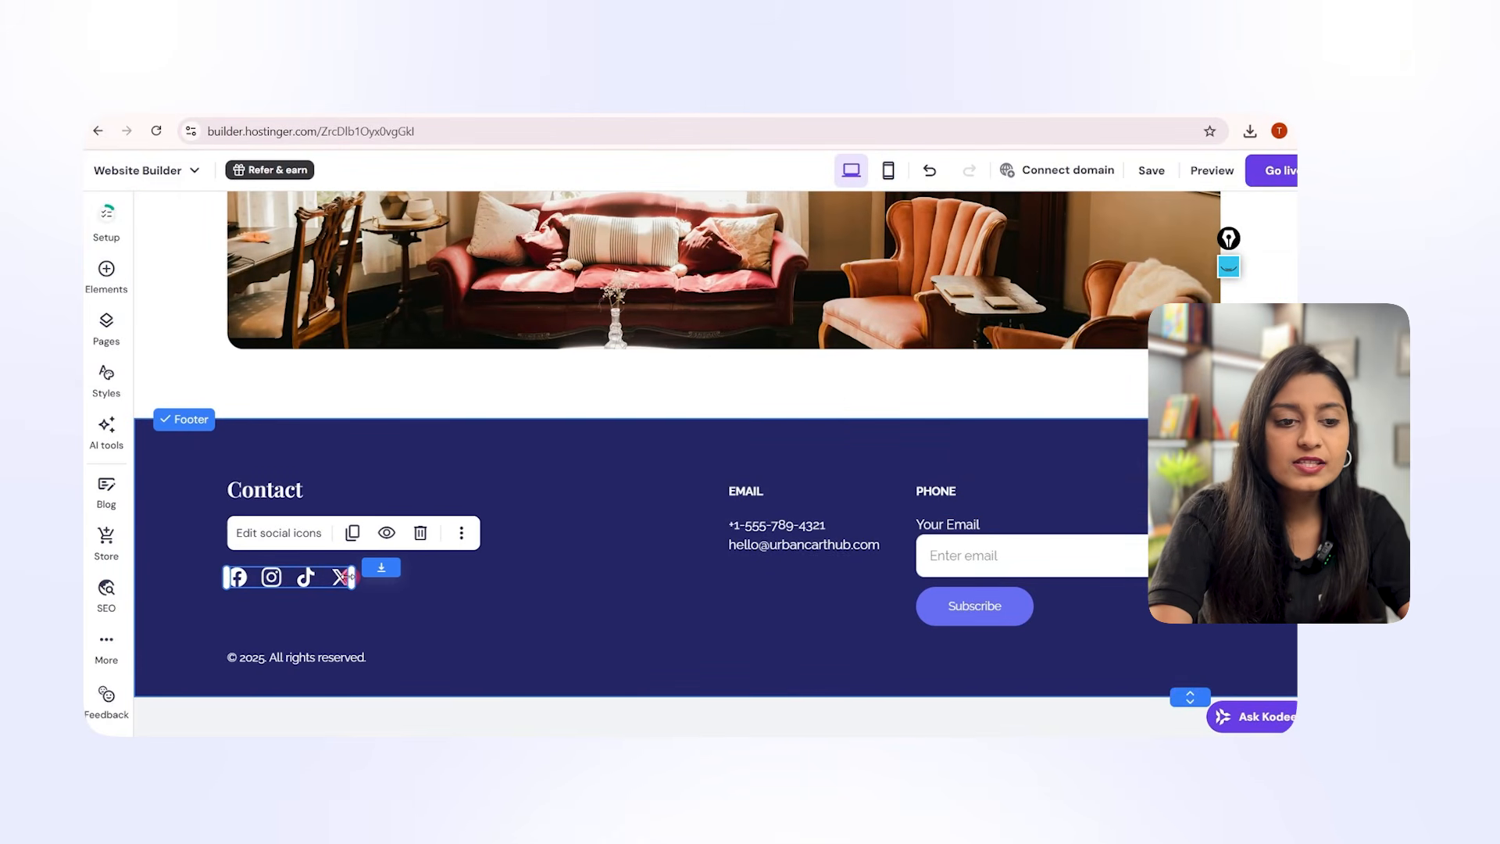
pyautogui.click(316, 550)
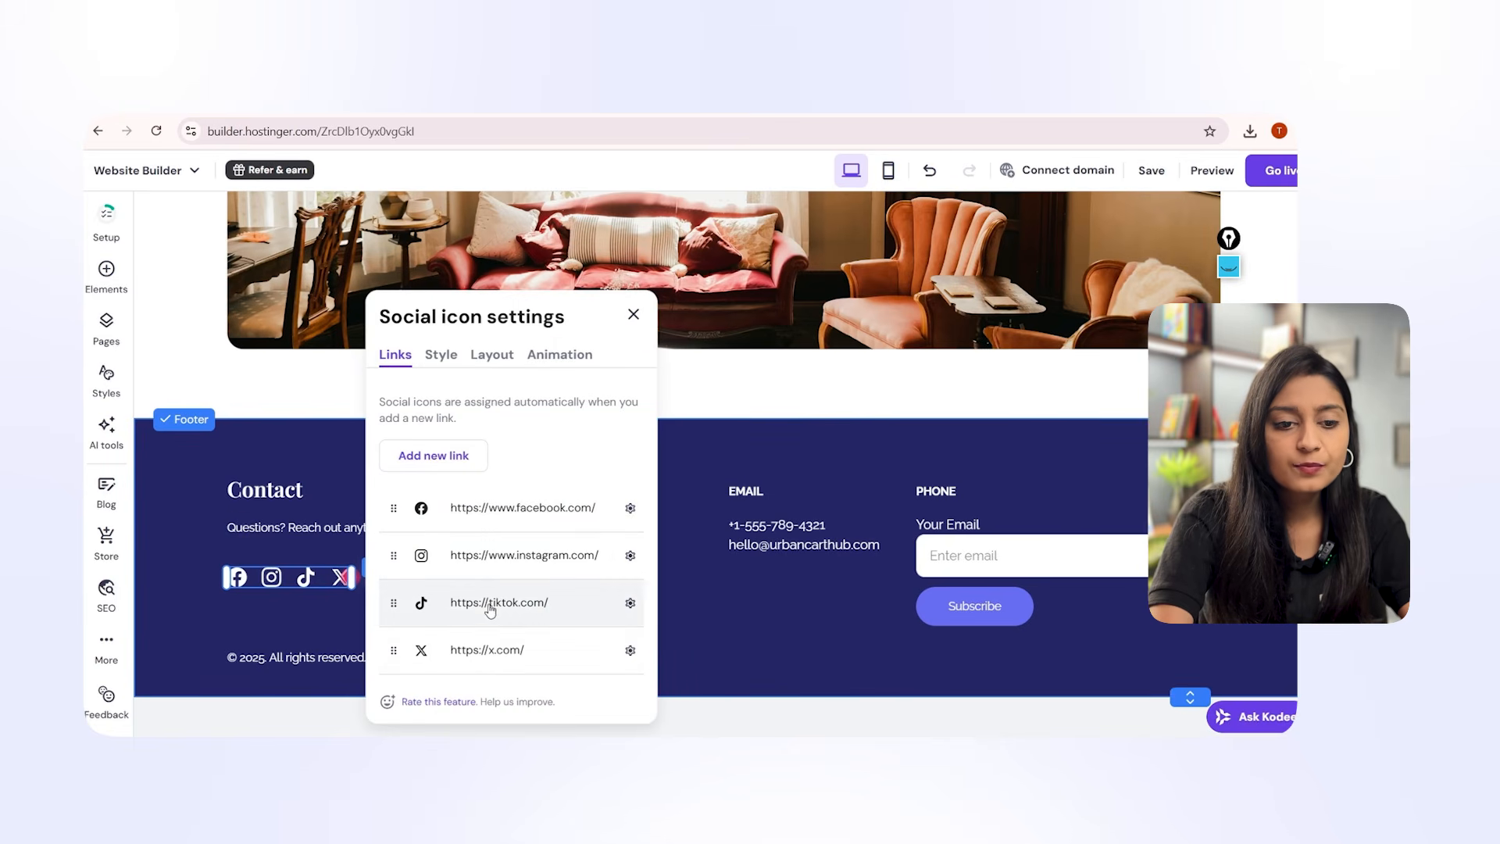
pyautogui.click(441, 356)
pyautogui.click(494, 355)
pyautogui.click(559, 355)
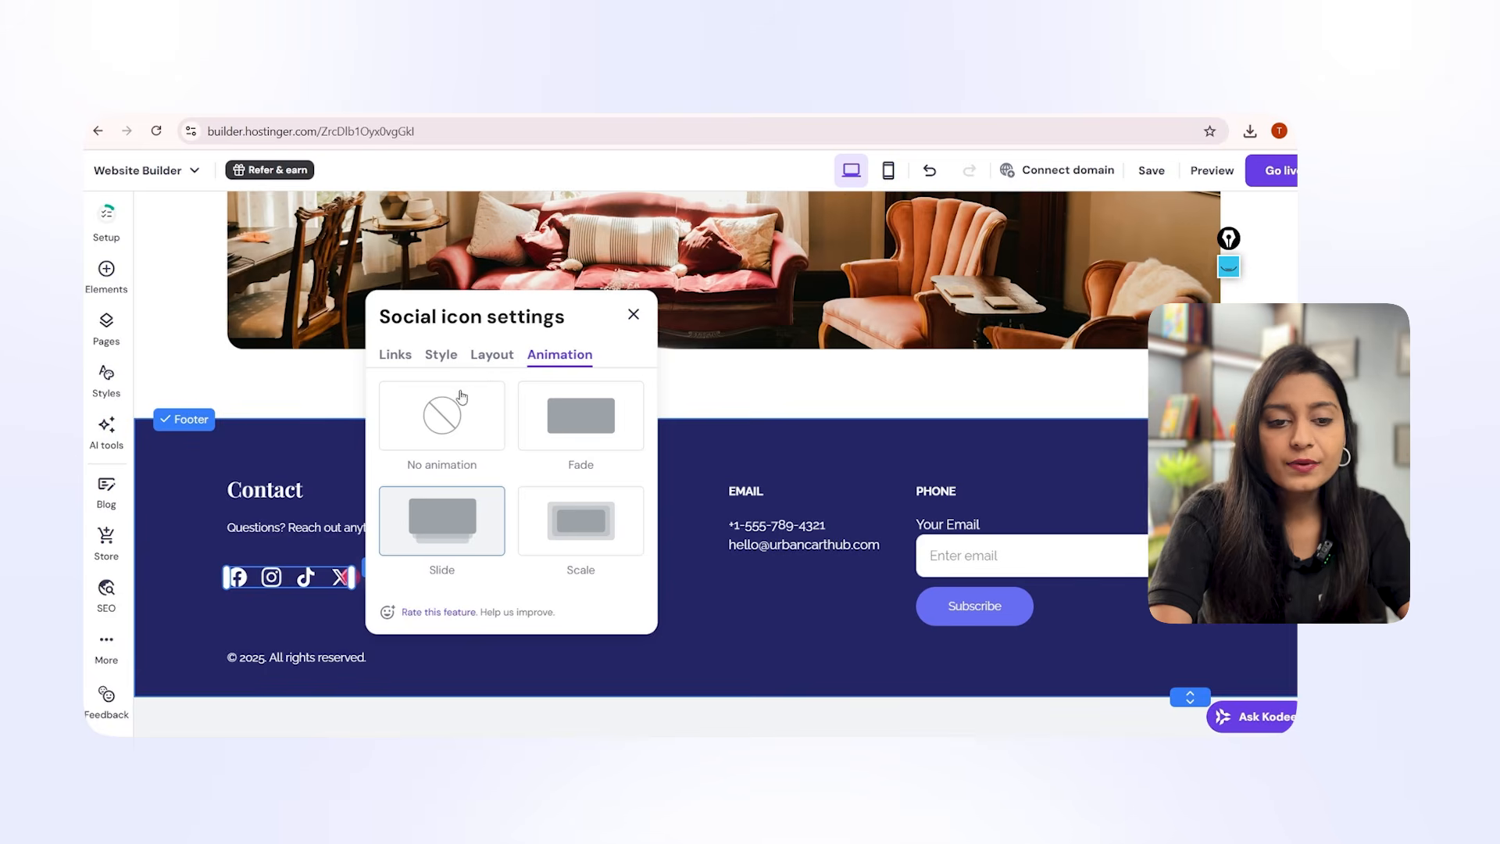
pyautogui.click(788, 623)
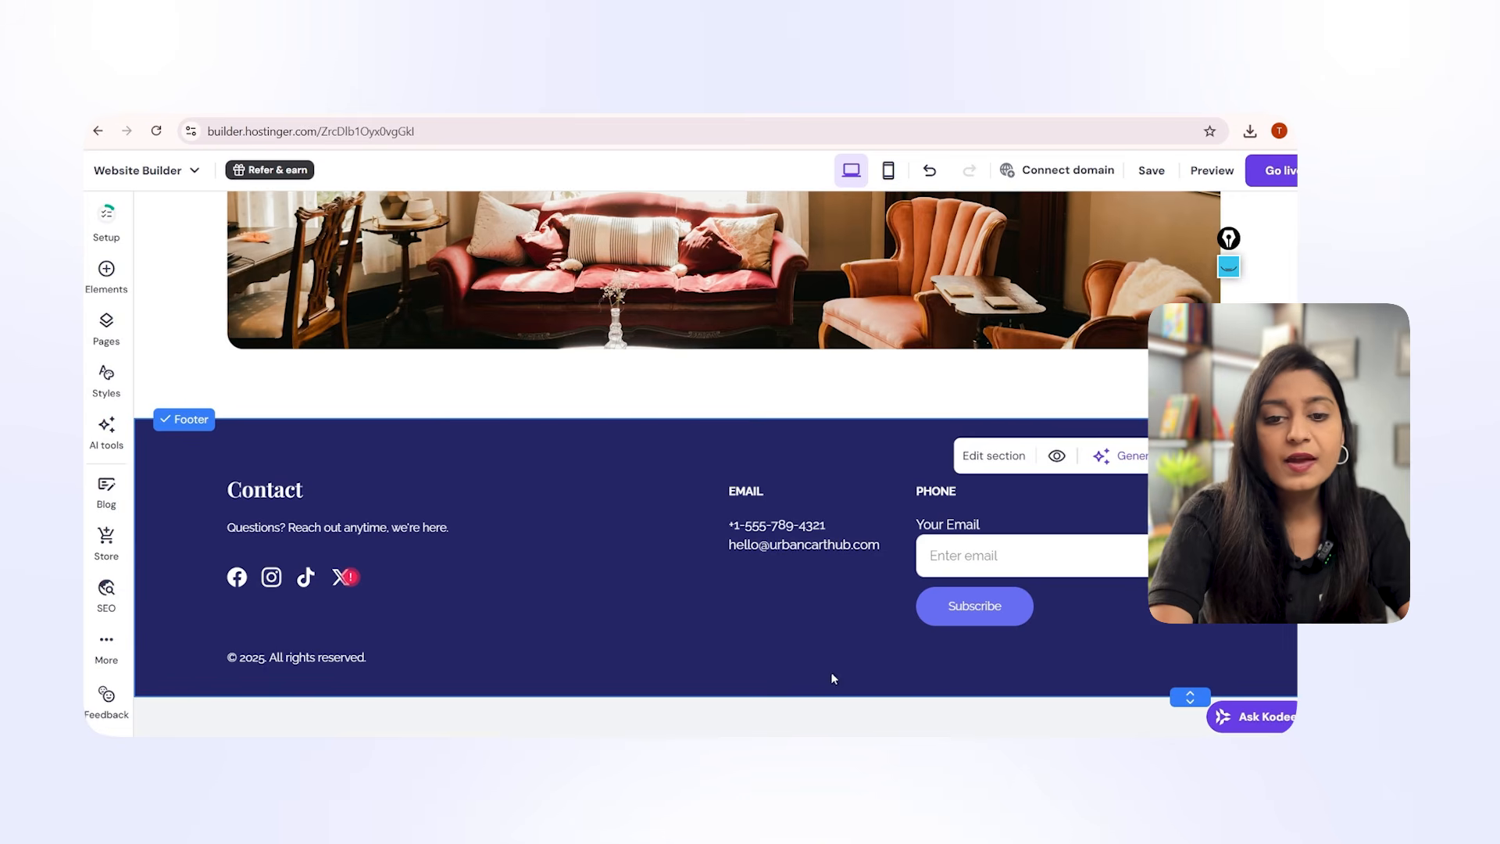
# Check the footer's contact details and review the general settings of its subscription form.
pyautogui.click(765, 520)
pyautogui.click(996, 558)
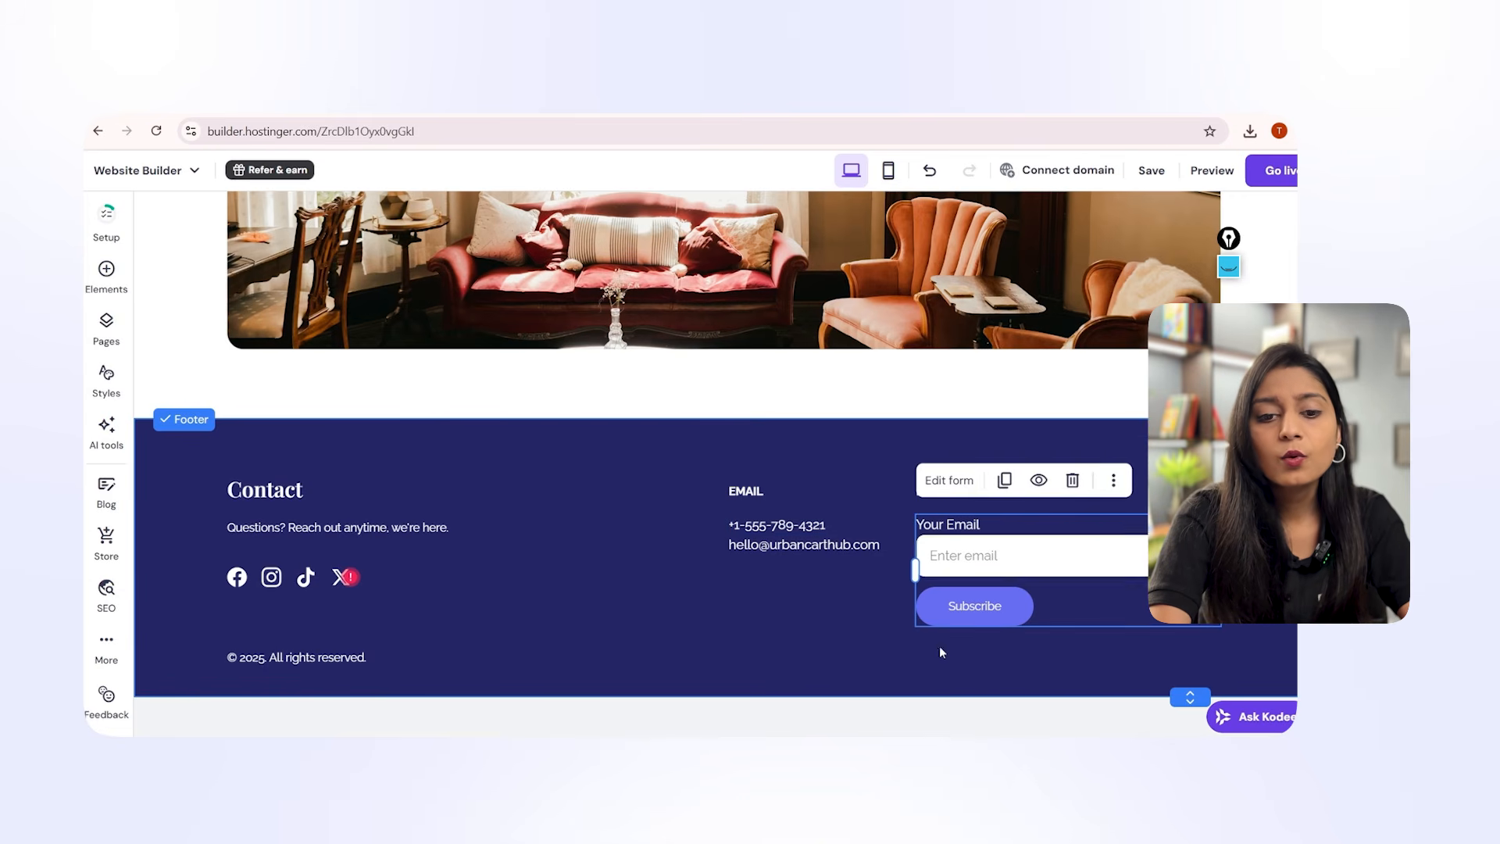
pyautogui.click(950, 480)
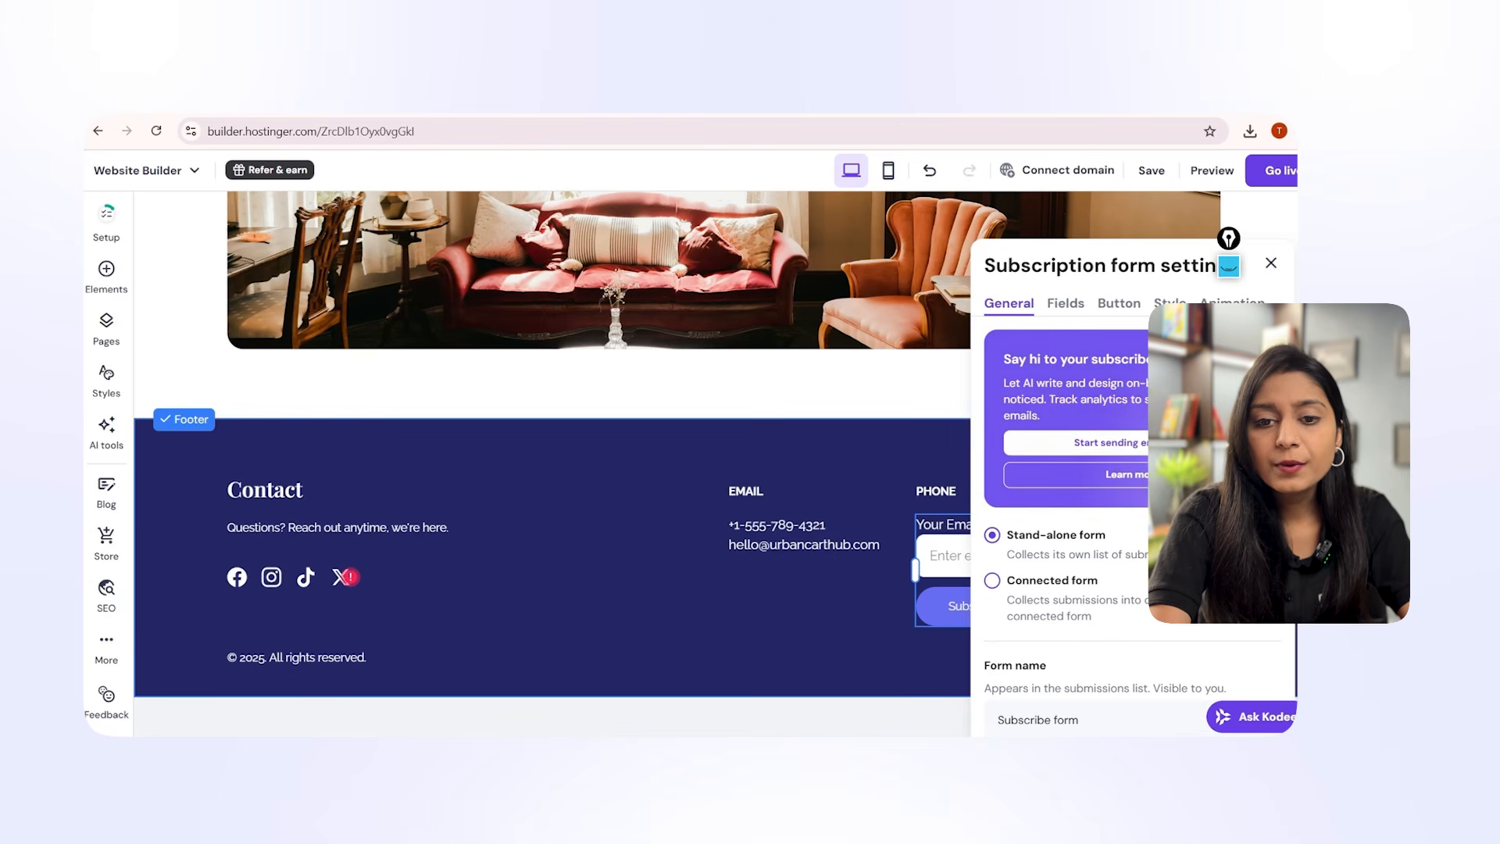
pyautogui.scroll(-1, 1170, 665)
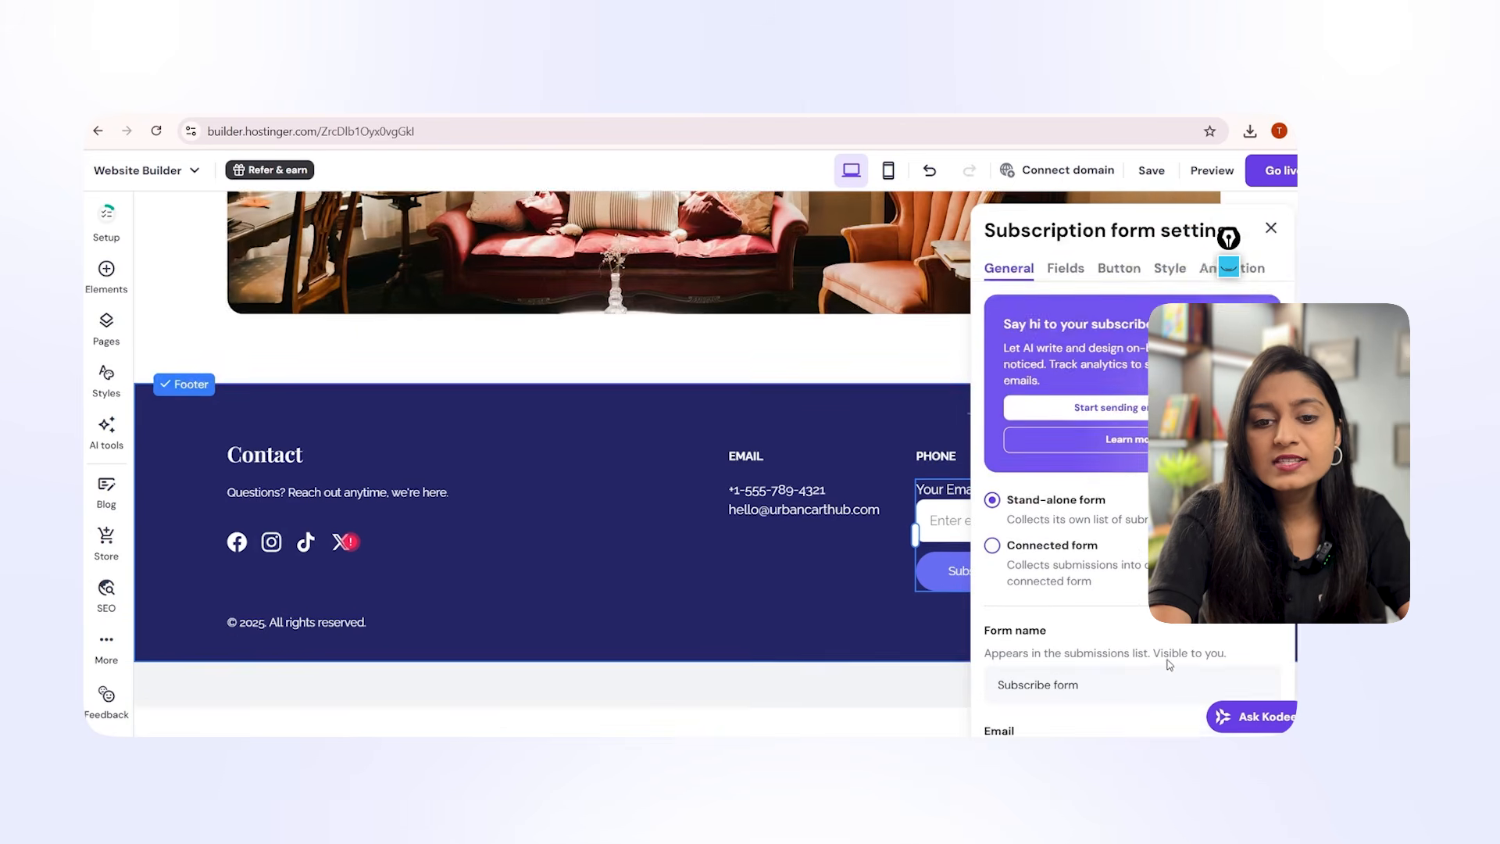
pyautogui.scroll(2, 1164, 602)
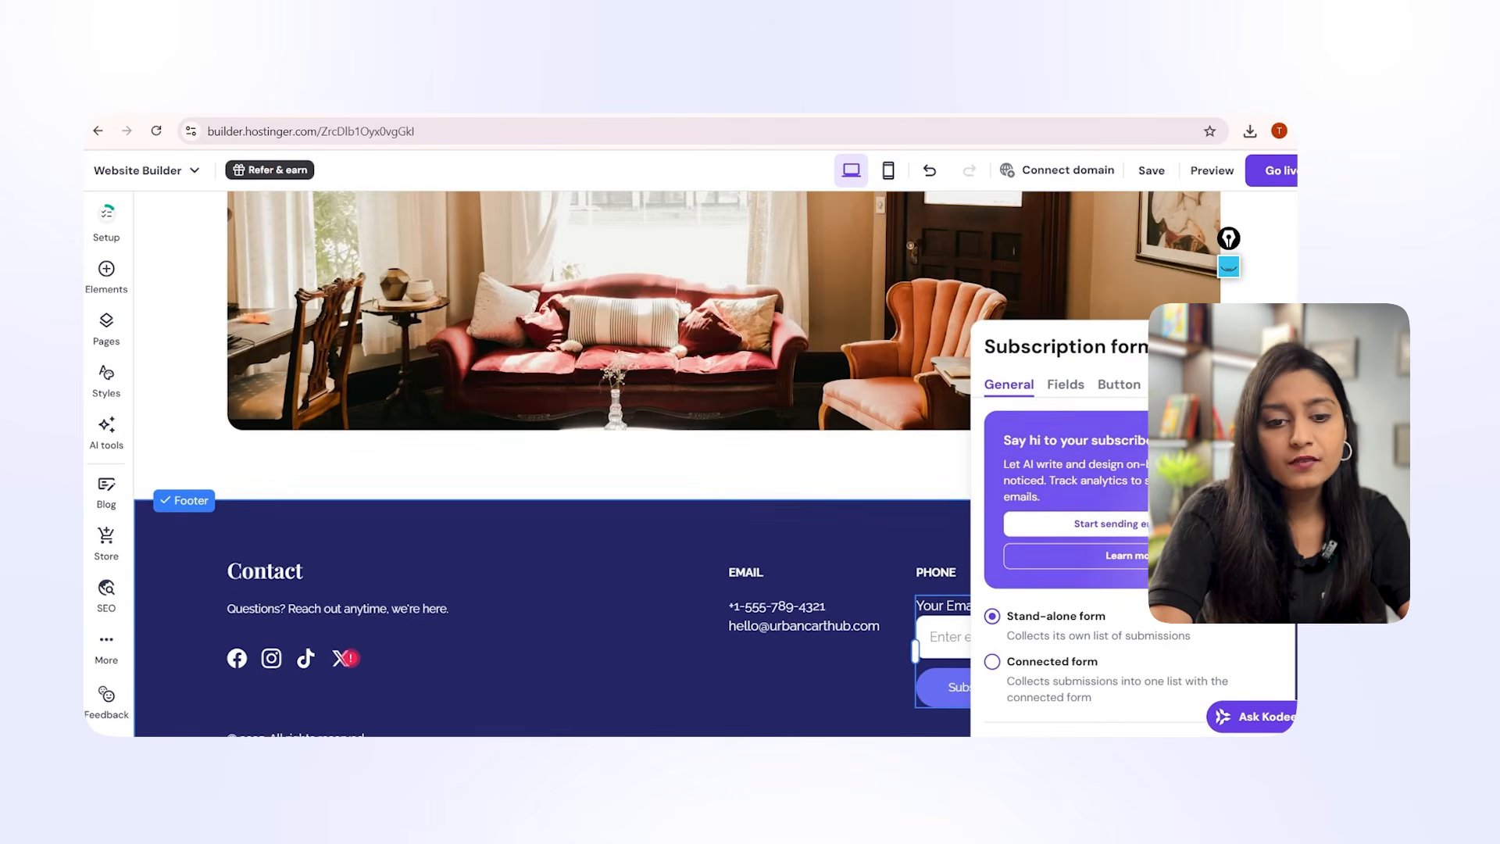
# Start generating new SEO info for the Home page with the AI SEO Assistant, keeping the suggested page description.
pyautogui.click(106, 594)
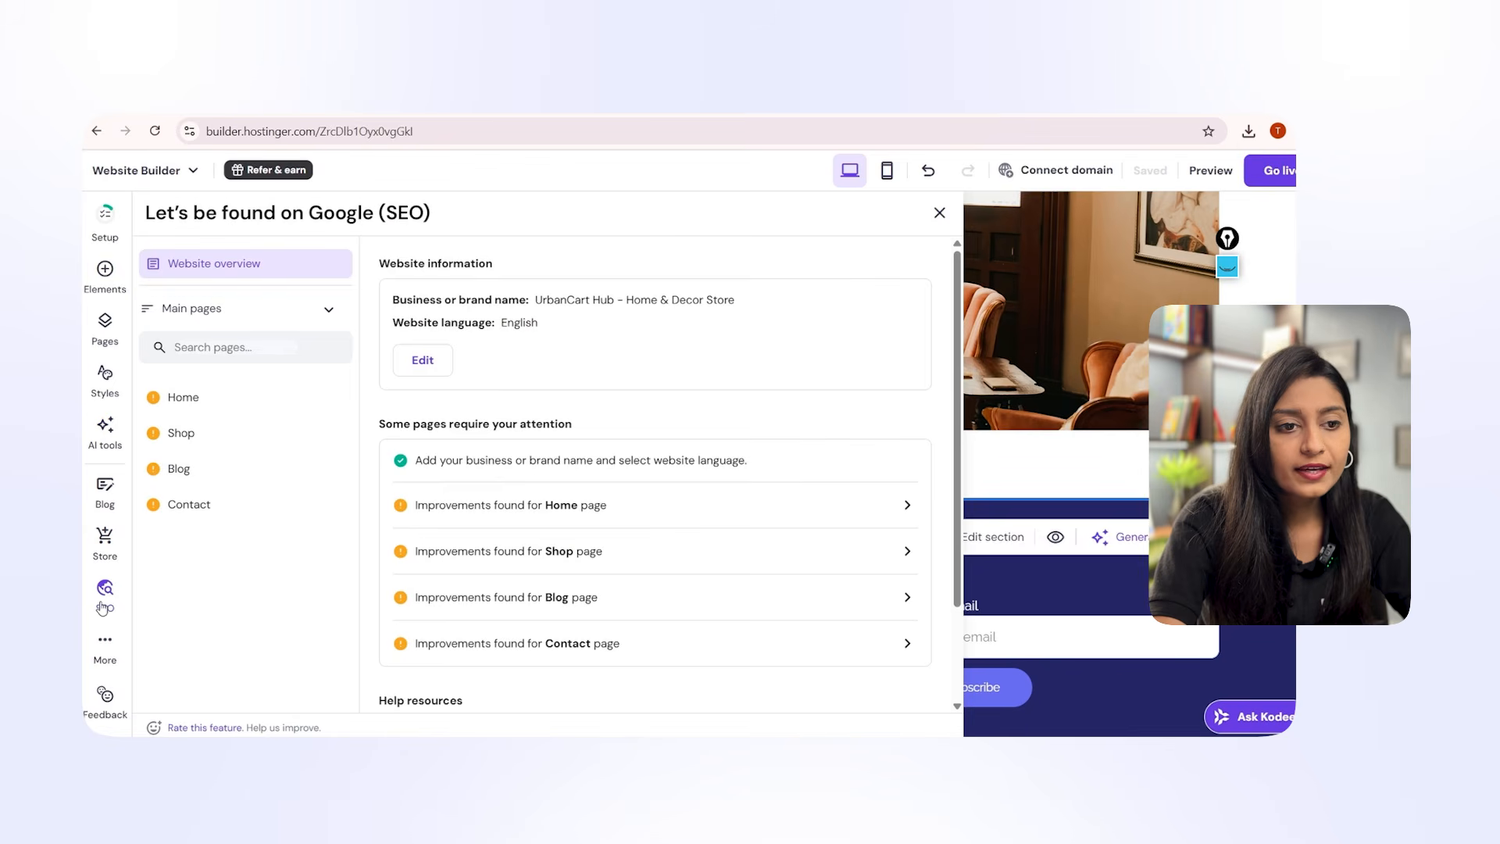
pyautogui.click(104, 607)
pyautogui.click(104, 607)
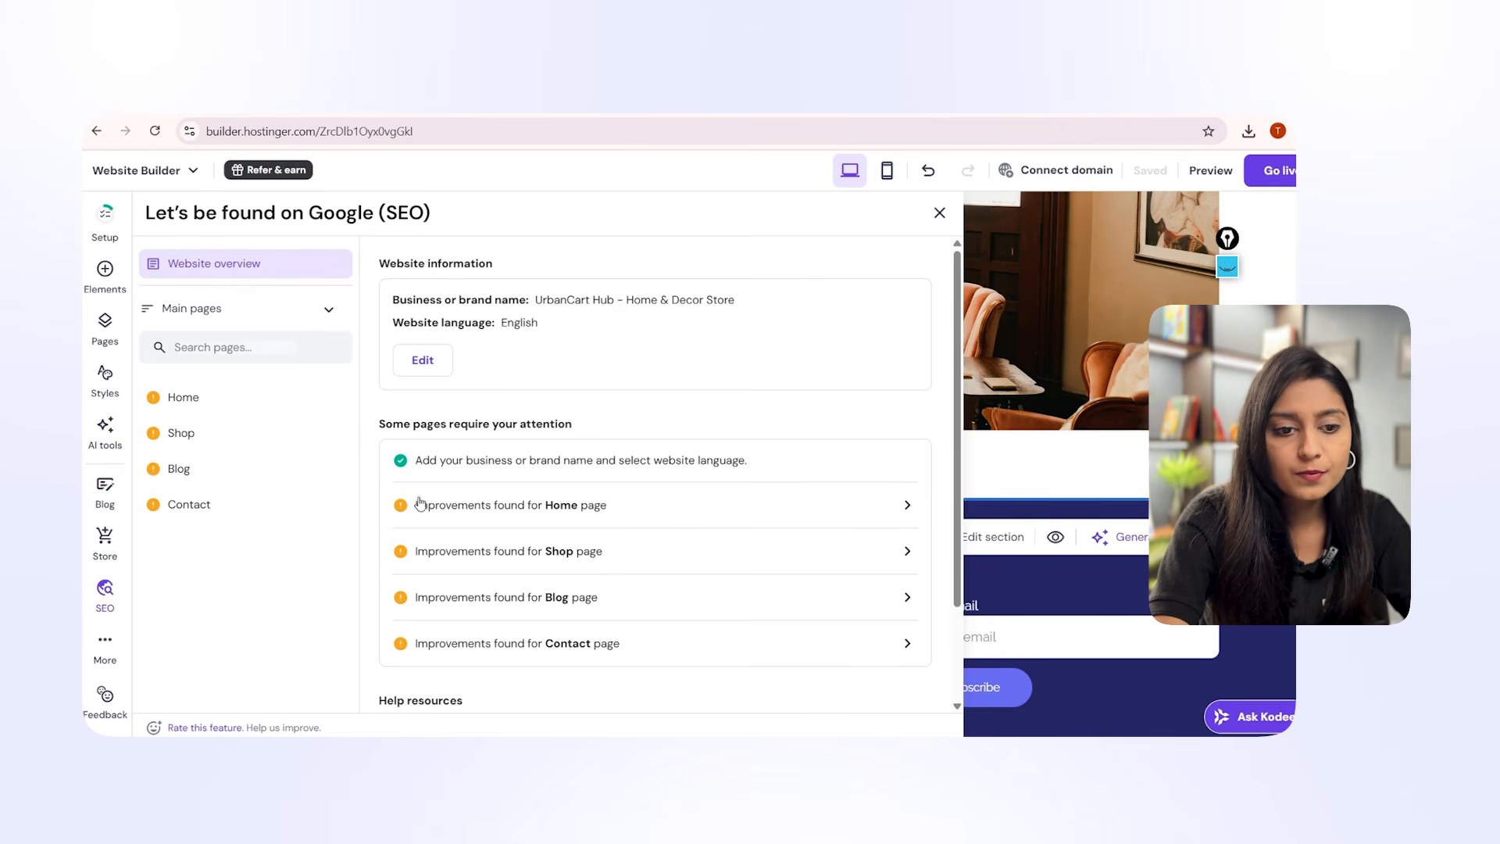
pyautogui.click(564, 508)
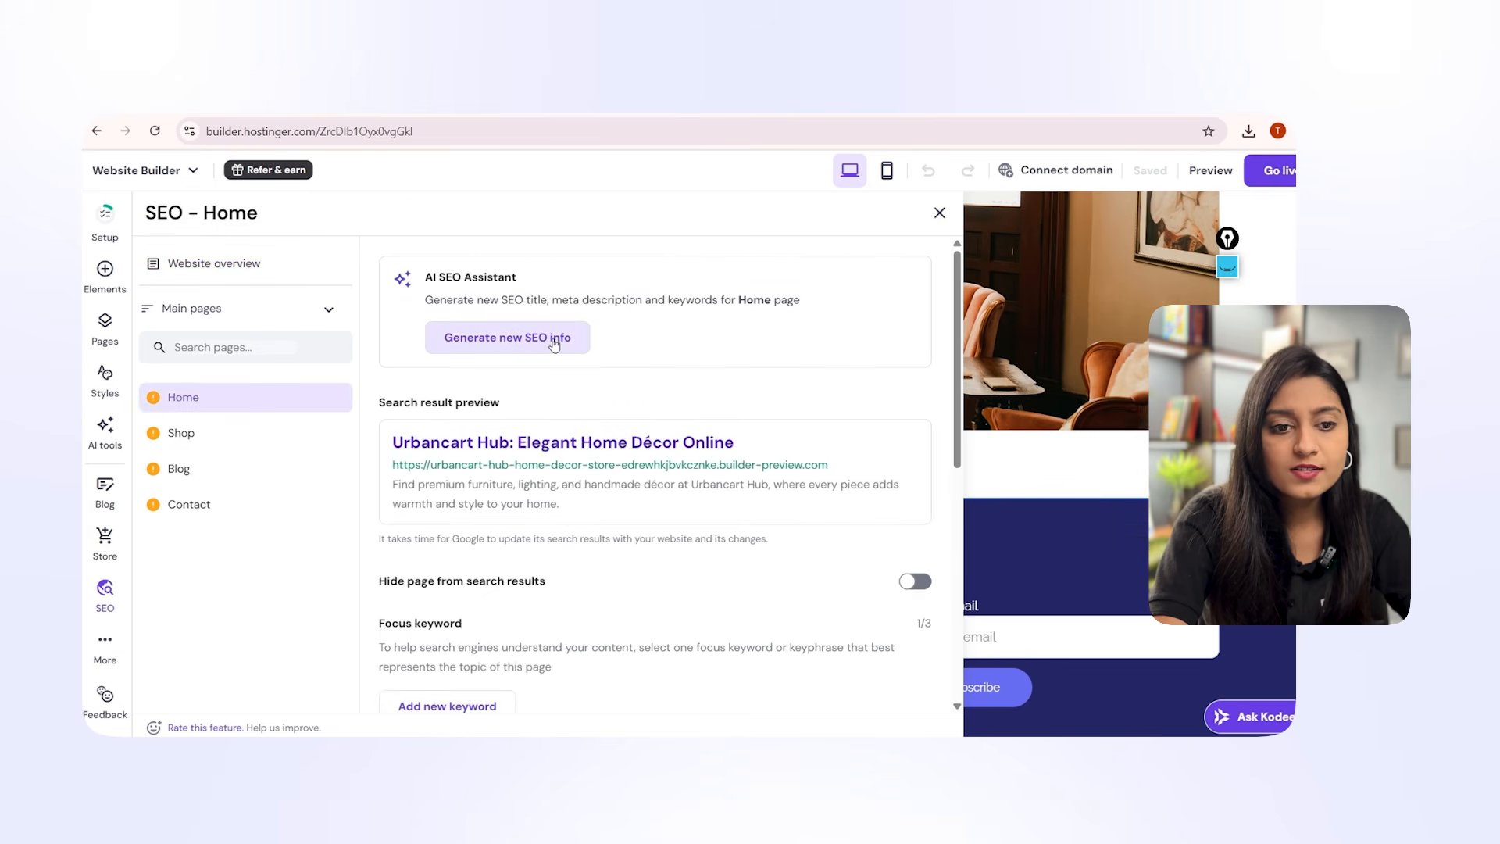
pyautogui.click(525, 345)
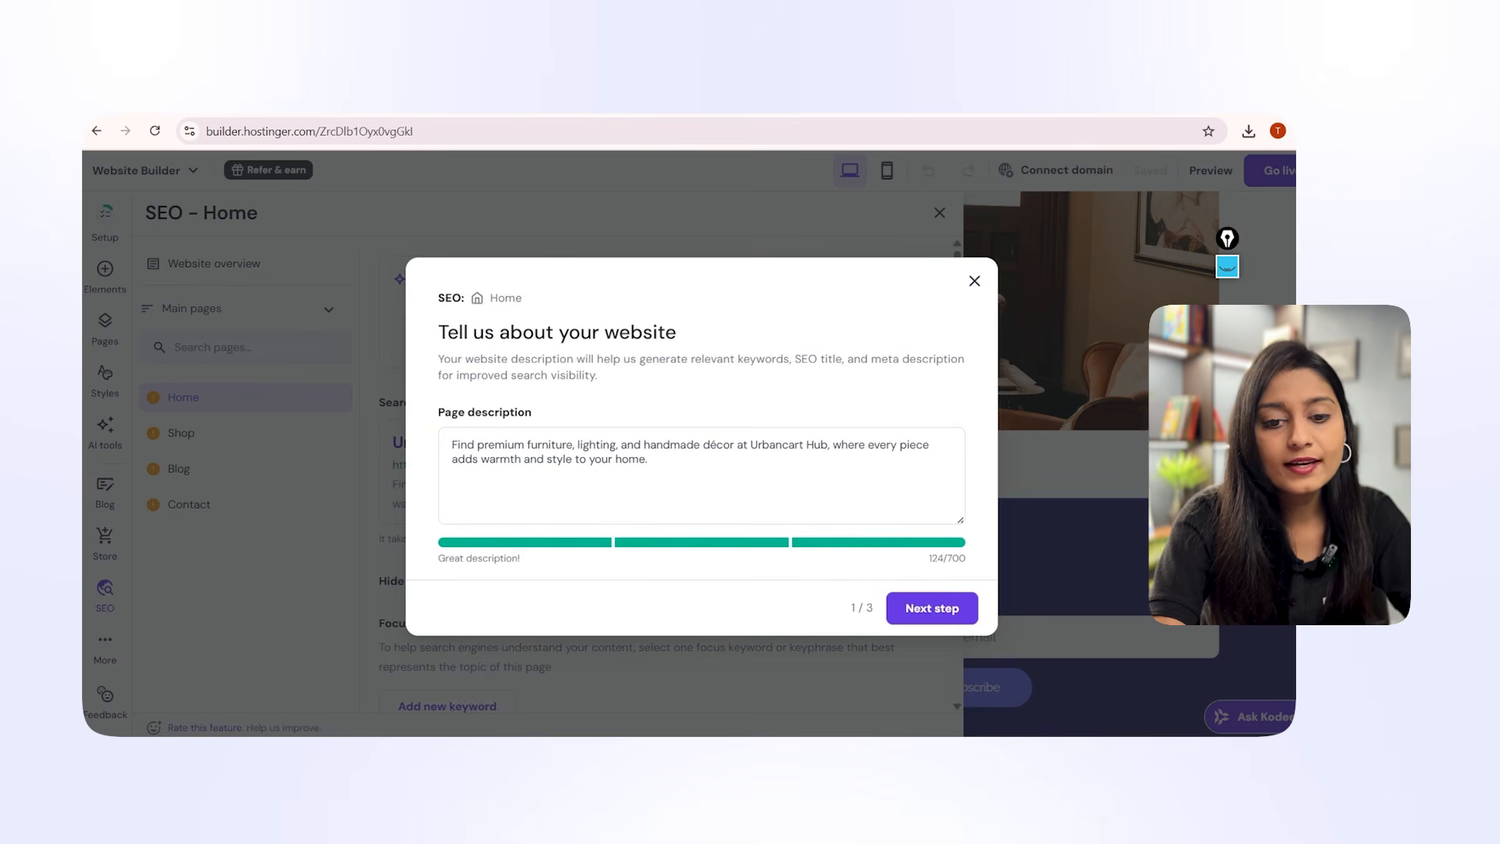
pyautogui.click(891, 607)
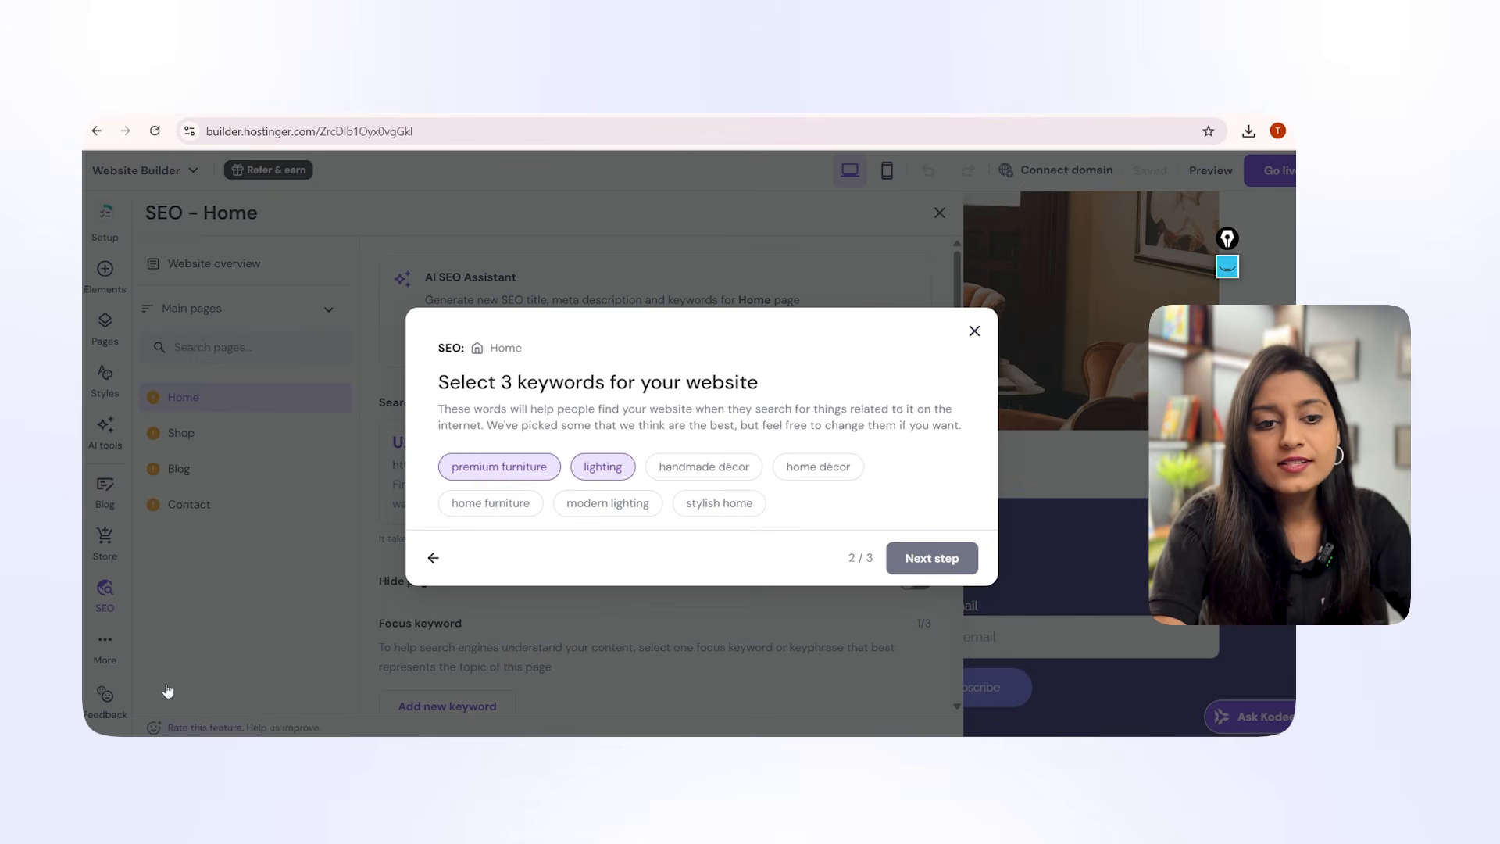
# Set the Home page keywords to premium furniture, lighting and home décor, and accept the generated search title and description.
pyautogui.click(754, 472)
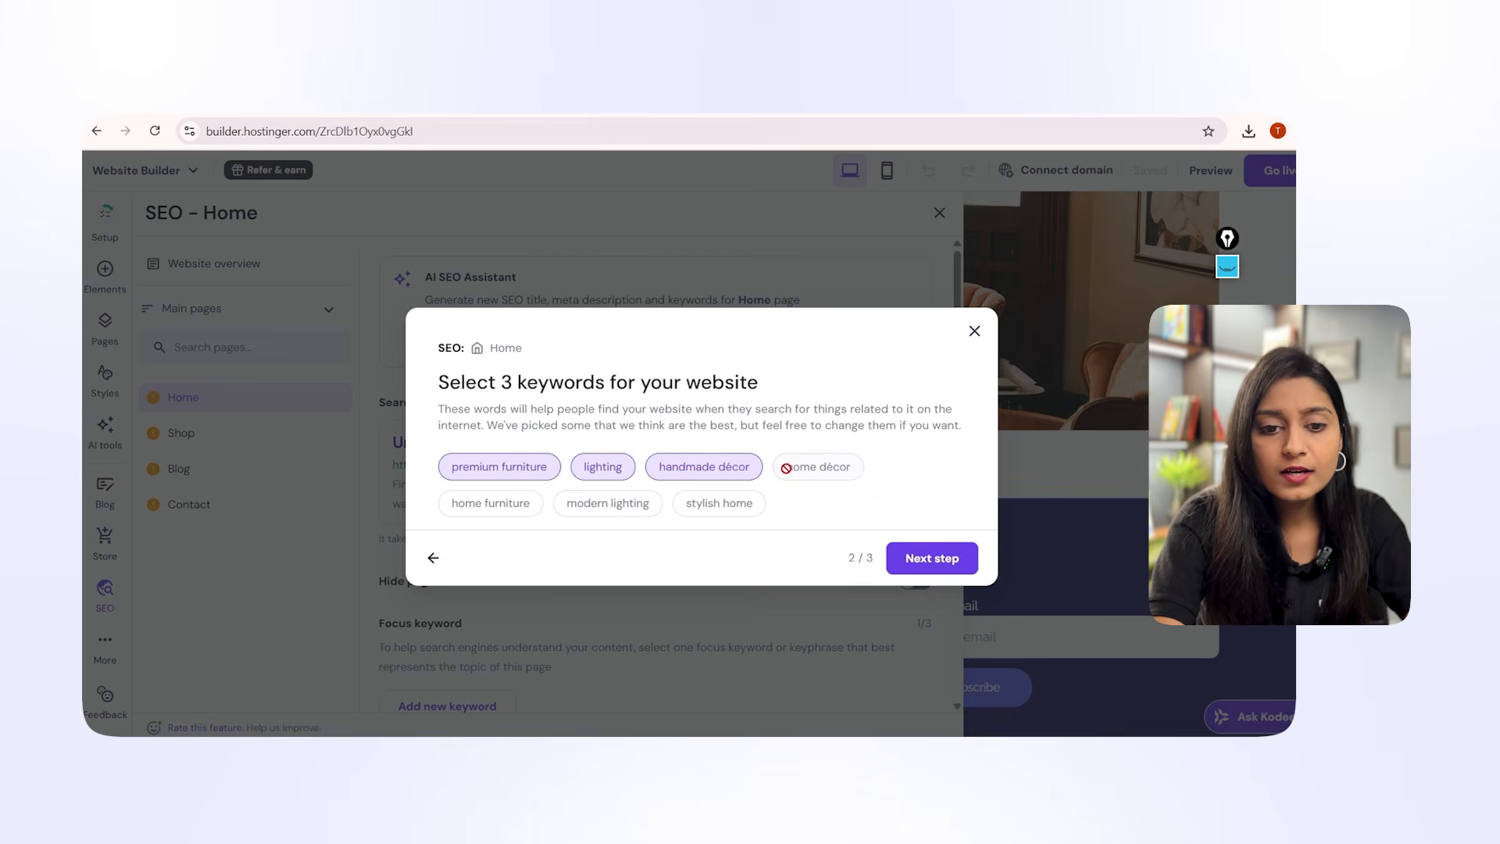
pyautogui.click(730, 471)
pyautogui.click(813, 467)
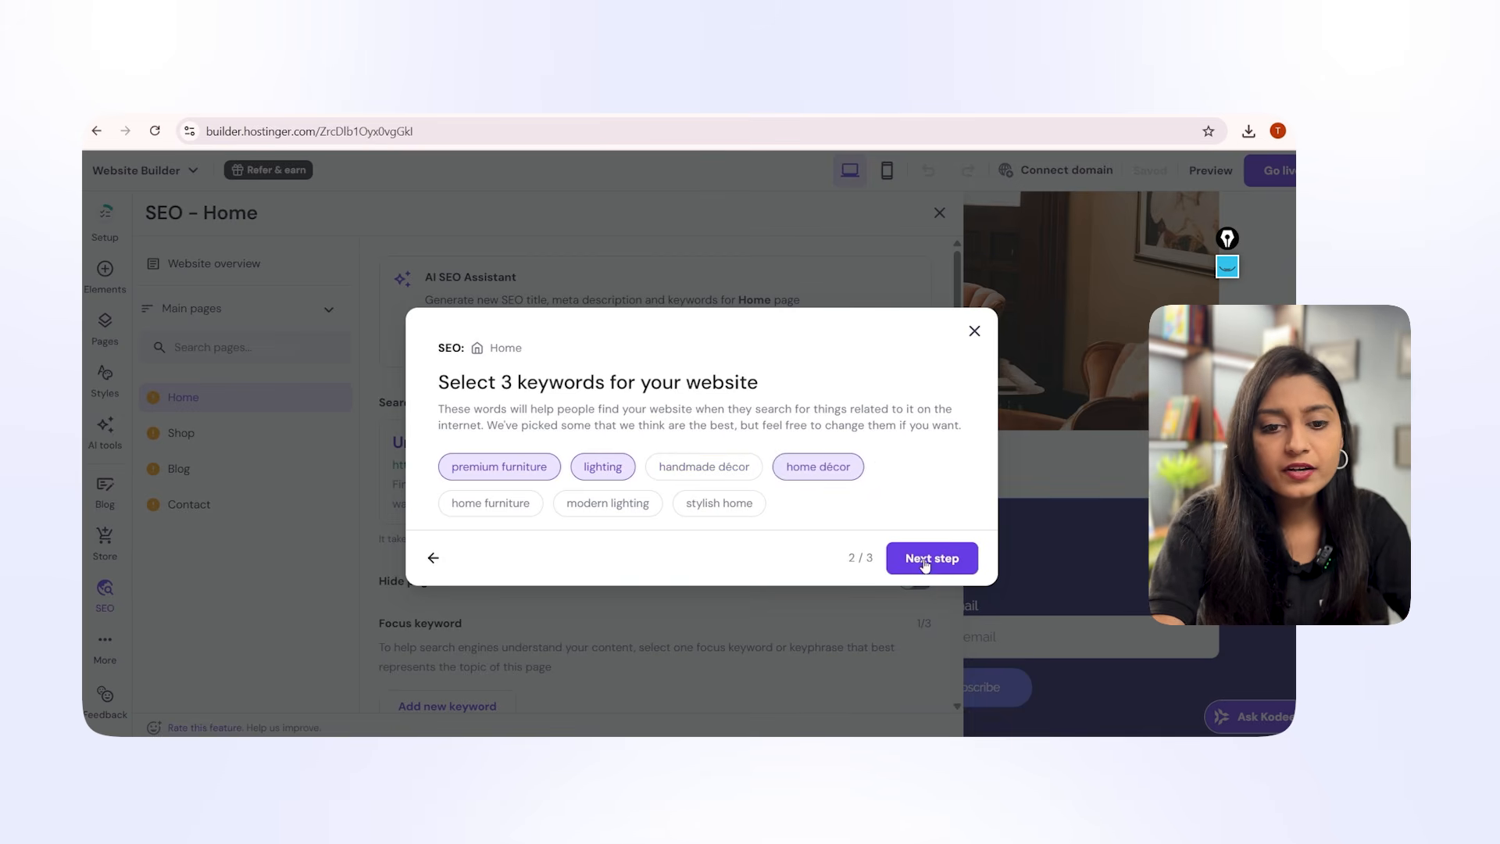
pyautogui.click(925, 561)
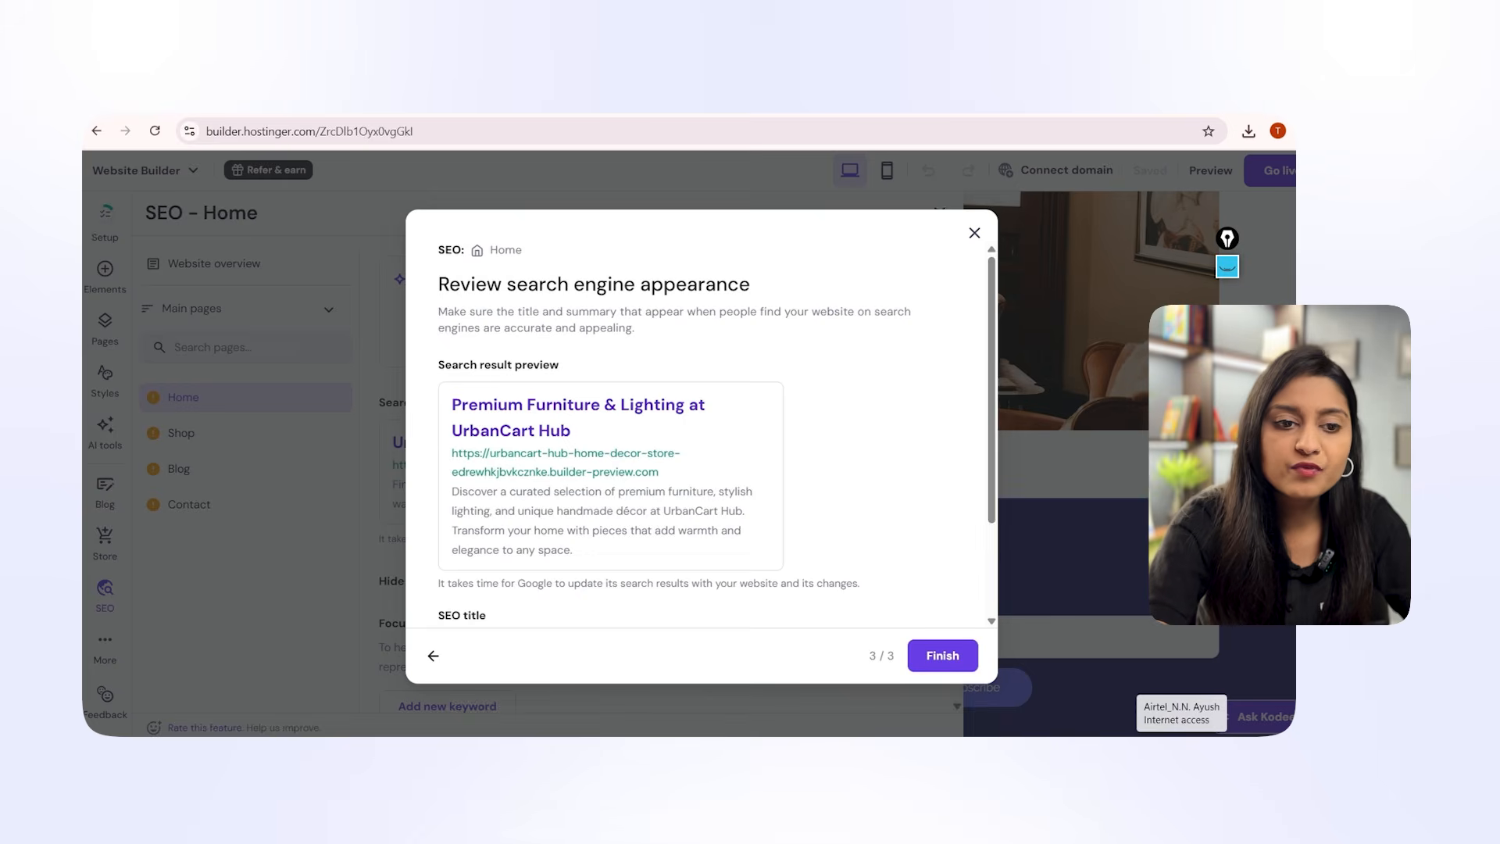
pyautogui.click(946, 649)
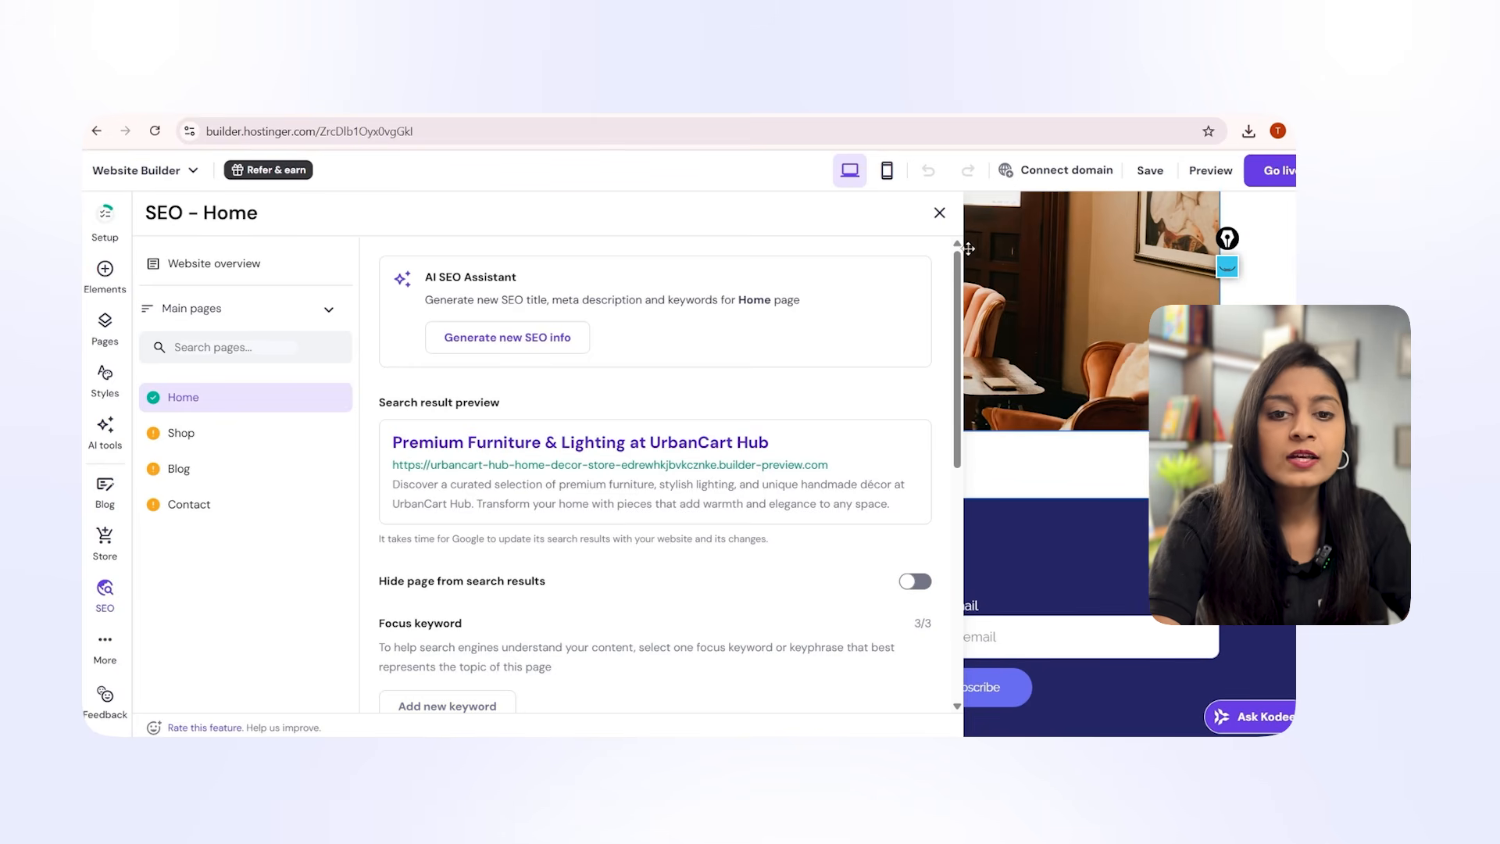
# Leave the Home page's SEO settings and review the color styles used across the website.
pyautogui.click(940, 214)
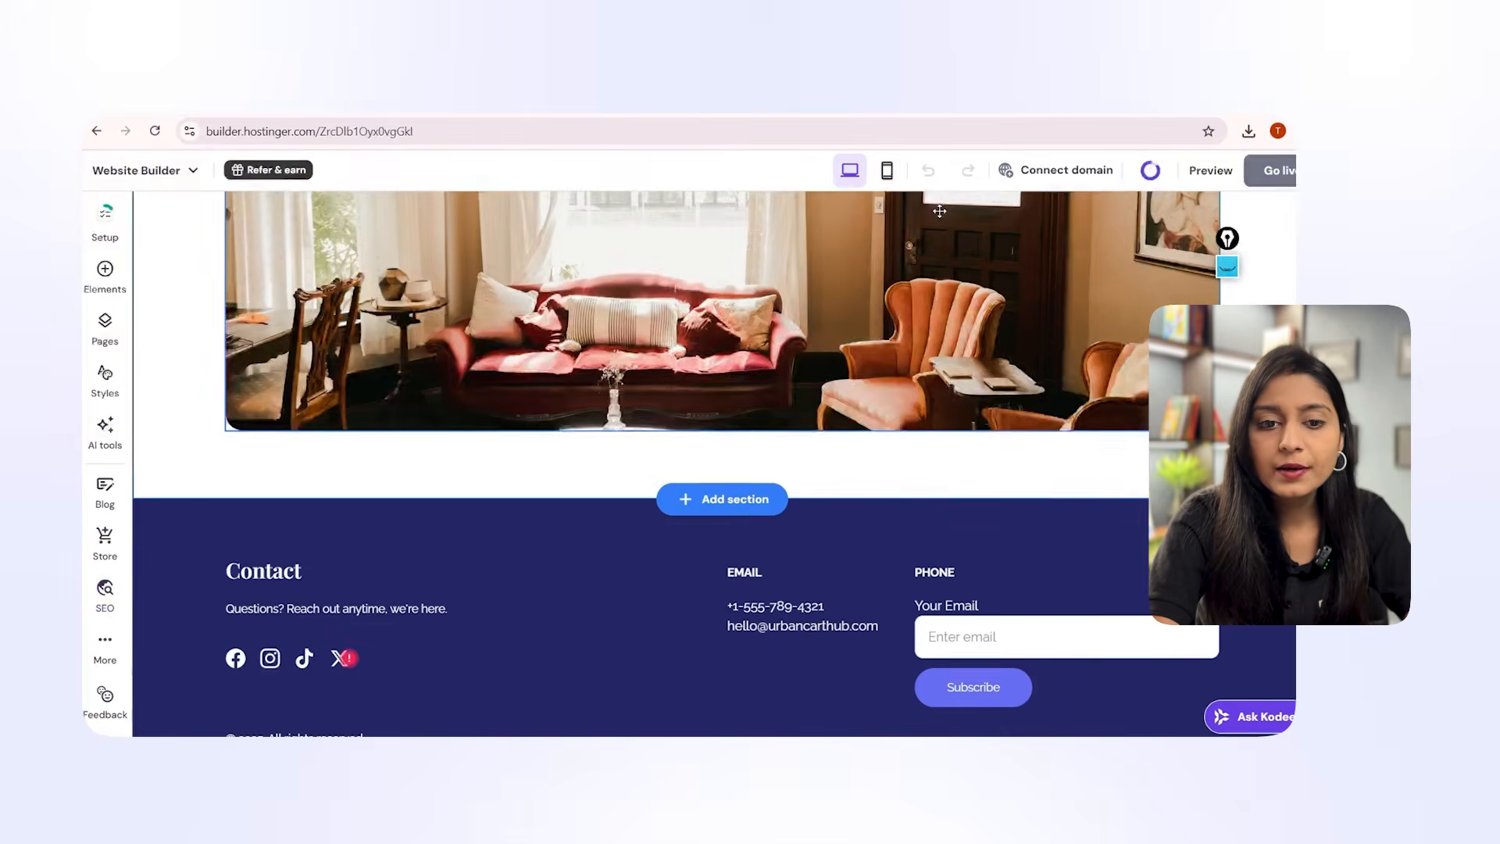
pyautogui.scroll(10, 940, 215)
pyautogui.scroll(15, 941, 214)
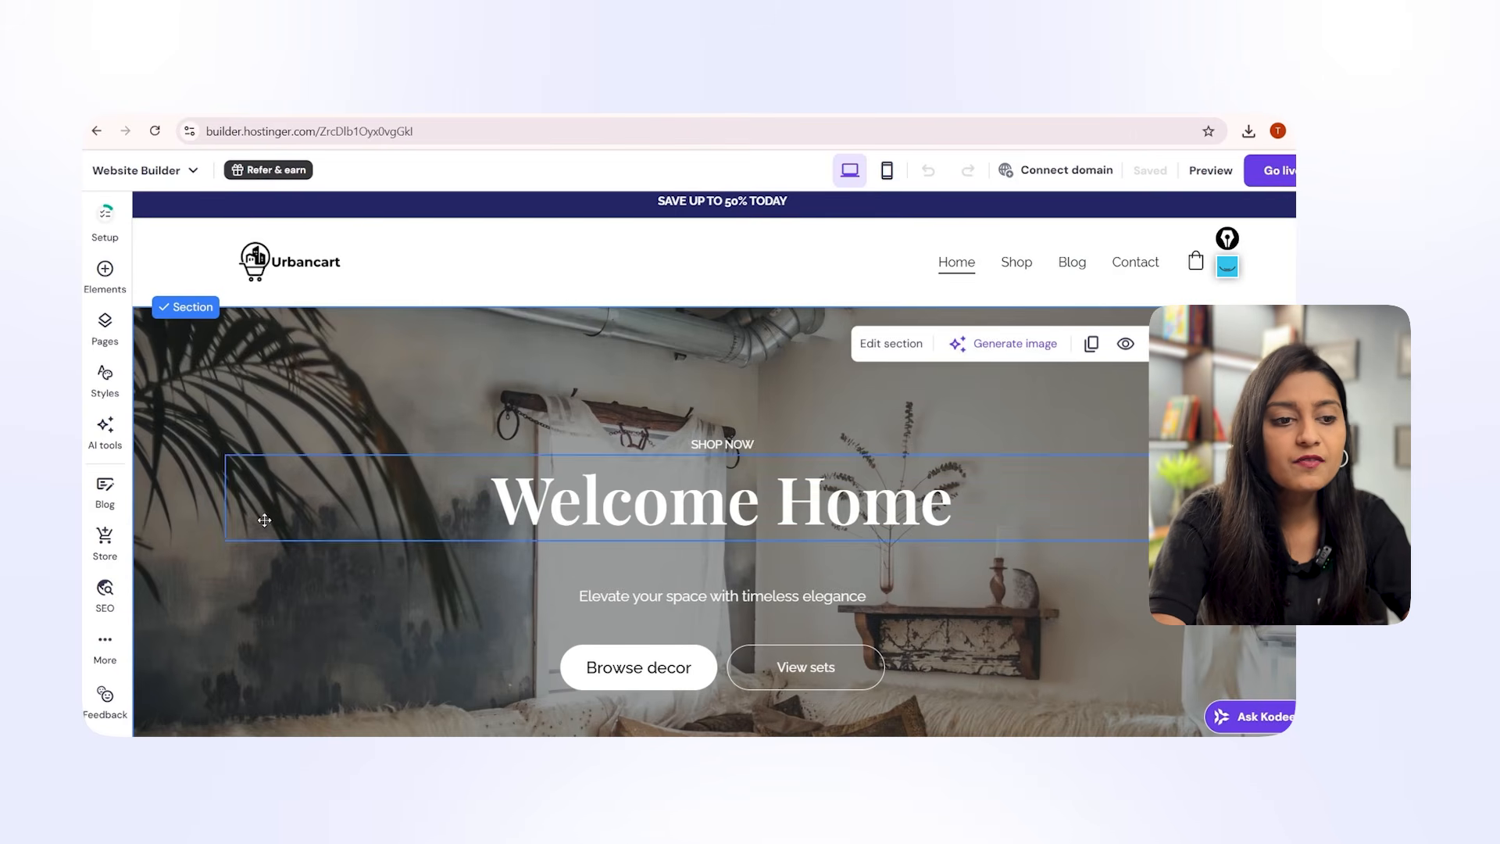
pyautogui.click(102, 395)
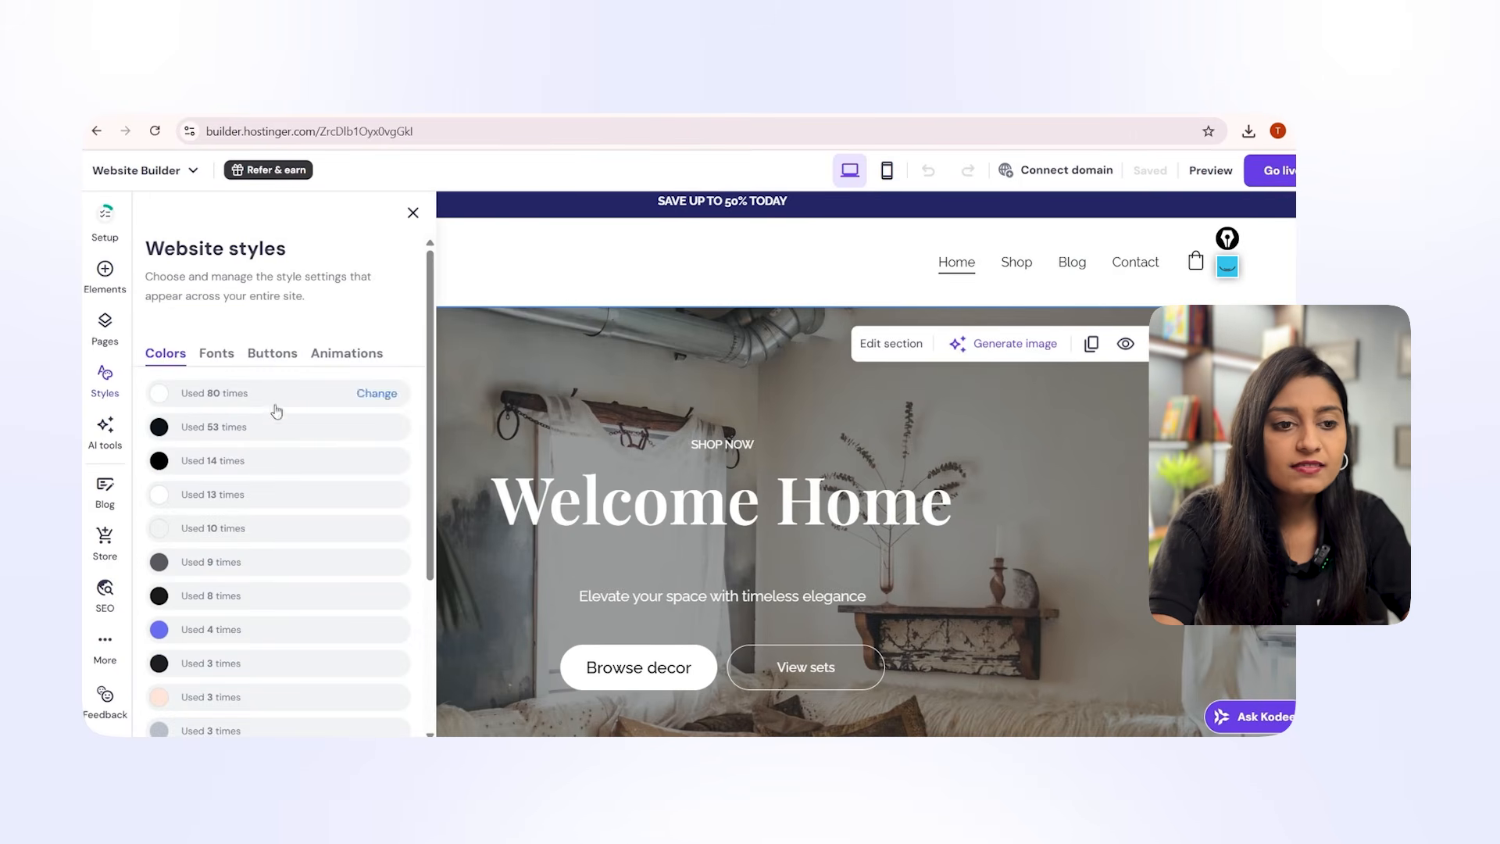
pyautogui.click(408, 214)
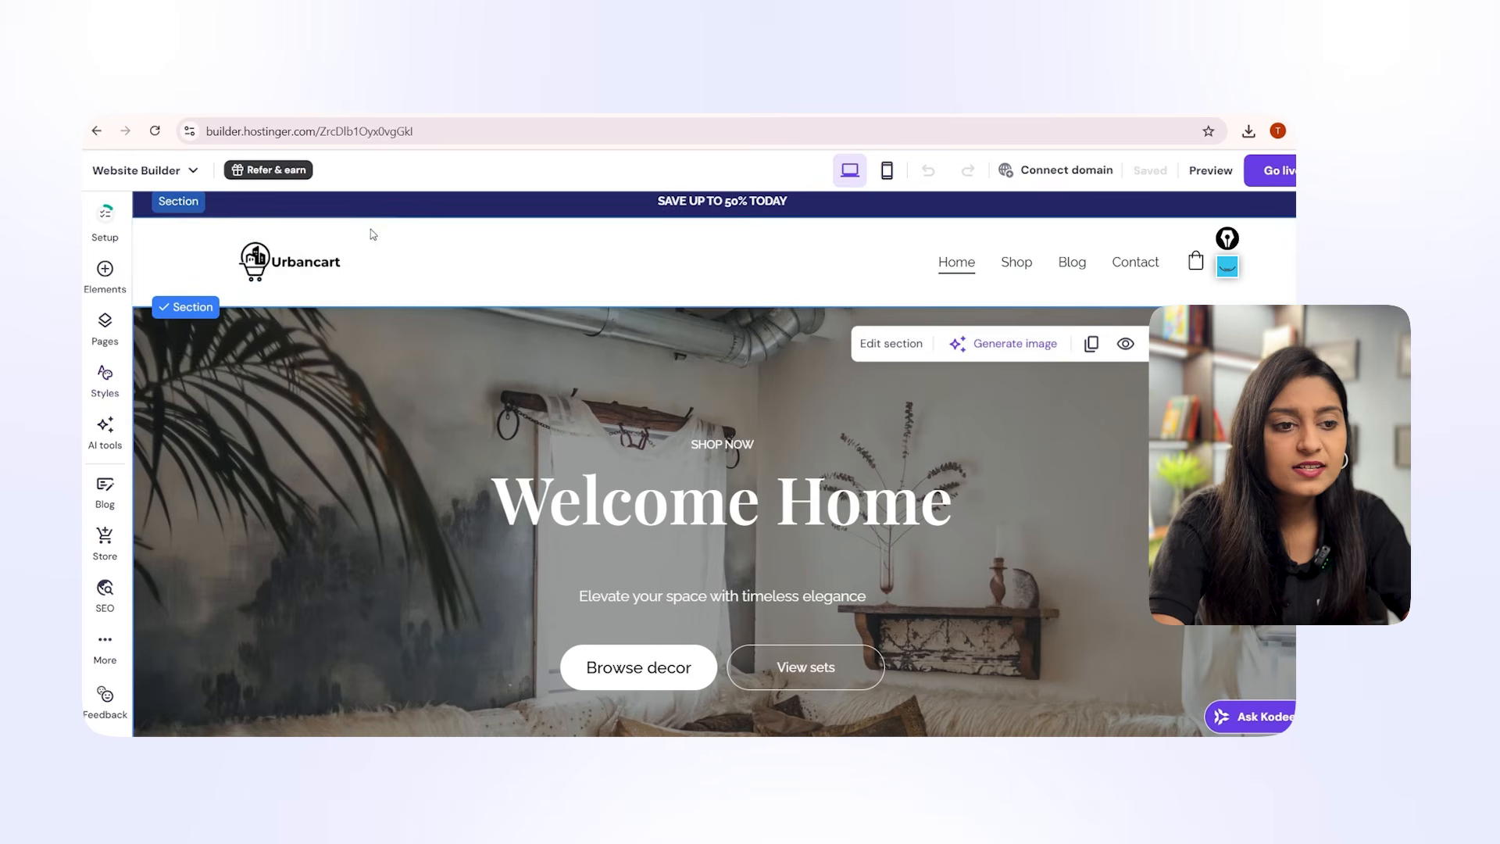
# Look through the elements that can be added to the page, from text and buttons to social icons and product search.
pyautogui.click(94, 269)
pyautogui.scroll(-2, 274, 352)
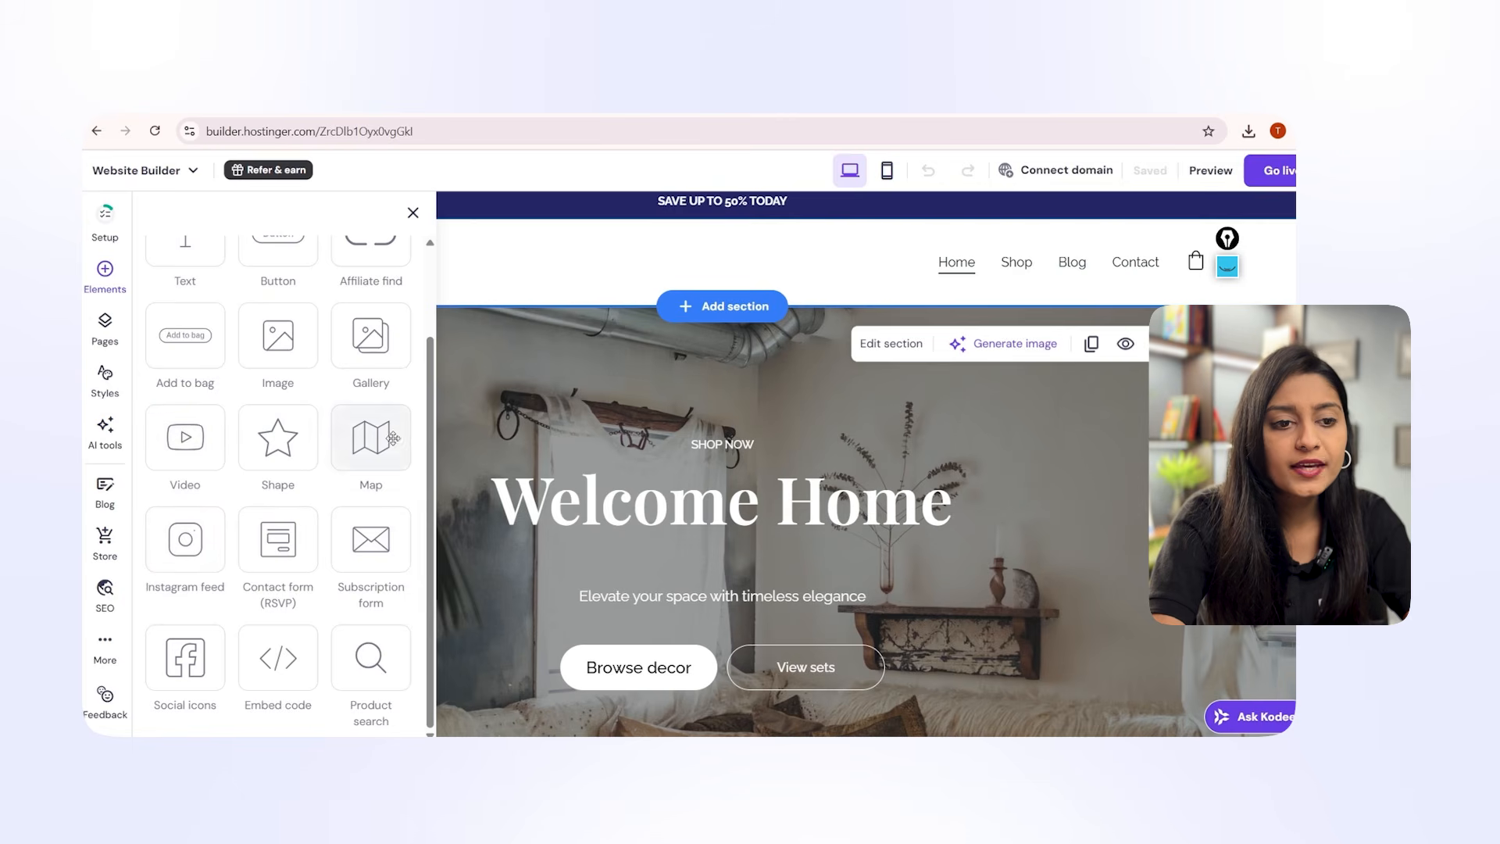
pyautogui.scroll(2, 182, 348)
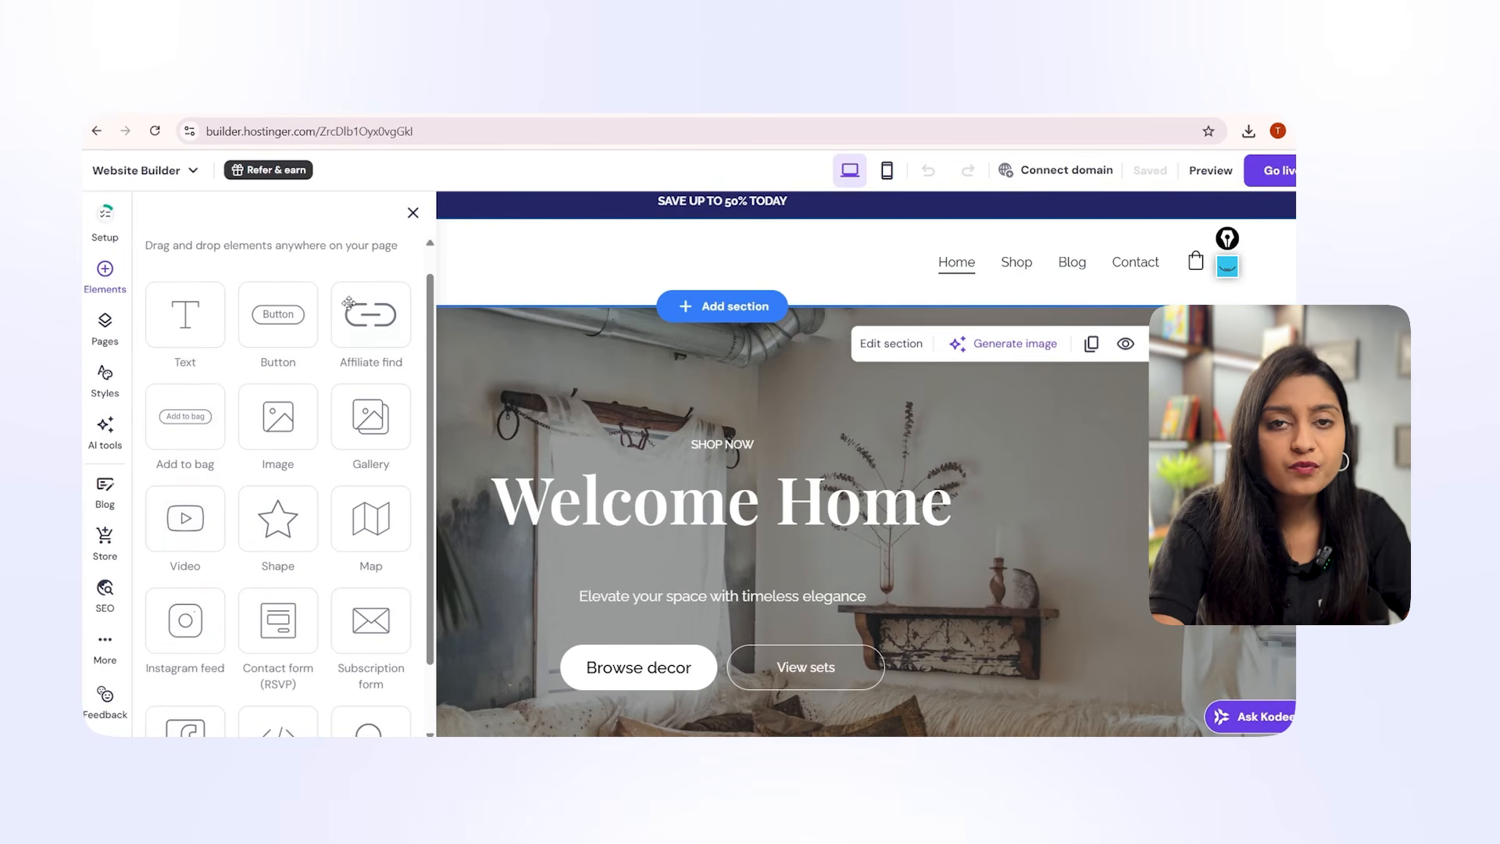
pyautogui.click(412, 213)
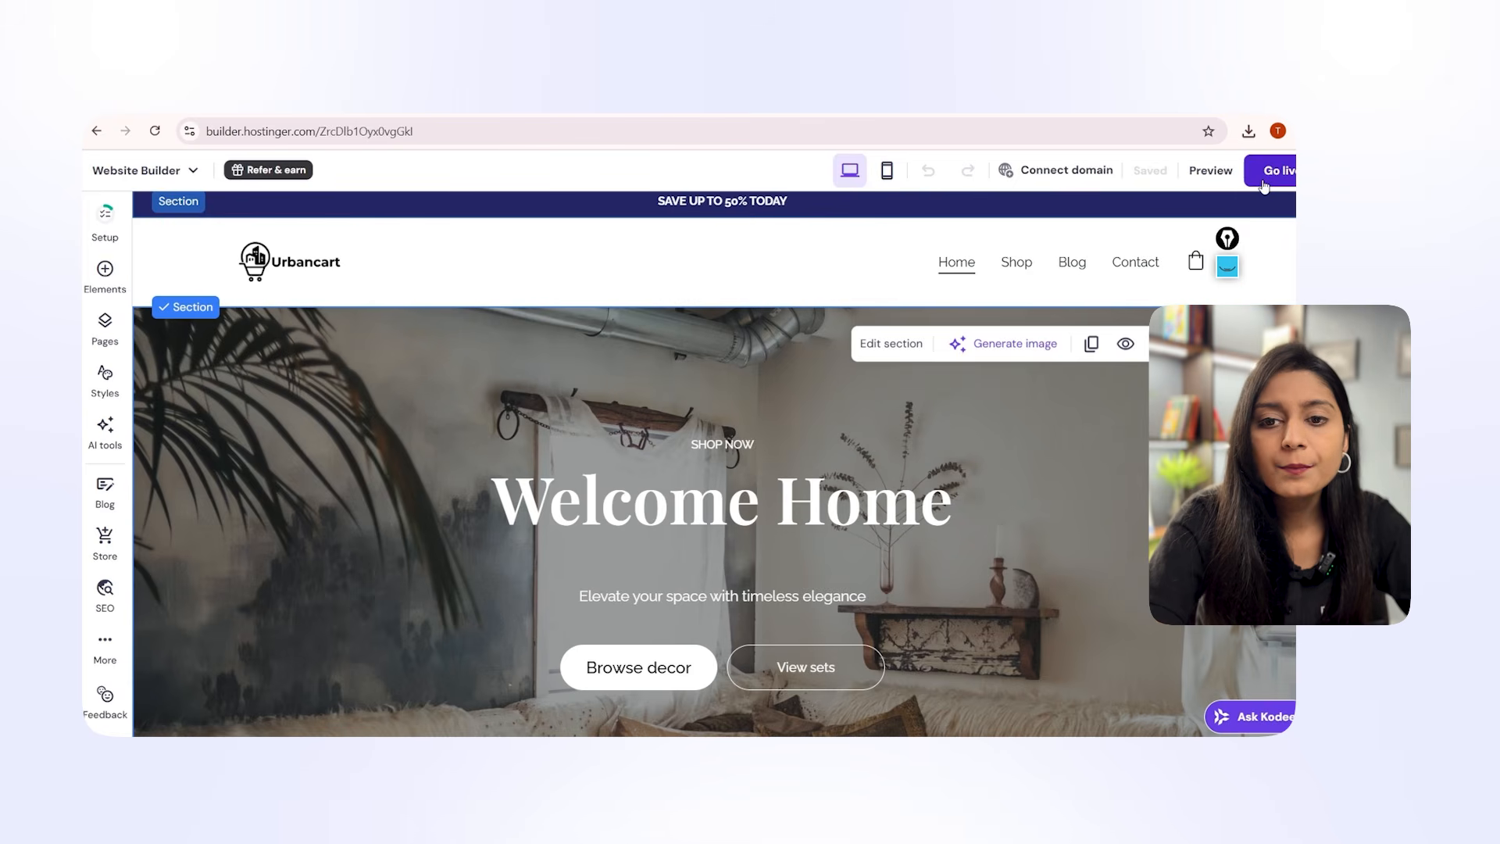
# Publish the website and open the live site at its temporary domain.
pyautogui.click(1264, 173)
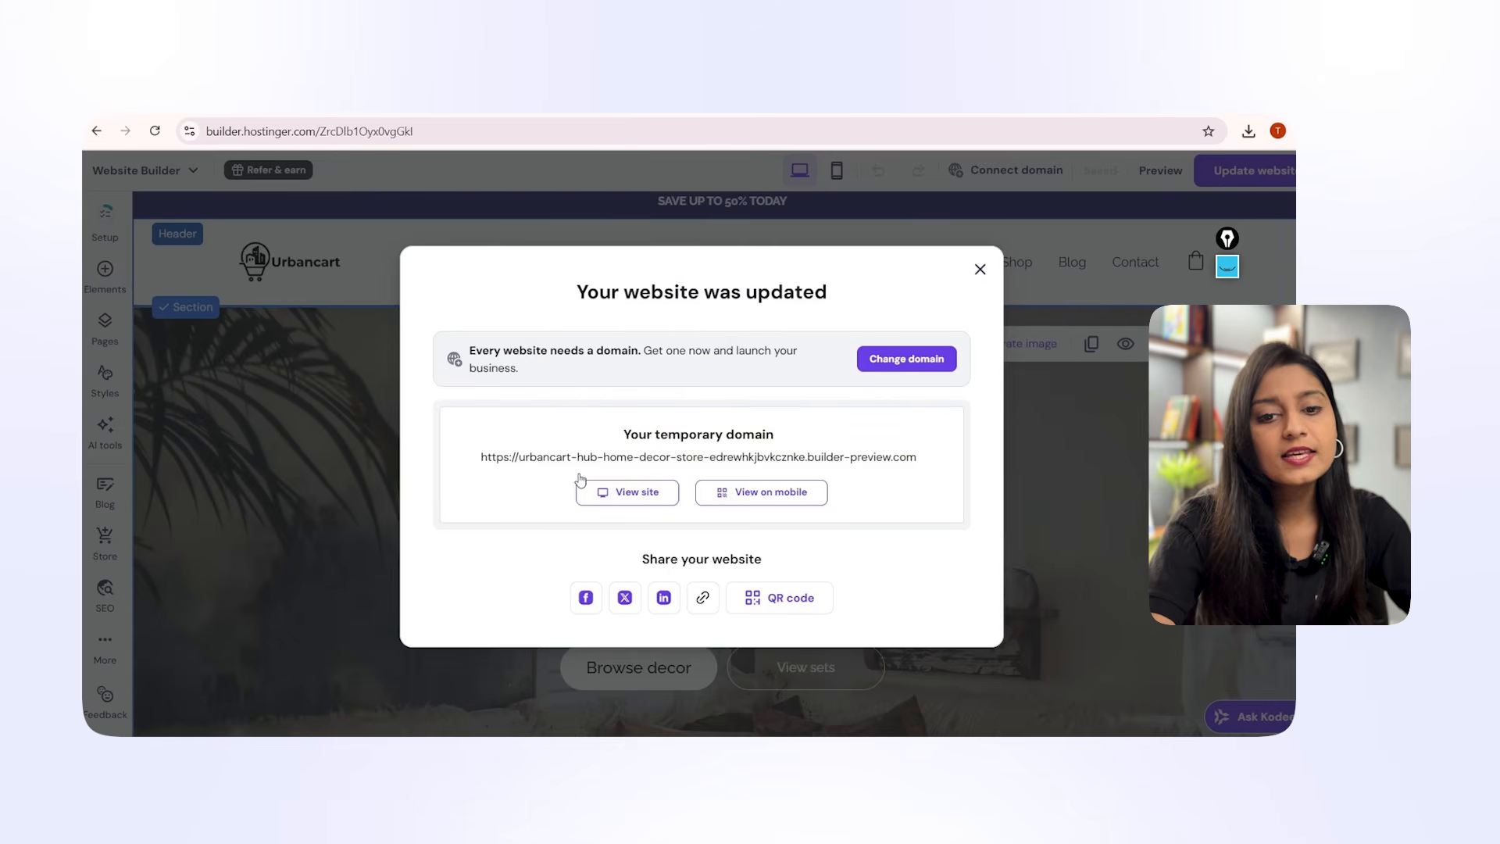
pyautogui.click(647, 458)
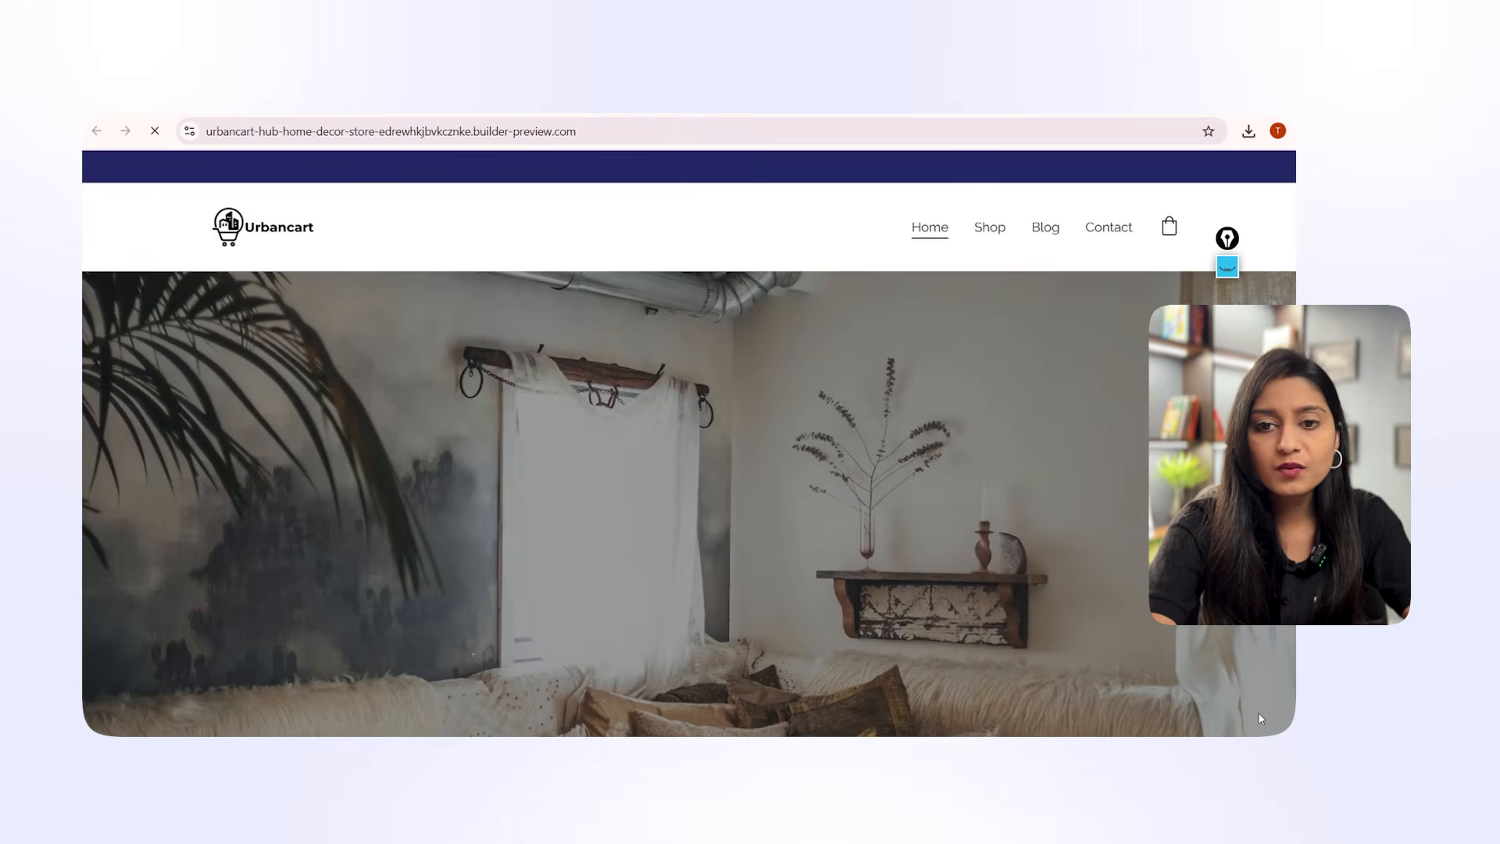
# Look through the published homepage and open the Handcrafted Pink Wooden Tray from its product list.
pyautogui.scroll(-5, 1258, 711)
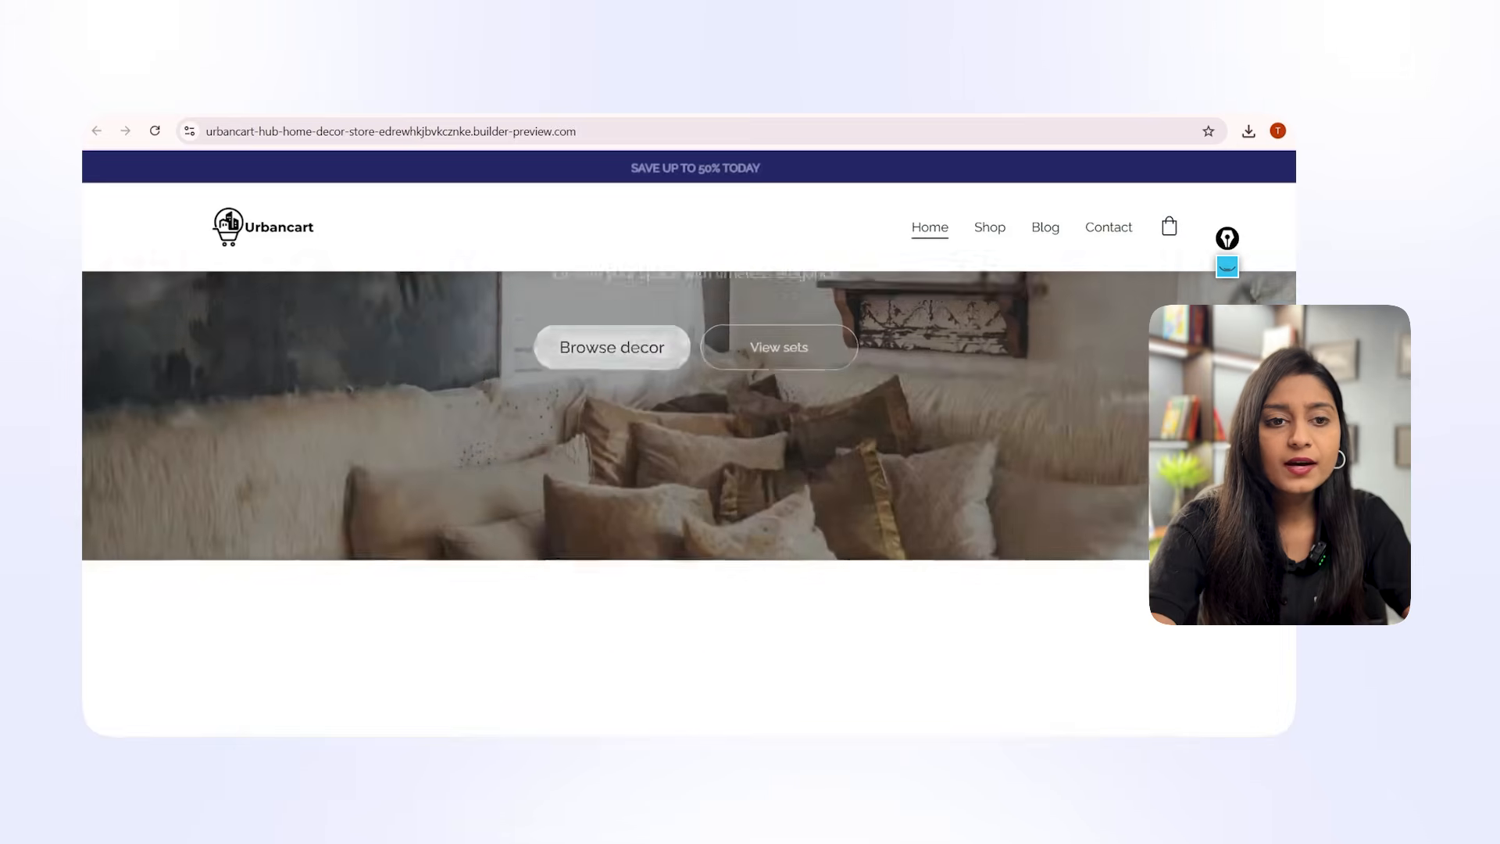
pyautogui.scroll(-8, 688, 500)
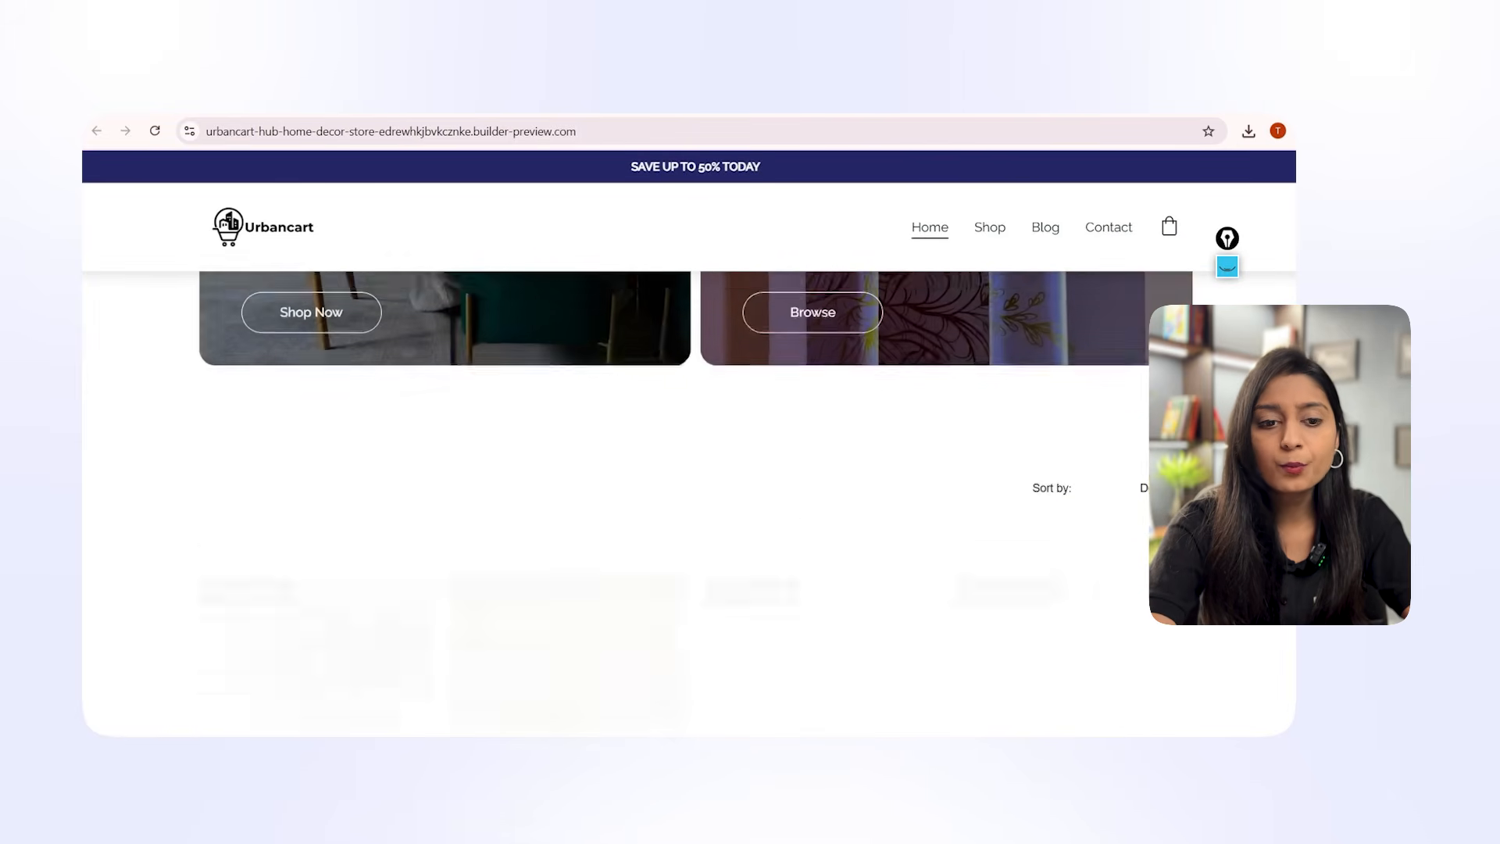
pyautogui.scroll(-3, 510, 442)
pyautogui.click(511, 442)
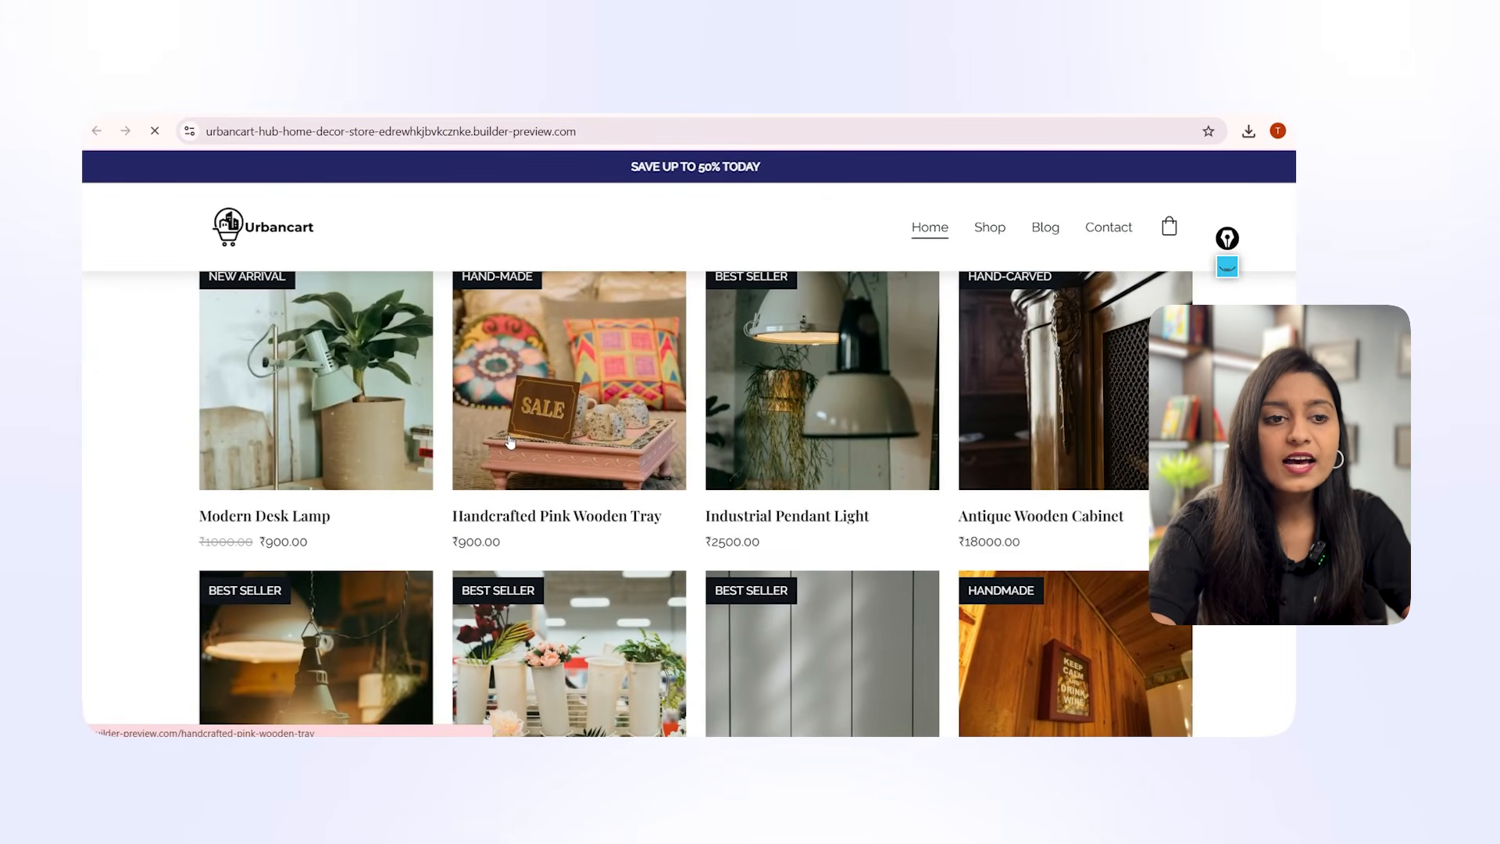